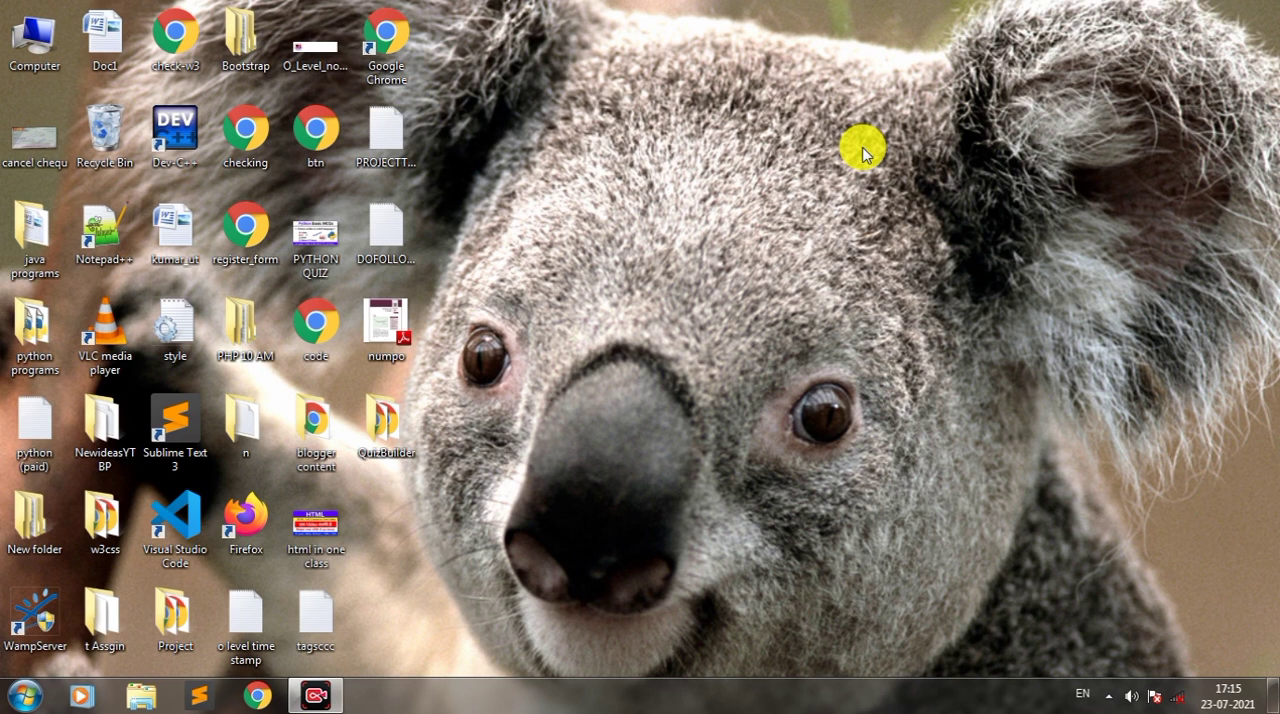
Step: Launch Microsoft Word through the Run dialog with the command winword, and close its window
{"action": "key", "text": "super+r"}
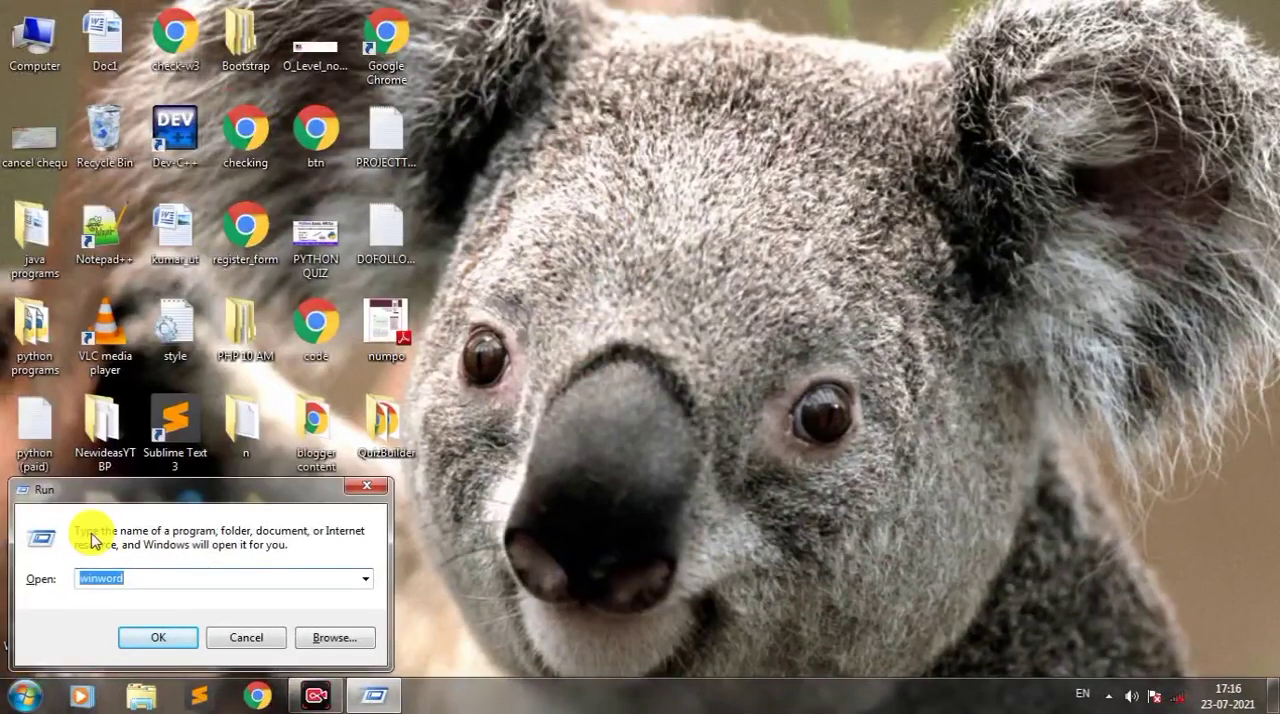
{"action": "left_click", "coordinate": [136, 637]}
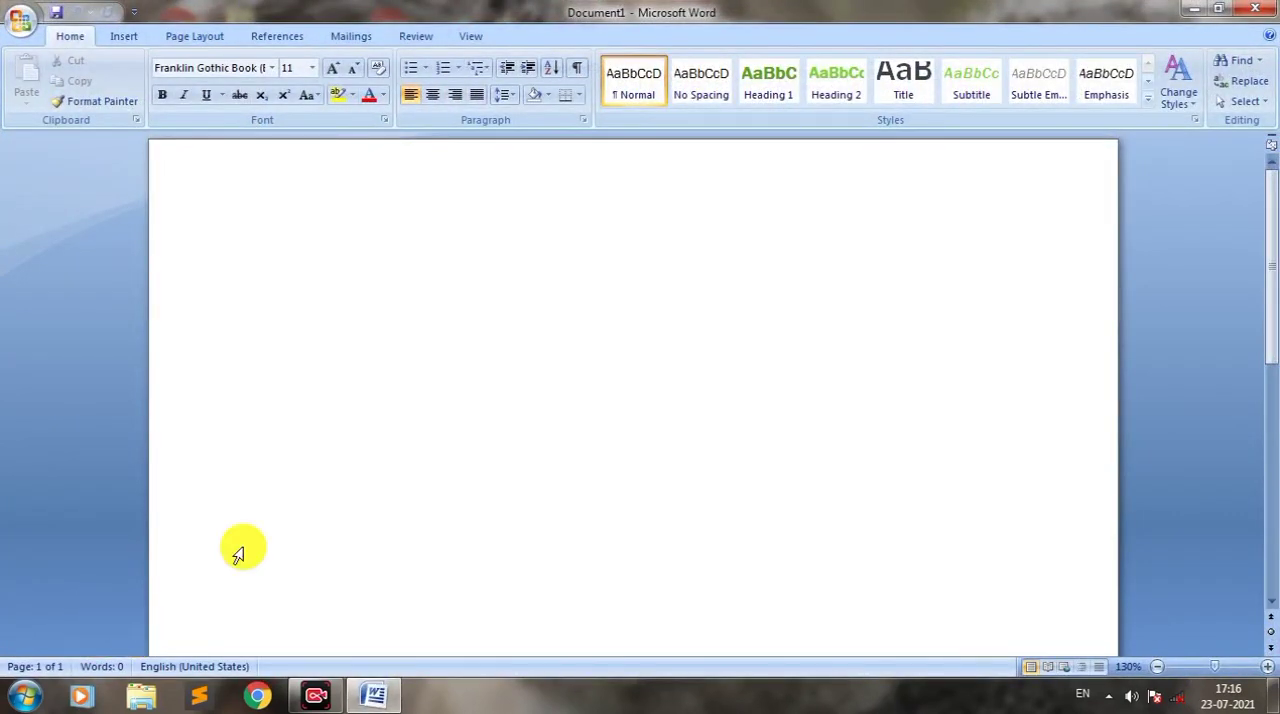
{"action": "left_click", "coordinate": [1252, 8]}
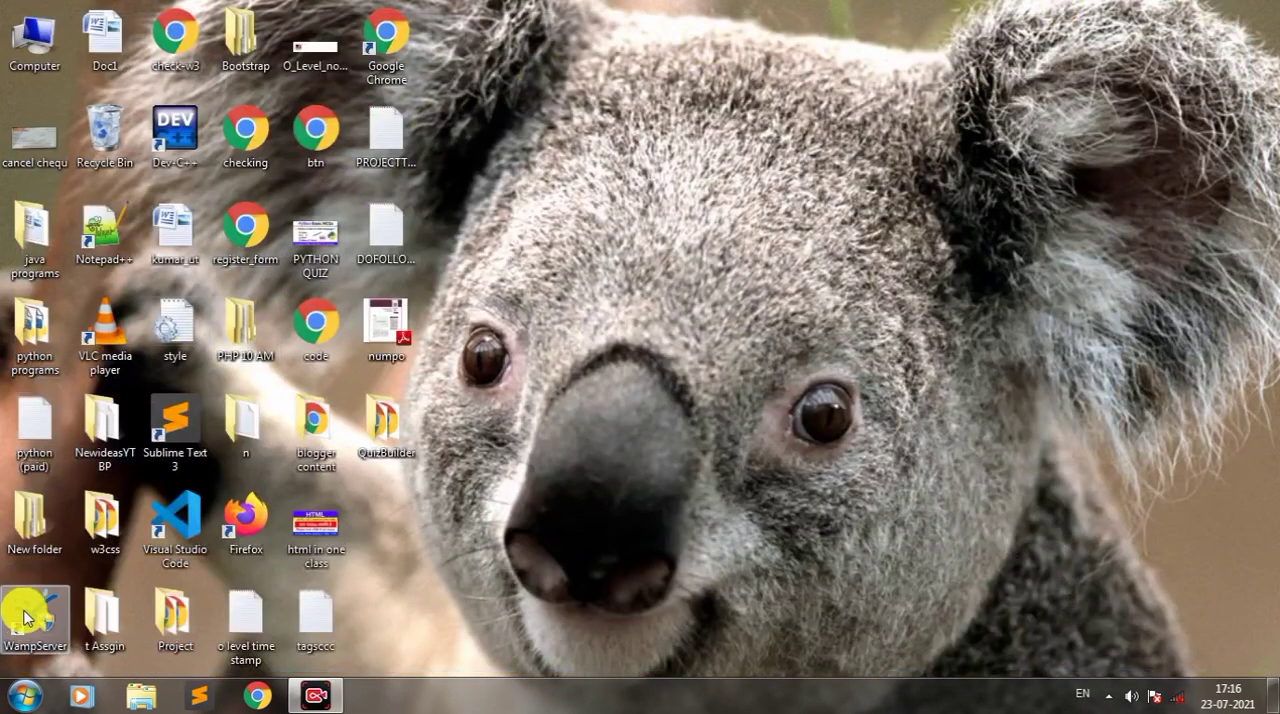
Step: Search programs and files for winword to start Microsoft Word, and close its window
{"action": "left_click", "coordinate": [25, 697]}
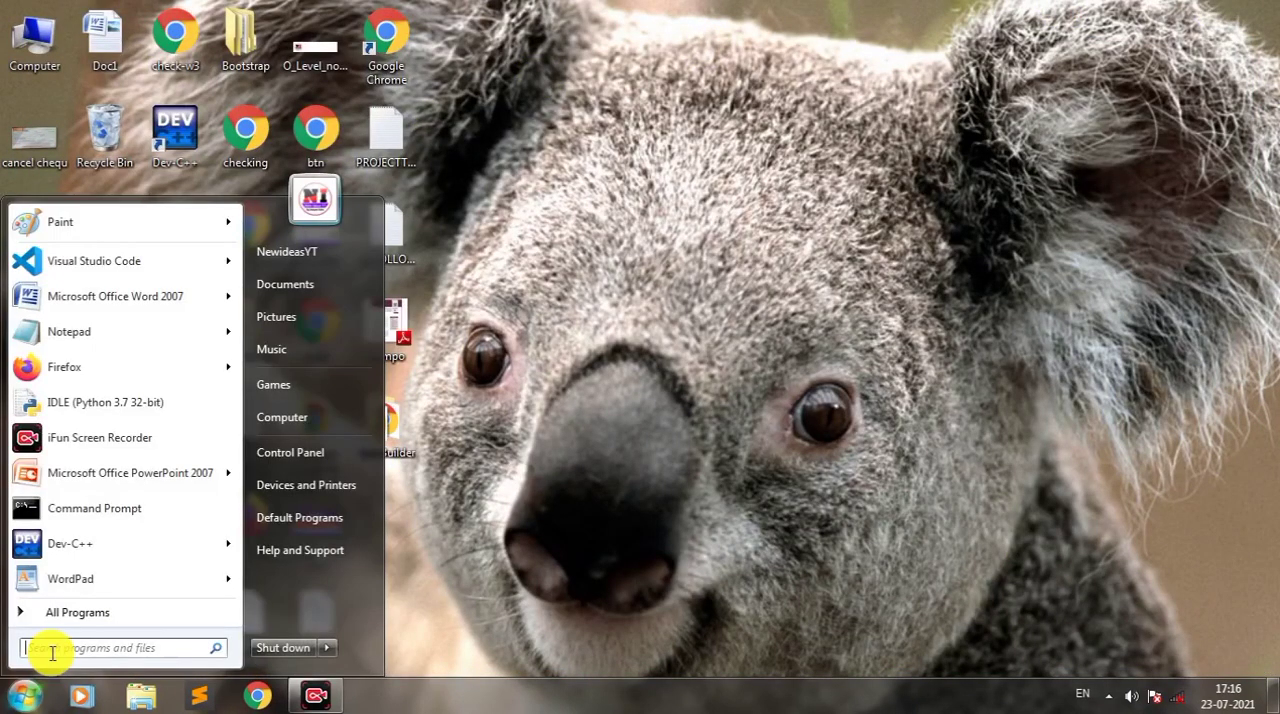
{"action": "left_click", "coordinate": [50, 652]}
{"action": "type", "text": "win"}
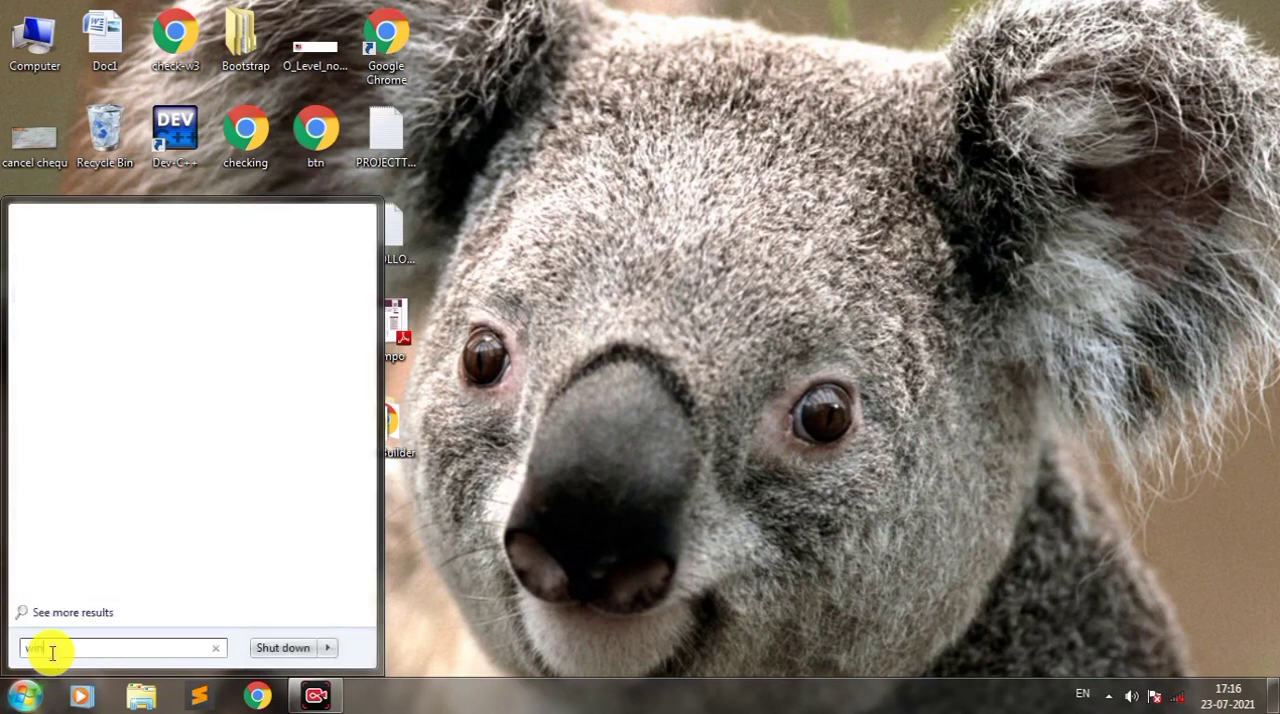
{"action": "type", "text": "word"}
{"action": "key", "text": "Return"}
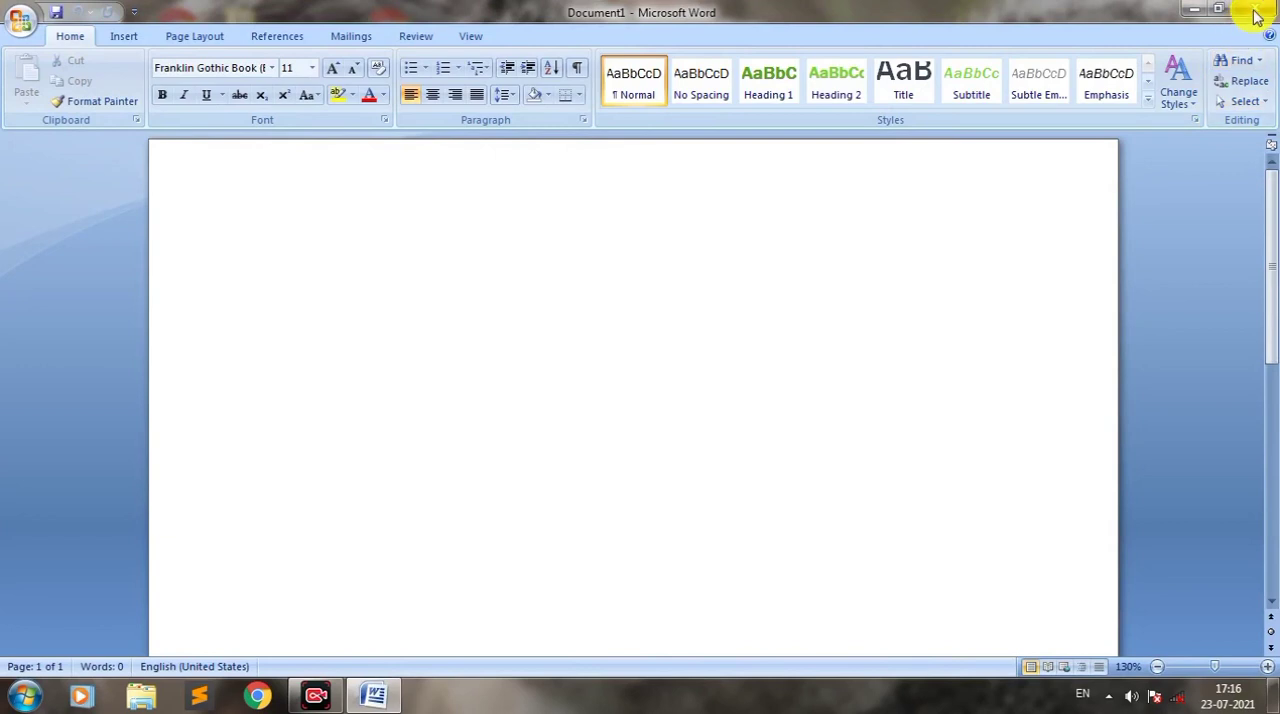
{"action": "left_click", "coordinate": [1252, 9]}
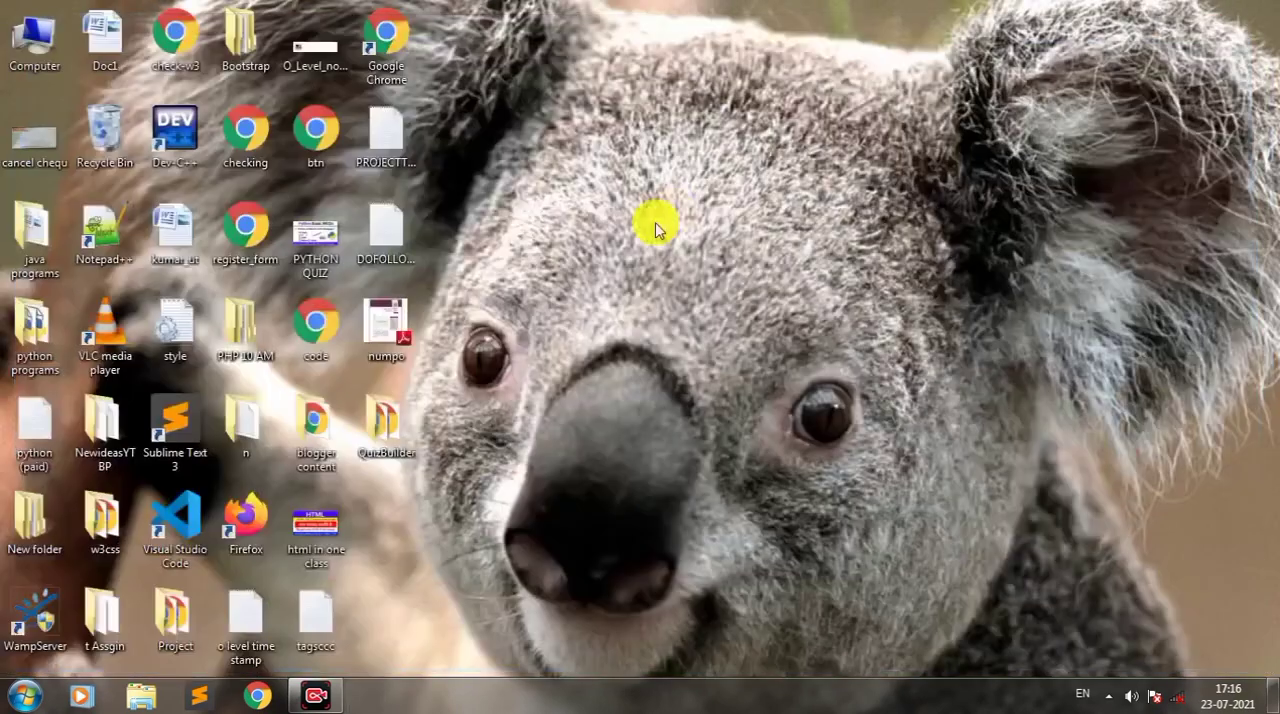
Step: Open Microsoft Office Word 2007 from the Microsoft Office folder in the list of all installed programs
{"action": "left_click", "coordinate": [24, 697]}
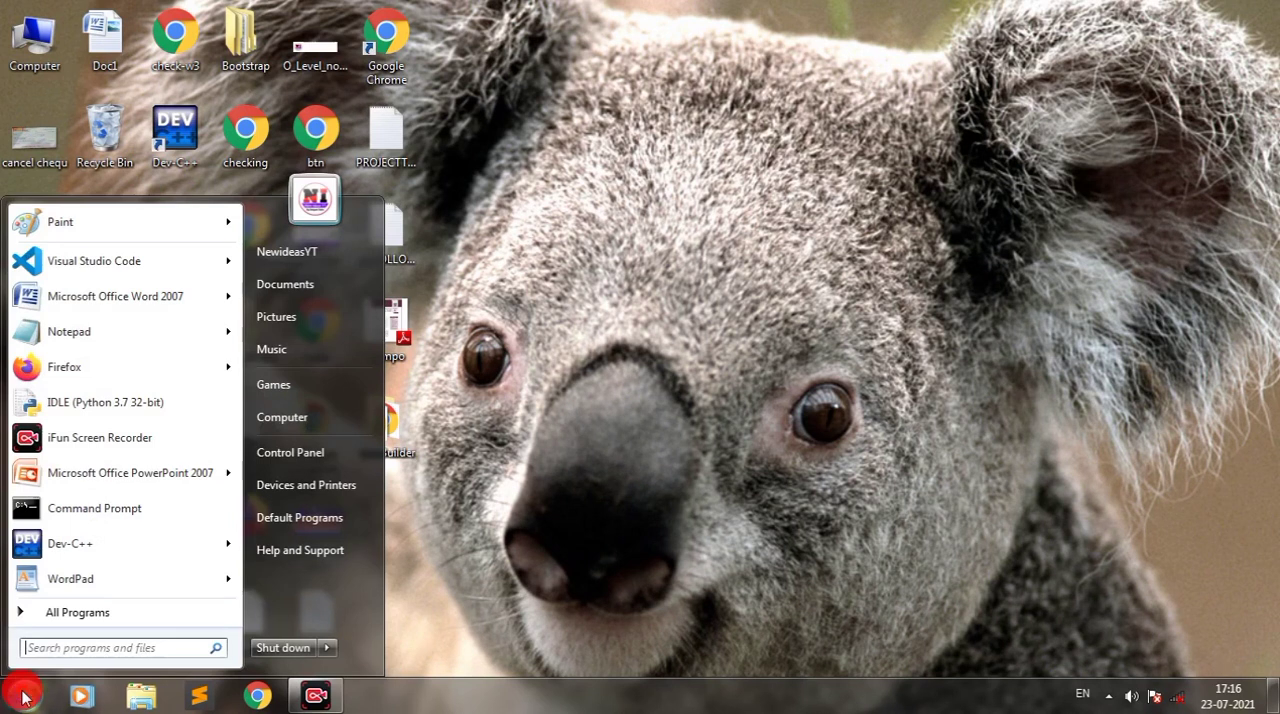
{"action": "left_click", "coordinate": [60, 614]}
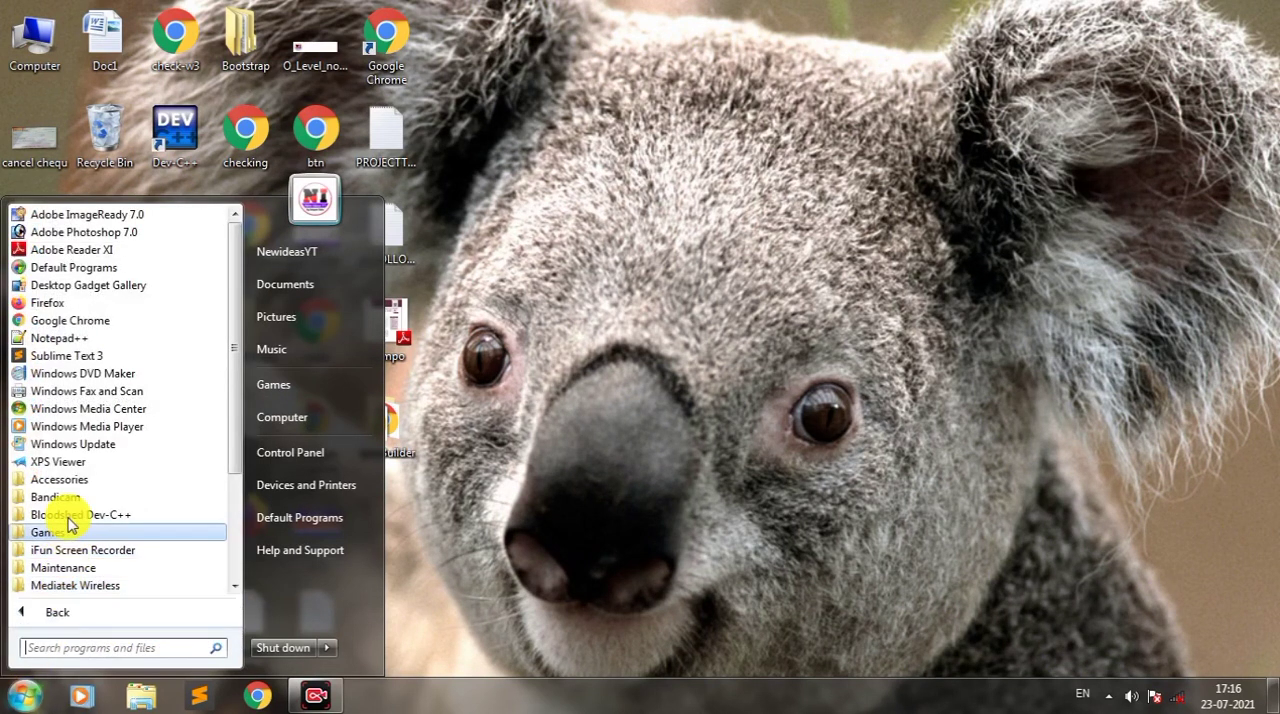
{"action": "left_click_drag", "start_coordinate": [229, 371], "coordinate": [228, 457]}
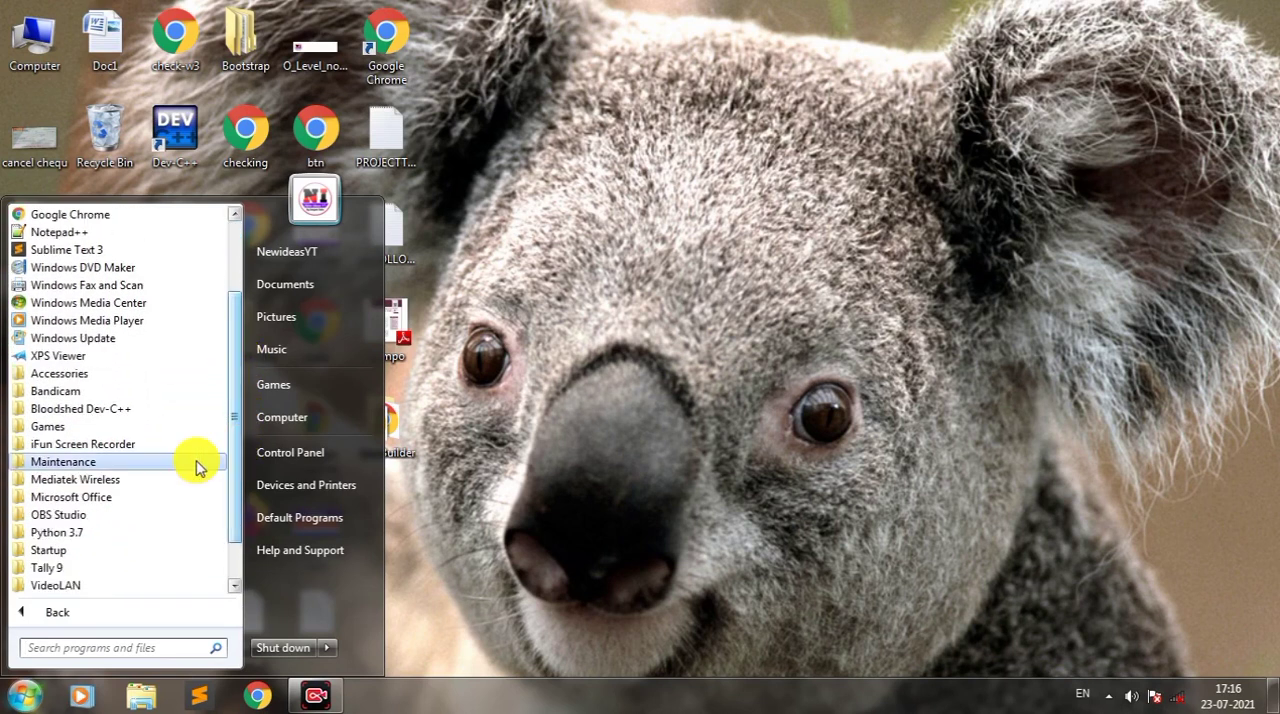
{"action": "left_click", "coordinate": [71, 498]}
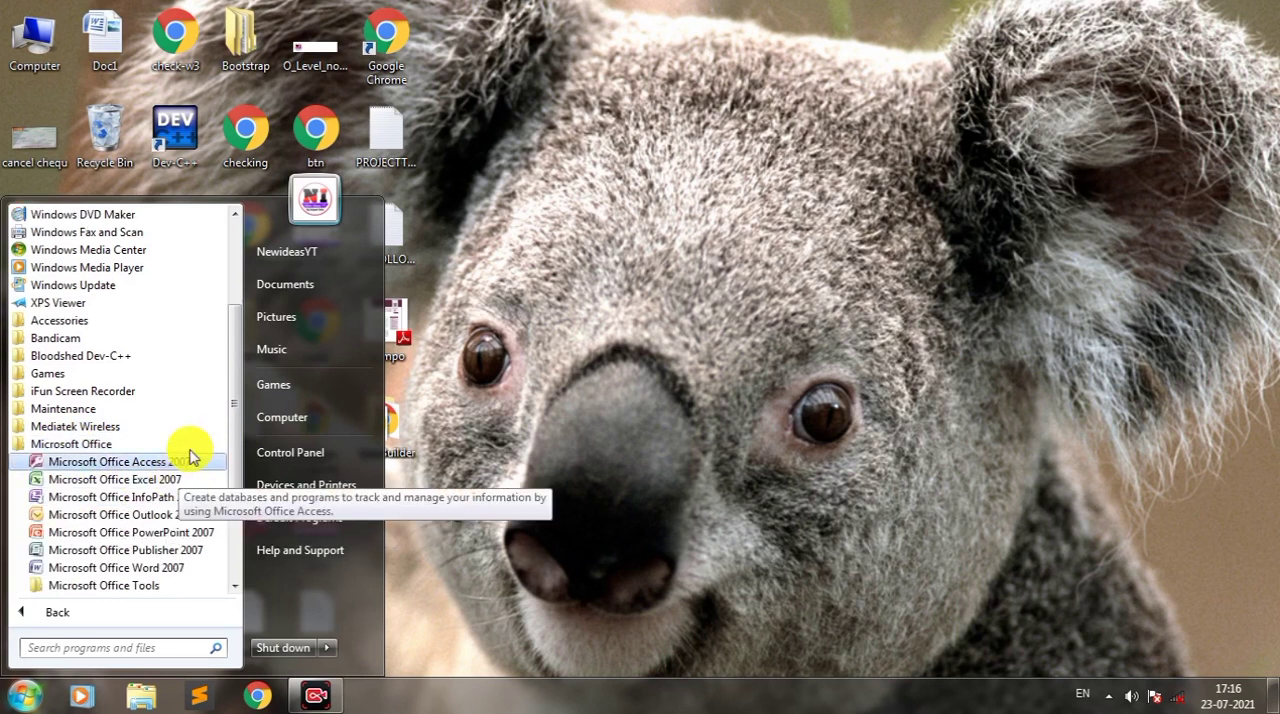
{"action": "left_click_drag", "start_coordinate": [231, 373], "coordinate": [237, 408]}
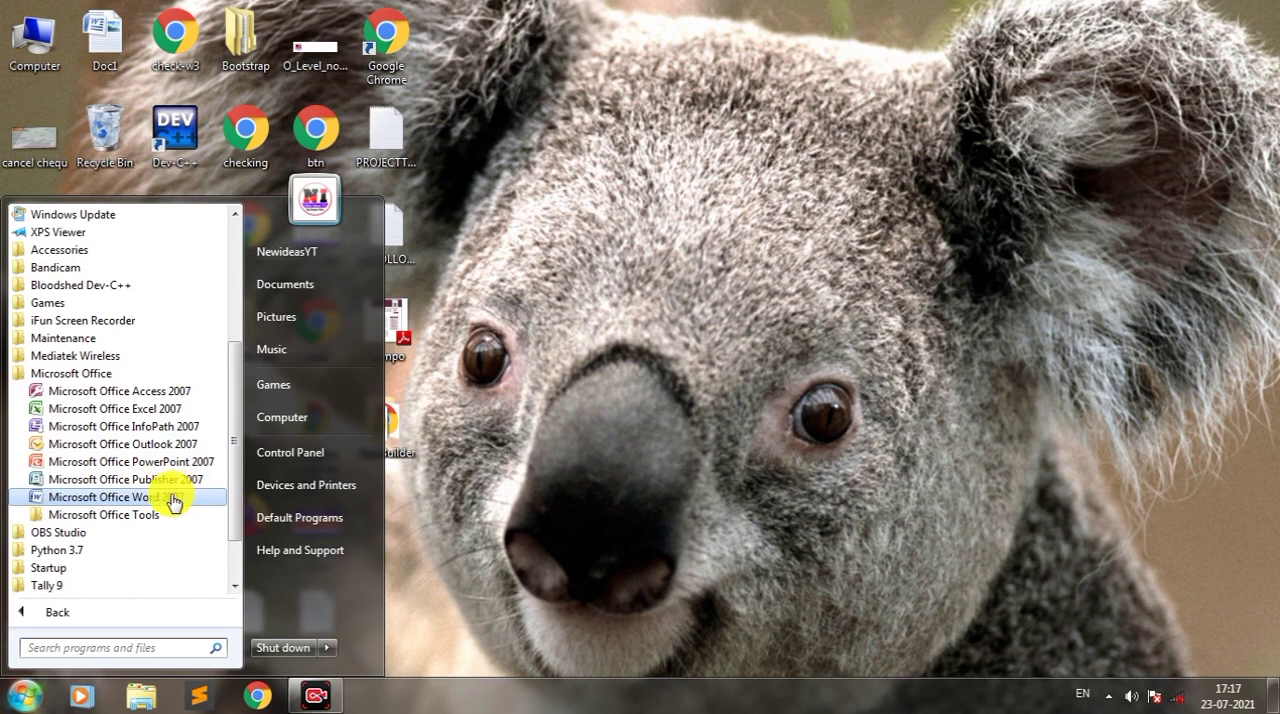
{"action": "left_click", "coordinate": [138, 498]}
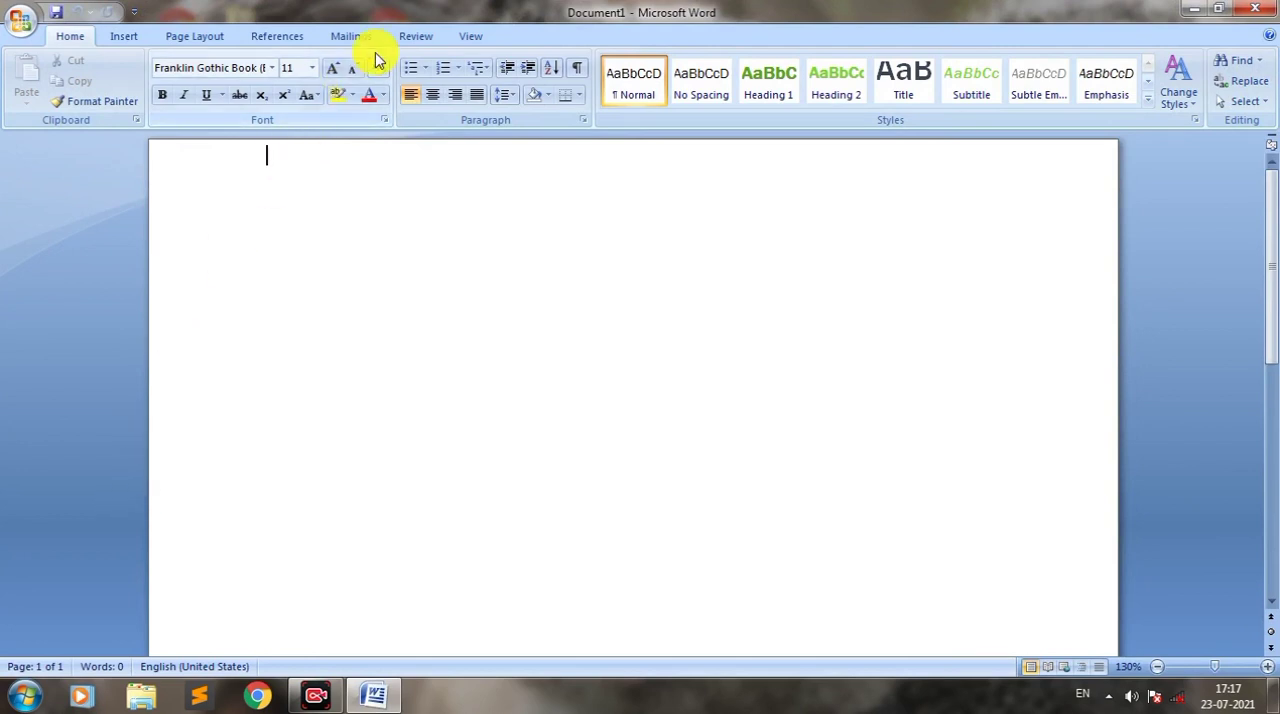
Step: Restore the Word window to its smaller size and maximize it again
{"action": "double_click", "coordinate": [157, 8]}
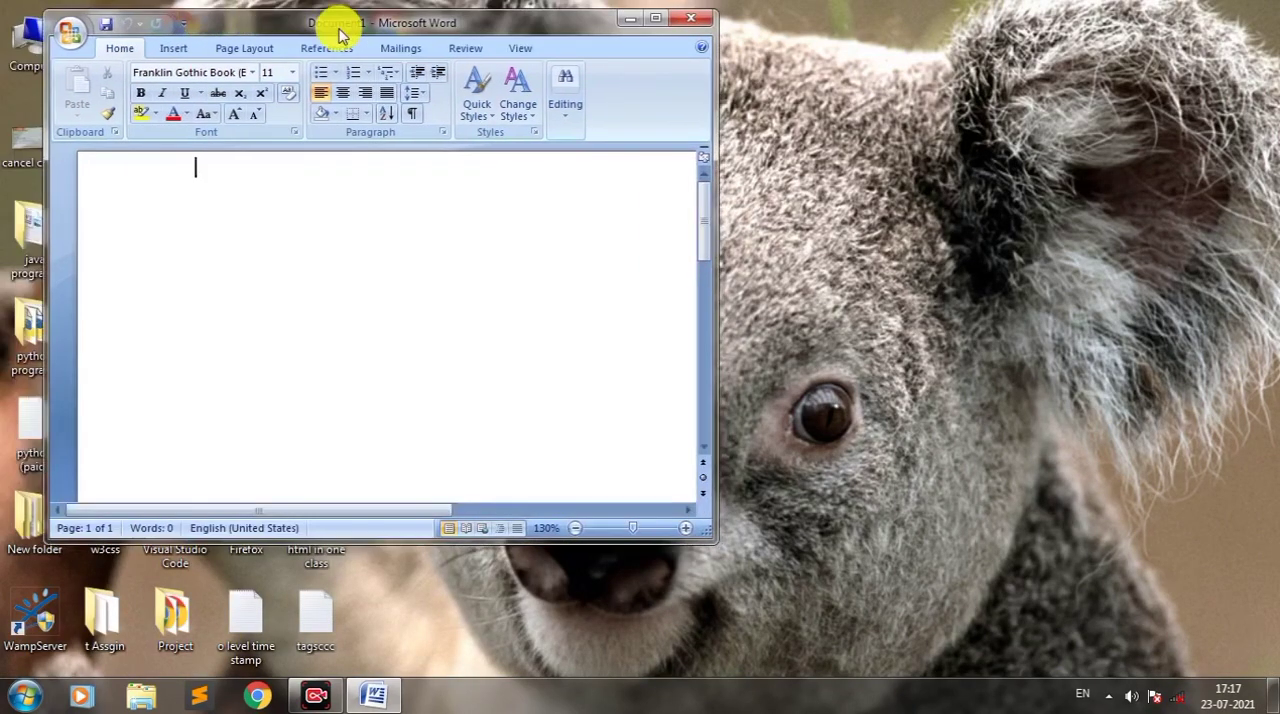
{"action": "left_click", "coordinate": [655, 18]}
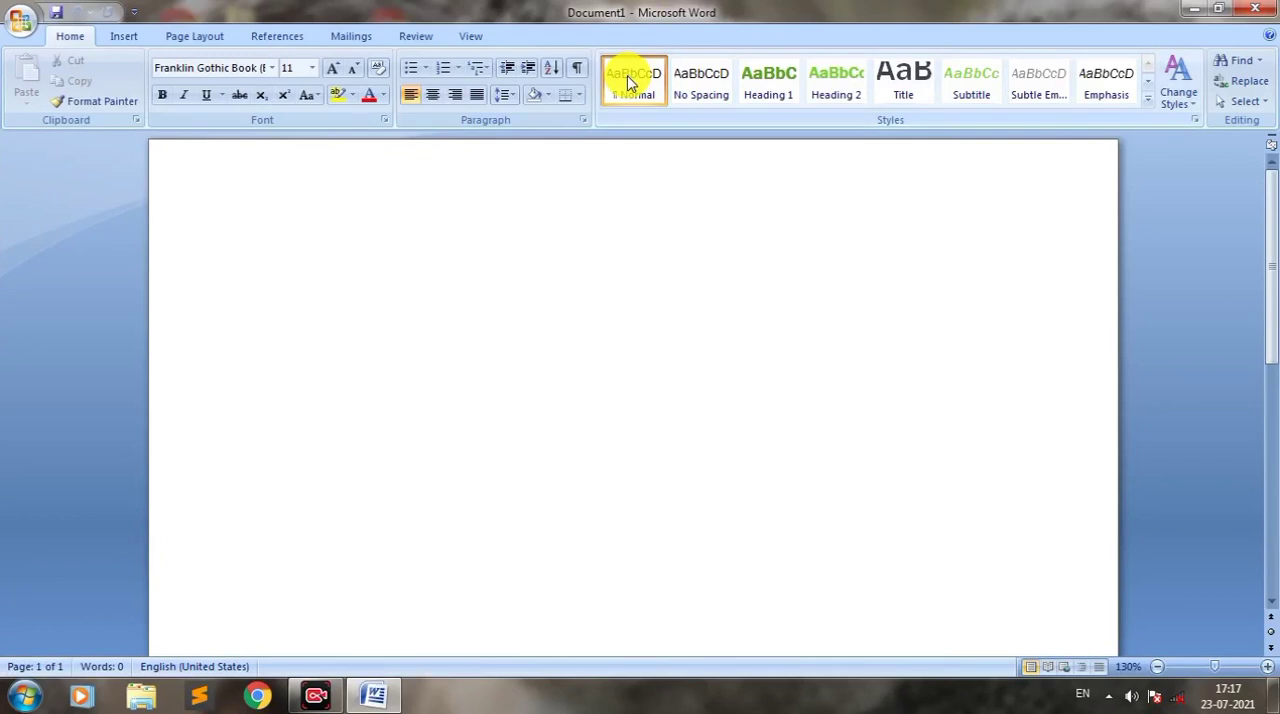
{"action": "left_click_drag", "start_coordinate": [165, 8], "coordinate": [245, 43]}
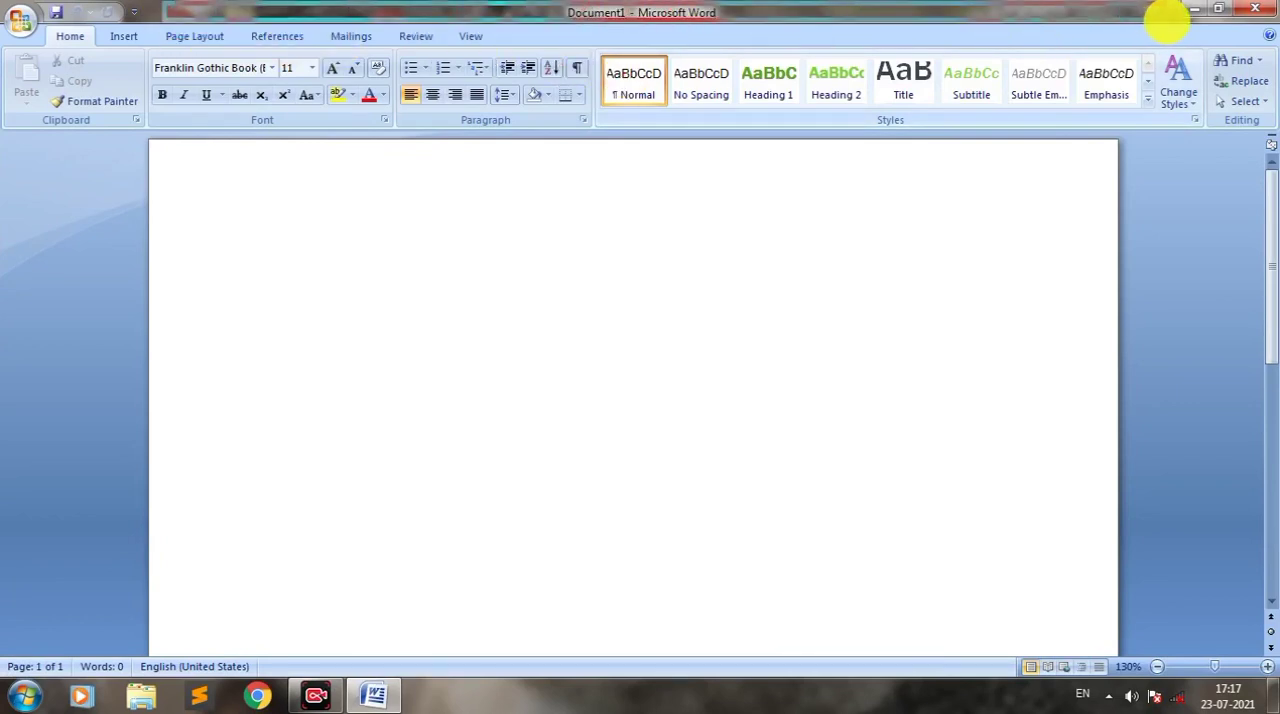
{"action": "left_click_drag", "start_coordinate": [1167, 20], "coordinate": [1167, 20]}
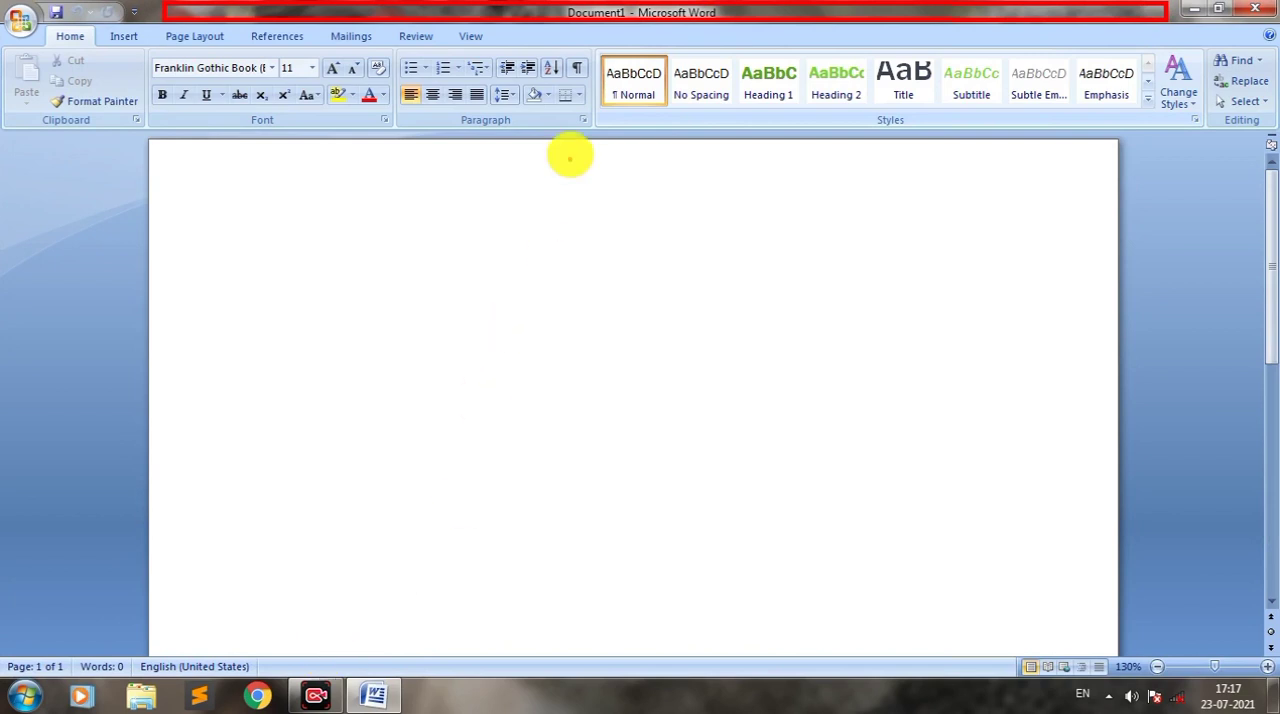
{"action": "left_click_drag", "start_coordinate": [568, 25], "coordinate": [623, 35]}
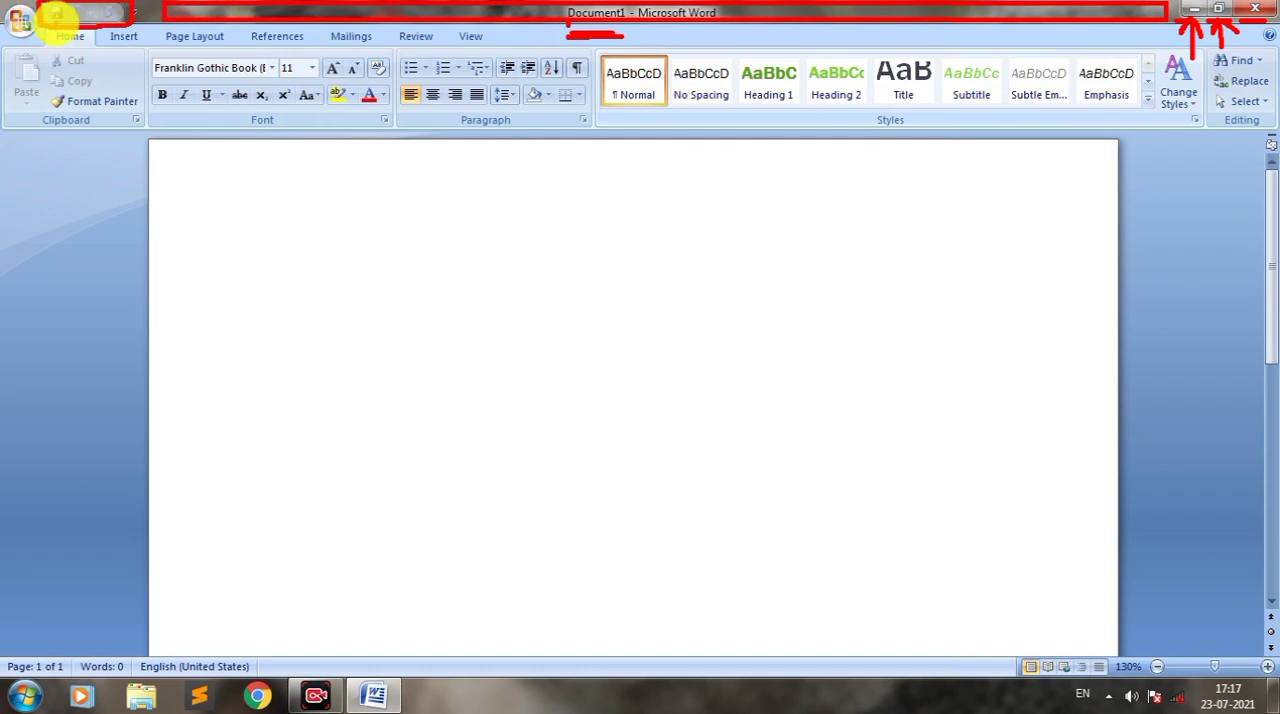
{"action": "left_click_drag", "start_coordinate": [55, 15], "coordinate": [55, 84]}
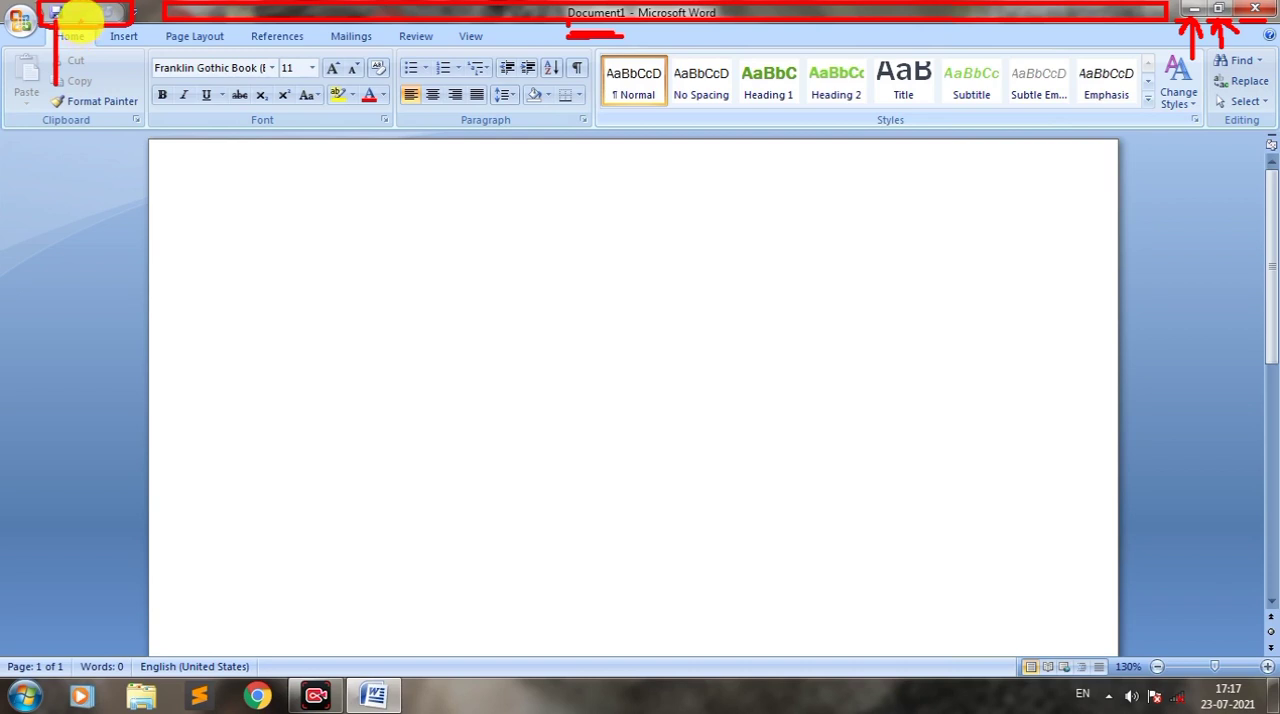
{"action": "left_click_drag", "start_coordinate": [82, 17], "coordinate": [81, 86]}
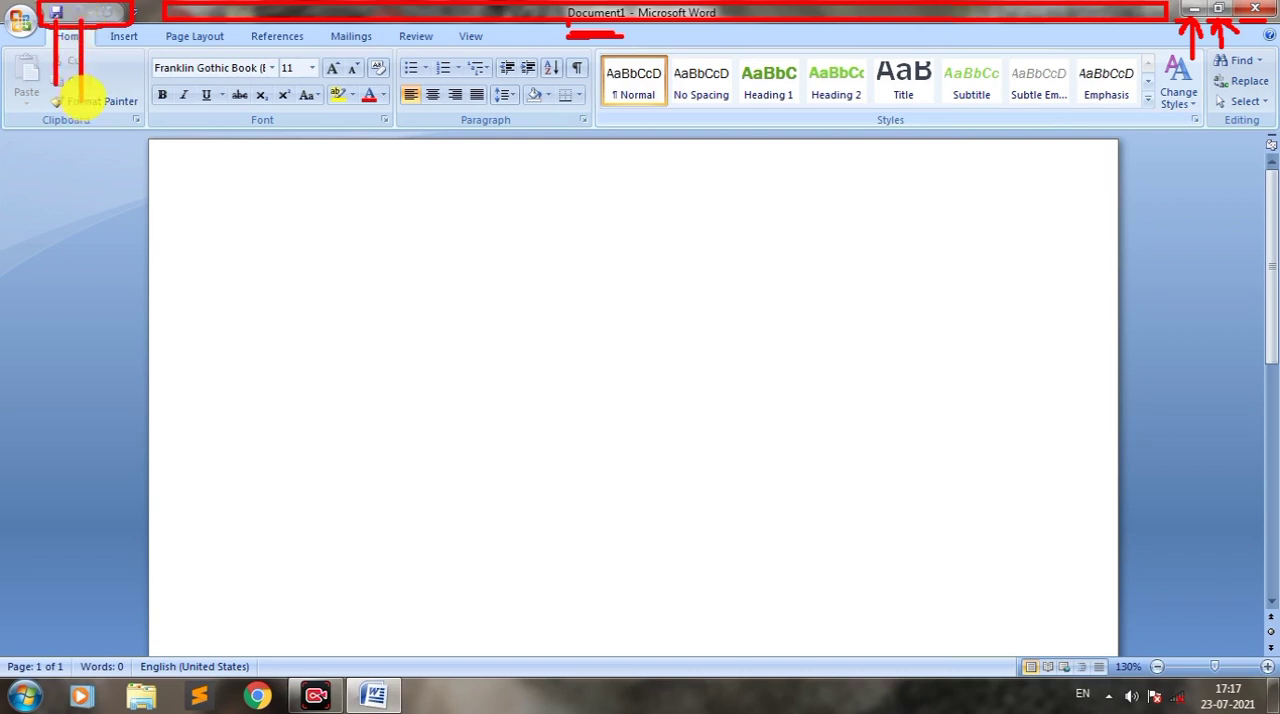
{"action": "left_click_drag", "start_coordinate": [110, 17], "coordinate": [108, 68]}
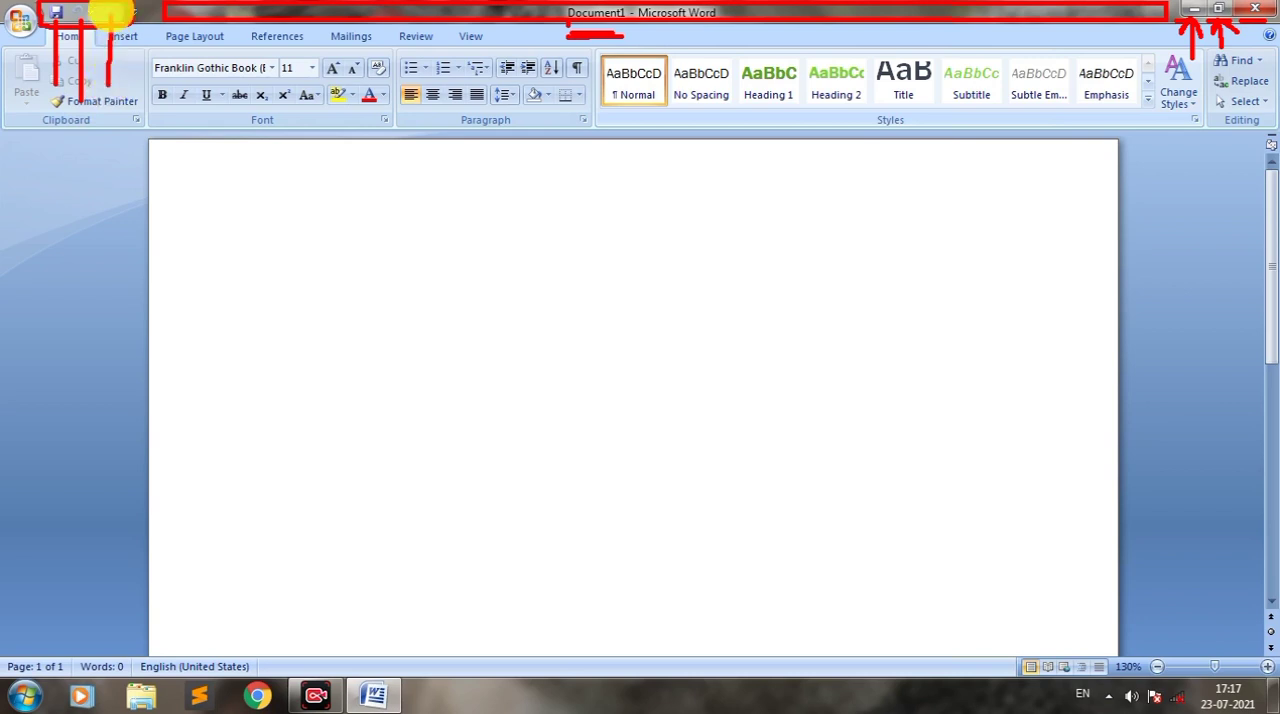
{"action": "mouse_move", "coordinate": [130, 8]}
{"action": "left_mouse_down"}
{"action": "mouse_move", "coordinate": [10, 16]}
{"action": "mouse_move", "coordinate": [32, 38]}
{"action": "mouse_move", "coordinate": [69, 149]}
{"action": "mouse_move", "coordinate": [71, 208]}
{"action": "mouse_move", "coordinate": [62, 182]}
{"action": "mouse_move", "coordinate": [88, 211]}
{"action": "mouse_move", "coordinate": [71, 166]}
{"action": "mouse_move", "coordinate": [86, 149]}
{"action": "mouse_move", "coordinate": [120, 192]}
{"action": "mouse_move", "coordinate": [109, 170]}
{"action": "left_mouse_up"}
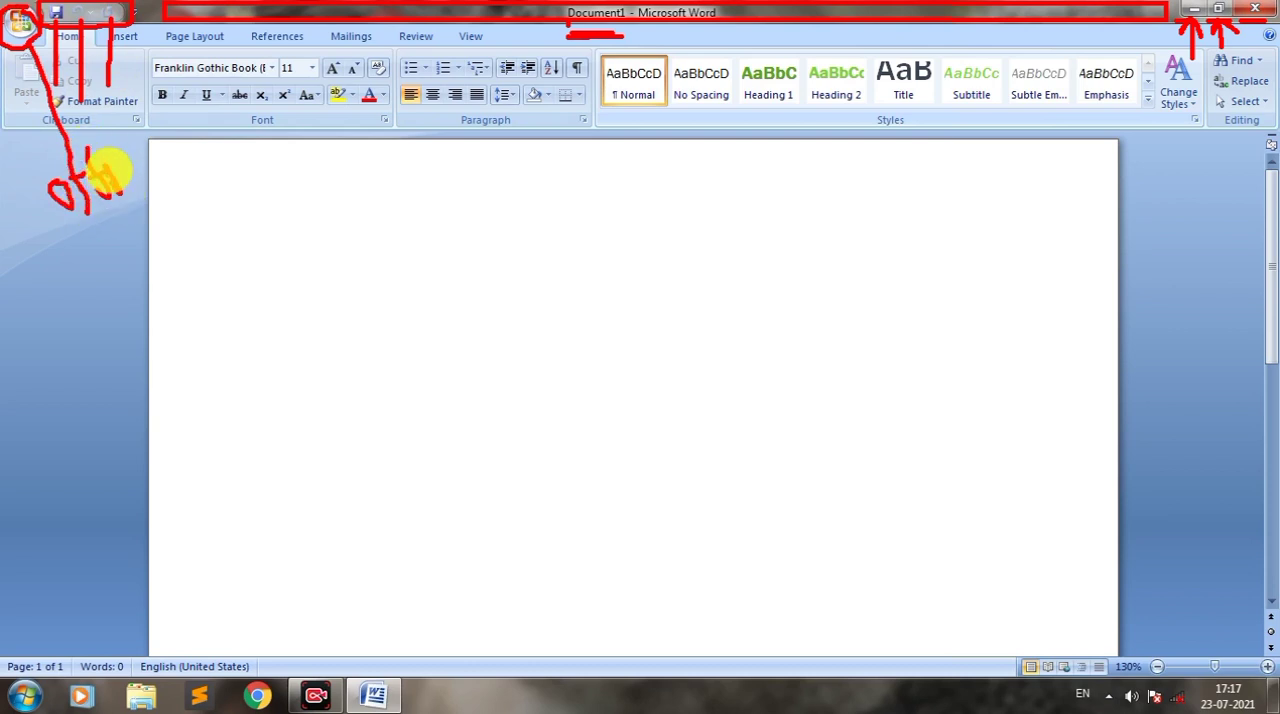
{"action": "right_click", "coordinate": [628, 76]}
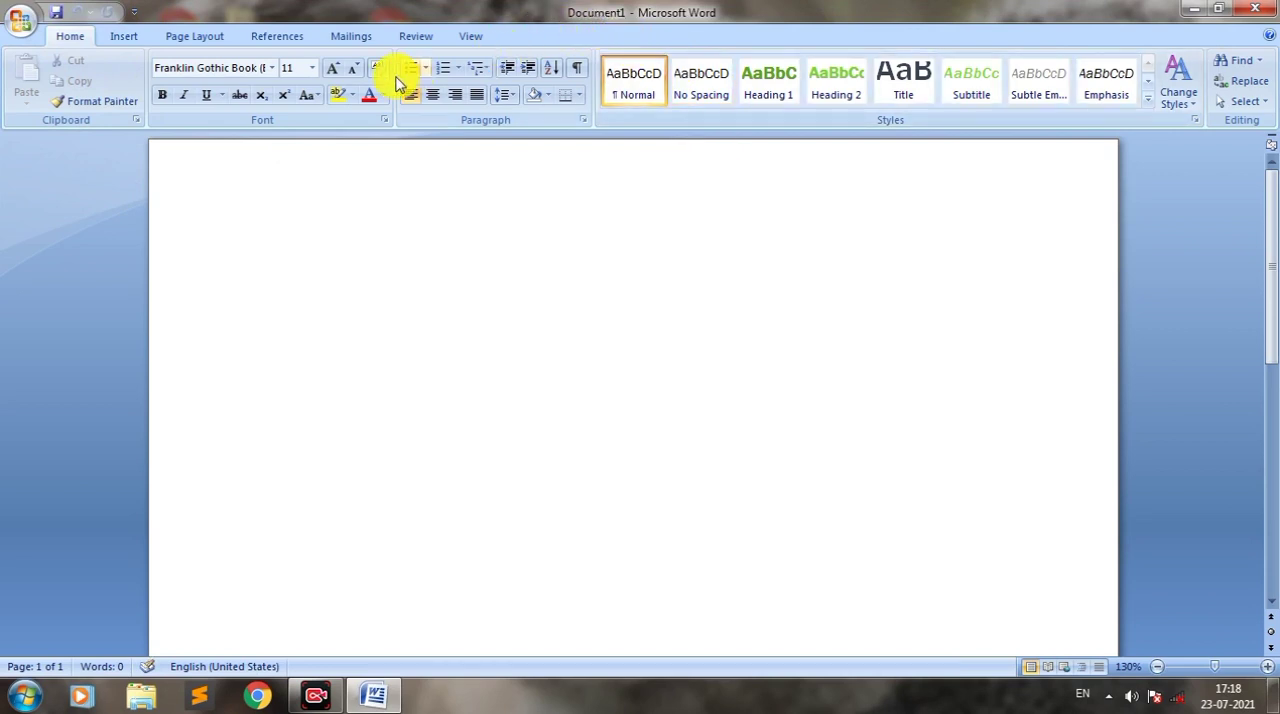
Step: Show the print preview of the blank document and close the preview
{"action": "key", "text": "ctrl+F2"}
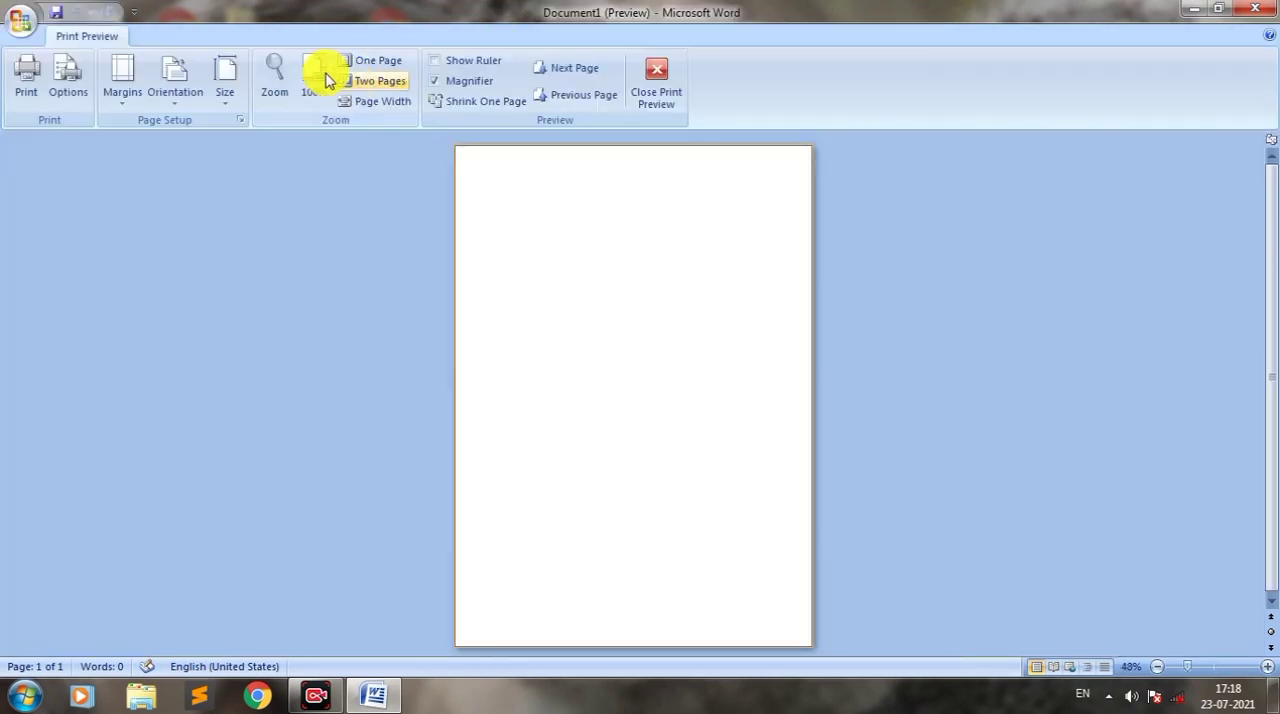
{"action": "left_click", "coordinate": [657, 84]}
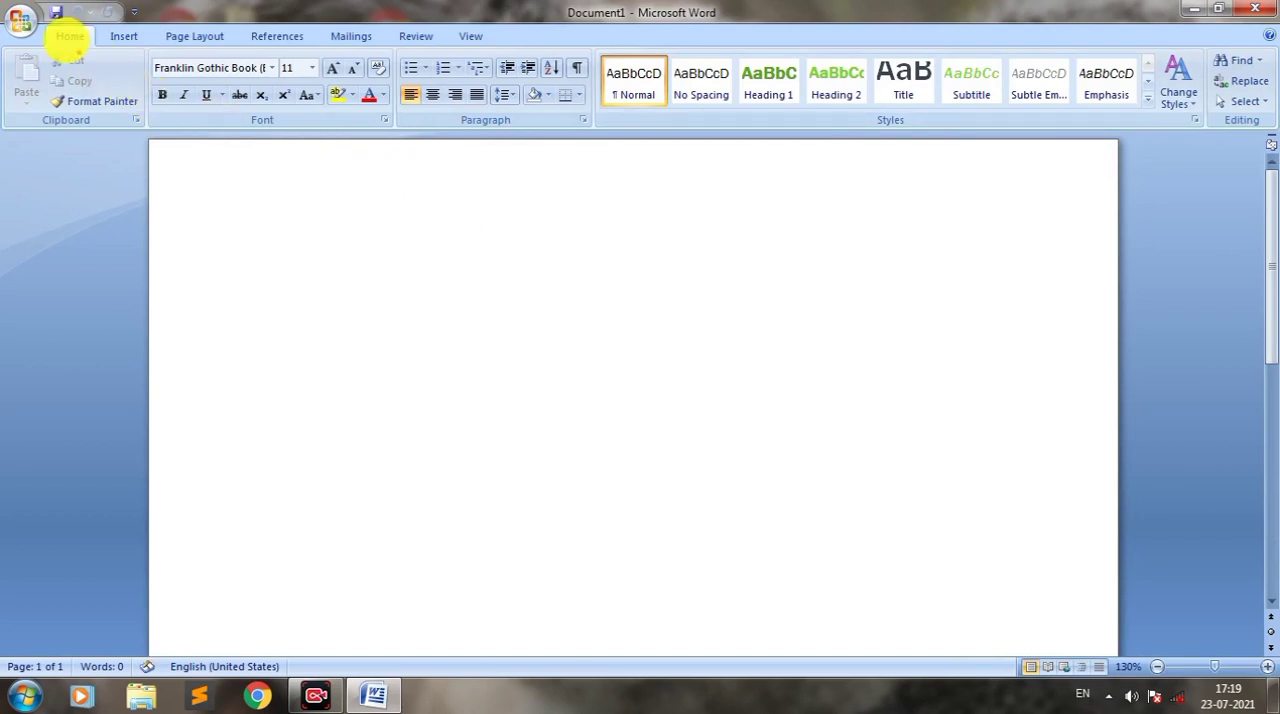
{"action": "mouse_move", "coordinate": [47, 26]}
{"action": "left_mouse_down"}
{"action": "mouse_move", "coordinate": [67, 56]}
{"action": "mouse_move", "coordinate": [523, 46]}
{"action": "left_mouse_up"}
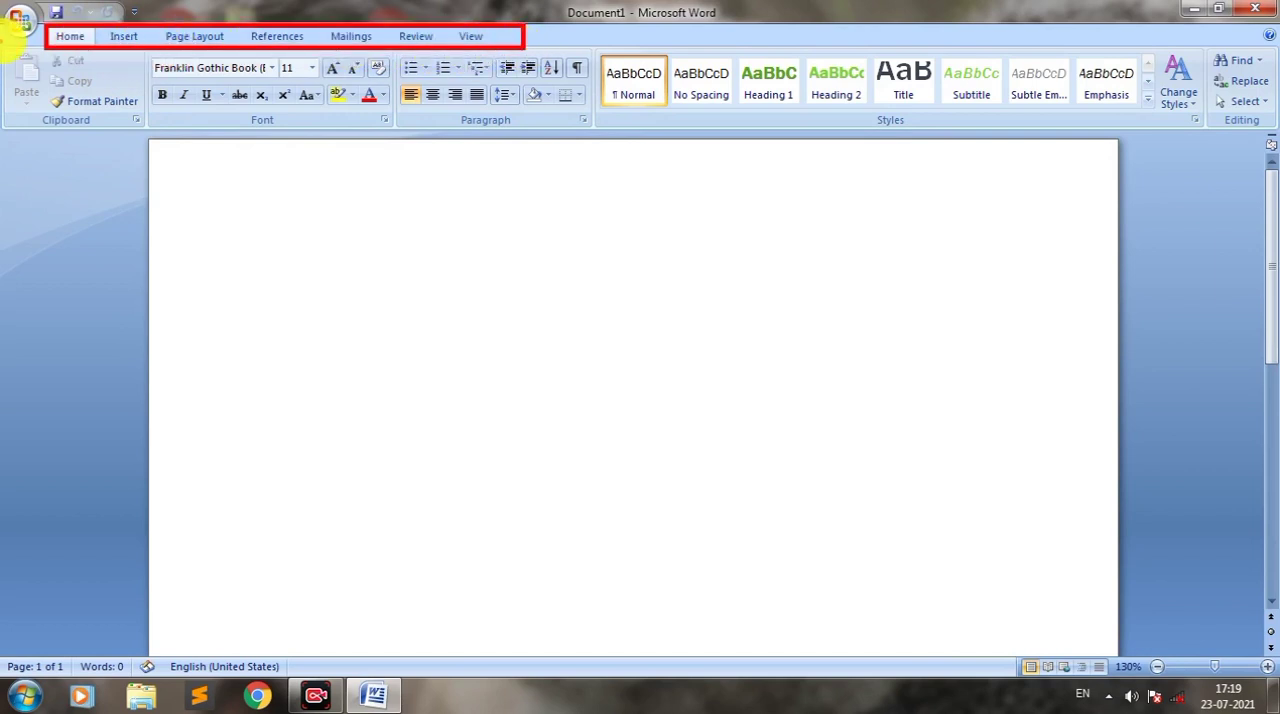
{"action": "mouse_move", "coordinate": [46, 27]}
{"action": "left_mouse_down"}
{"action": "mouse_move", "coordinate": [104, 47]}
{"action": "mouse_move", "coordinate": [172, 45]}
{"action": "left_mouse_up"}
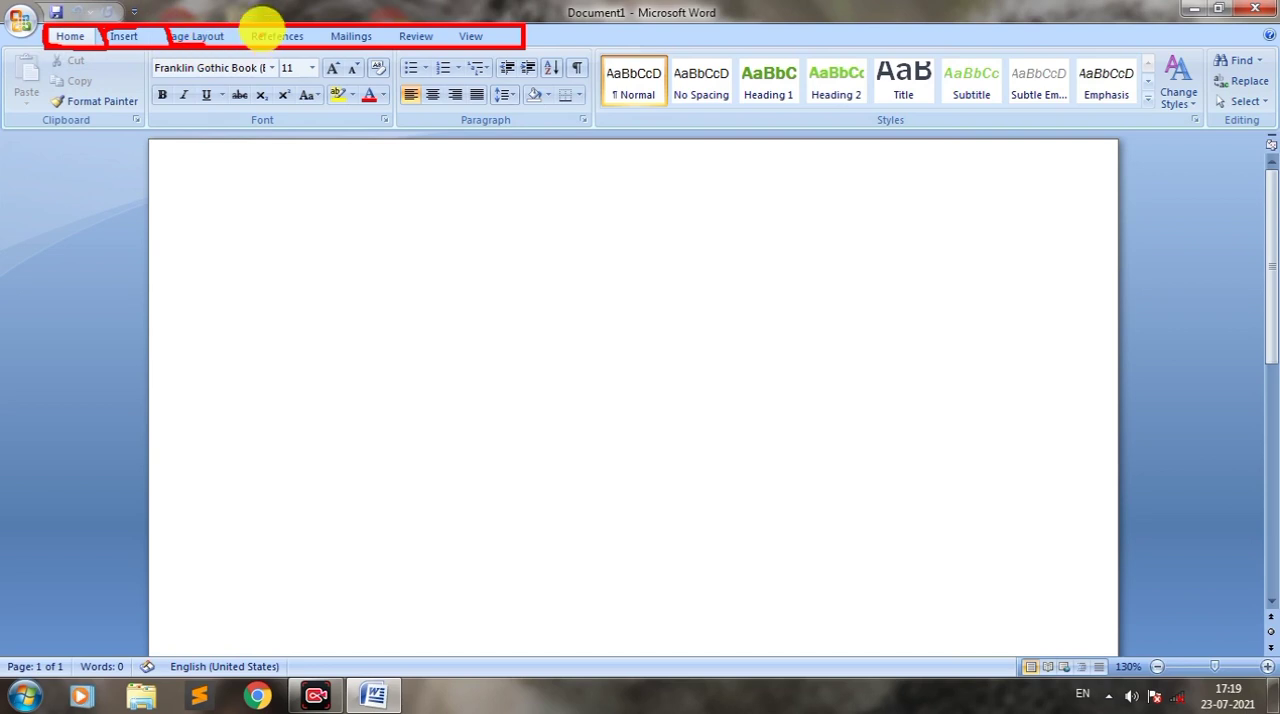
{"action": "mouse_move", "coordinate": [256, 30]}
{"action": "left_mouse_down"}
{"action": "mouse_move", "coordinate": [329, 23]}
{"action": "mouse_move", "coordinate": [334, 43]}
{"action": "mouse_move", "coordinate": [458, 56]}
{"action": "left_mouse_up"}
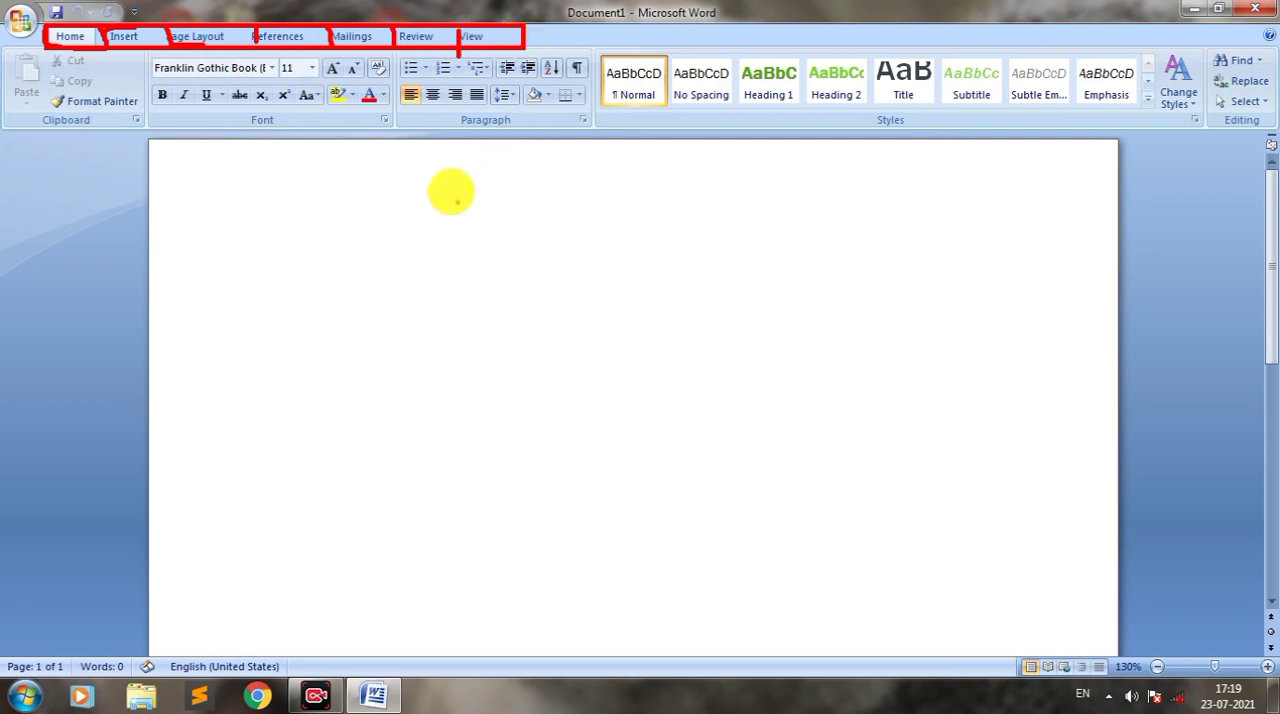
{"action": "key", "text": "Escape"}
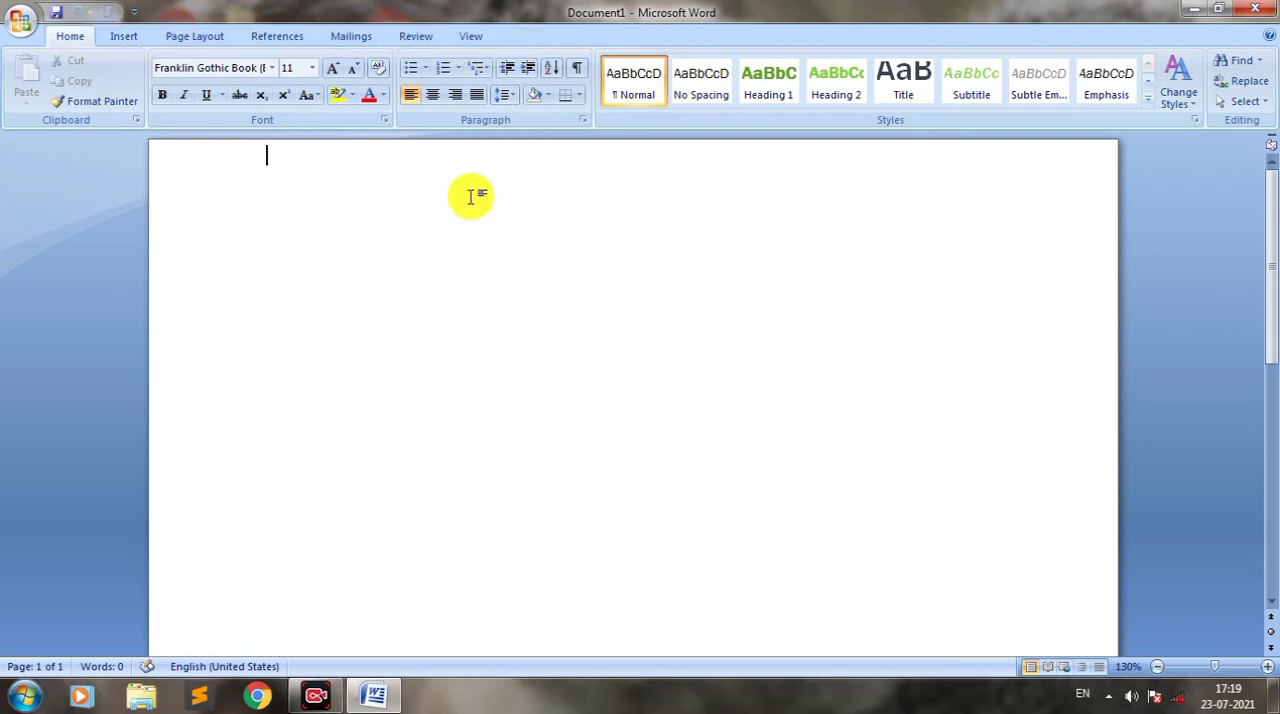
Step: Examine the command groups of the Home, Insert, Page Layout, References, Mailings, Review and View sets in the ribbon
{"action": "left_click", "coordinate": [80, 40]}
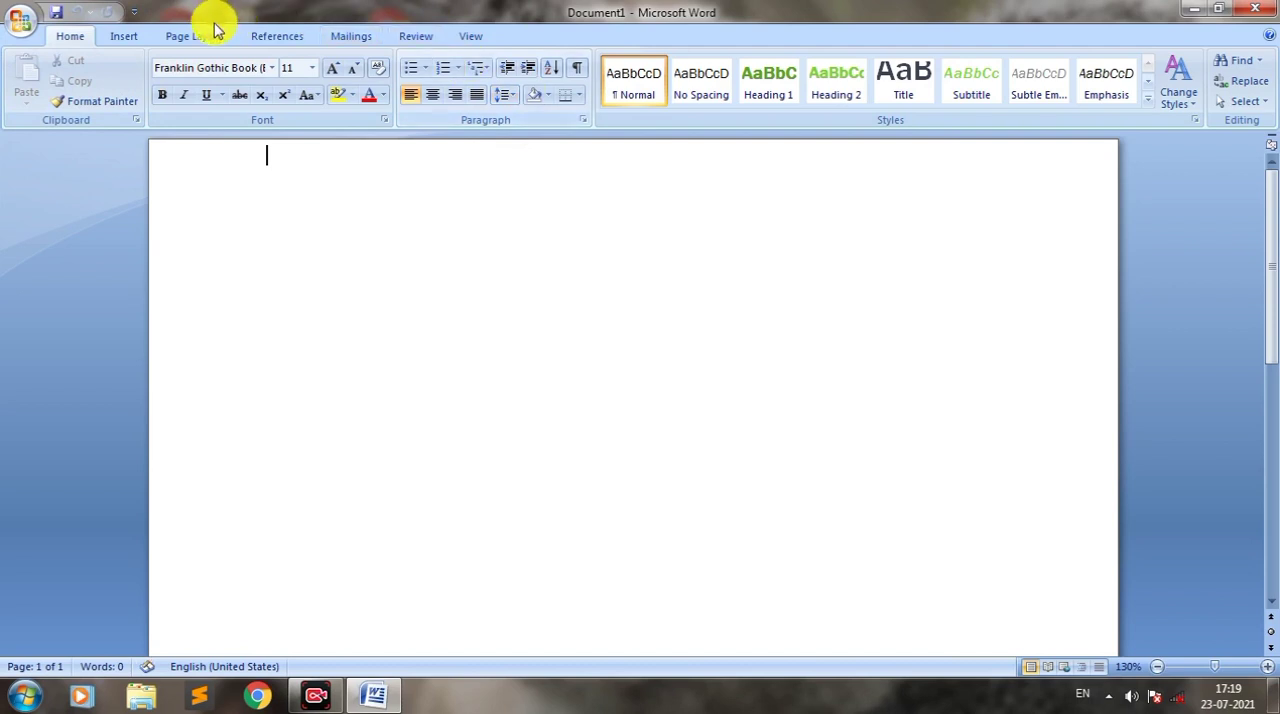
{"action": "left_click", "coordinate": [128, 40]}
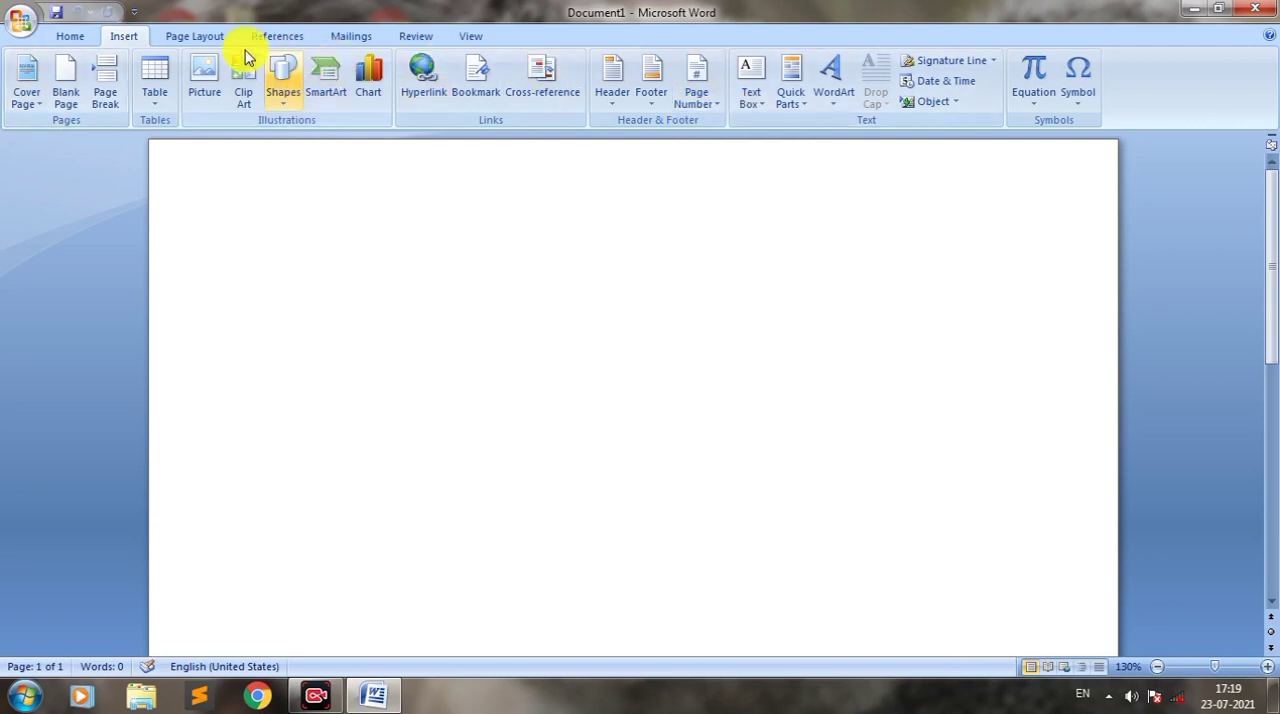
{"action": "left_click", "coordinate": [200, 37]}
{"action": "left_click", "coordinate": [285, 36]}
{"action": "left_click", "coordinate": [365, 37]}
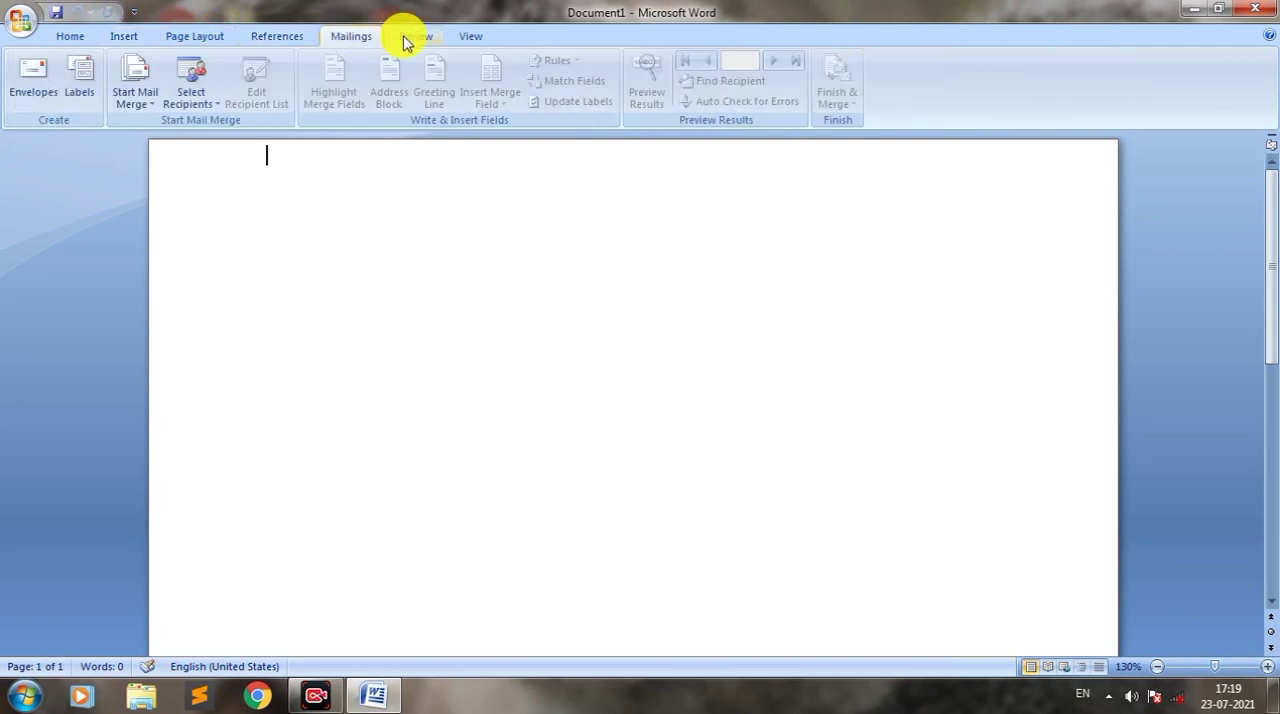
{"action": "left_click", "coordinate": [410, 38]}
{"action": "left_click", "coordinate": [470, 37]}
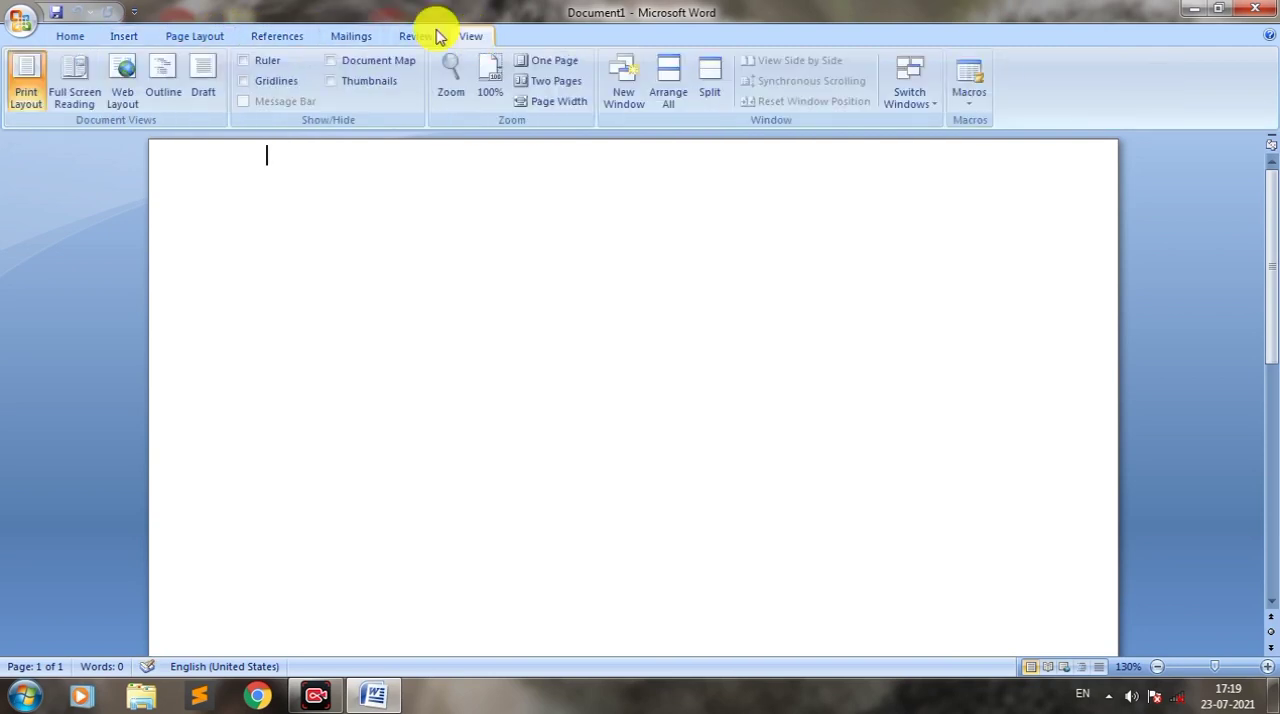
{"action": "left_click", "coordinate": [74, 37]}
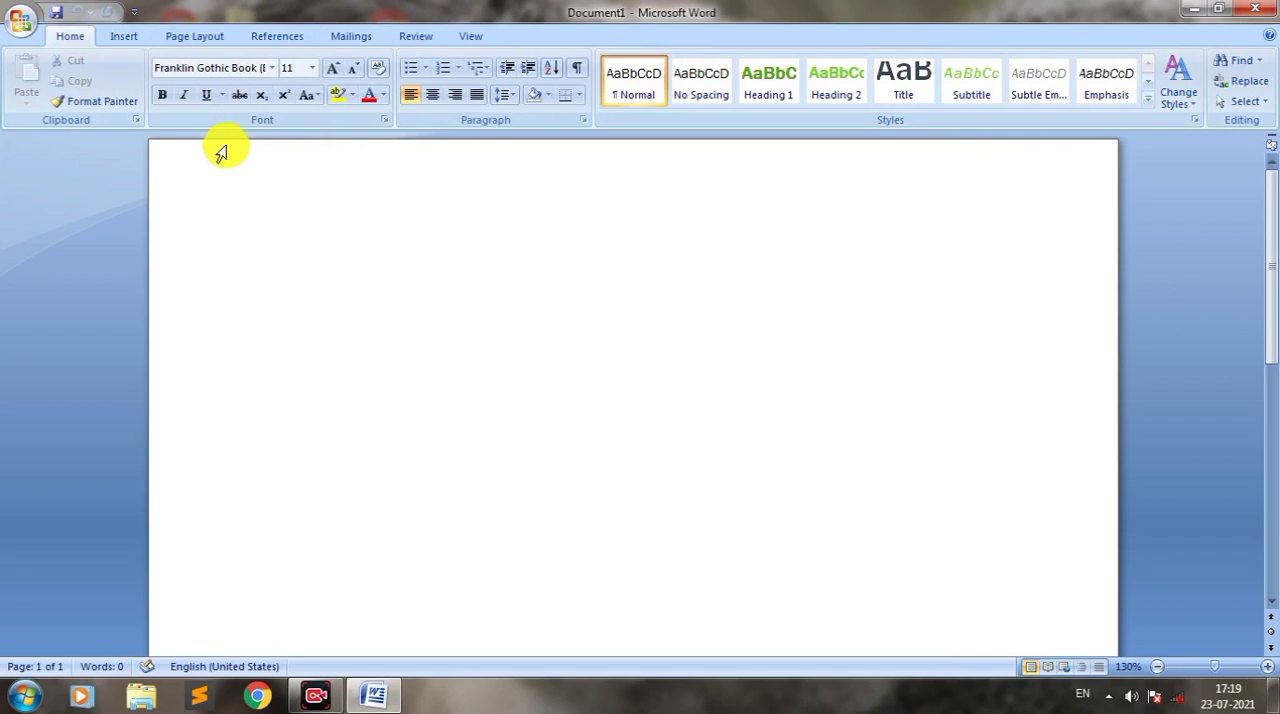
{"action": "left_click", "coordinate": [114, 36]}
{"action": "left_click", "coordinate": [200, 36]}
{"action": "left_click", "coordinate": [277, 36]}
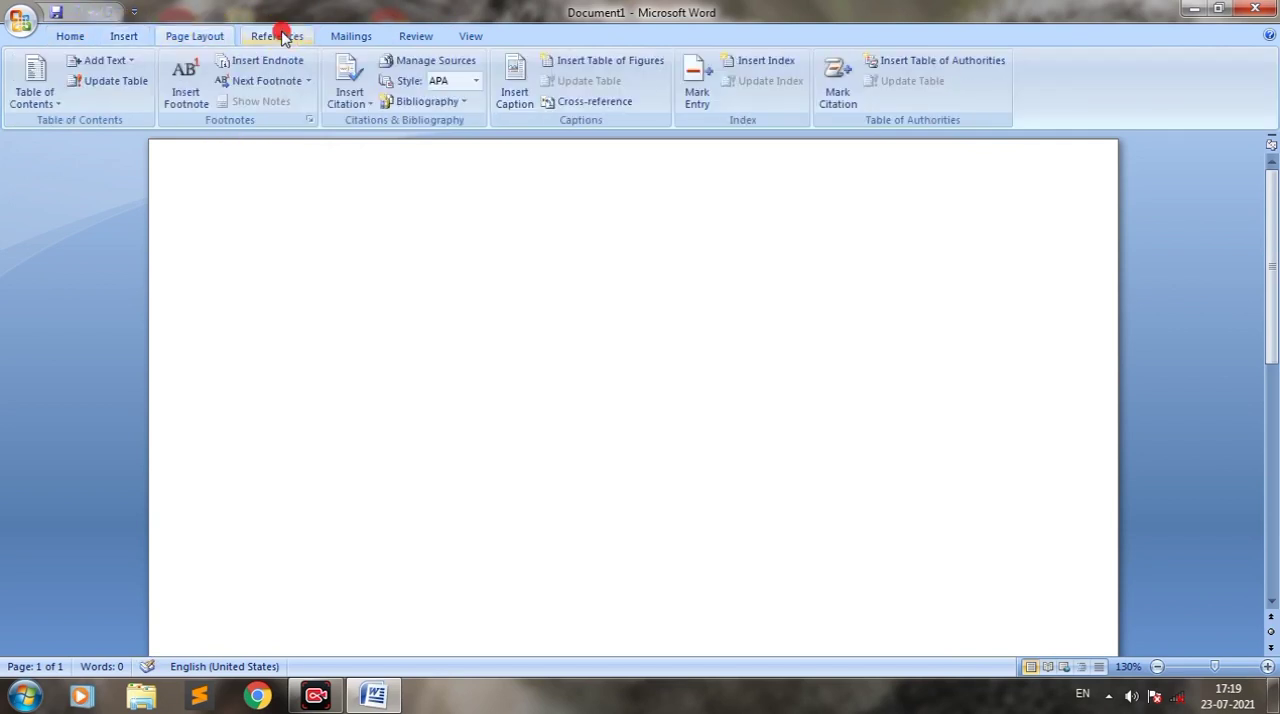
Step: Show the Home command set and mark the ribbon, the page area and the vertical scroll bar in red
{"action": "left_click", "coordinate": [138, 37]}
{"action": "left_click", "coordinate": [86, 37]}
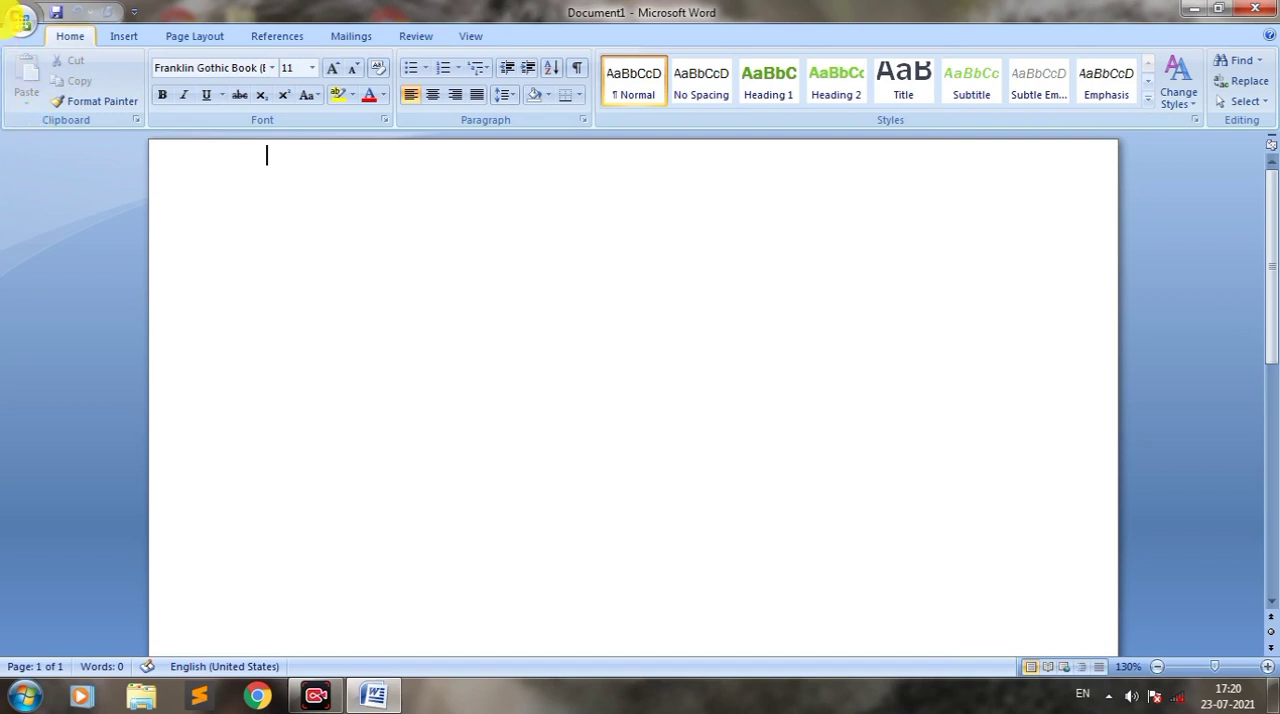
{"action": "mouse_move", "coordinate": [5, 50]}
{"action": "left_mouse_down"}
{"action": "mouse_move", "coordinate": [140, 142]}
{"action": "mouse_move", "coordinate": [1275, 157]}
{"action": "mouse_move", "coordinate": [1270, 129]}
{"action": "left_mouse_up"}
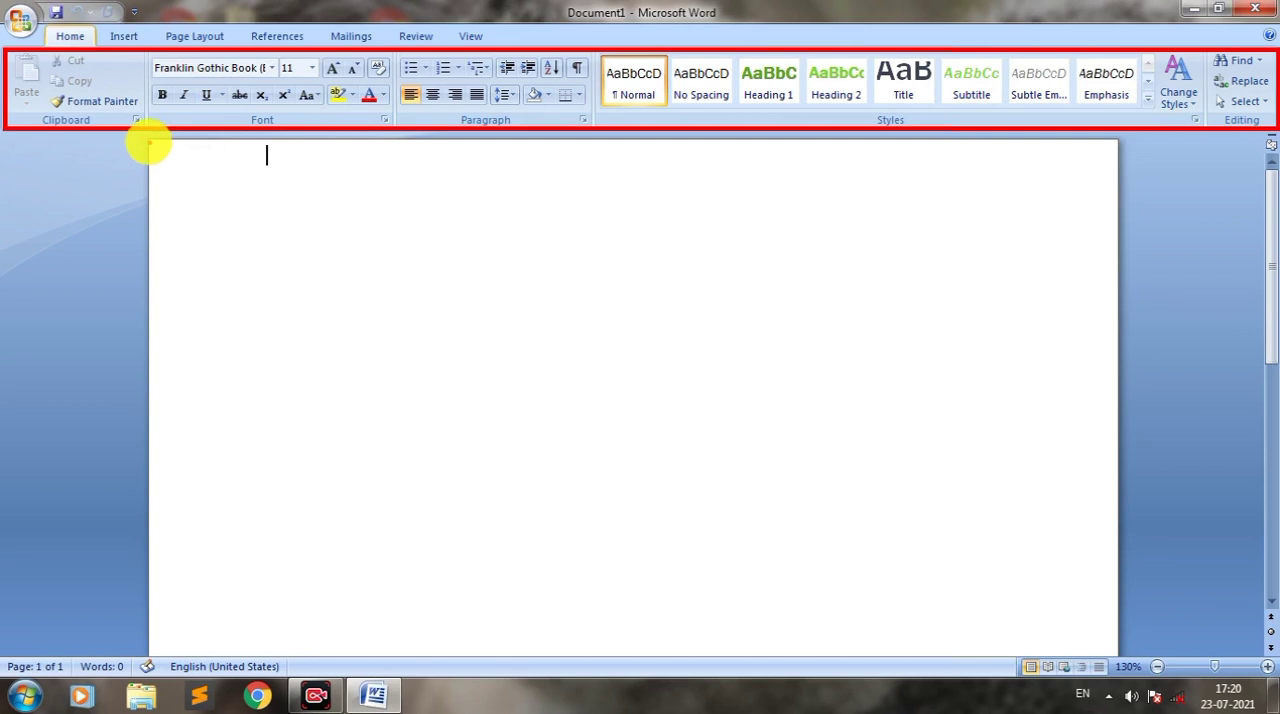
{"action": "mouse_move", "coordinate": [150, 141]}
{"action": "left_mouse_down"}
{"action": "mouse_move", "coordinate": [128, 409]}
{"action": "mouse_move", "coordinate": [137, 704]}
{"action": "mouse_move", "coordinate": [348, 703]}
{"action": "mouse_move", "coordinate": [971, 634]}
{"action": "mouse_move", "coordinate": [1143, 663]}
{"action": "mouse_move", "coordinate": [1119, 657]}
{"action": "left_mouse_up"}
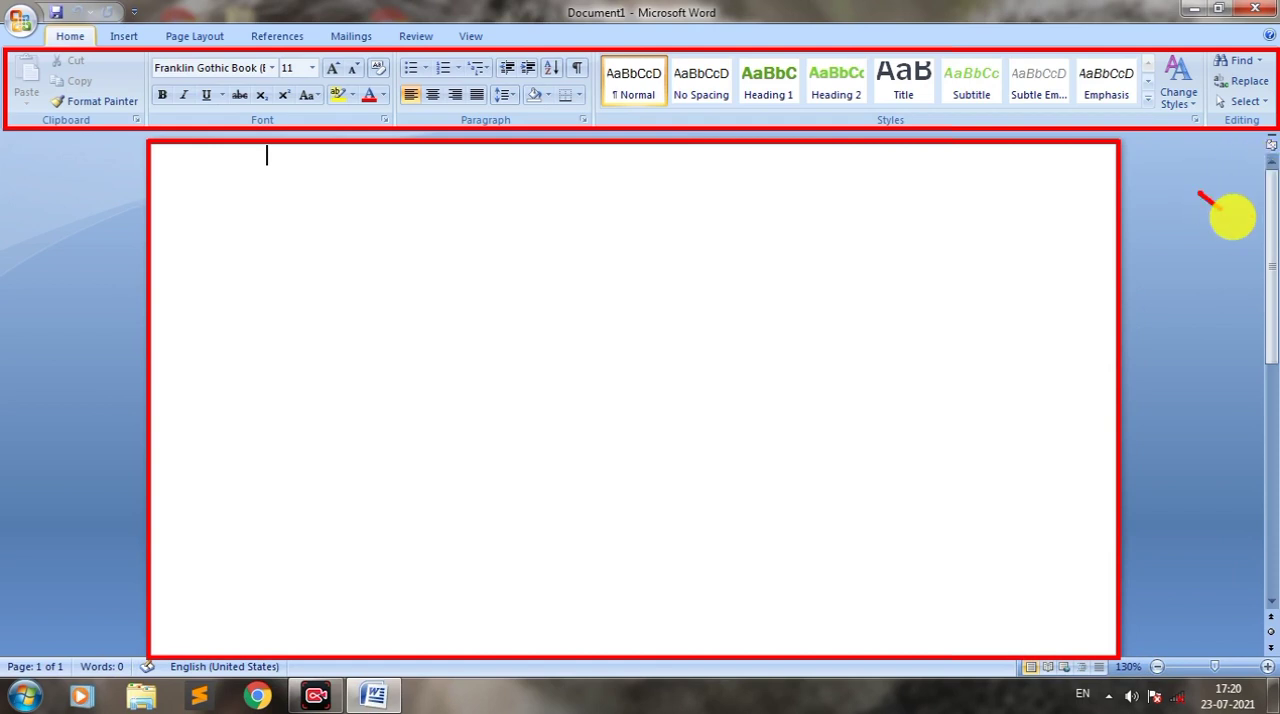
{"action": "mouse_move", "coordinate": [1200, 194]}
{"action": "left_mouse_down"}
{"action": "mouse_move", "coordinate": [1258, 228]}
{"action": "mouse_move", "coordinate": [1229, 236]}
{"action": "left_mouse_up"}
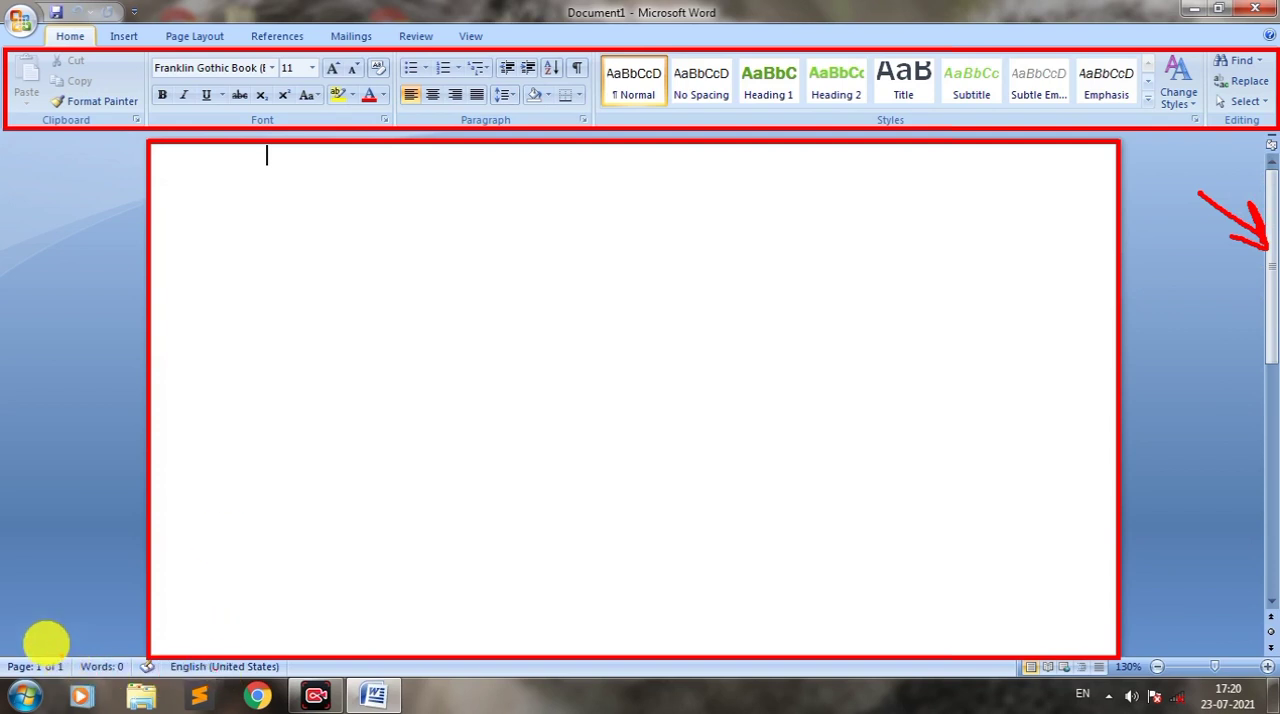
Step: Outline the status bar in red, mark its page, word count, language and zoom controls with arrows, and clear the markings
{"action": "mouse_move", "coordinate": [34, 628]}
{"action": "left_mouse_down"}
{"action": "mouse_move", "coordinate": [67, 648]}
{"action": "mouse_move", "coordinate": [1154, 628]}
{"action": "mouse_move", "coordinate": [1165, 597]}
{"action": "mouse_move", "coordinate": [380, 594]}
{"action": "mouse_move", "coordinate": [25, 615]}
{"action": "mouse_move", "coordinate": [30, 638]}
{"action": "left_mouse_up"}
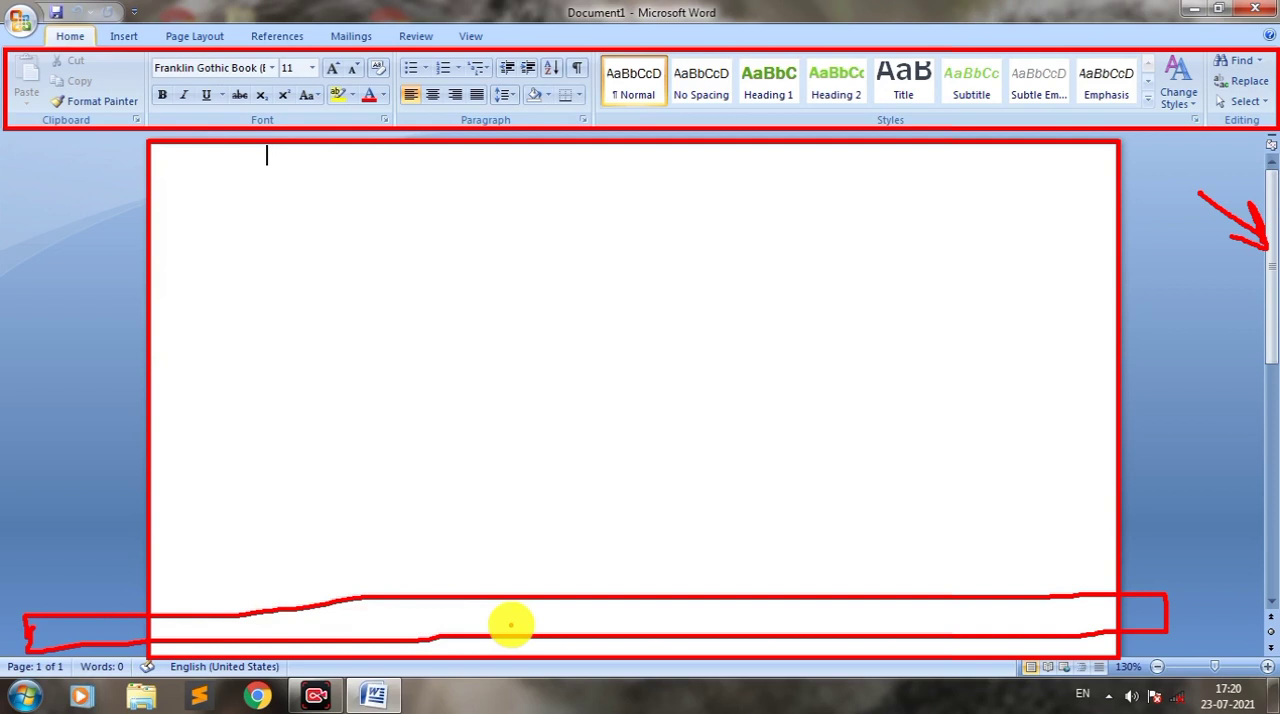
{"action": "key", "text": "ctrl+z"}
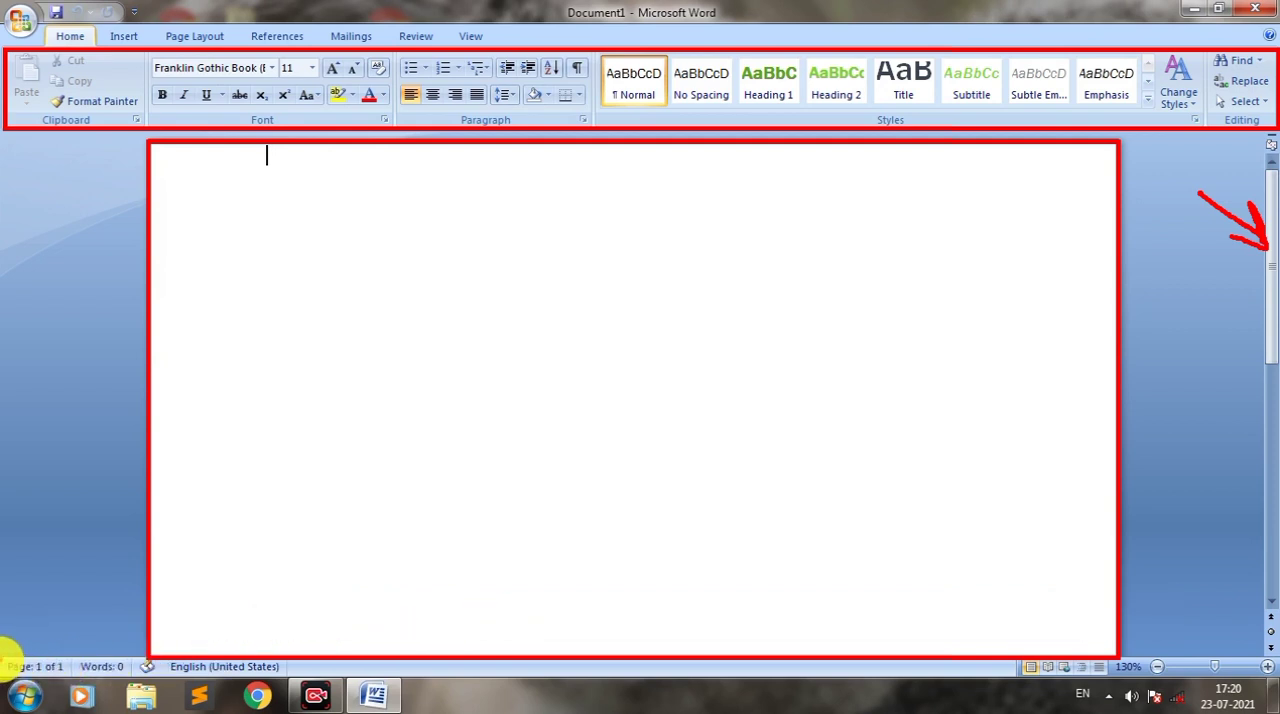
{"action": "mouse_move", "coordinate": [7, 650]}
{"action": "left_mouse_down"}
{"action": "mouse_move", "coordinate": [200, 674]}
{"action": "mouse_move", "coordinate": [1276, 679]}
{"action": "mouse_move", "coordinate": [1250, 690]}
{"action": "left_mouse_up"}
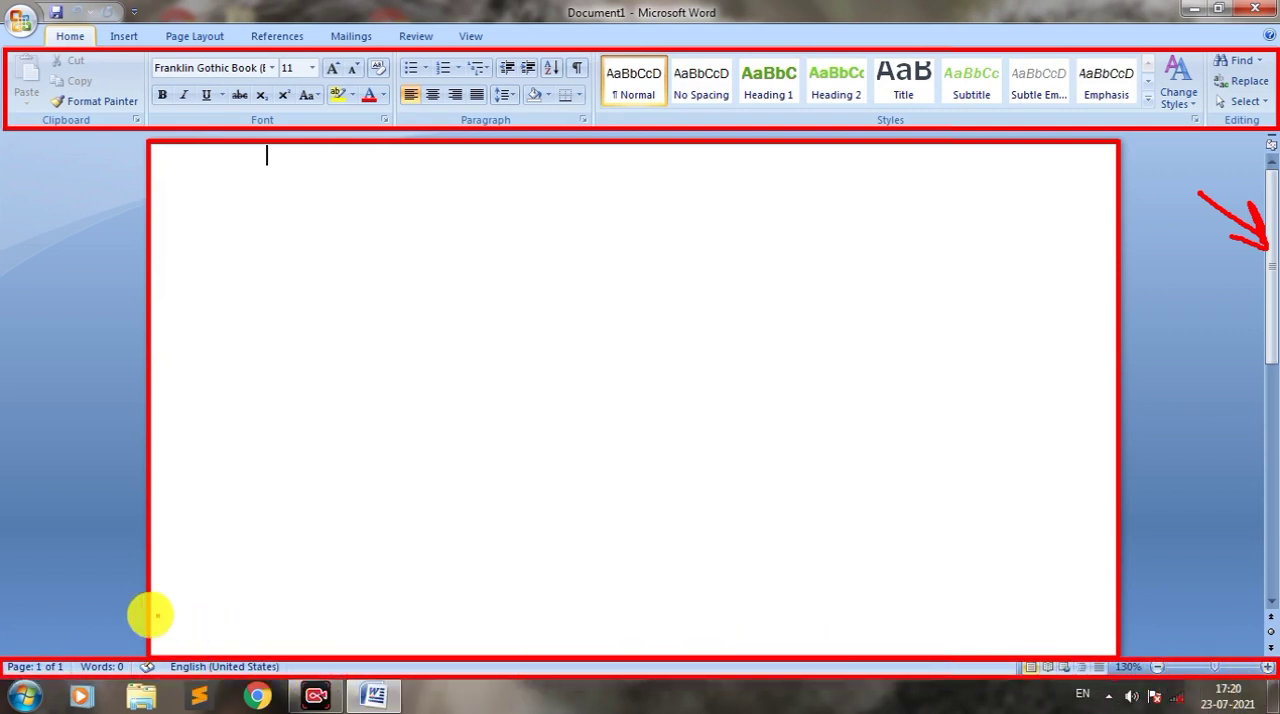
{"action": "left_click_drag", "start_coordinate": [51, 566], "coordinate": [41, 636]}
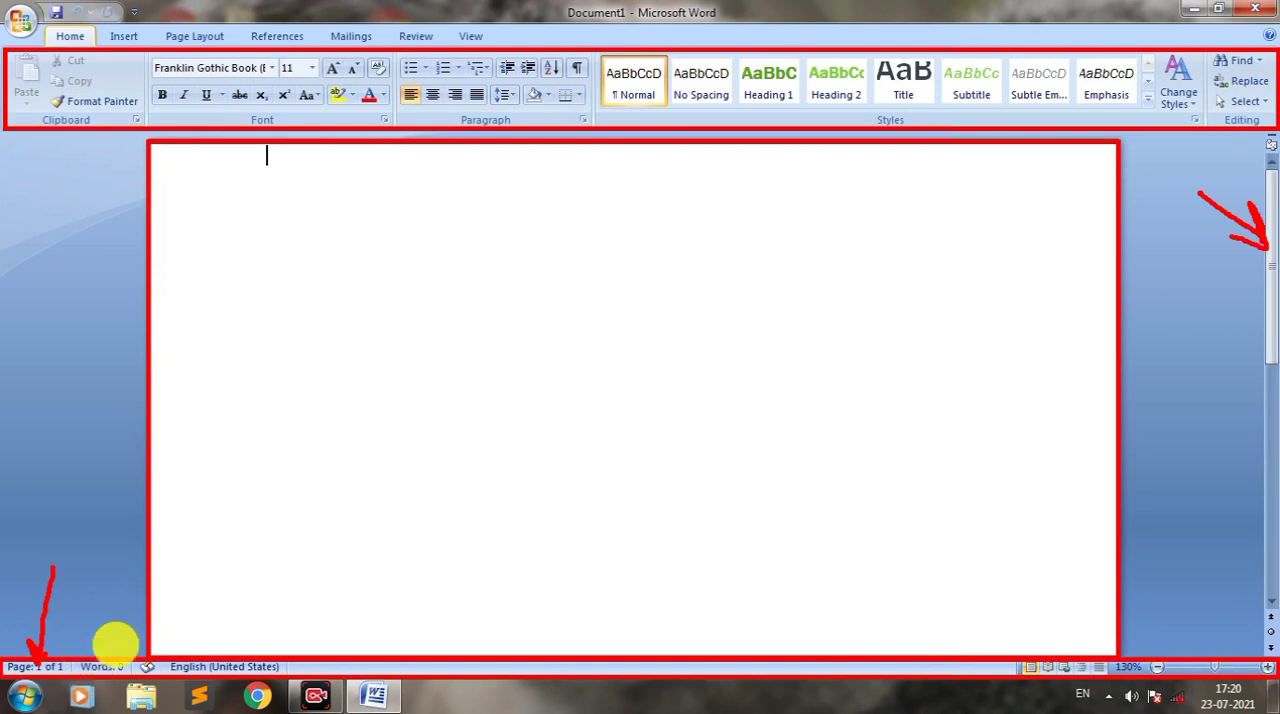
{"action": "left_click_drag", "start_coordinate": [115, 630], "coordinate": [107, 662]}
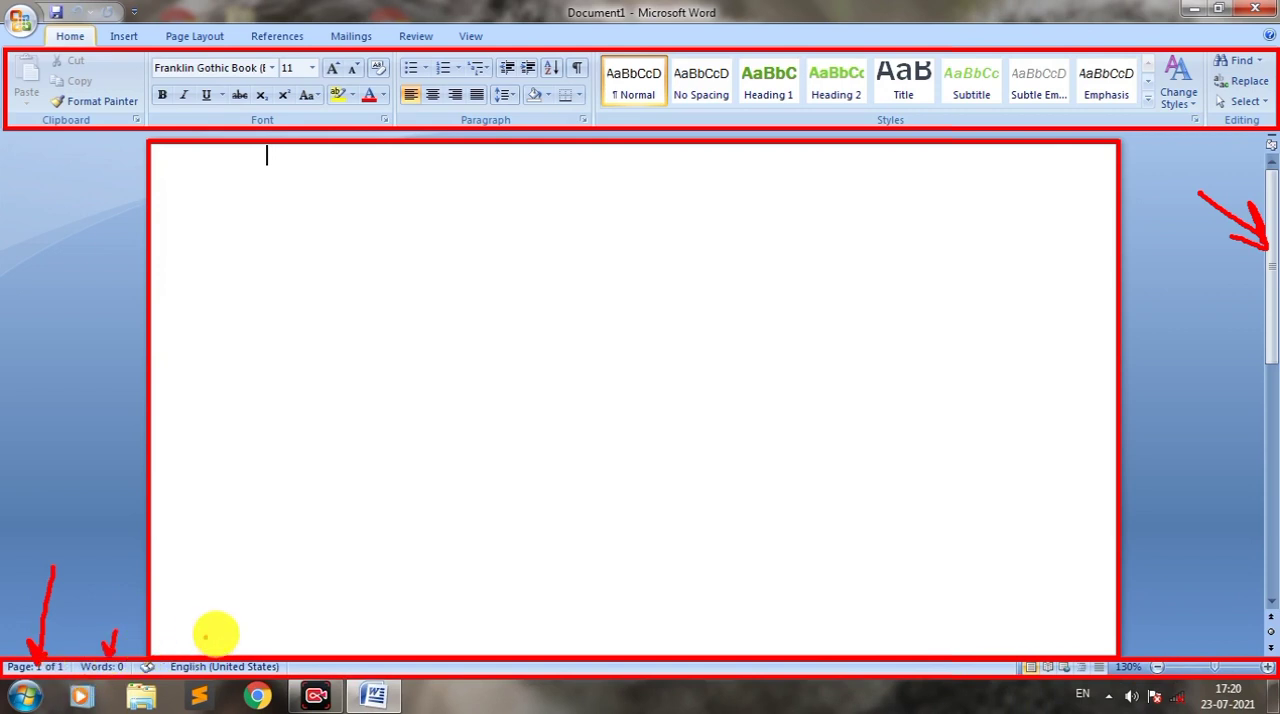
{"action": "left_click_drag", "start_coordinate": [215, 640], "coordinate": [223, 662]}
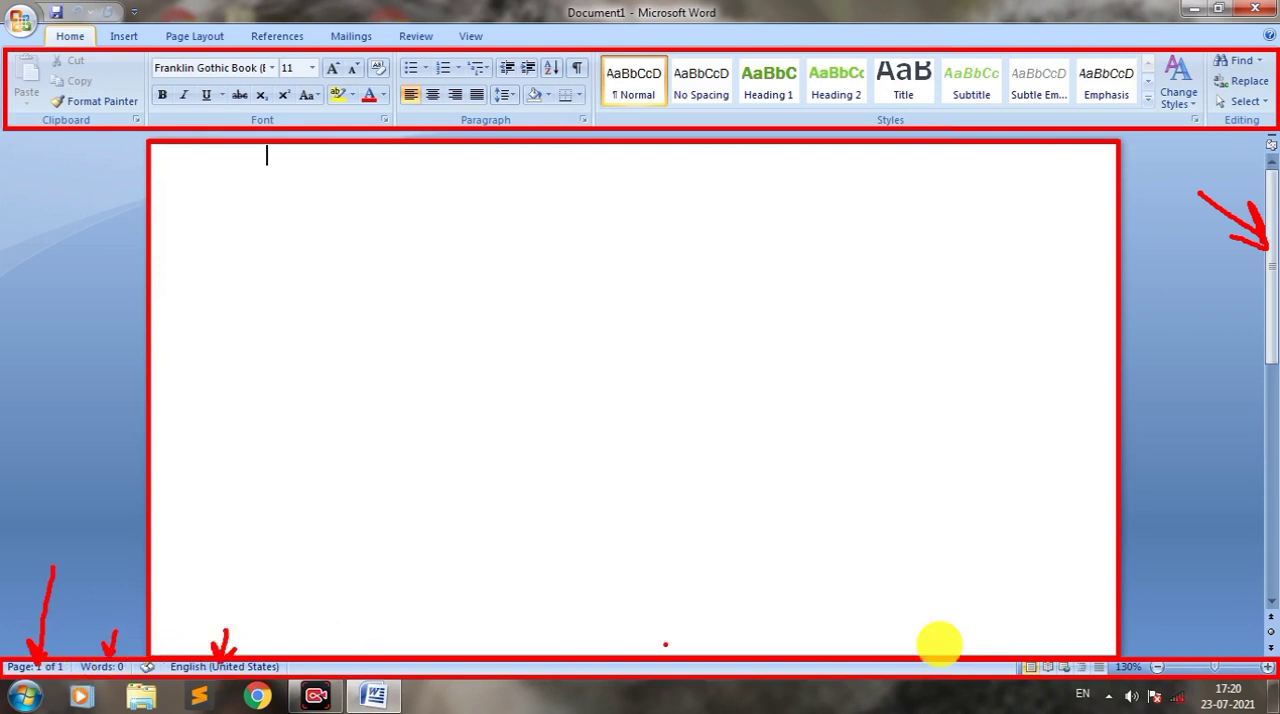
{"action": "left_click_drag", "start_coordinate": [1162, 621], "coordinate": [1157, 645]}
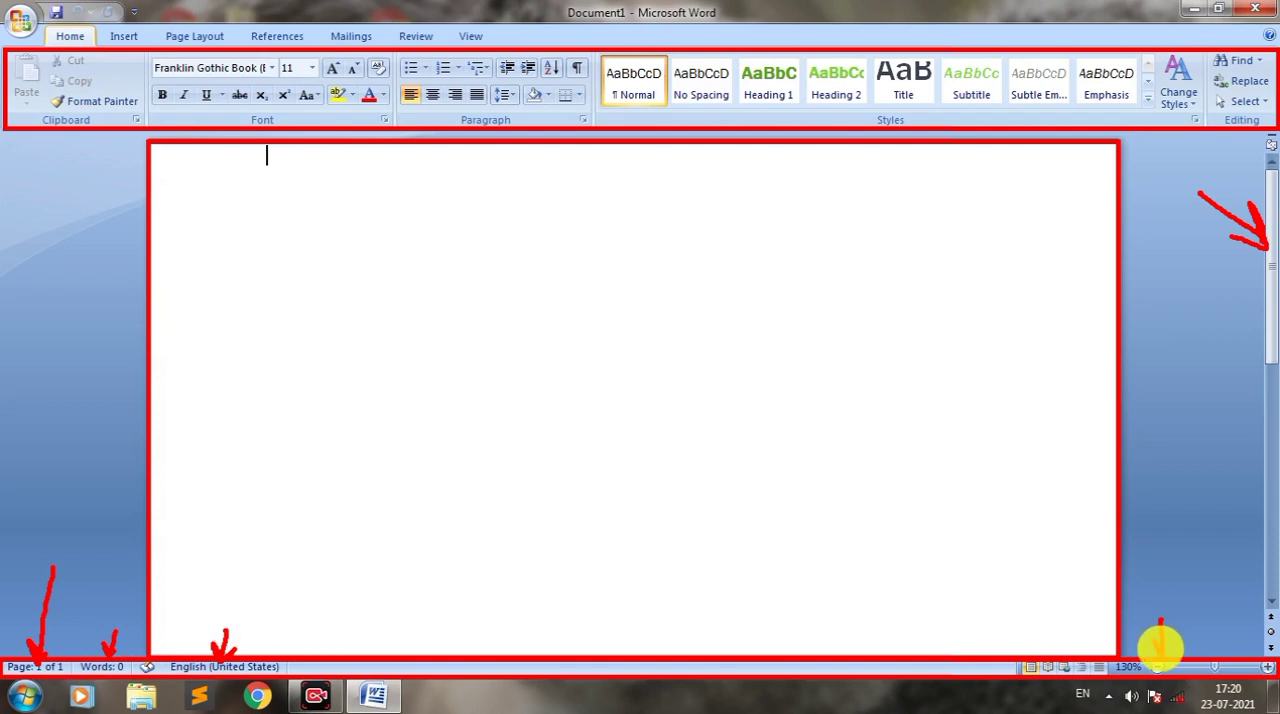
{"action": "left_click_drag", "start_coordinate": [1255, 621], "coordinate": [1265, 655]}
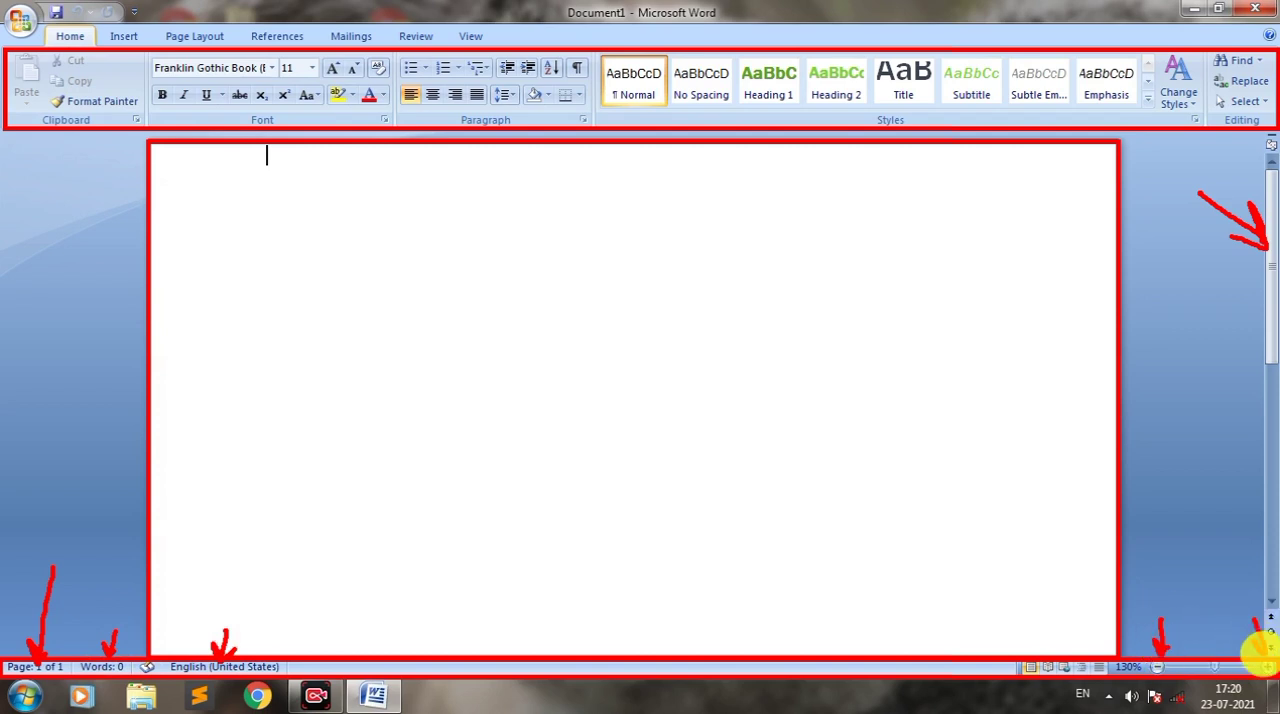
{"action": "right_click", "coordinate": [79, 33]}
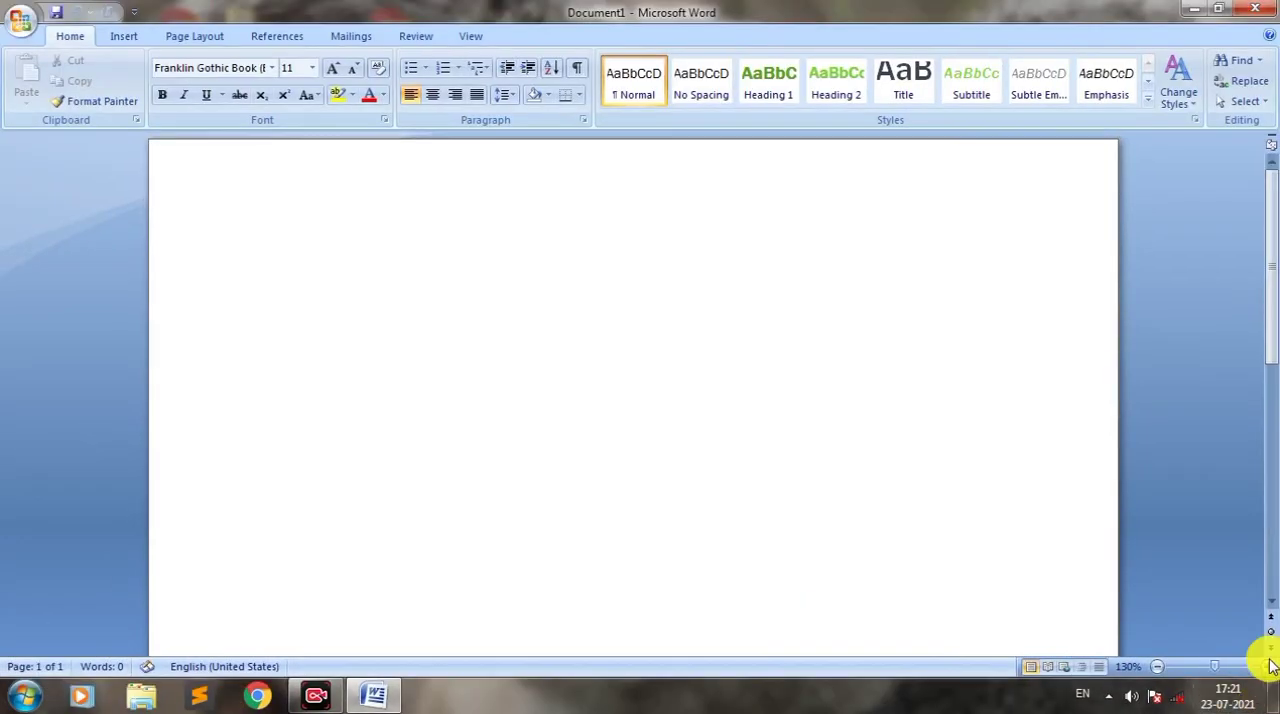
Step: Zoom the document in to 150% and back out to 80%
{"action": "left_click", "coordinate": [1262, 667]}
{"action": "left_click", "coordinate": [1262, 667]}
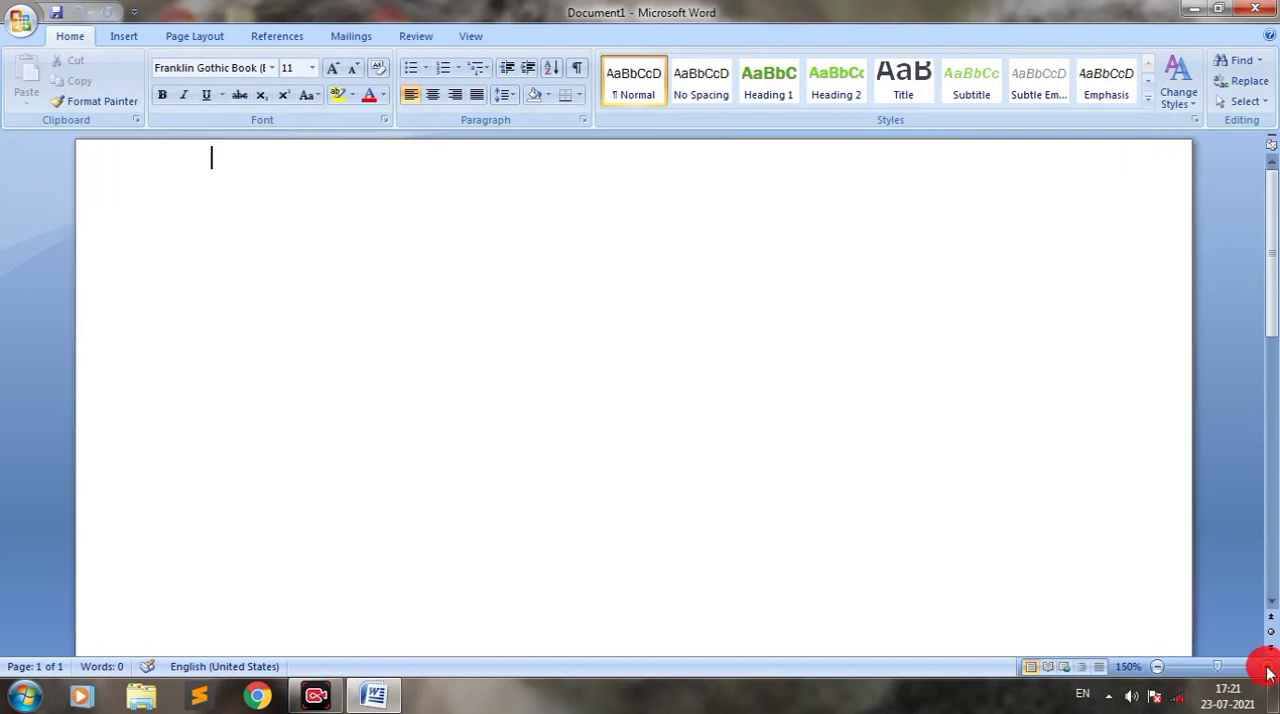
{"action": "left_click", "coordinate": [1262, 667]}
{"action": "left_click", "coordinate": [1157, 667]}
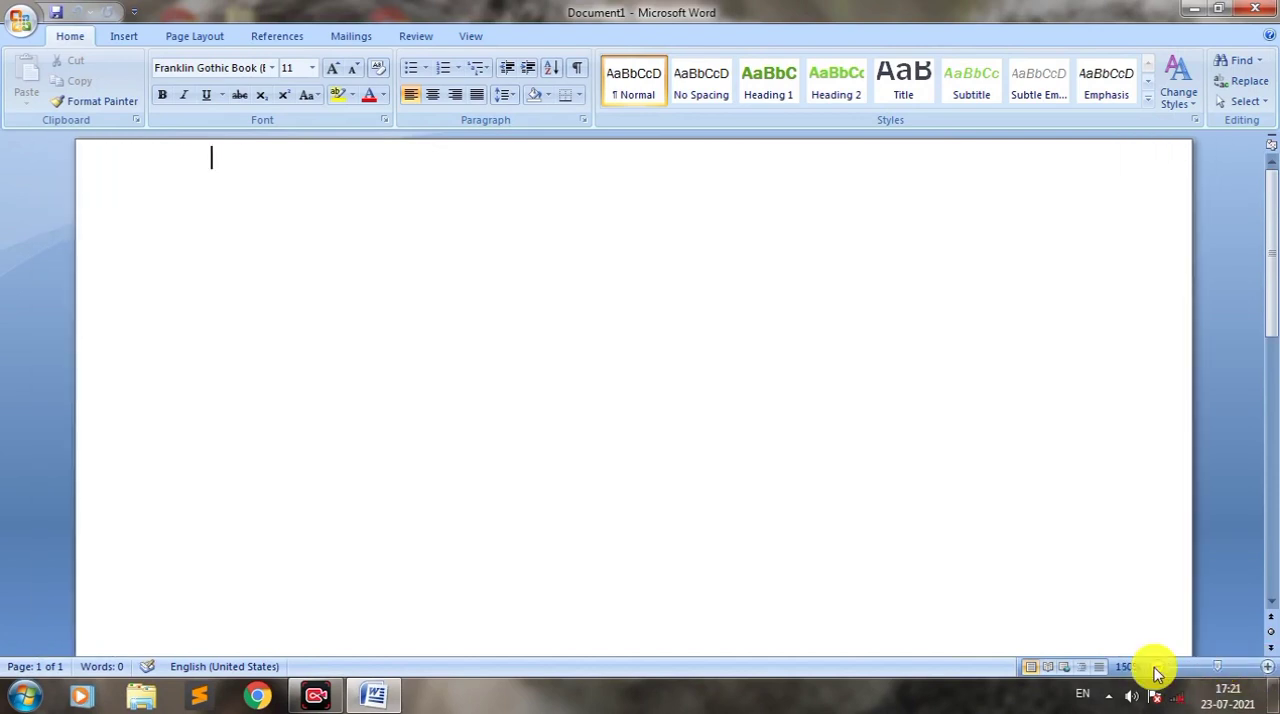
{"action": "left_click", "coordinate": [1156, 668]}
{"action": "left_click", "coordinate": [1156, 668]}
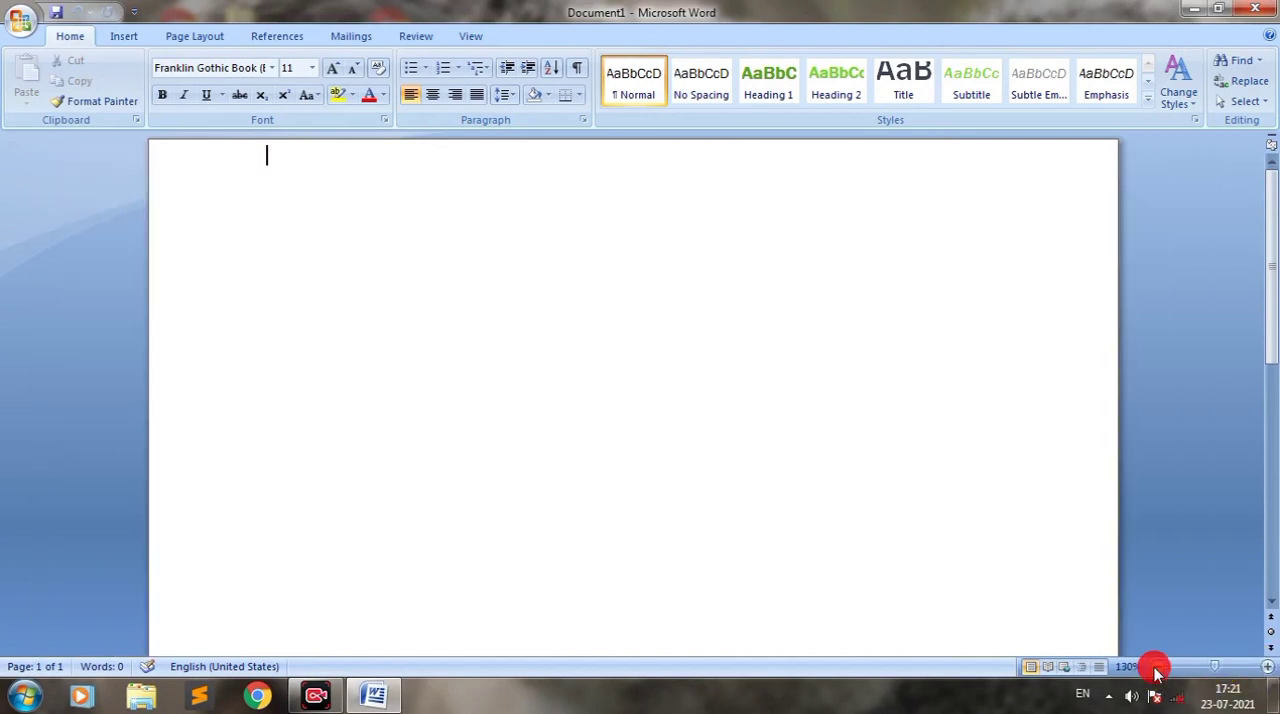
{"action": "left_click", "coordinate": [1156, 668]}
{"action": "left_click", "coordinate": [1156, 668]}
{"action": "left_click", "coordinate": [1156, 668]}
{"action": "left_click", "coordinate": [1156, 668]}
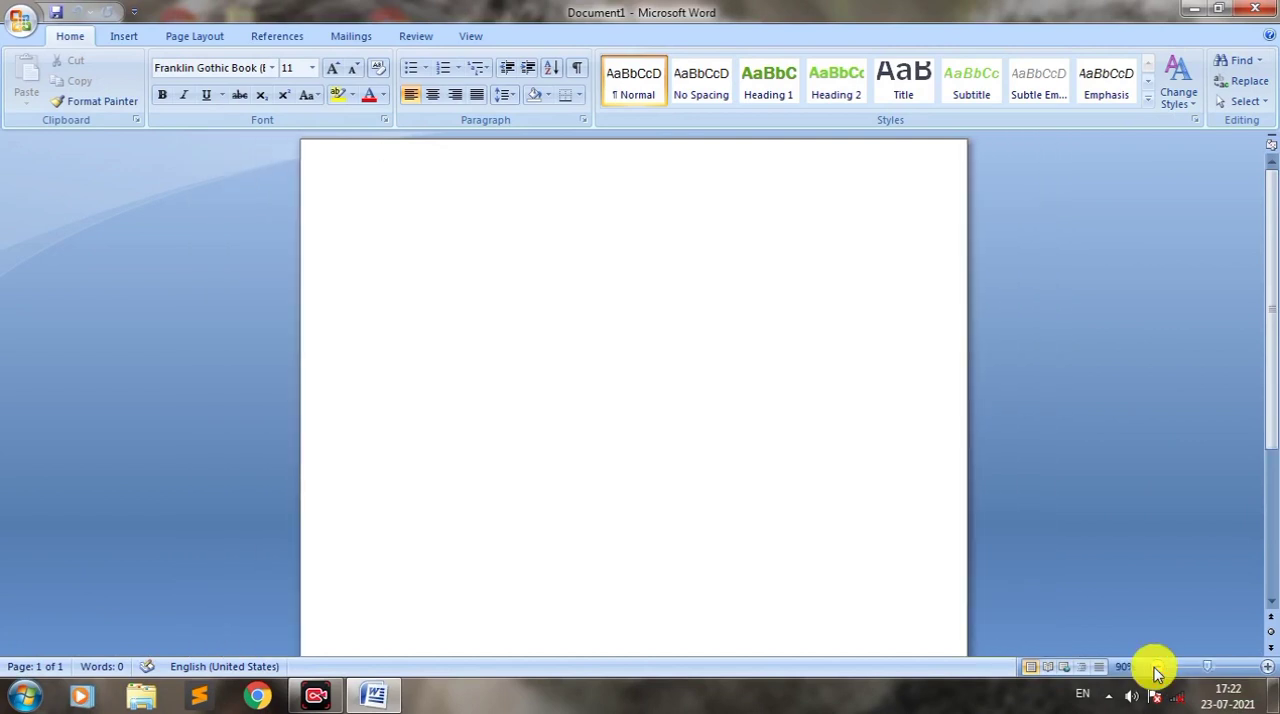
{"action": "left_click", "coordinate": [1156, 668]}
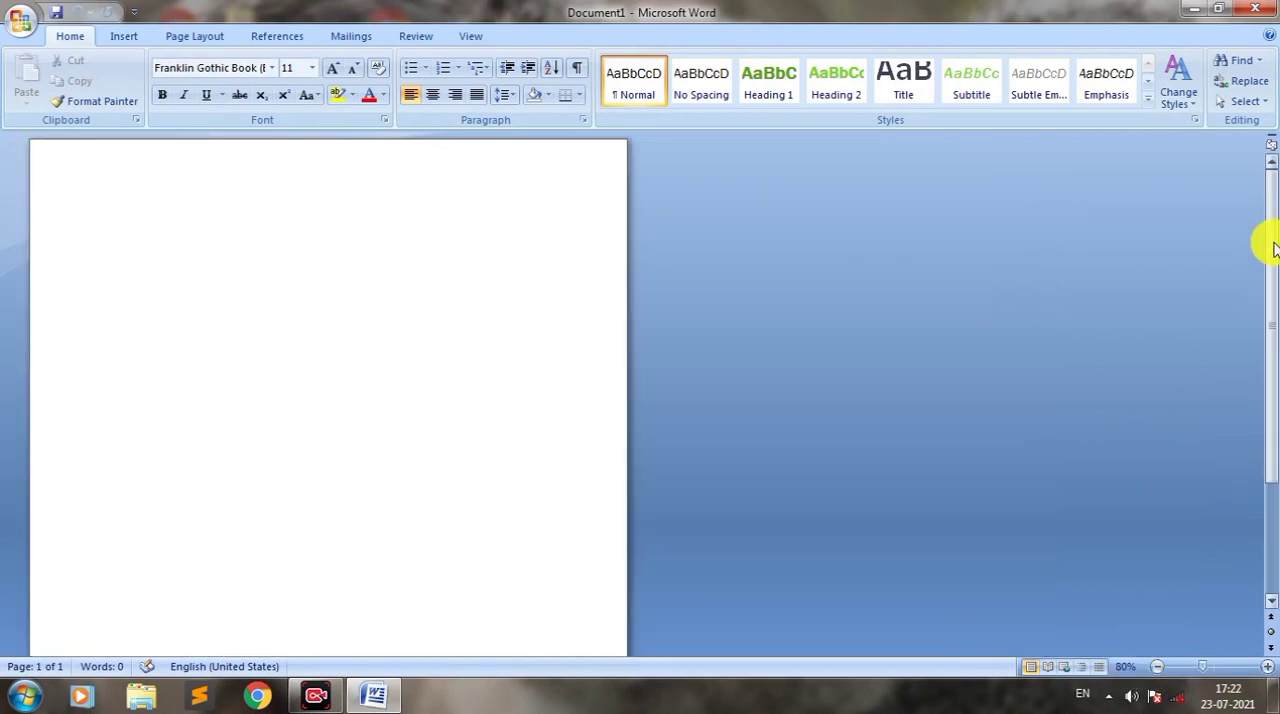
Step: Enlarge the page view step by step to 210%
{"action": "mouse_move", "coordinate": [1266, 243]}
{"action": "left_mouse_down"}
{"action": "mouse_move", "coordinate": [1274, 440]}
{"action": "mouse_move", "coordinate": [1279, 222]}
{"action": "left_mouse_up"}
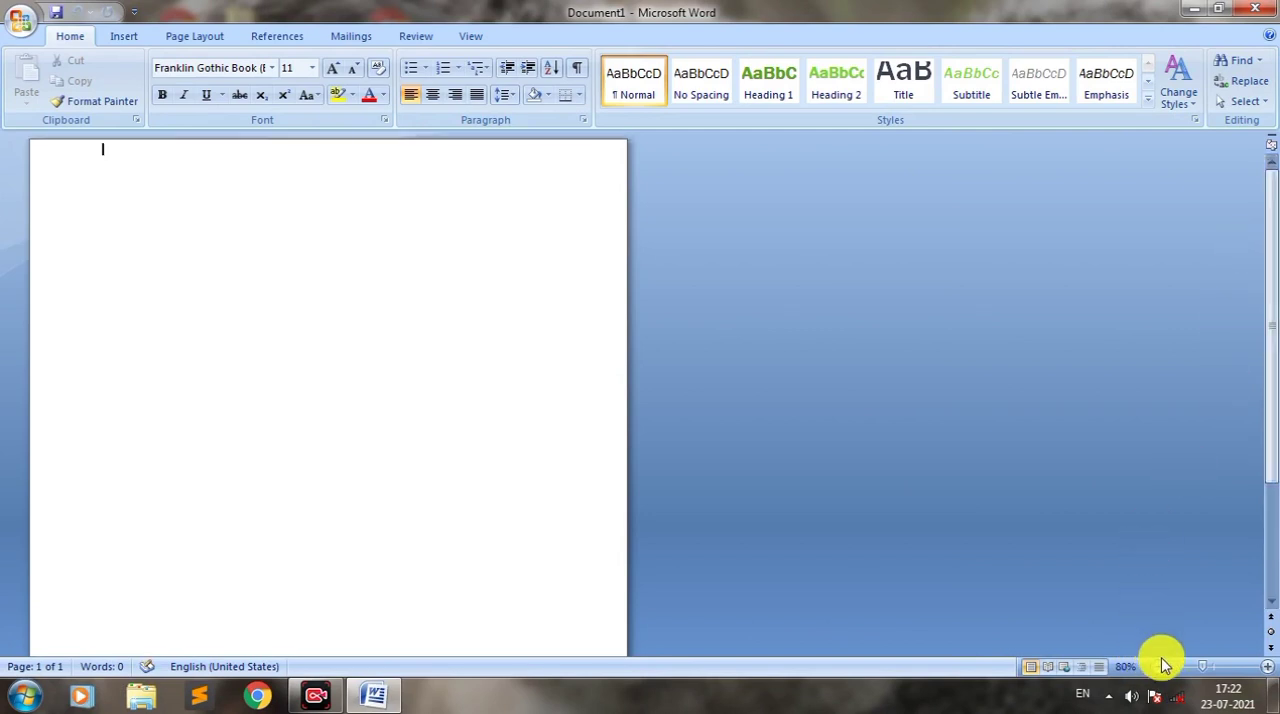
{"action": "left_click", "coordinate": [1267, 674]}
{"action": "left_click", "coordinate": [1267, 674]}
{"action": "left_click", "coordinate": [1267, 674]}
{"action": "left_click", "coordinate": [1267, 674]}
{"action": "left_click", "coordinate": [1267, 674]}
{"action": "left_click", "coordinate": [1267, 674]}
{"action": "left_click", "coordinate": [1267, 674]}
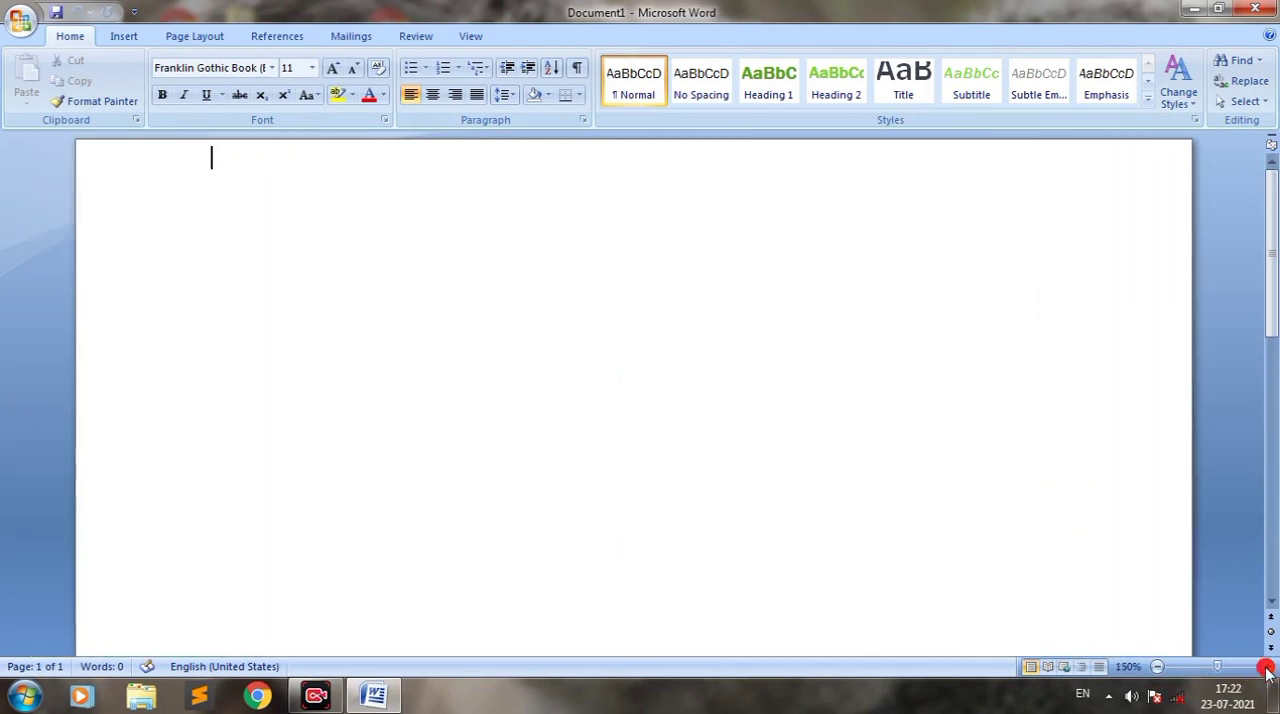
{"action": "left_click", "coordinate": [1267, 674]}
{"action": "left_click", "coordinate": [1267, 674]}
{"action": "left_click", "coordinate": [1267, 674]}
{"action": "left_click", "coordinate": [1267, 674]}
{"action": "left_click", "coordinate": [1267, 674]}
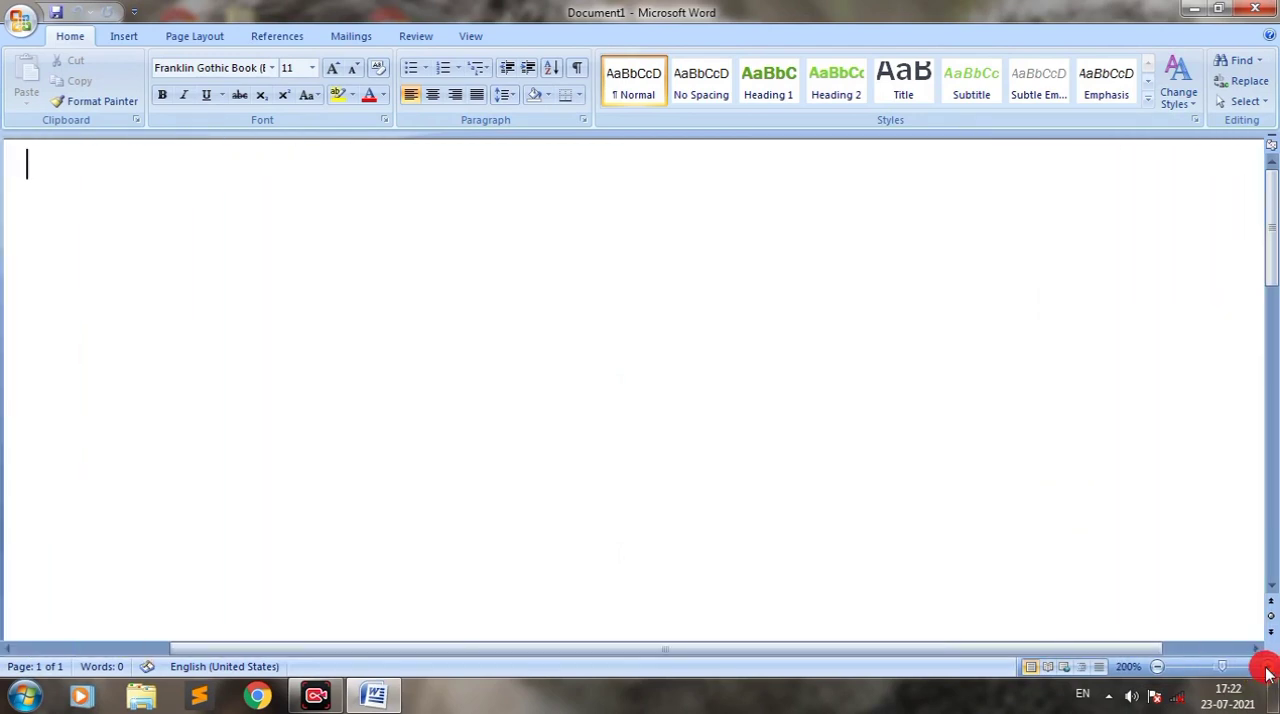
{"action": "left_click", "coordinate": [1267, 674]}
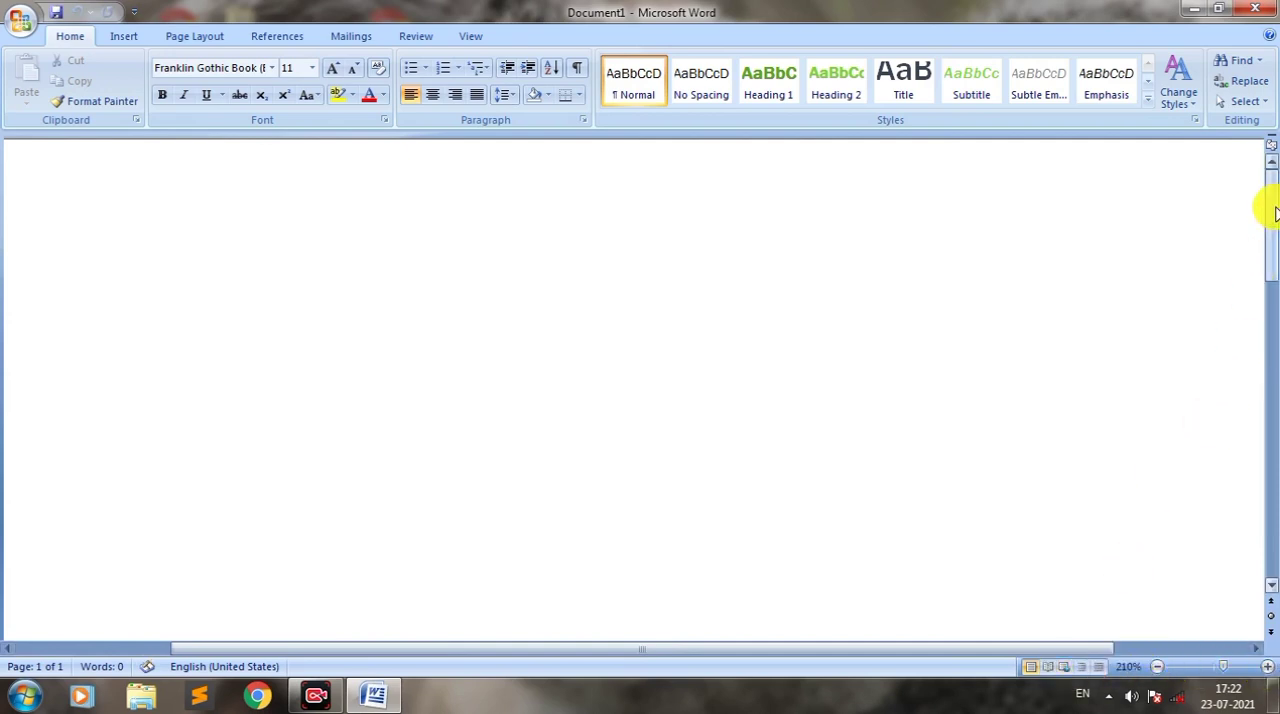
Step: Scroll the enlarged page down and sideways, and reduce the zoom to 93% with the zoom slider
{"action": "left_click_drag", "start_coordinate": [1274, 212], "coordinate": [1266, 315]}
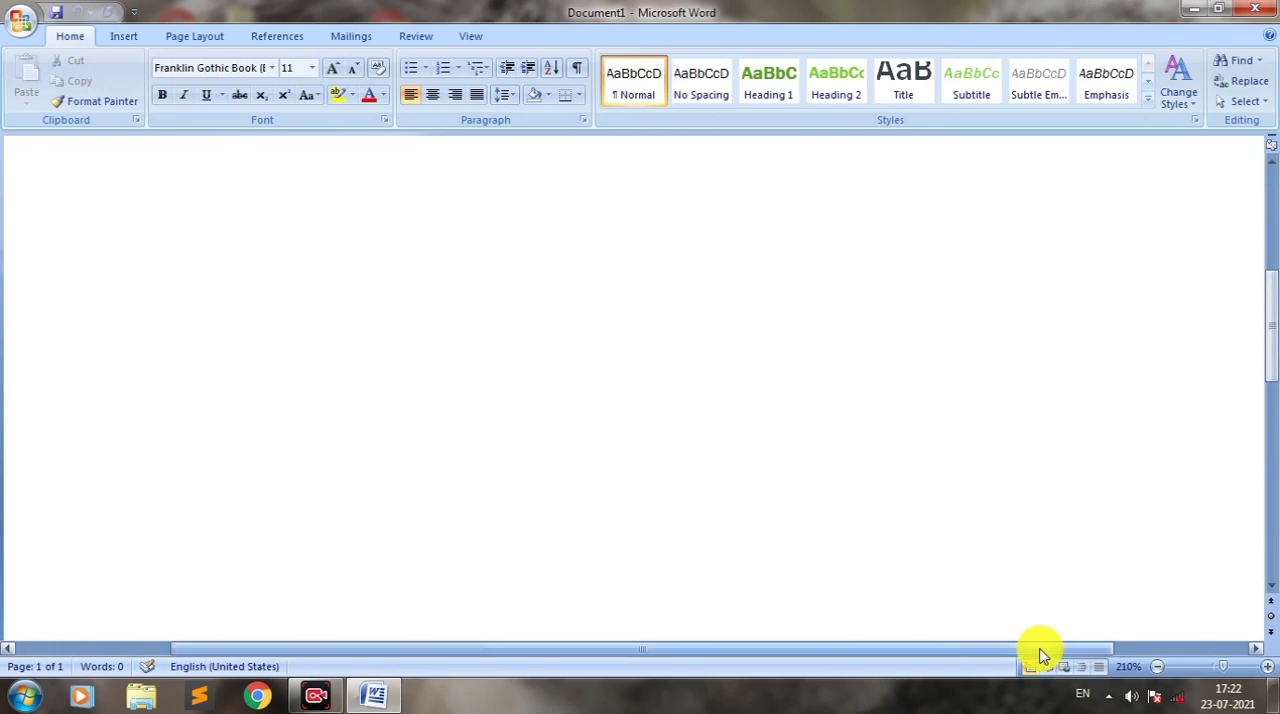
{"action": "left_click_drag", "start_coordinate": [1040, 655], "coordinate": [850, 668]}
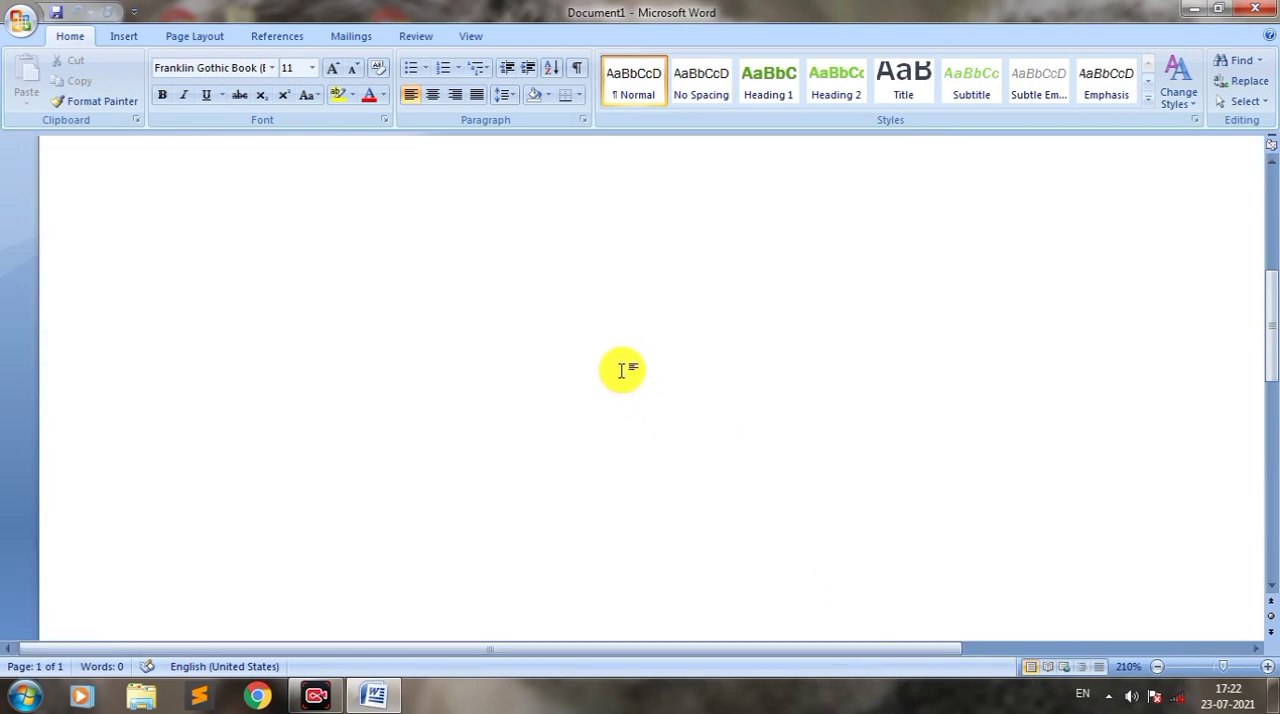
{"action": "left_click", "coordinate": [1195, 667]}
{"action": "left_click", "coordinate": [1207, 667]}
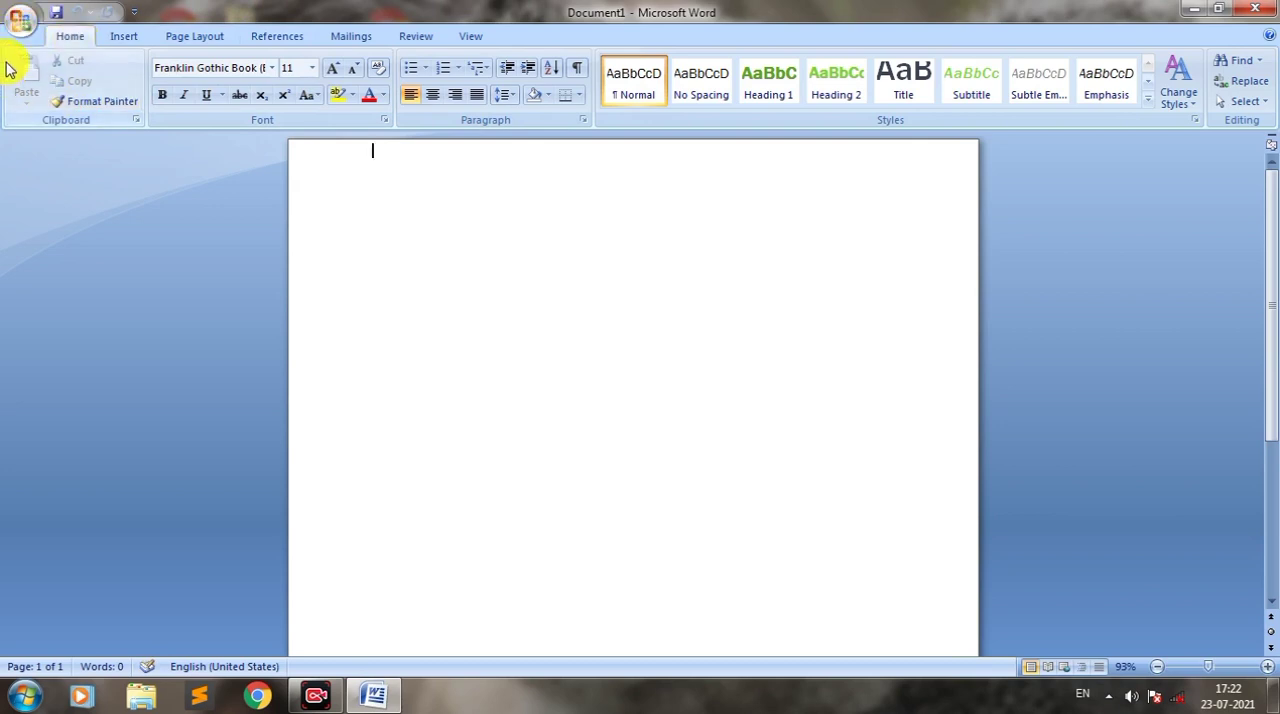
Step: Outline the ribbon in red and its Clipboard, Font, Paragraph, Styles and Editing groups in green, and clear the markings
{"action": "mouse_move", "coordinate": [4, 48]}
{"action": "left_mouse_down"}
{"action": "mouse_move", "coordinate": [6, 99]}
{"action": "mouse_move", "coordinate": [183, 151]}
{"action": "mouse_move", "coordinate": [1274, 149]}
{"action": "mouse_move", "coordinate": [1268, 140]}
{"action": "left_mouse_up"}
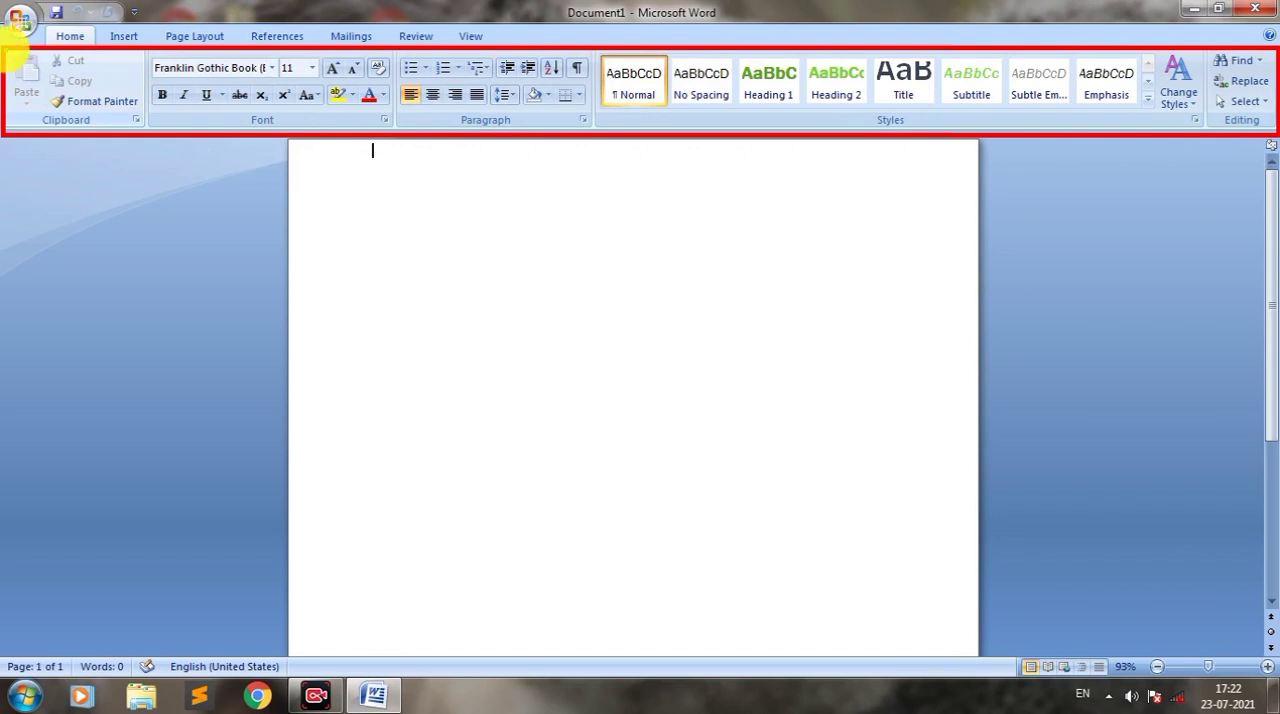
{"action": "mouse_move", "coordinate": [8, 48]}
{"action": "left_mouse_down"}
{"action": "mouse_move", "coordinate": [40, 134]}
{"action": "mouse_move", "coordinate": [148, 128]}
{"action": "left_mouse_up"}
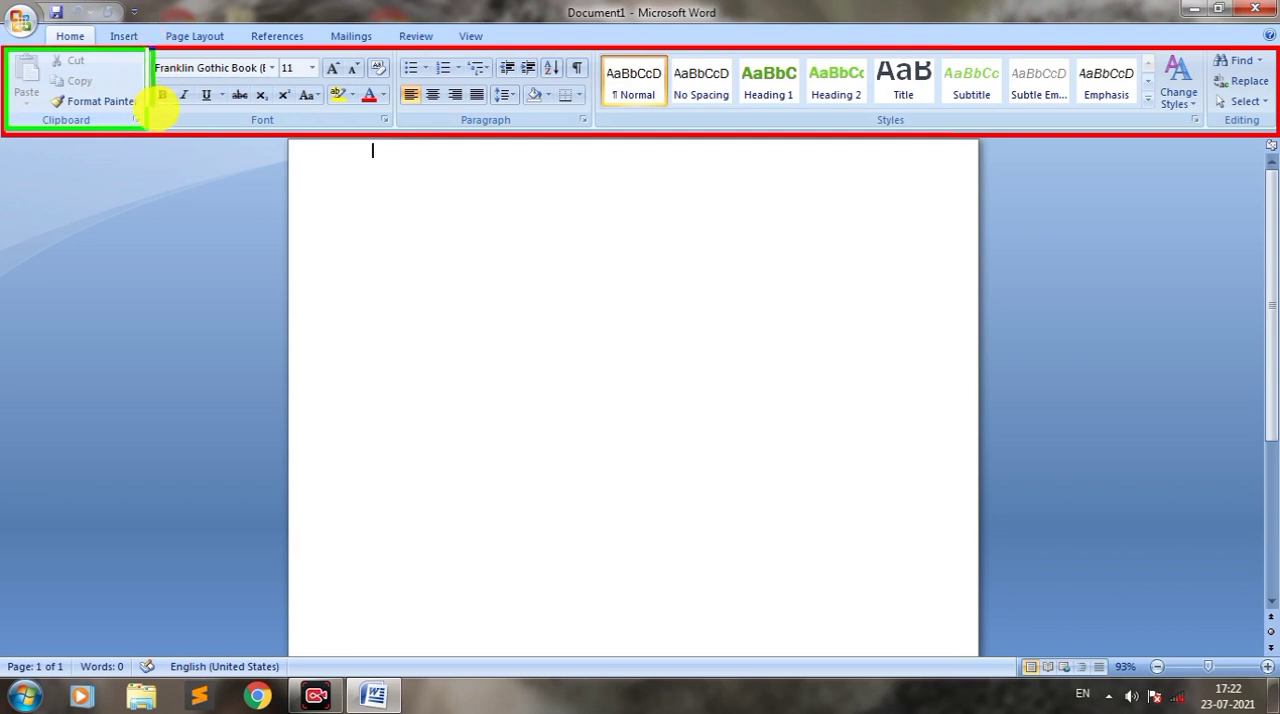
{"action": "mouse_move", "coordinate": [148, 50]}
{"action": "left_mouse_down"}
{"action": "mouse_move", "coordinate": [300, 123]}
{"action": "mouse_move", "coordinate": [397, 126]}
{"action": "left_mouse_up"}
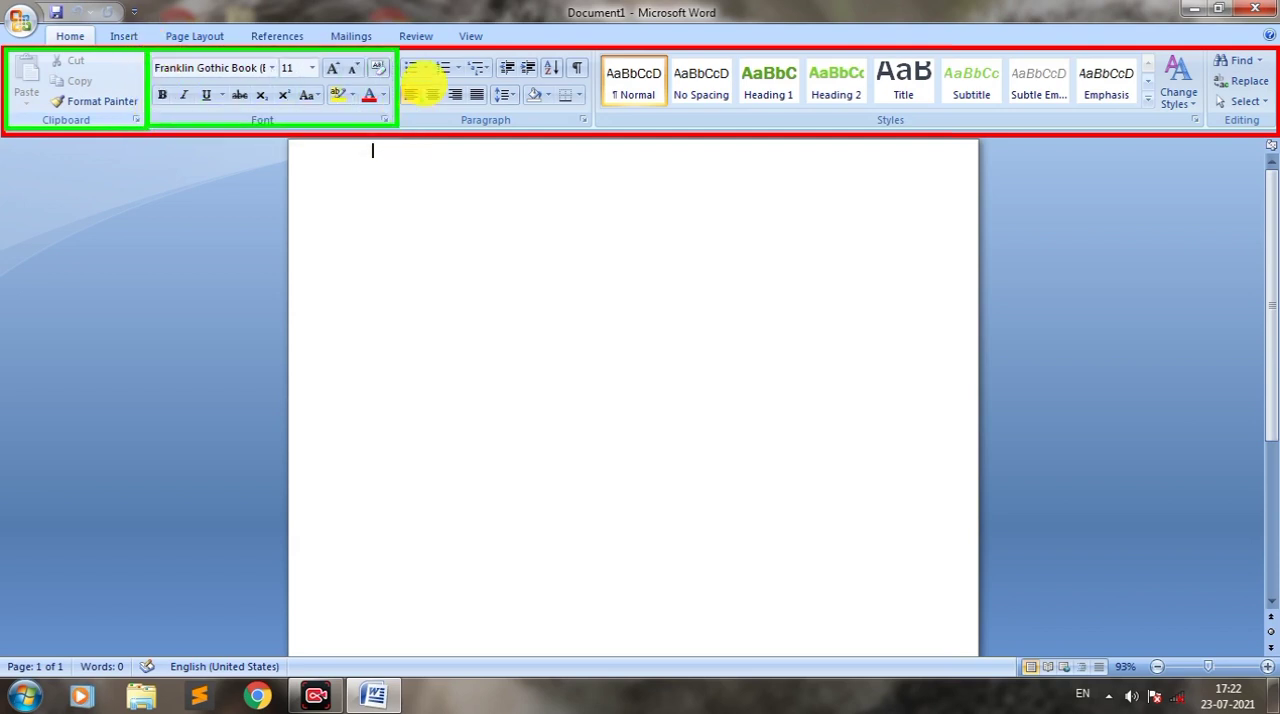
{"action": "mouse_move", "coordinate": [403, 48]}
{"action": "left_mouse_down"}
{"action": "mouse_move", "coordinate": [420, 122]}
{"action": "mouse_move", "coordinate": [593, 126]}
{"action": "left_mouse_up"}
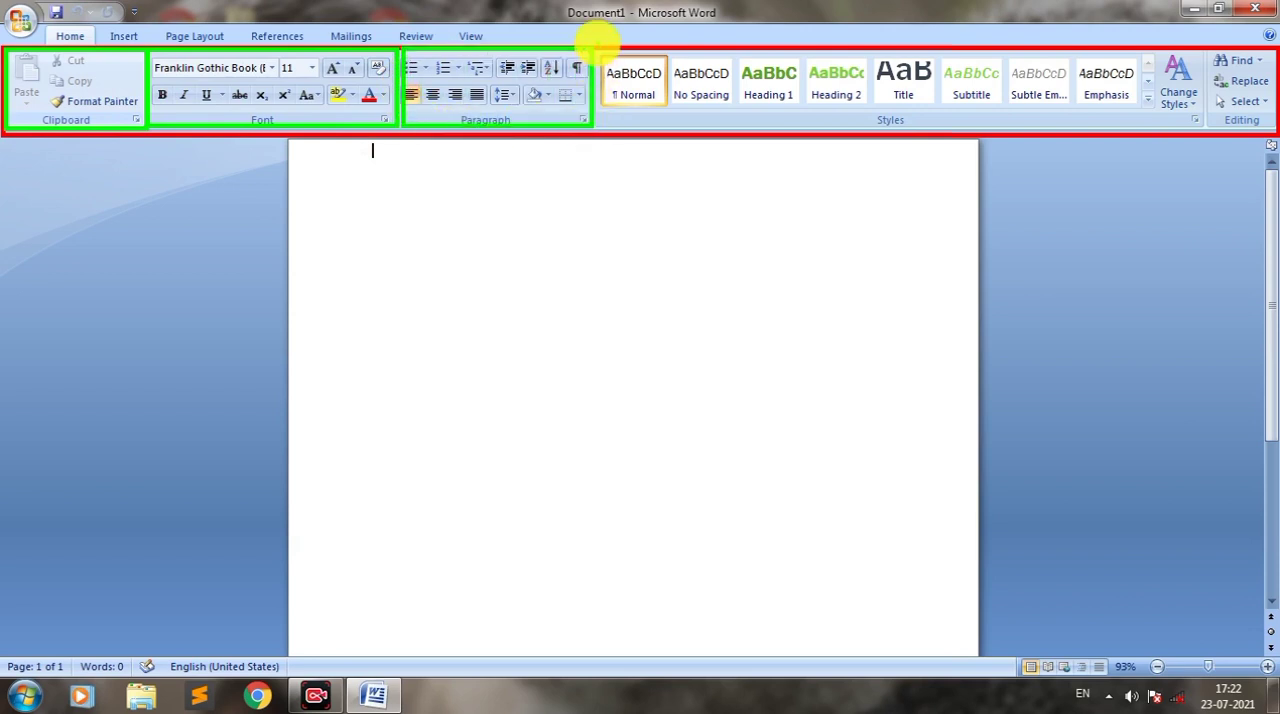
{"action": "mouse_move", "coordinate": [597, 46]}
{"action": "left_mouse_down"}
{"action": "mouse_move", "coordinate": [609, 109]}
{"action": "mouse_move", "coordinate": [1210, 128]}
{"action": "left_mouse_up"}
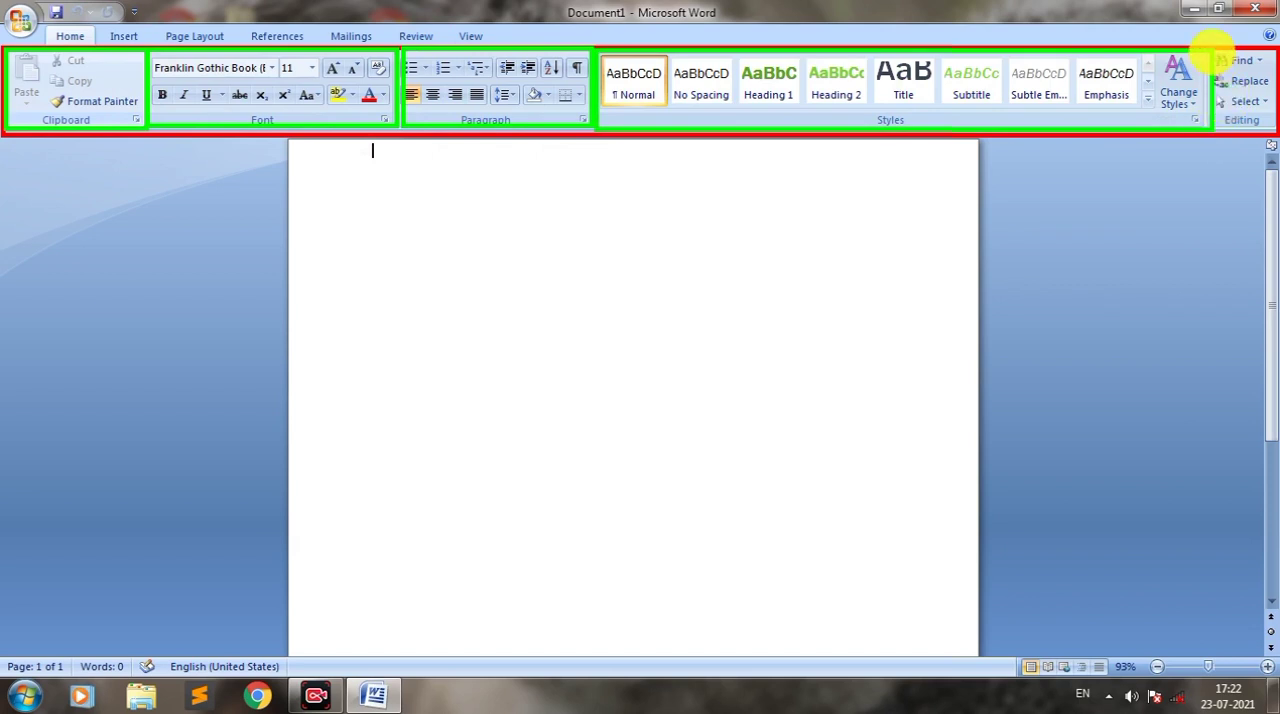
{"action": "mouse_move", "coordinate": [1212, 48]}
{"action": "left_mouse_down"}
{"action": "mouse_move", "coordinate": [1229, 120]}
{"action": "mouse_move", "coordinate": [1272, 130]}
{"action": "left_mouse_up"}
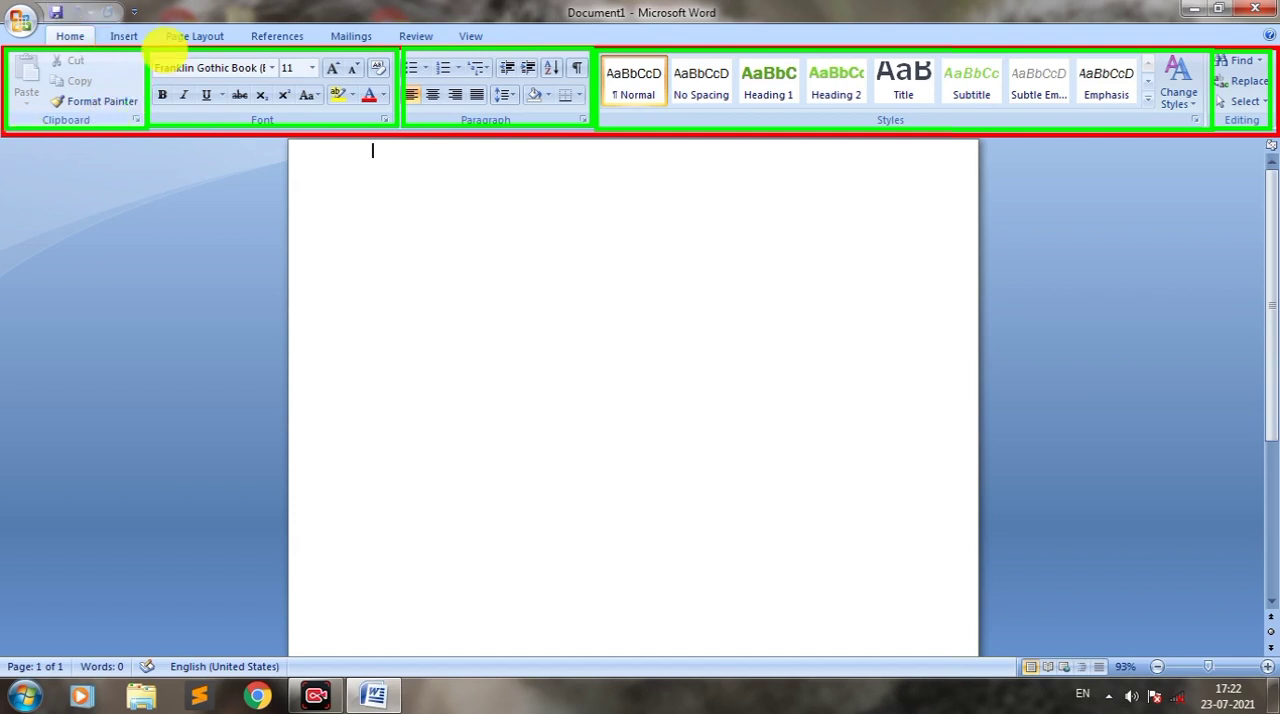
{"action": "right_click", "coordinate": [12, 64]}
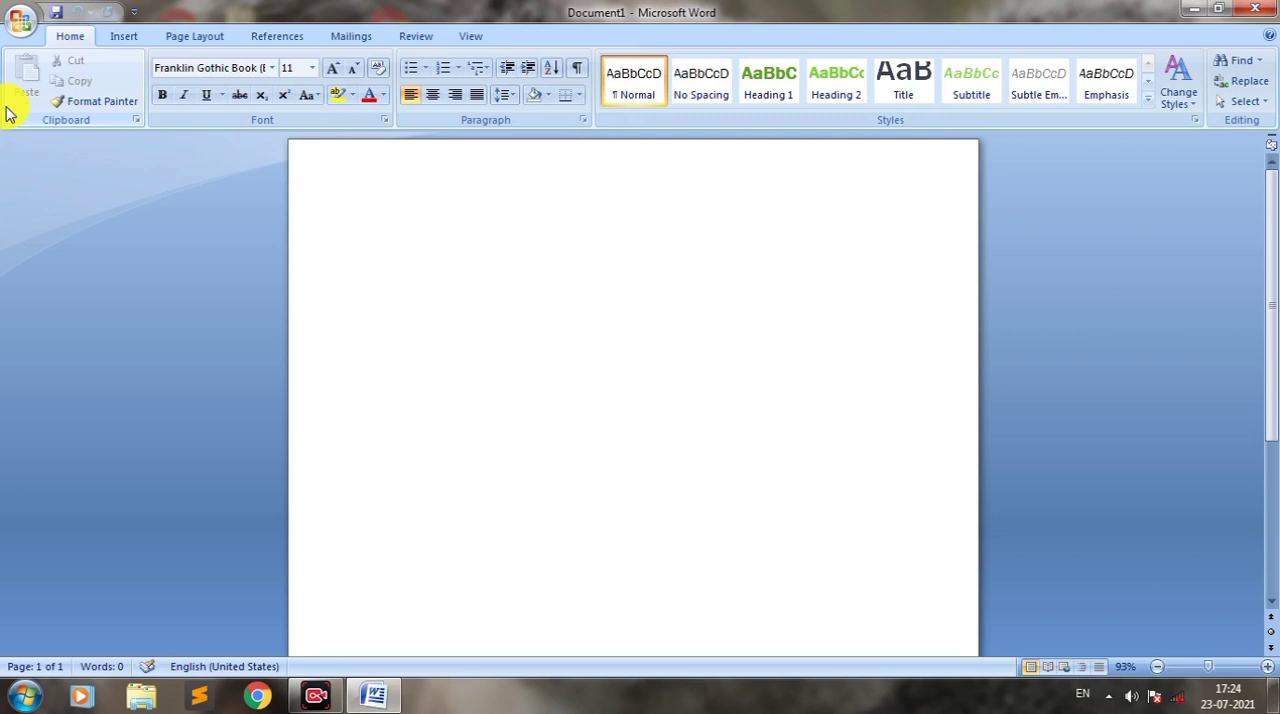
Step: Place the insertion point lower on the blank page, enter the sample text "fhgh" and delete it
{"action": "left_click", "coordinate": [420, 277]}
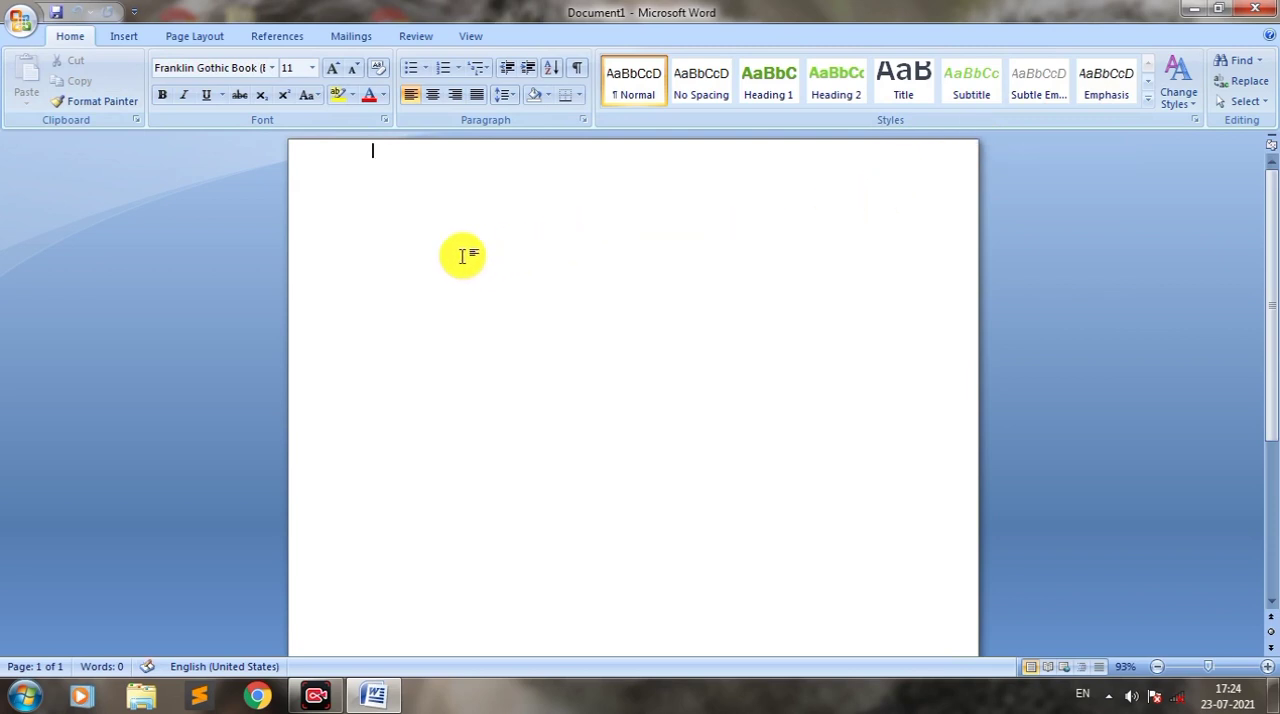
{"action": "double_click", "coordinate": [372, 258]}
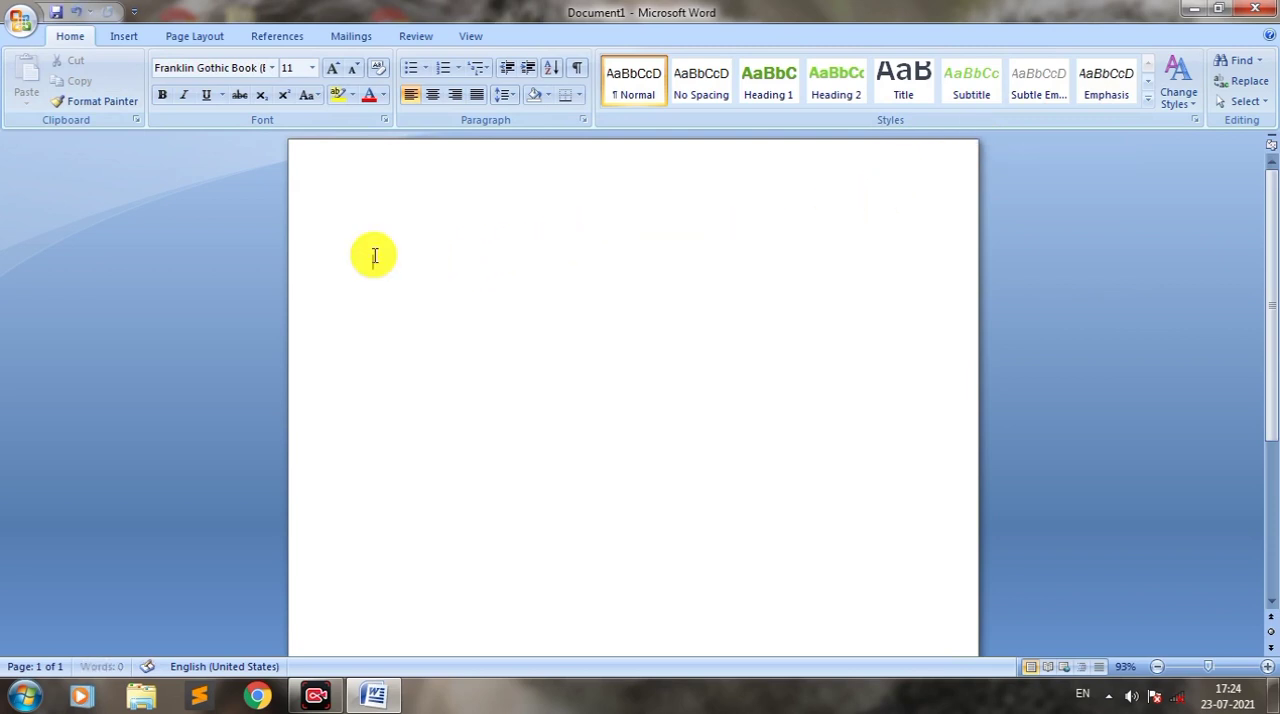
{"action": "type", "text": "fhgh"}
{"action": "key", "text": "BackSpace"}
{"action": "key", "text": "BackSpace"}
{"action": "key", "text": "BackSpace"}
{"action": "key", "text": "BackSpace"}
{"action": "key", "text": "BackSpace"}
{"action": "scroll", "coordinate": [373, 255], "scroll_direction": "down", "scroll_amount": 1}
{"action": "left_click", "coordinate": [373, 255]}
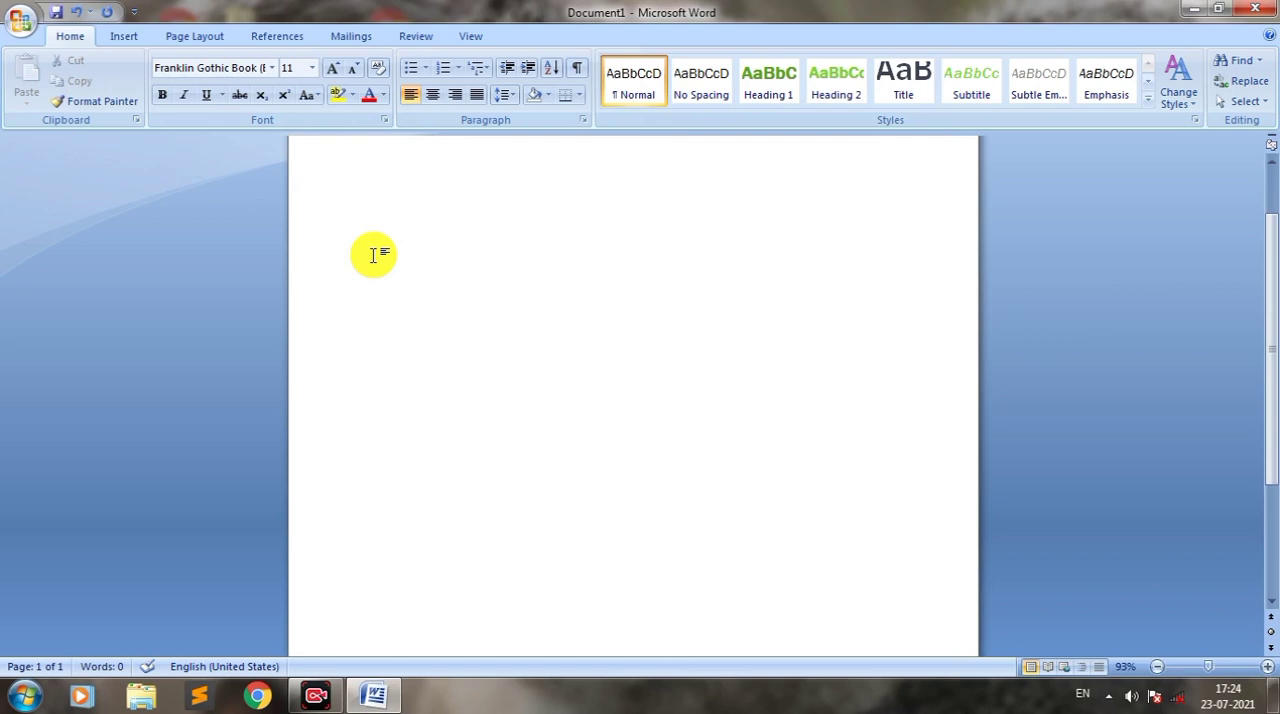
Step: Generate English sample paragraphs on the blank page with the =rand() function
{"action": "type", "text": "=ra"}
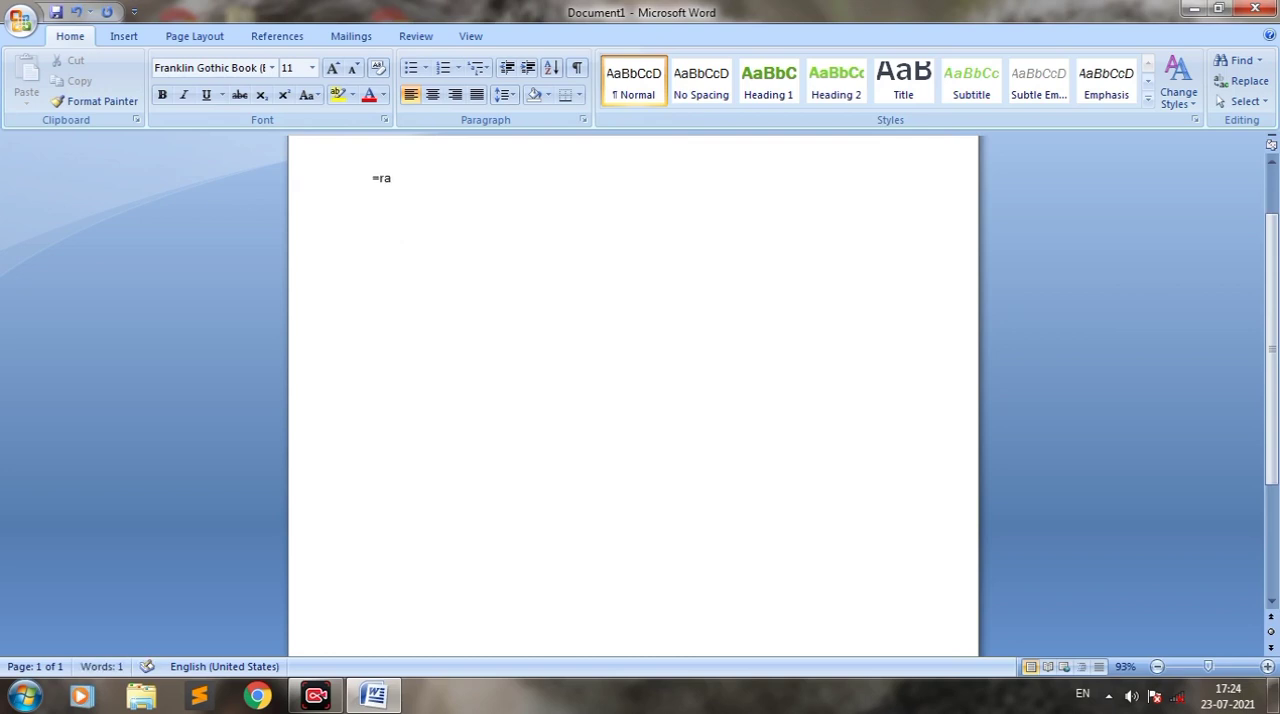
{"action": "type", "text": "nd()"}
{"action": "key", "text": "Return"}
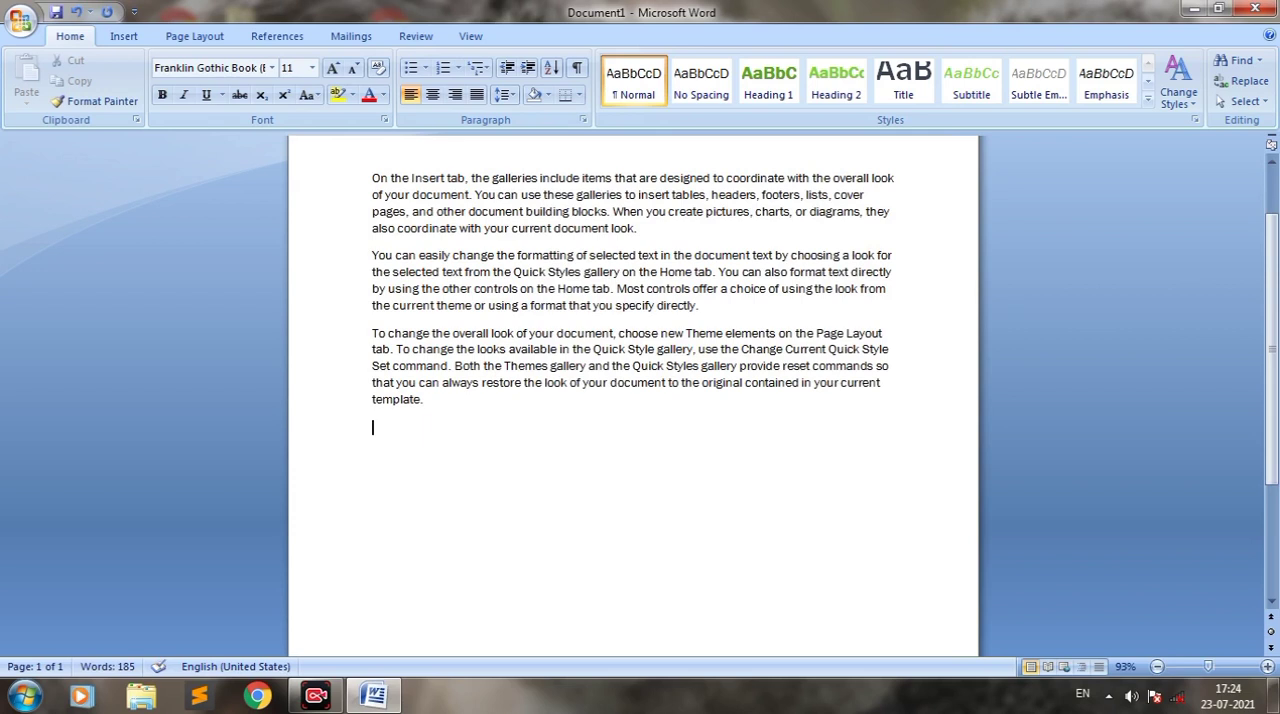
Step: Generate Lorem ipsum placeholder paragraphs below the sample text with the =lorem() function
{"action": "type", "text": "=lorem()"}
{"action": "key", "text": "Return"}
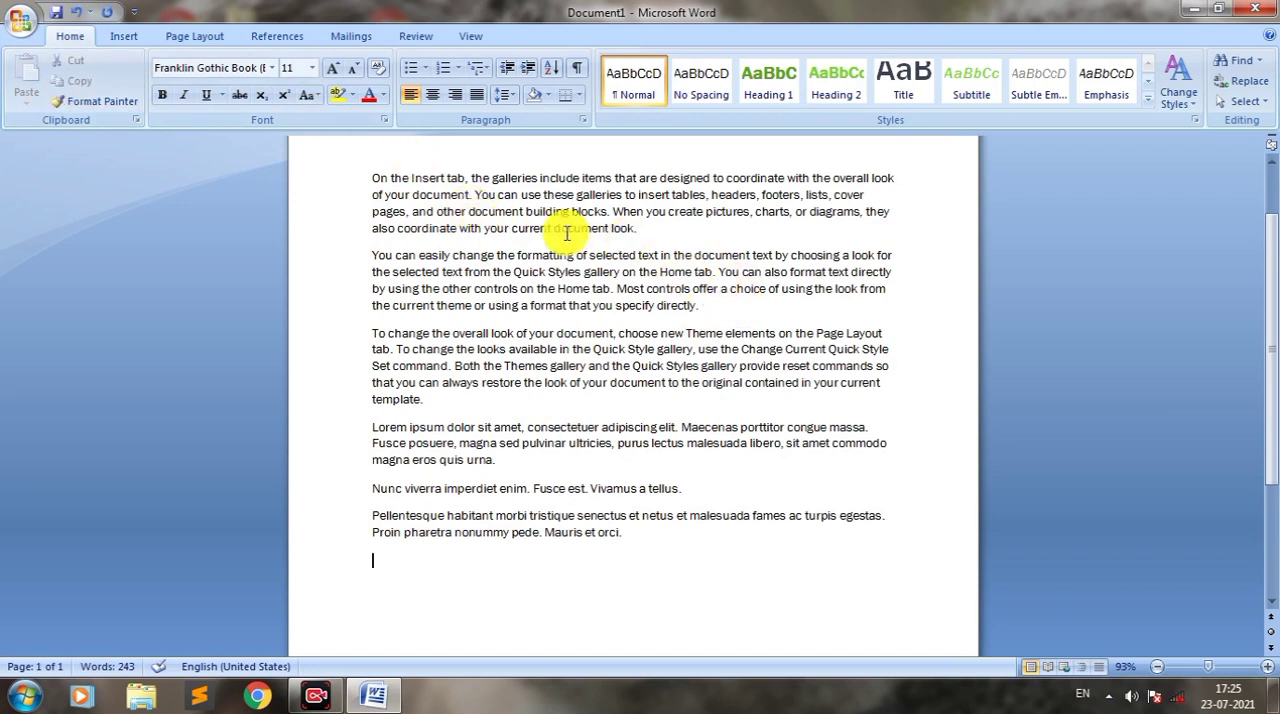
Step: Copy the first paragraph and paste it three times, starting at the end of the last Lorem ipsum paragraph
{"action": "left_click_drag", "start_coordinate": [370, 178], "coordinate": [621, 231]}
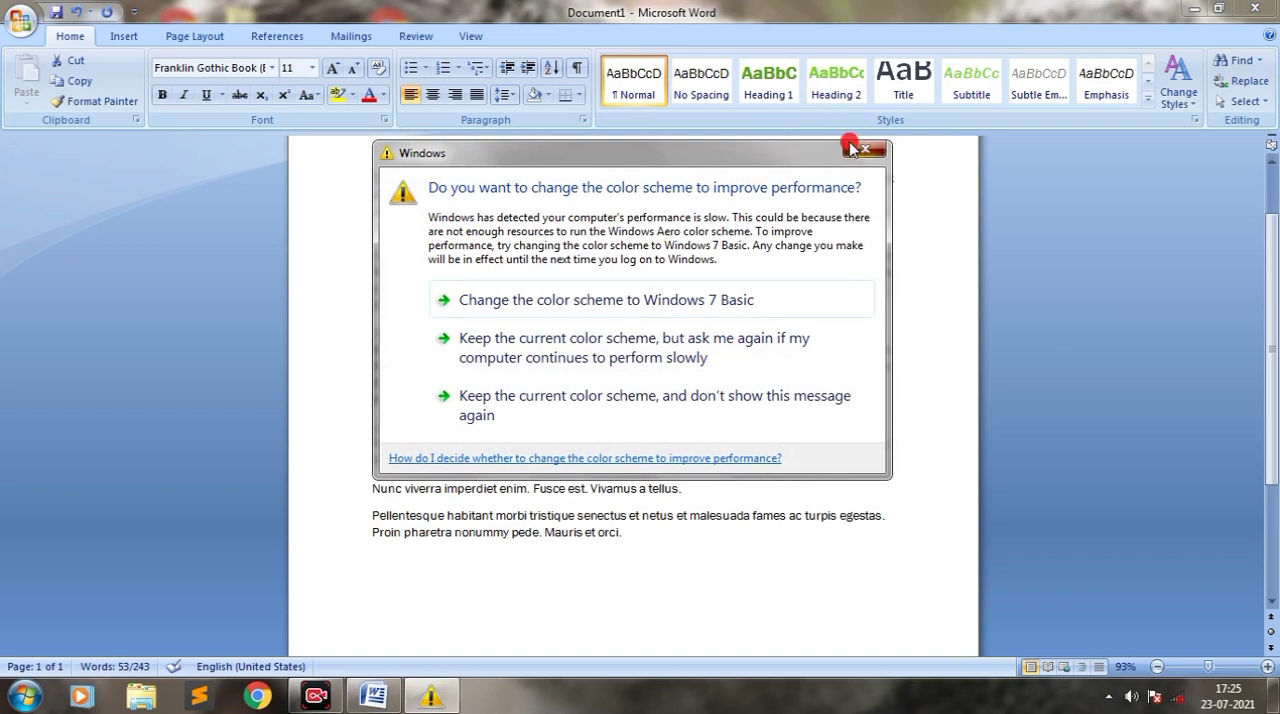
{"action": "left_click", "coordinate": [849, 139]}
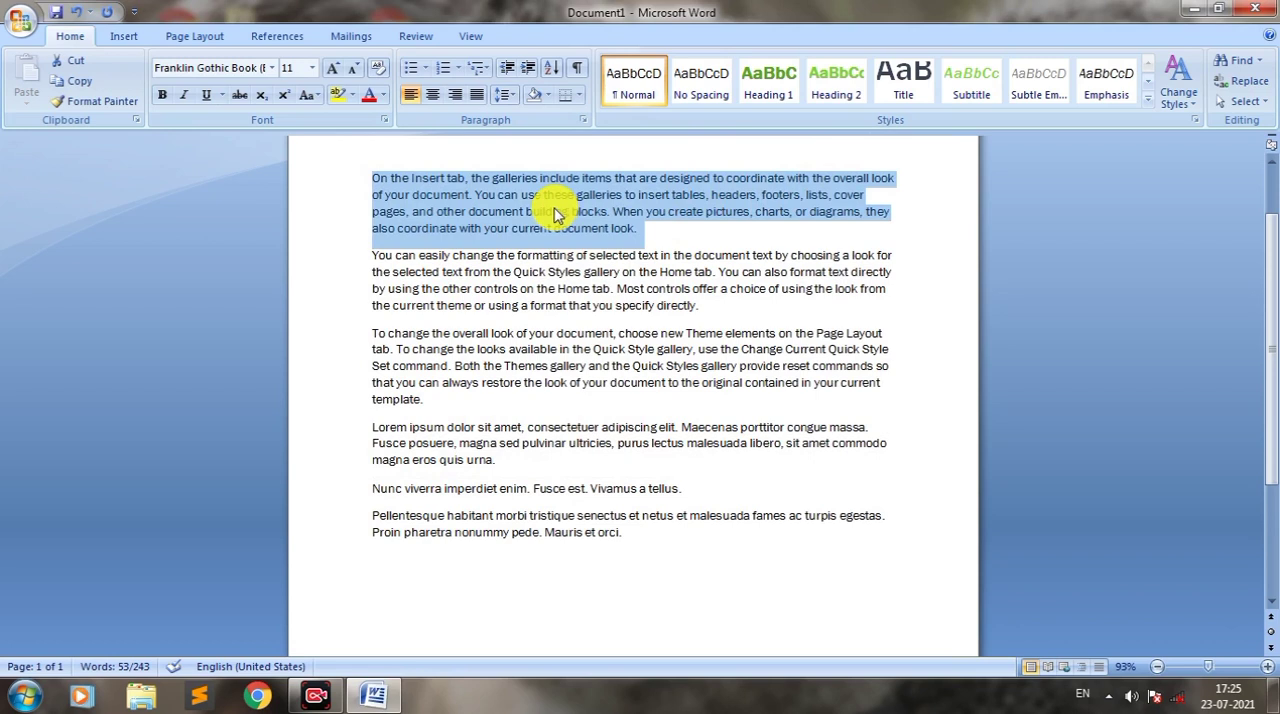
{"action": "key", "text": "ctrl+c"}
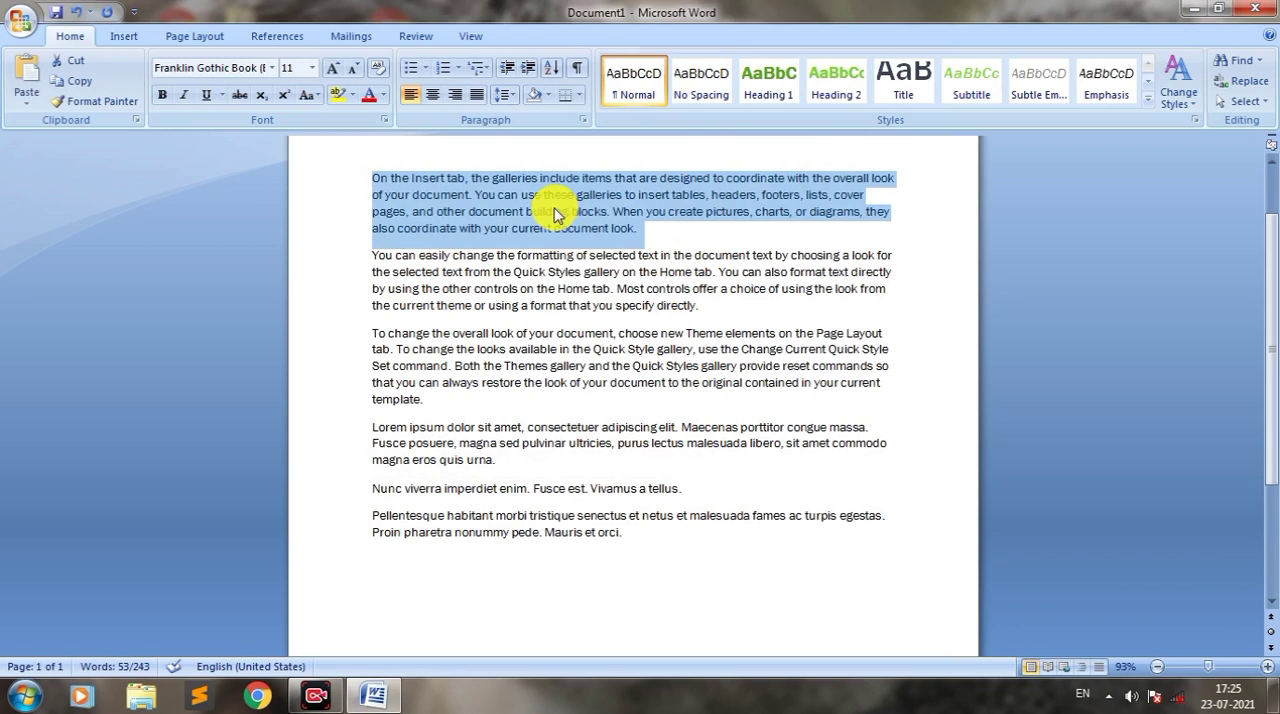
{"action": "left_click", "coordinate": [80, 82]}
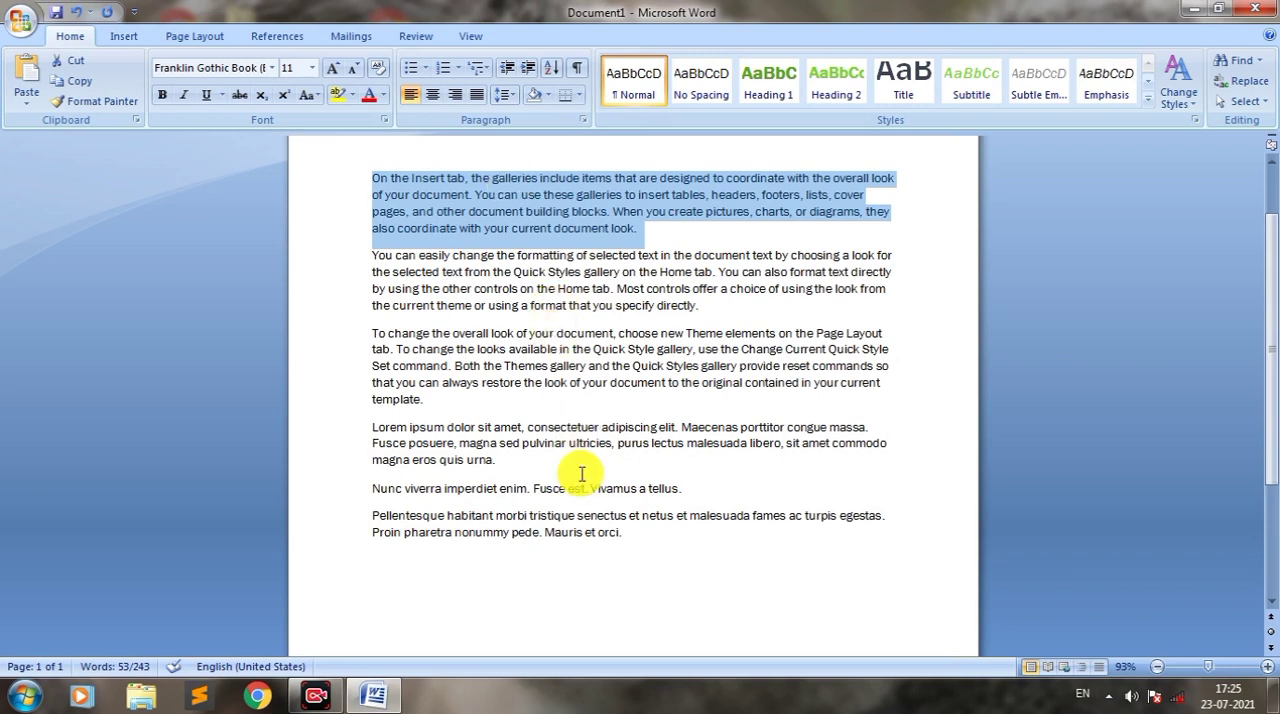
{"action": "left_click", "coordinate": [654, 542]}
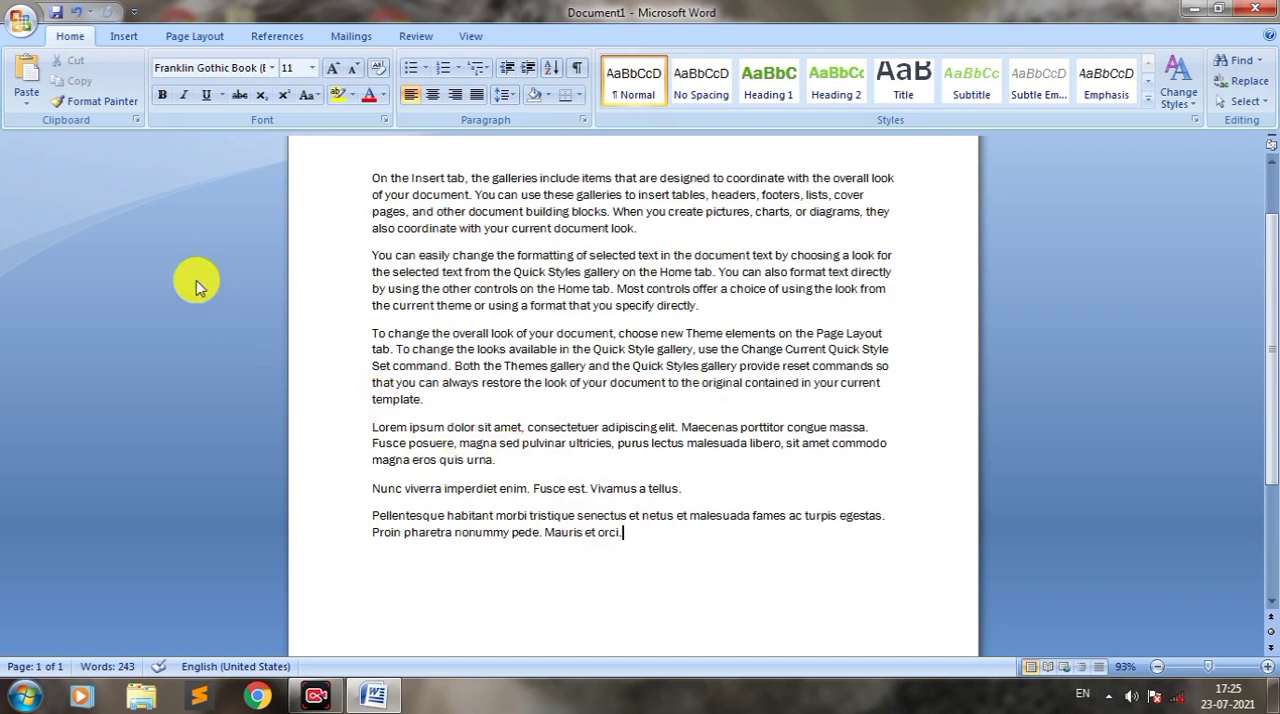
{"action": "left_click", "coordinate": [25, 100]}
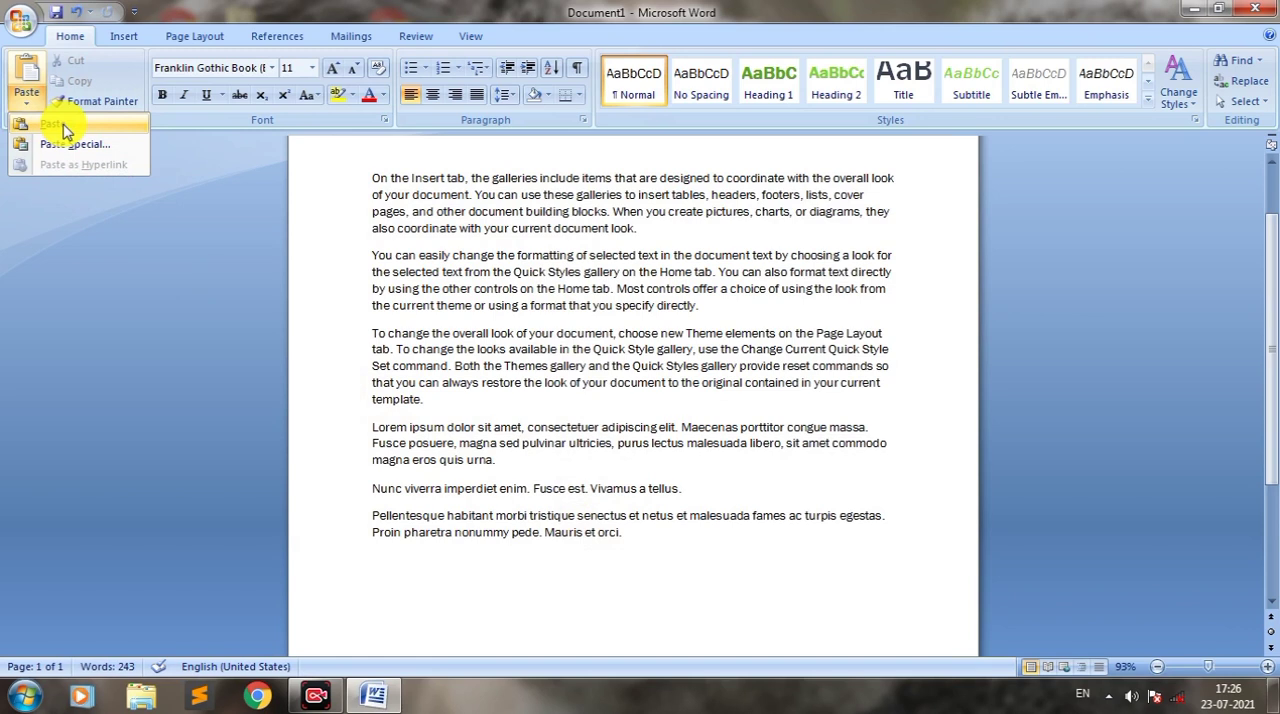
{"action": "left_click", "coordinate": [63, 131]}
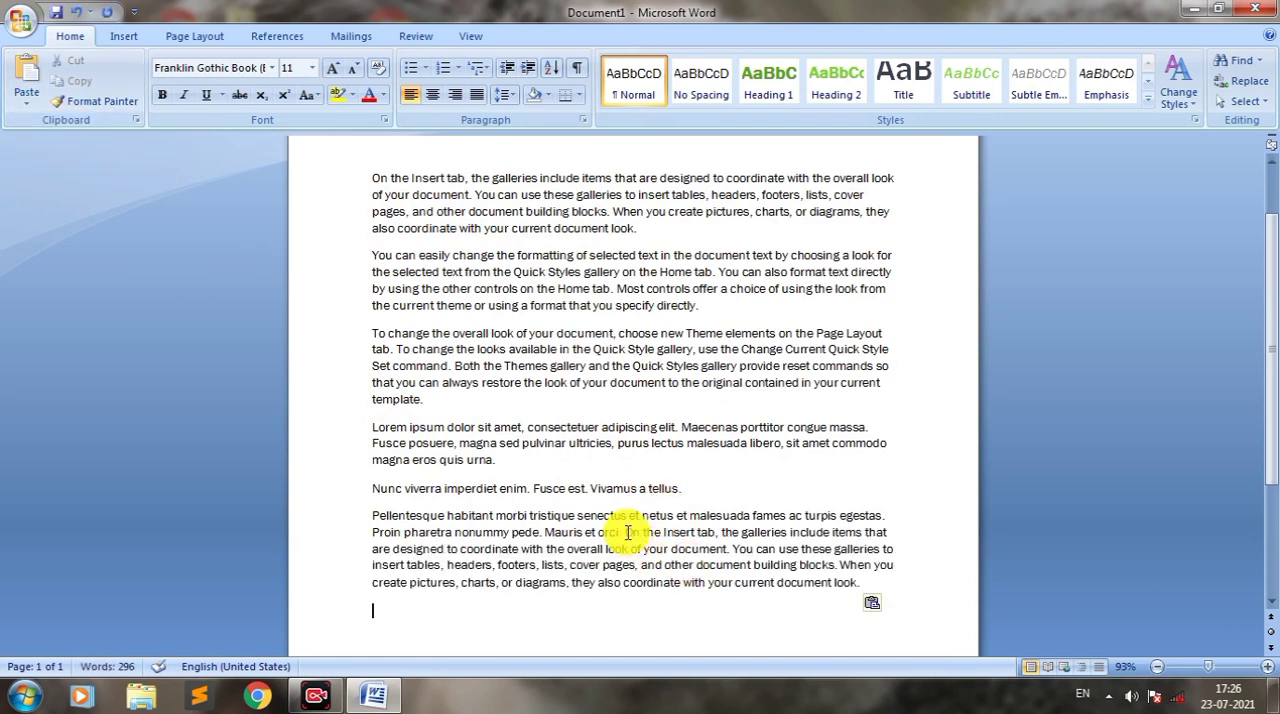
{"action": "left_click", "coordinate": [20, 95]}
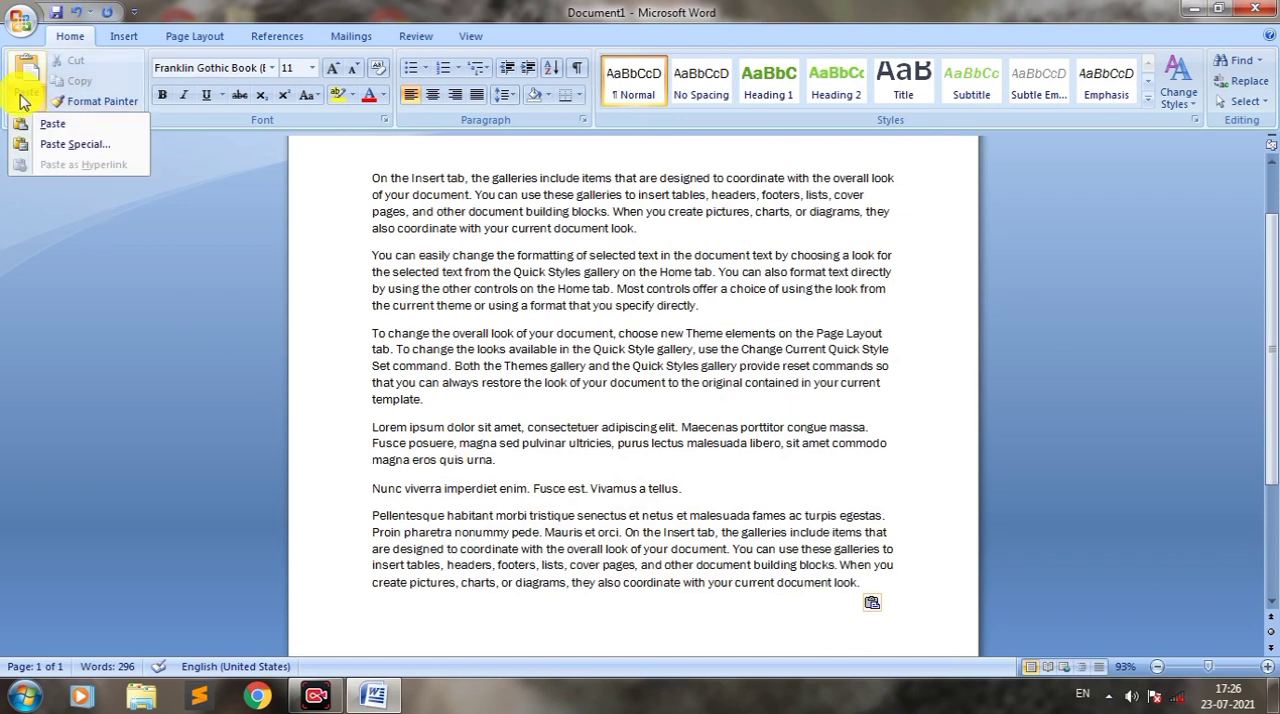
{"action": "left_click", "coordinate": [37, 130]}
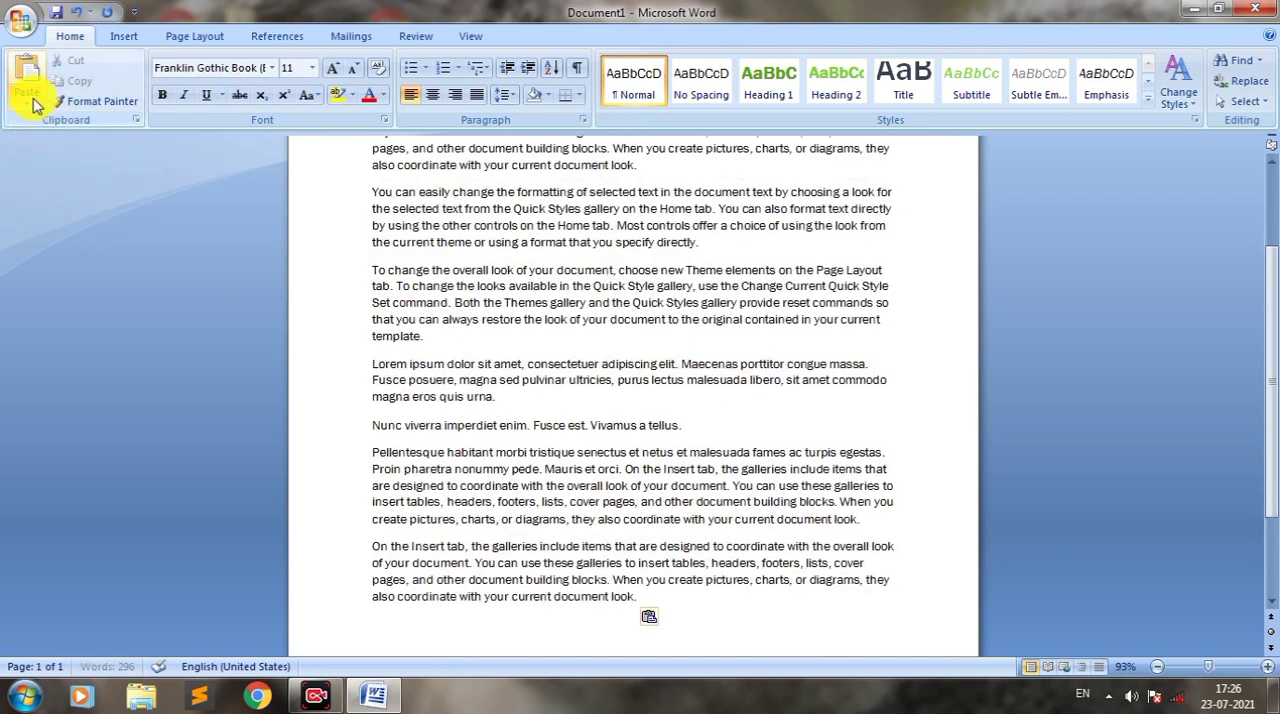
{"action": "left_click", "coordinate": [28, 98]}
{"action": "left_click", "coordinate": [37, 124]}
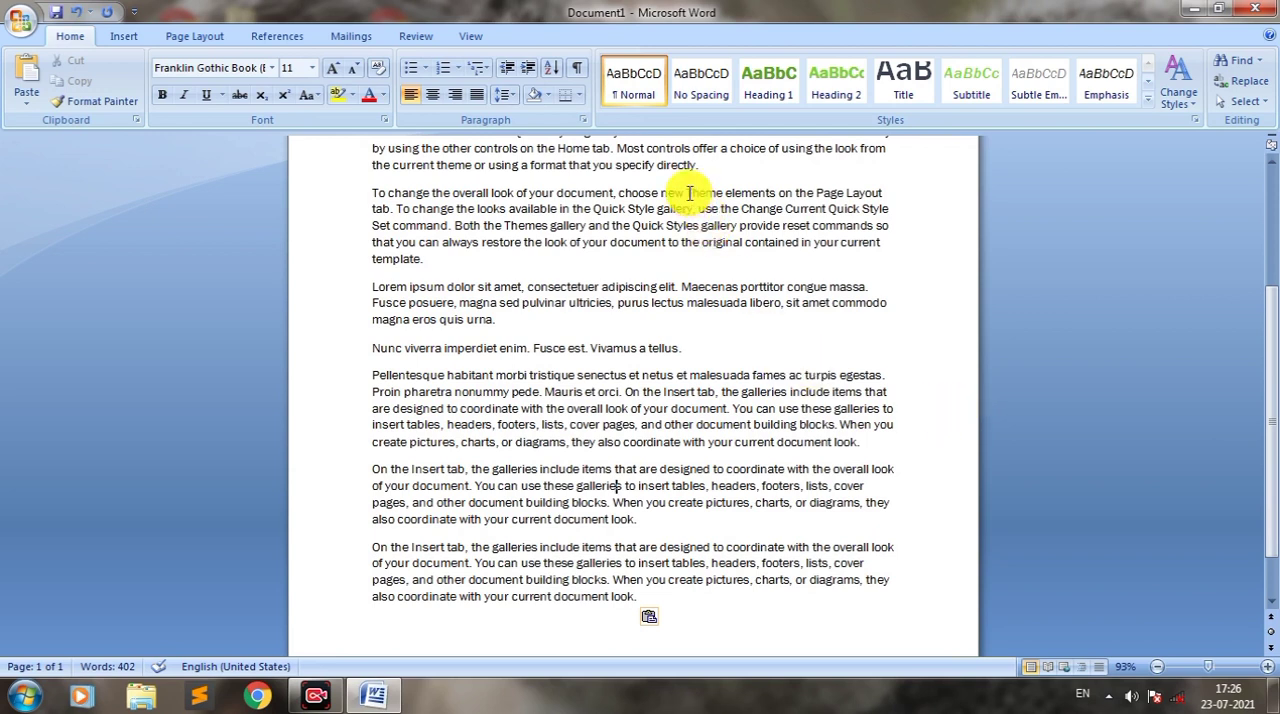
Step: Cut the passage from "Theme elements" to "Quick Style gallery" out of the third paragraph and paste it after "Vivamus a tellus."
{"action": "left_click_drag", "start_coordinate": [688, 194], "coordinate": [694, 209]}
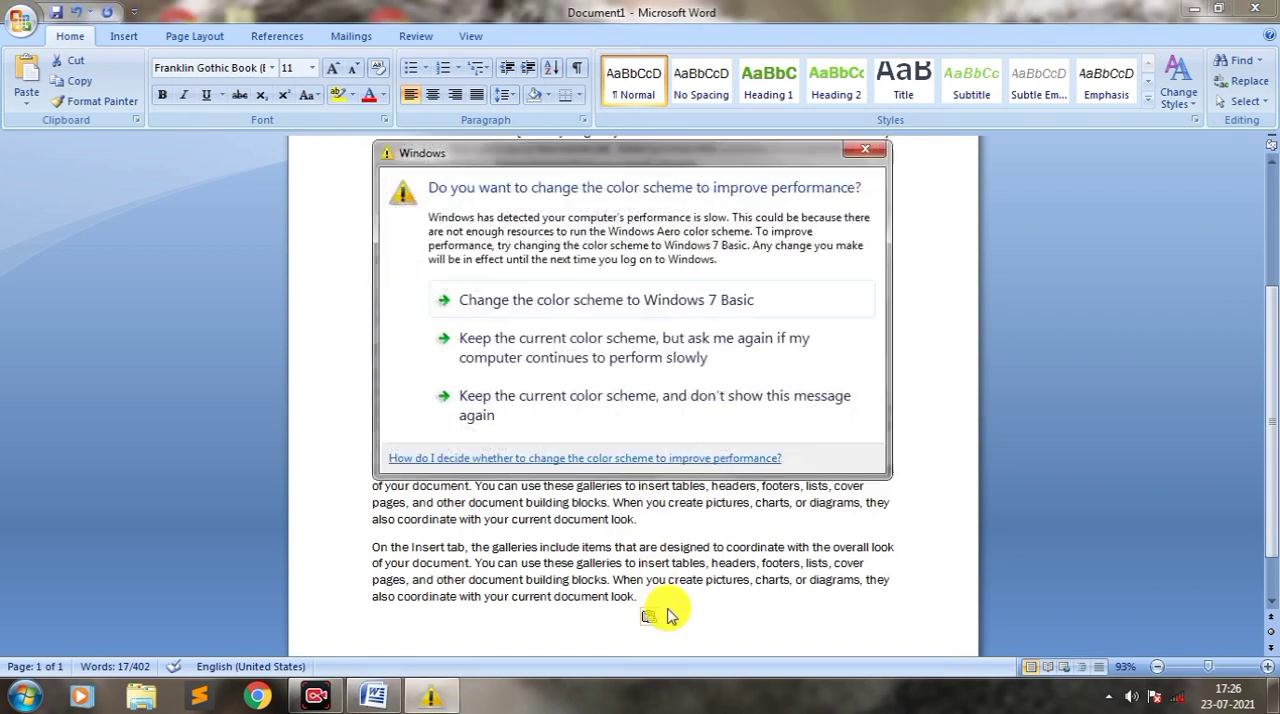
{"action": "left_click", "coordinate": [866, 150]}
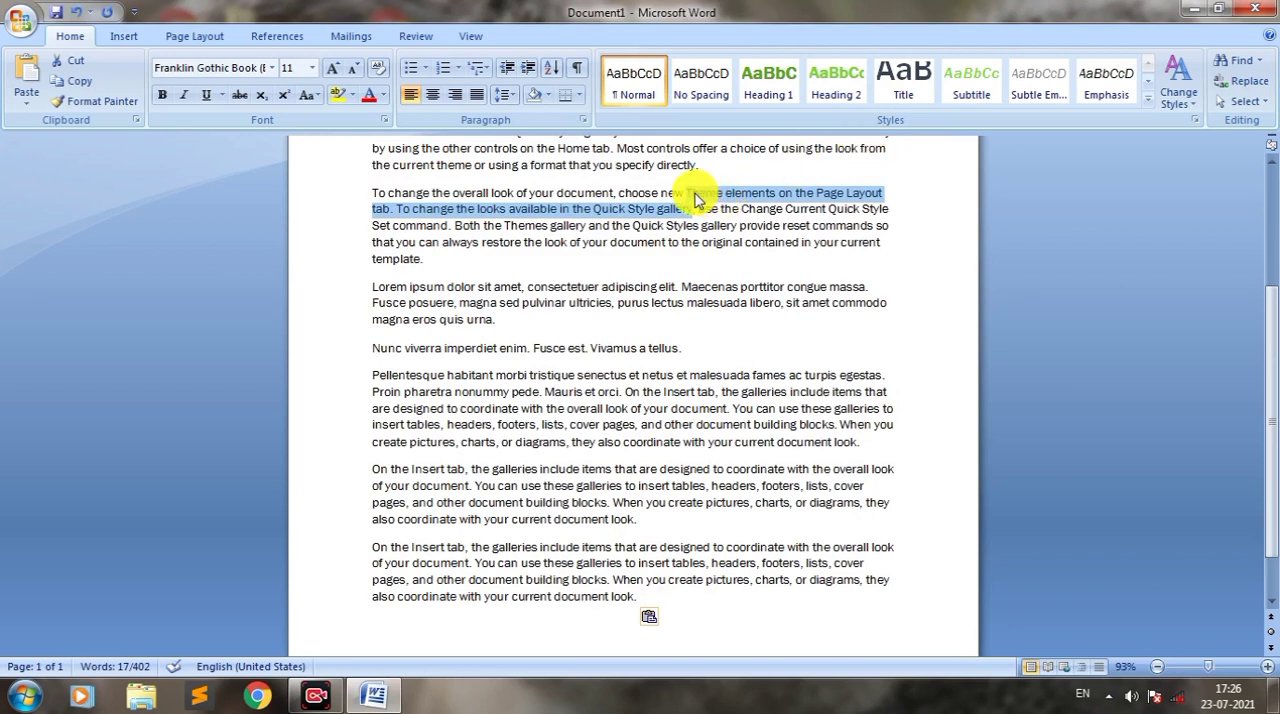
{"action": "key", "text": "Delete"}
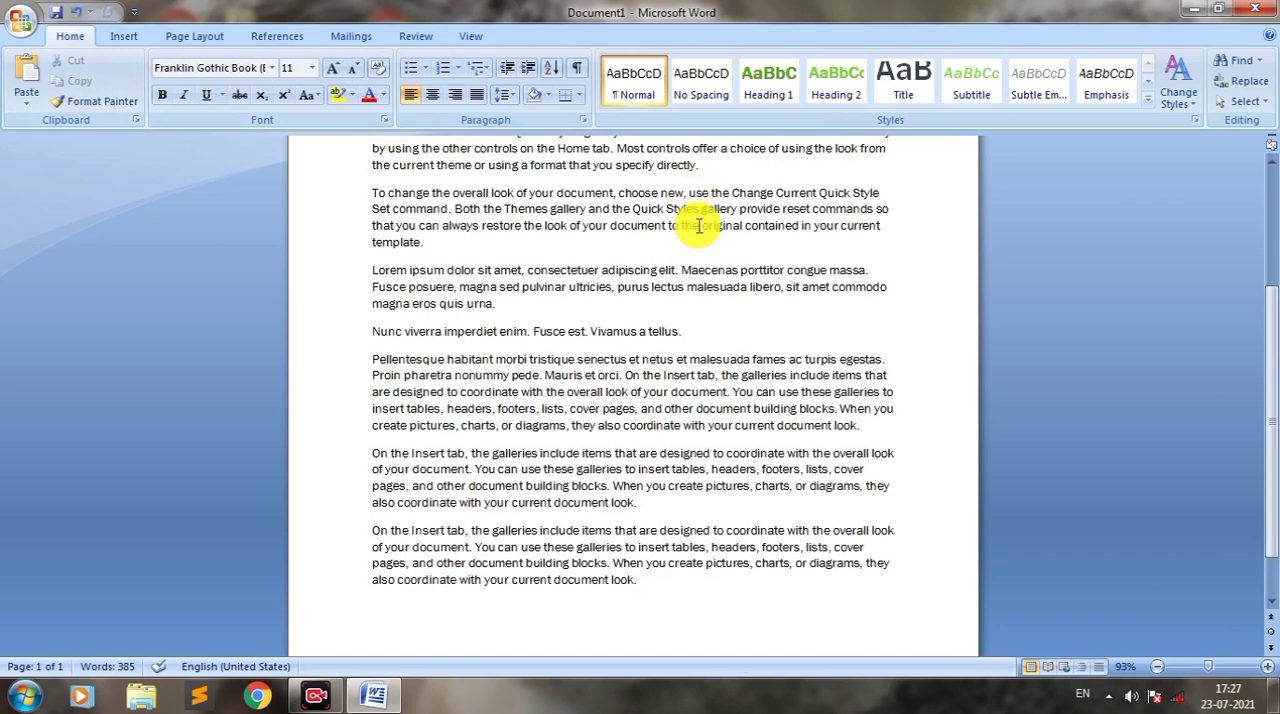
{"action": "type", "text": ","}
{"action": "left_click", "coordinate": [702, 333]}
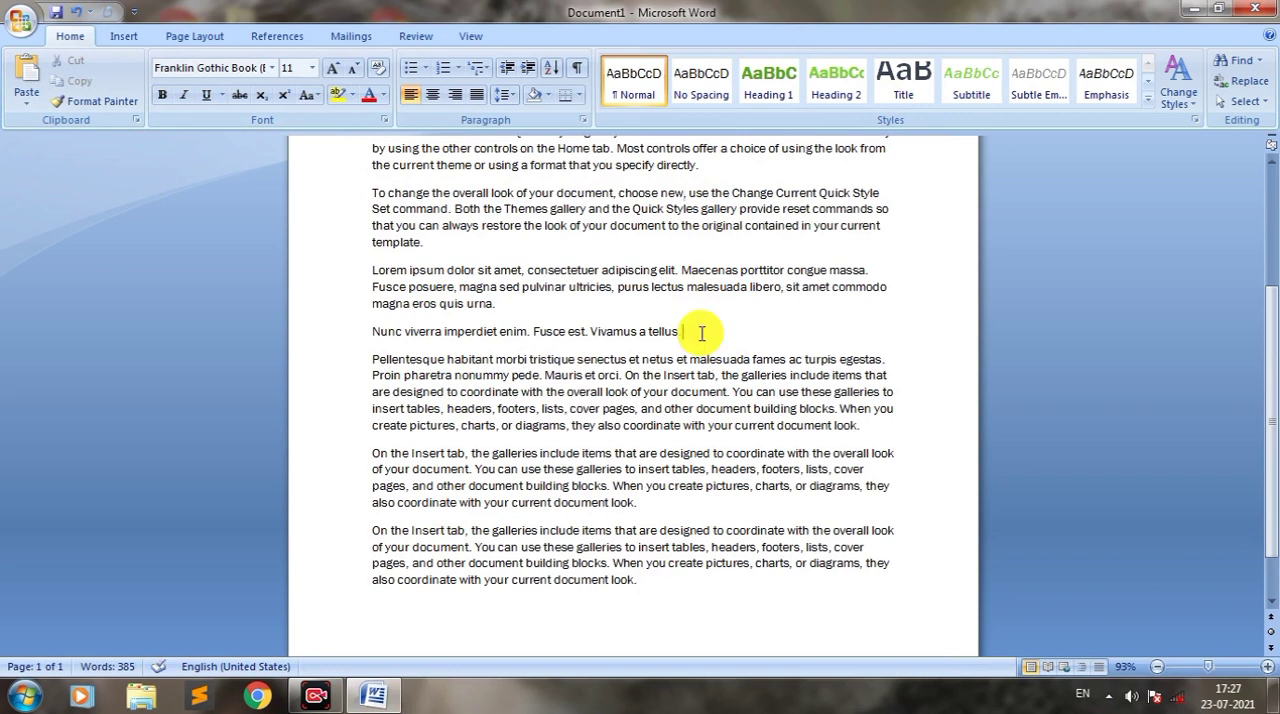
{"action": "key", "text": "ctrl+v"}
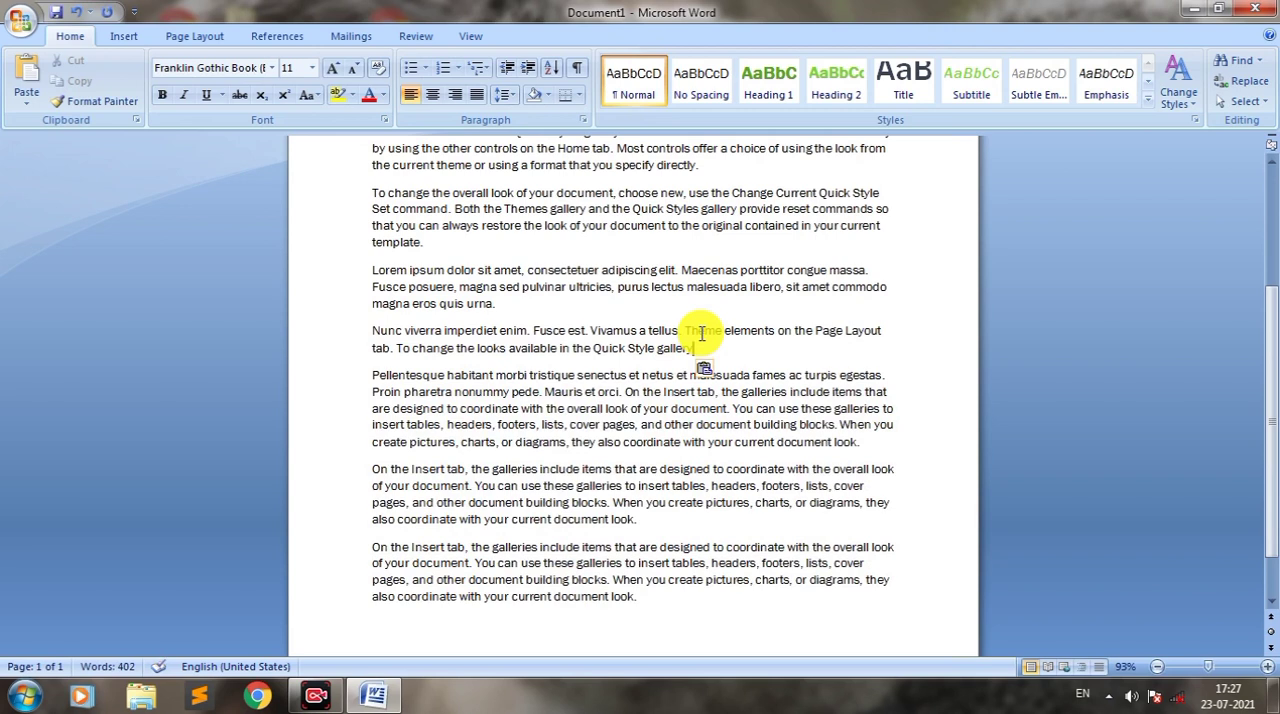
Step: Paste the cut passage five more times at the end of the "Nunc viverra" paragraph
{"action": "key", "text": "ctrl+v"}
{"action": "key", "text": "ctrl+v"}
{"action": "key", "text": "ctrl+v"}
{"action": "key", "text": "ctrl+v"}
{"action": "key", "text": "ctrl+v"}
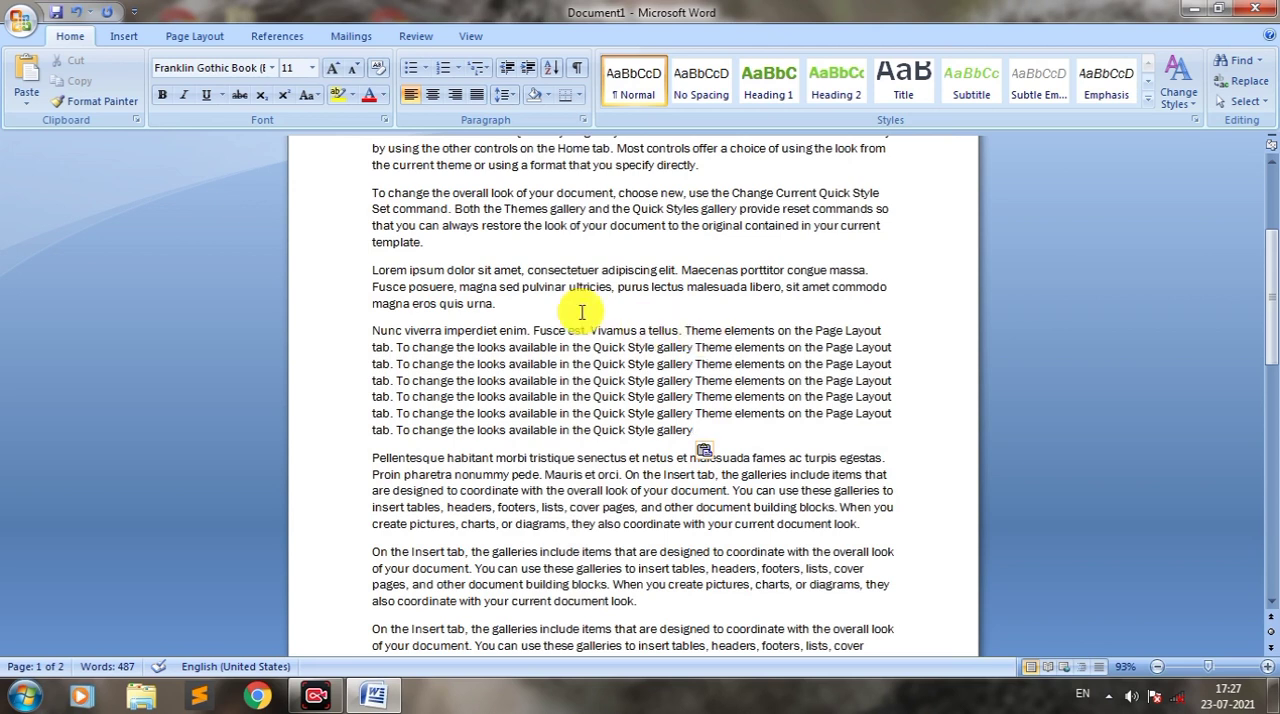
Step: Try to copy the "Lorem ipsum" paragraph, and paste the clipboard contents on a new line below it
{"action": "left_click", "coordinate": [26, 105]}
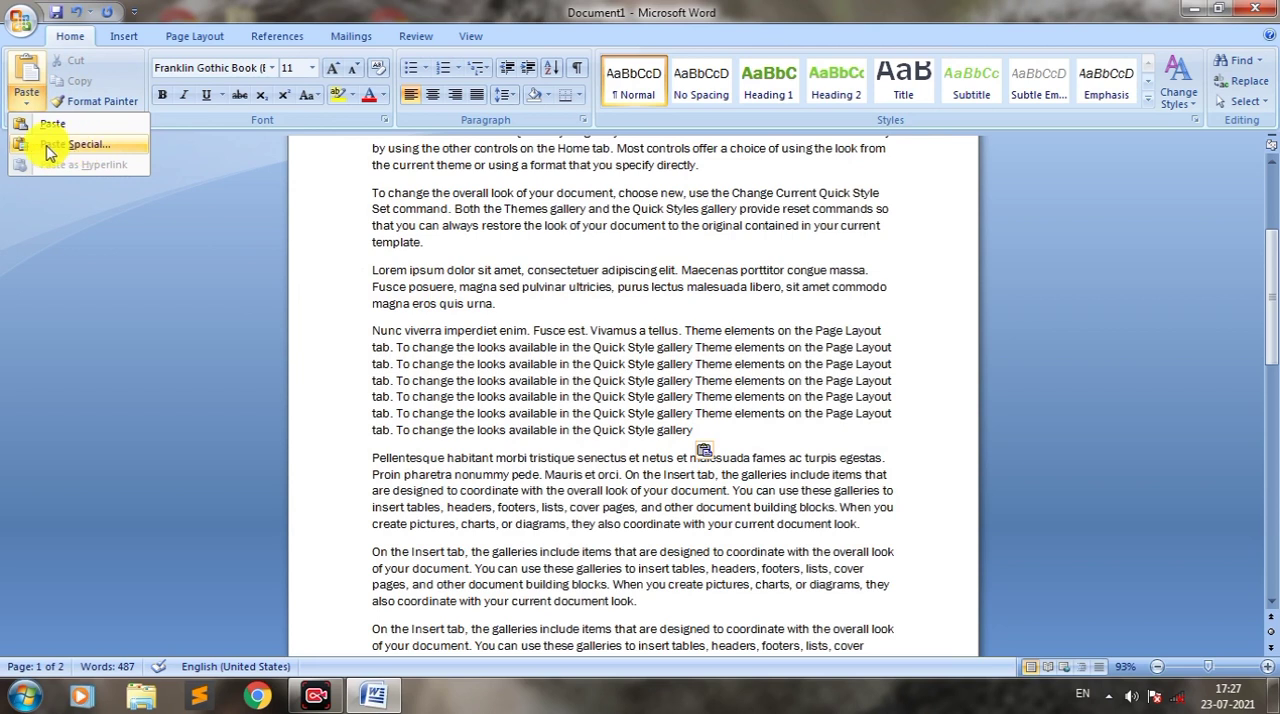
{"action": "left_click", "coordinate": [493, 307]}
{"action": "left_click_drag", "start_coordinate": [502, 307], "coordinate": [413, 268]}
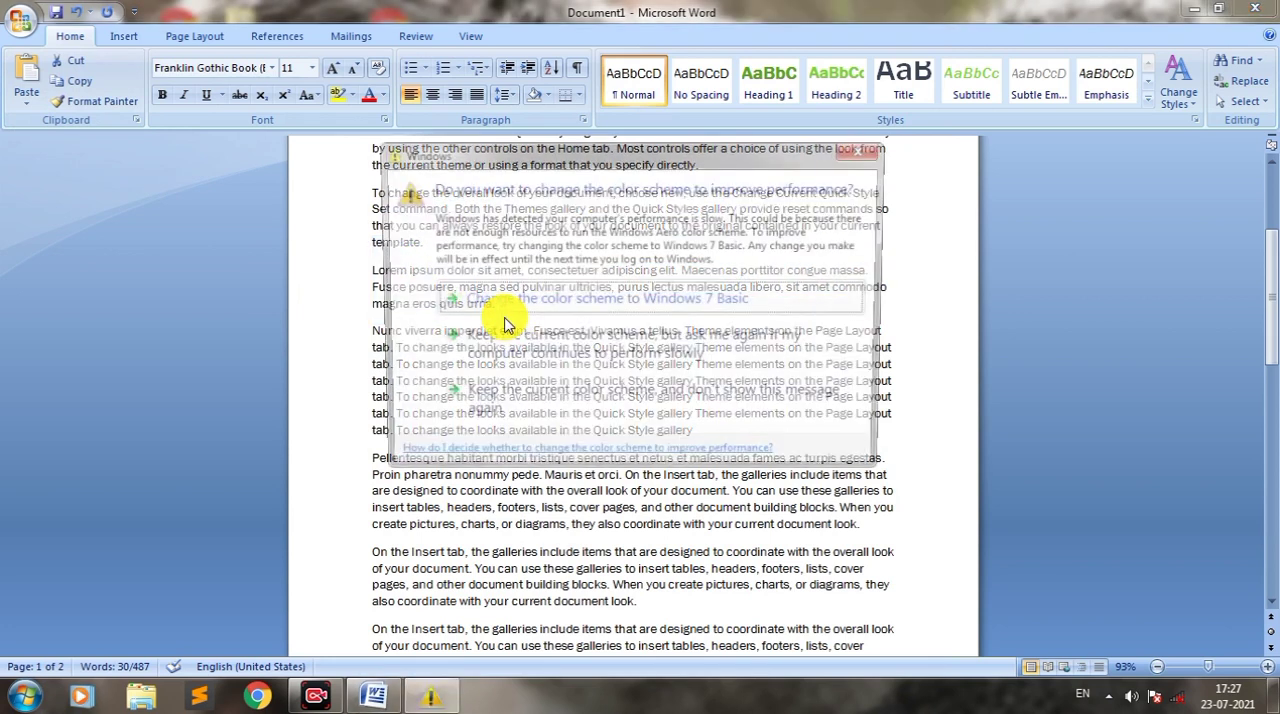
{"action": "left_click", "coordinate": [858, 147]}
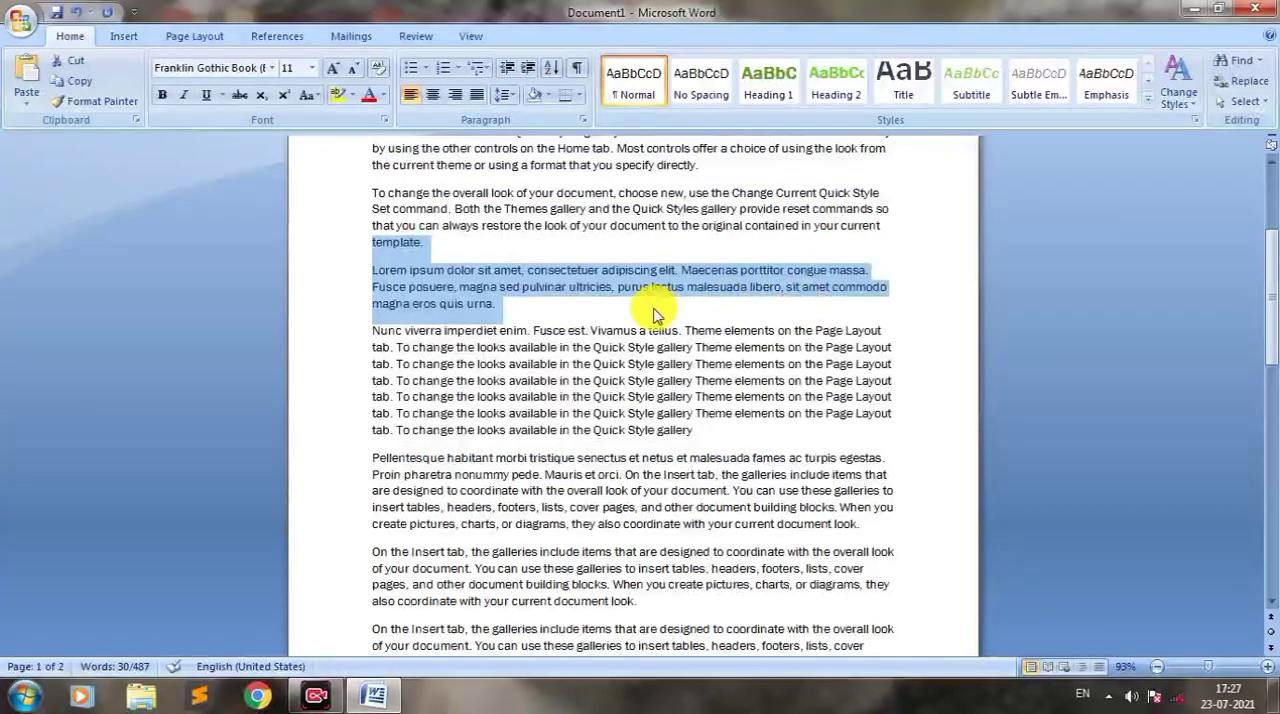
{"action": "left_click", "coordinate": [649, 310]}
{"action": "key", "text": "Return"}
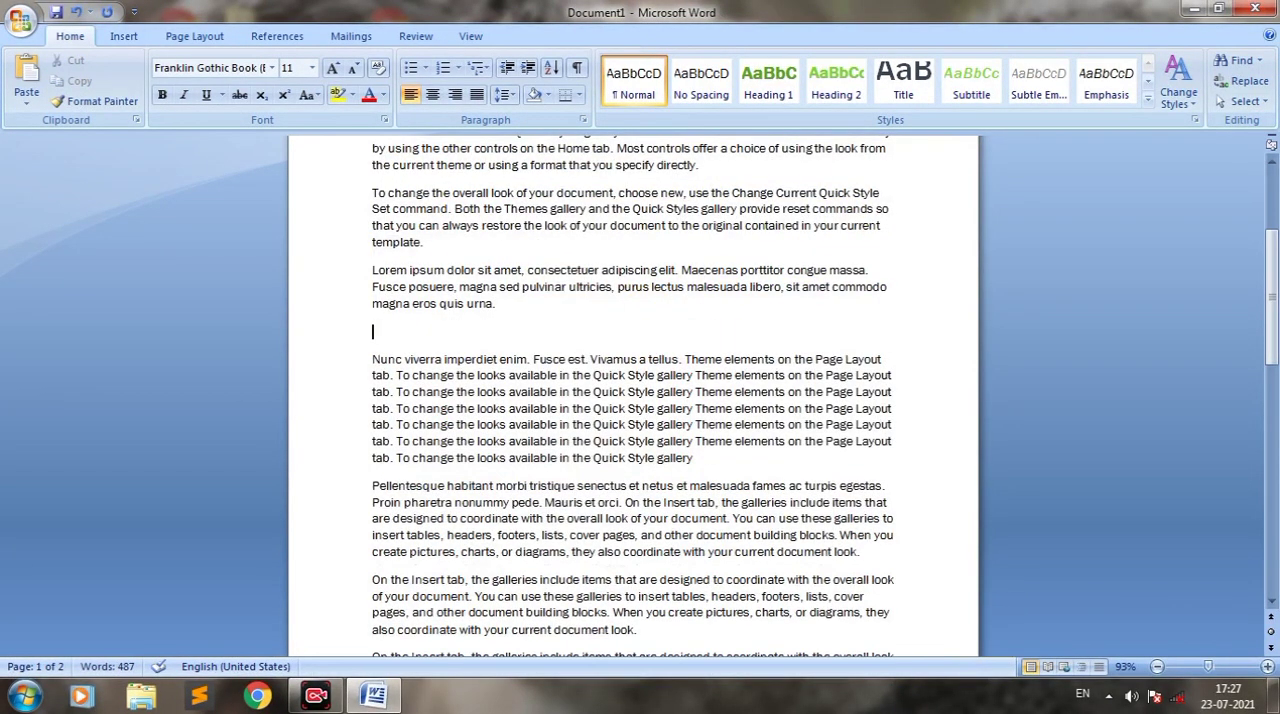
{"action": "key", "text": "ctrl+v"}
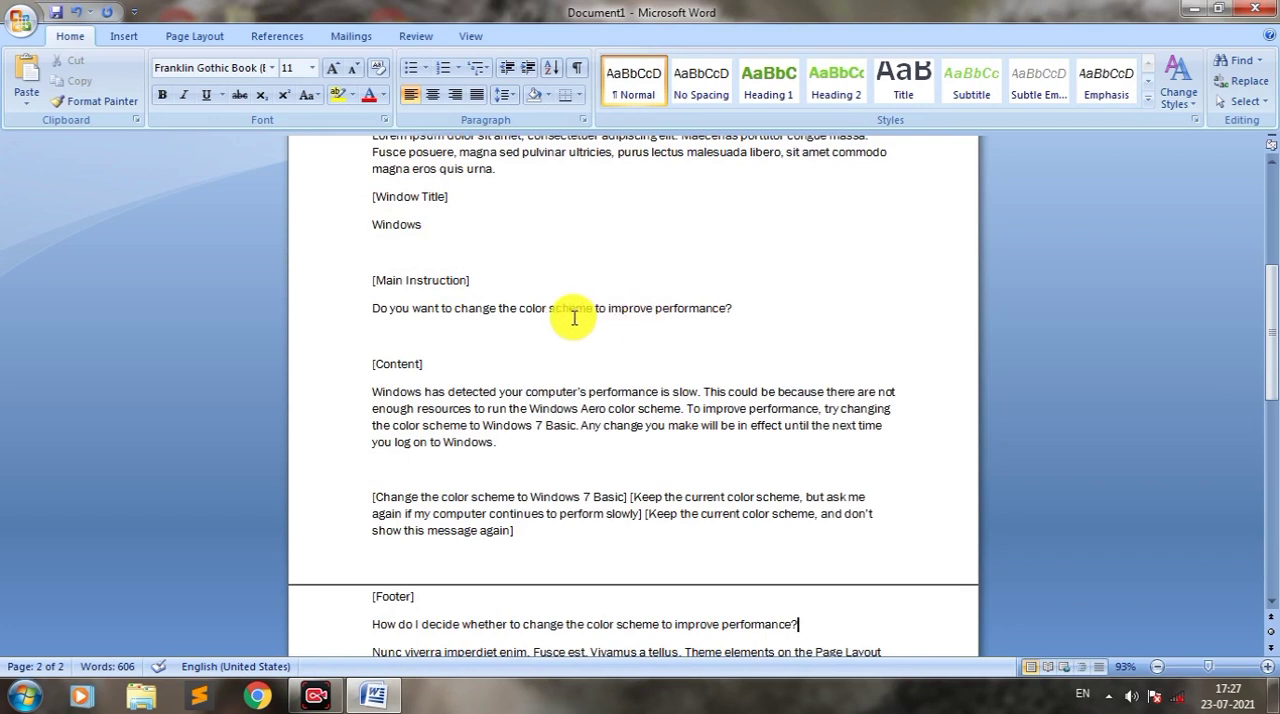
Step: Paste the clipboard contents again after the pasted footer line with Paste Special as Unformatted Text
{"action": "left_click", "coordinate": [26, 108]}
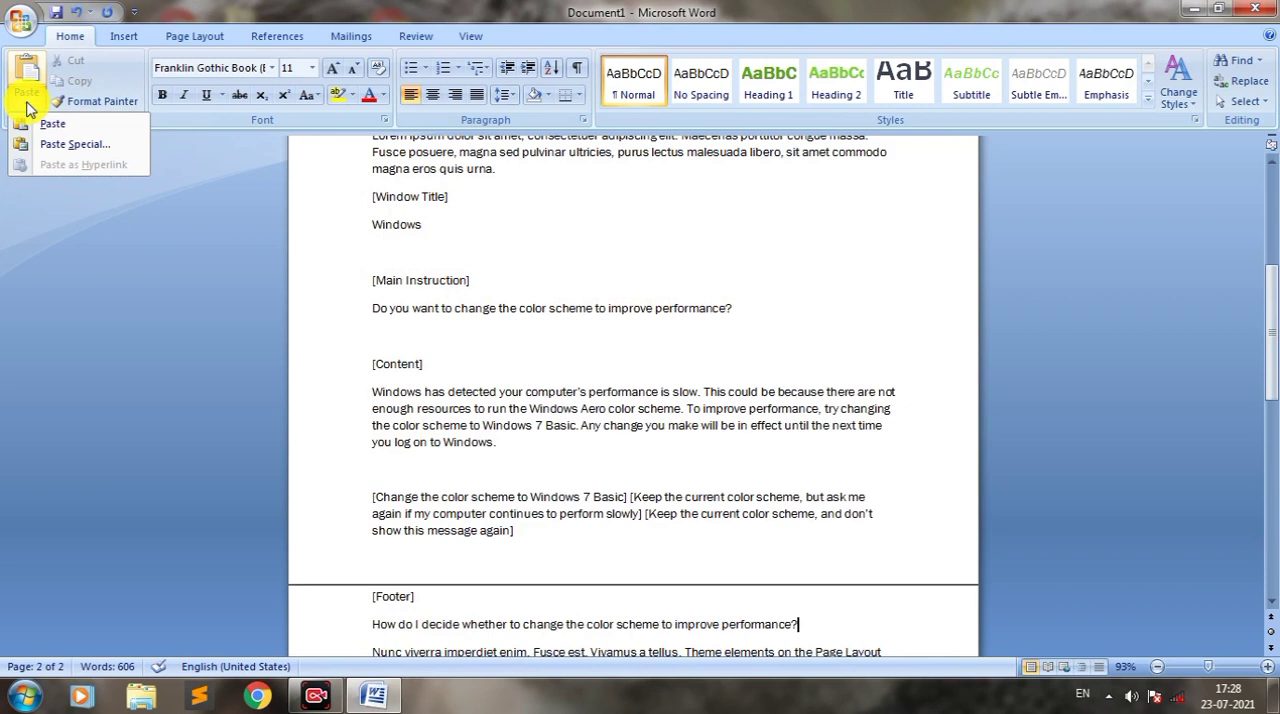
{"action": "left_click", "coordinate": [72, 150]}
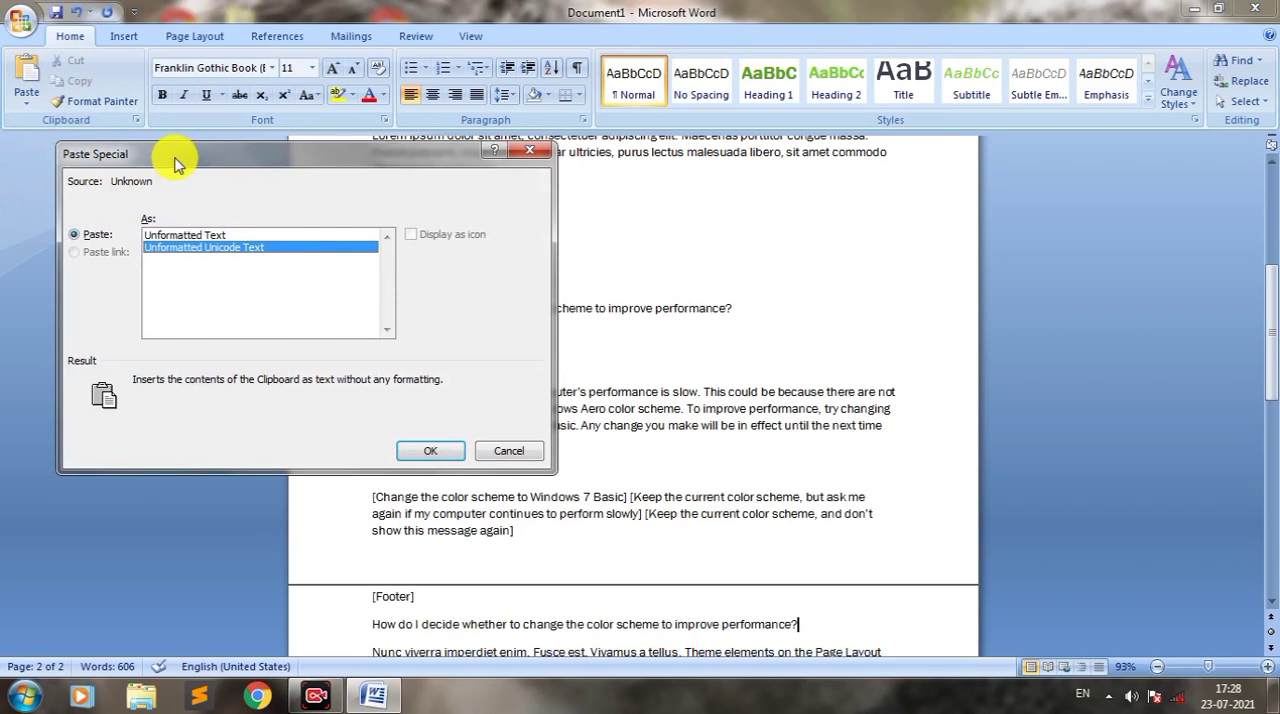
{"action": "left_click_drag", "start_coordinate": [205, 170], "coordinate": [320, 187]}
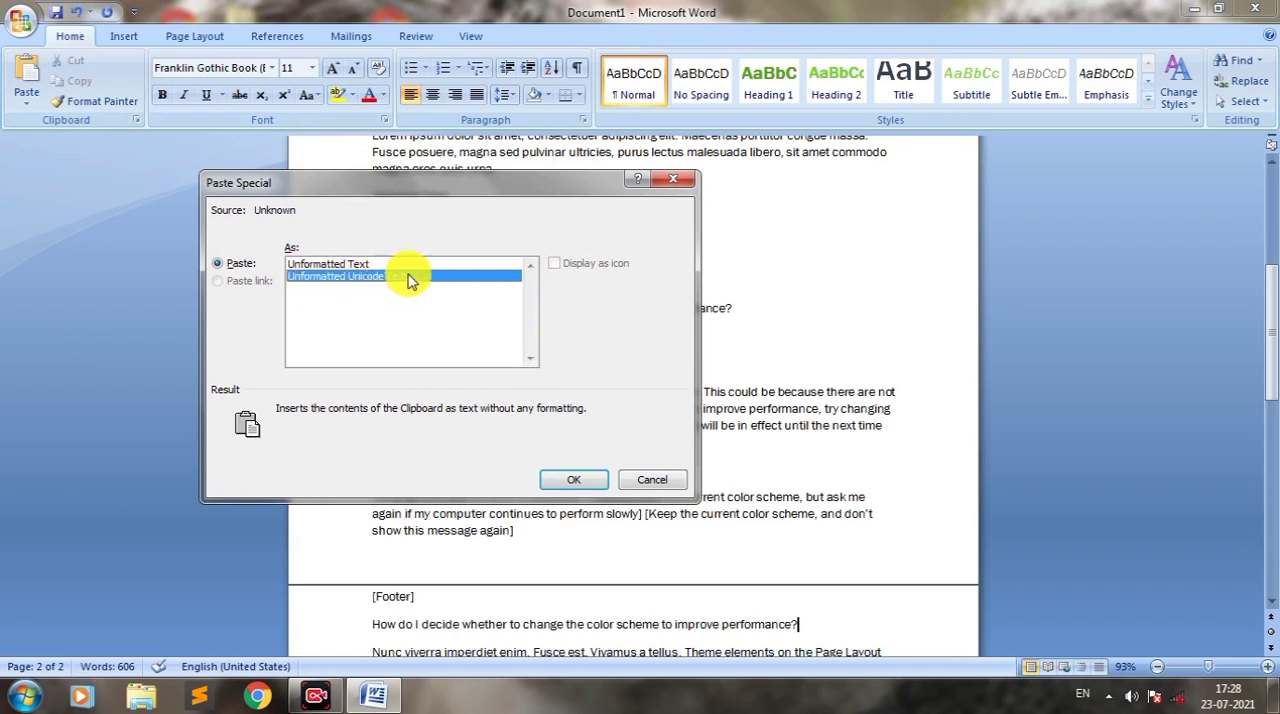
{"action": "left_click", "coordinate": [312, 265]}
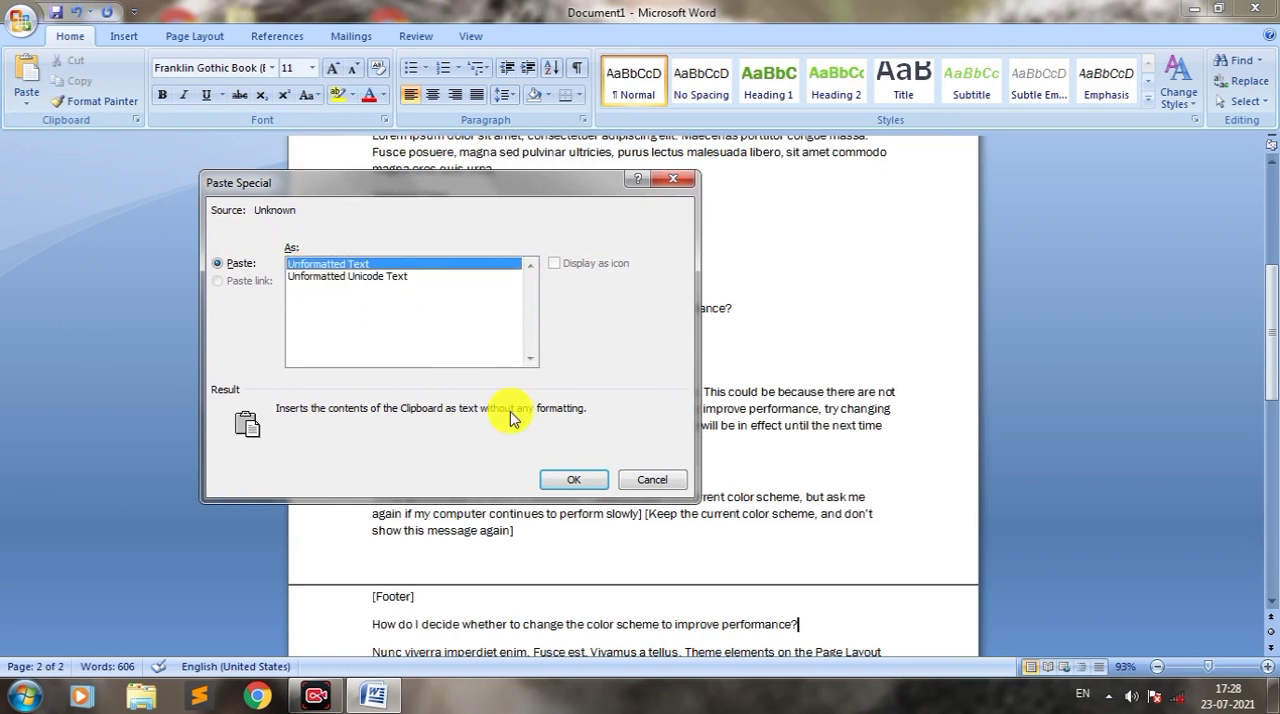
{"action": "left_click", "coordinate": [563, 481]}
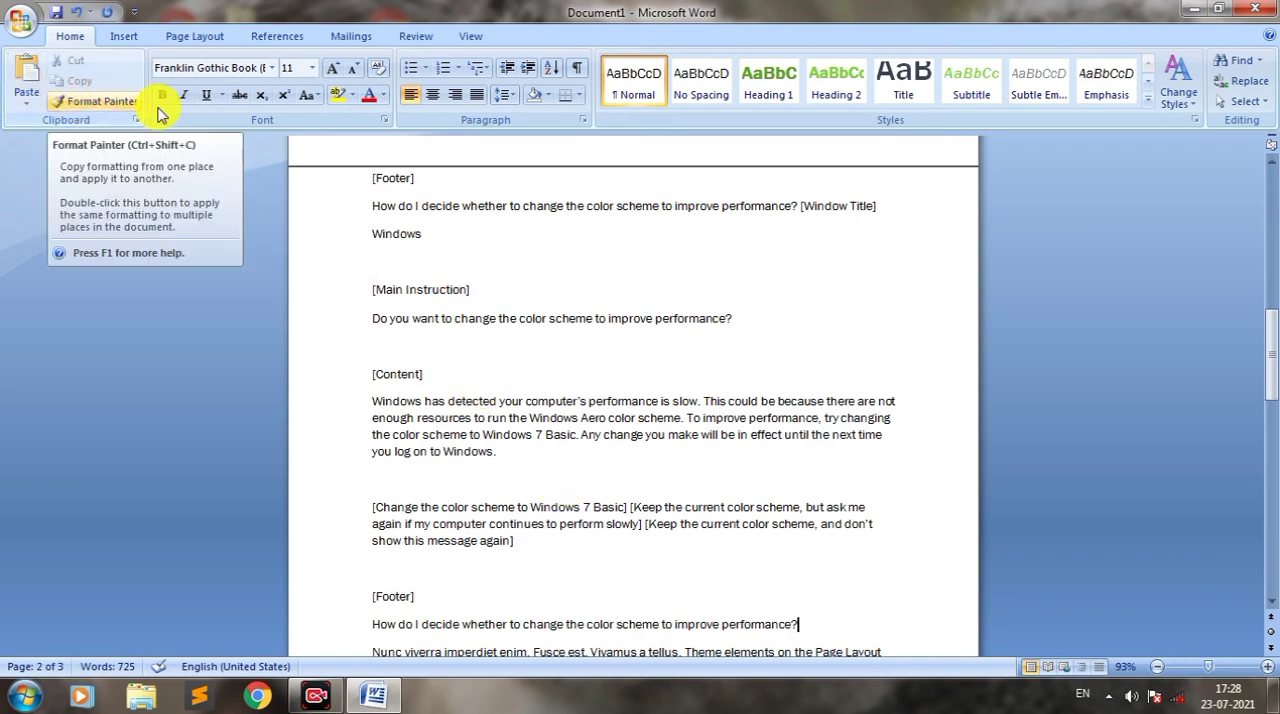
Step: Set the font color of the second "[Main Instruction]" heading to standard red
{"action": "left_click", "coordinate": [110, 113]}
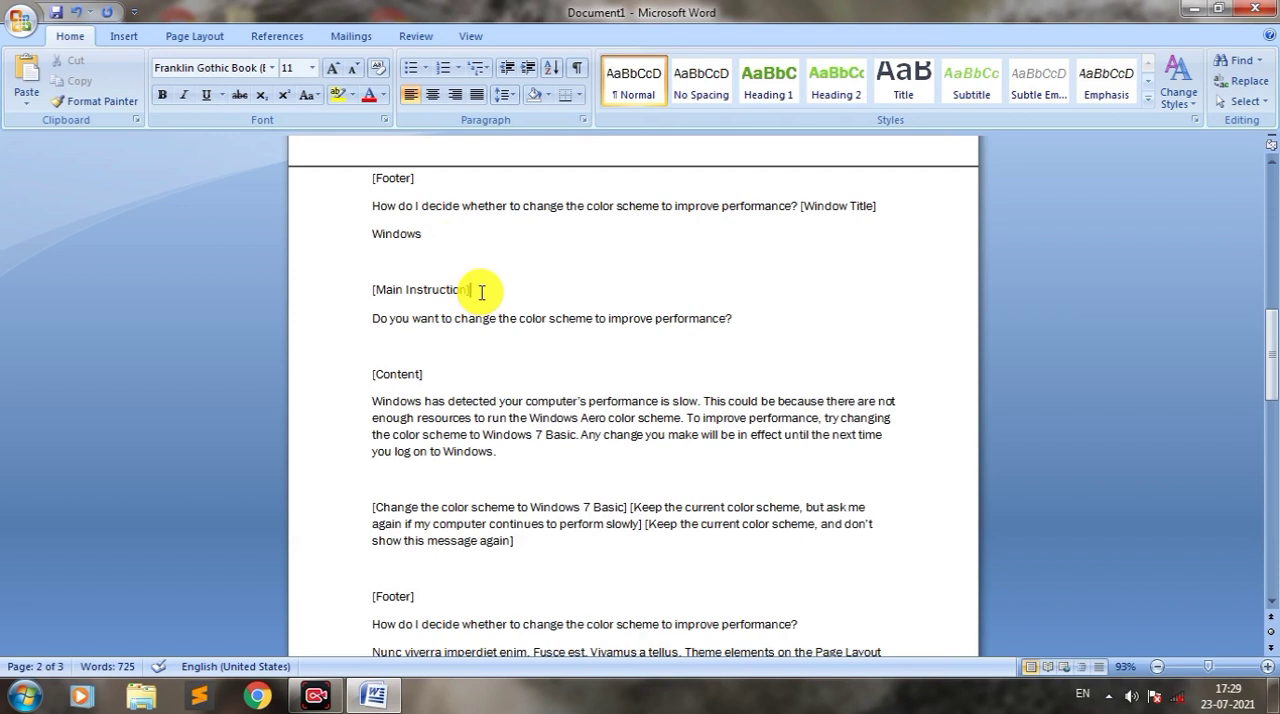
{"action": "left_click_drag", "start_coordinate": [466, 288], "coordinate": [360, 282]}
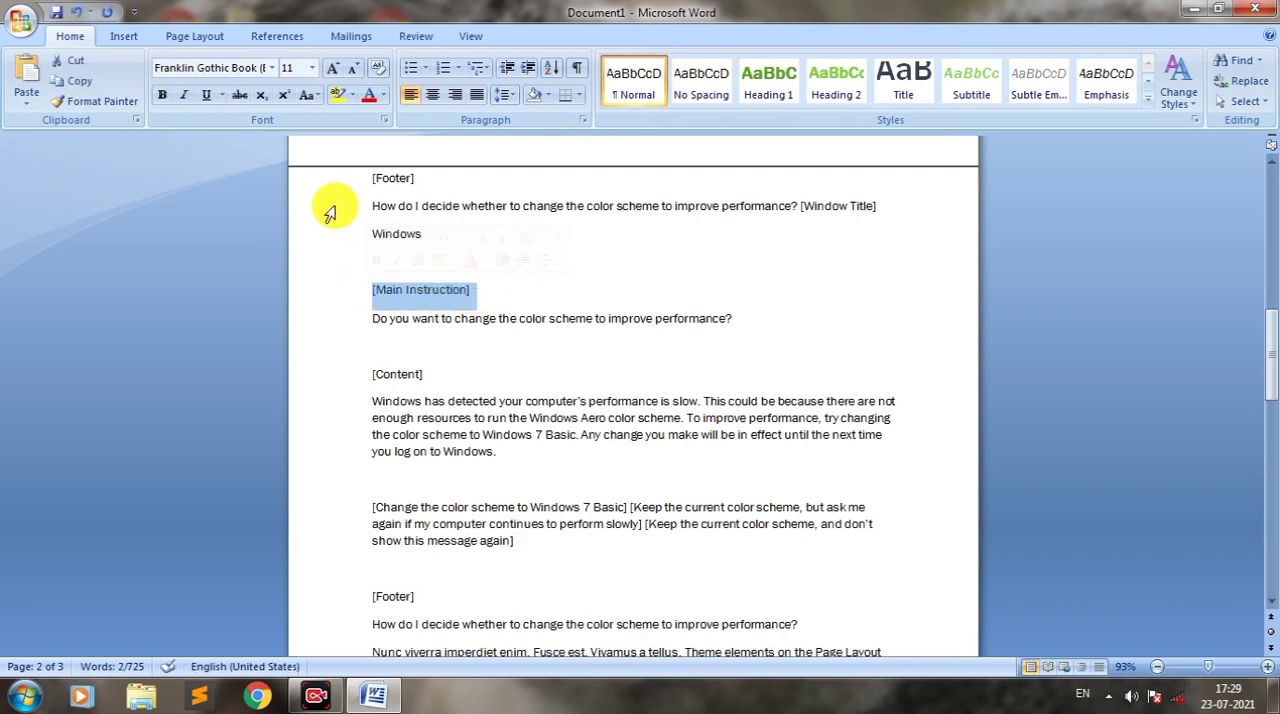
{"action": "left_click", "coordinate": [383, 95]}
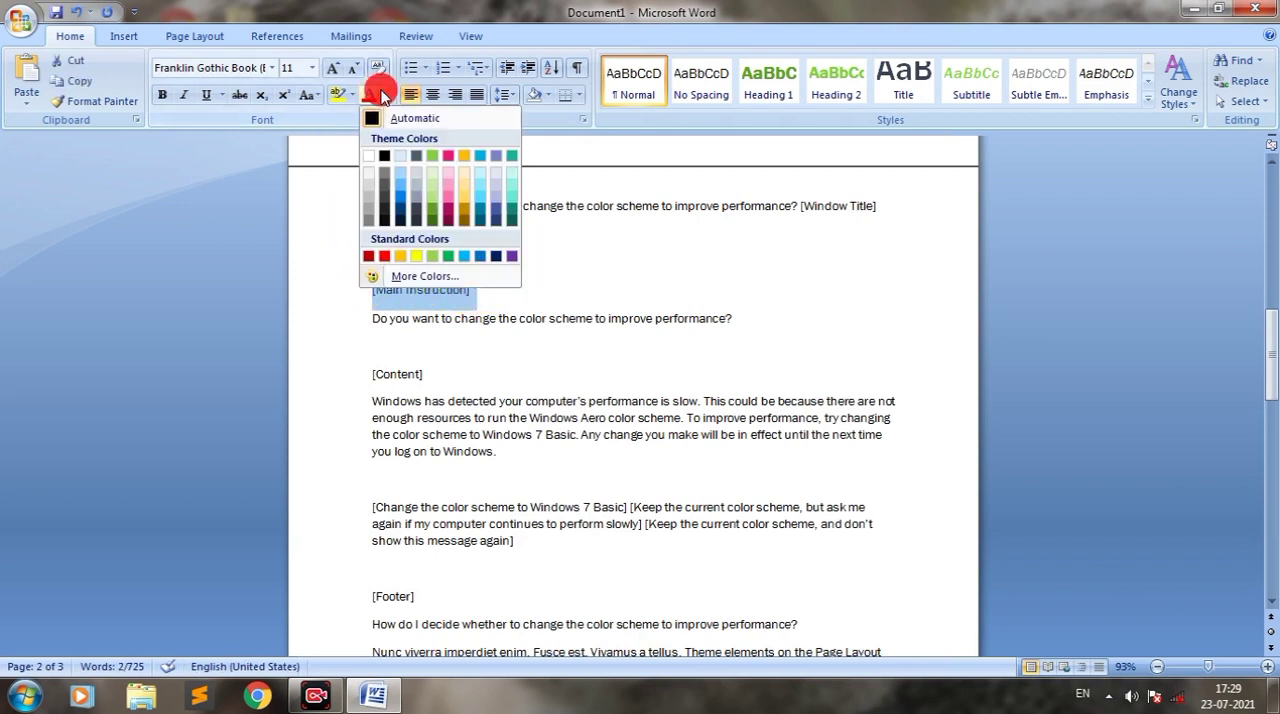
{"action": "left_click", "coordinate": [384, 256]}
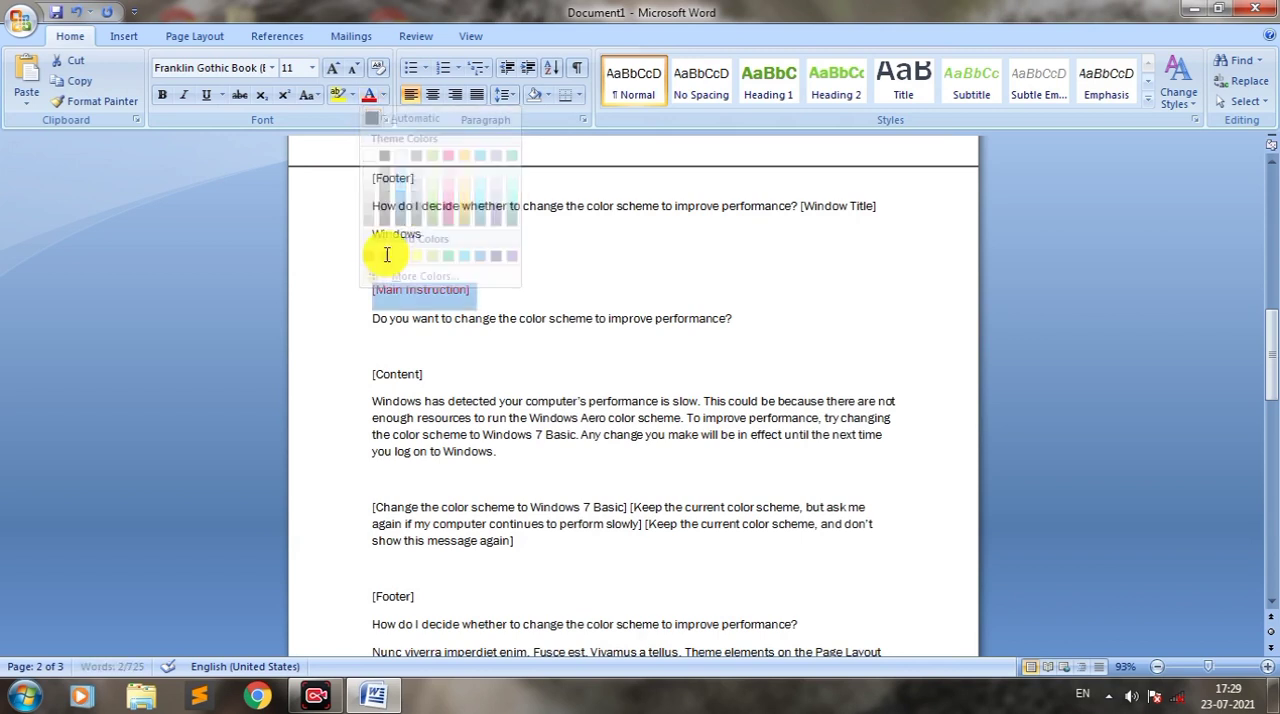
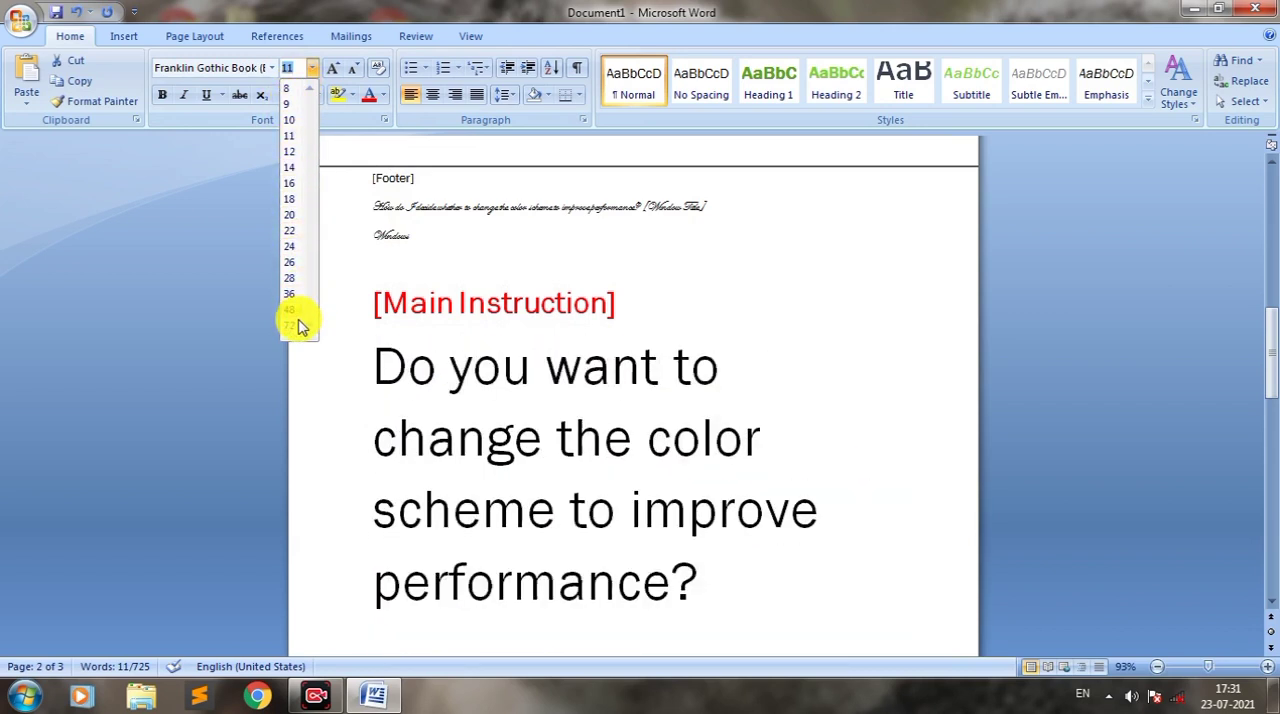
Step: Set the "Do you want to change the color scheme" question to font size 20, and grow it in increments to 28
{"action": "left_click", "coordinate": [290, 215]}
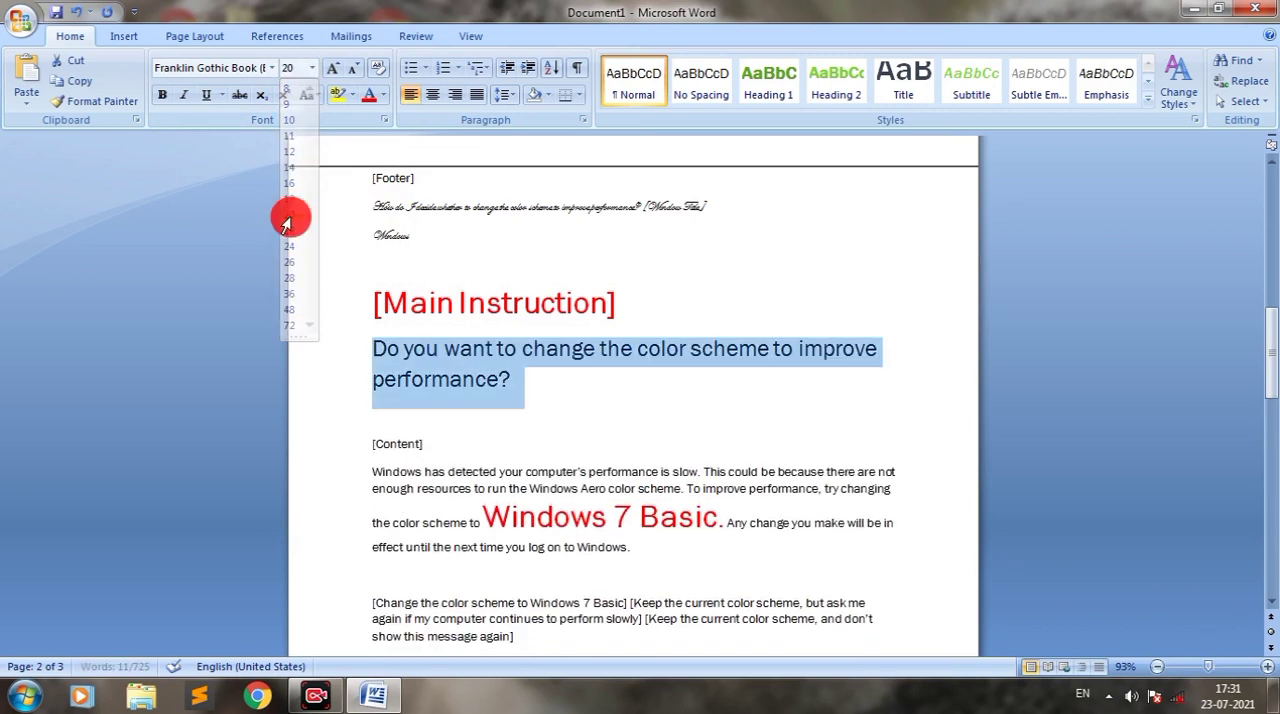
{"action": "left_click", "coordinate": [524, 381]}
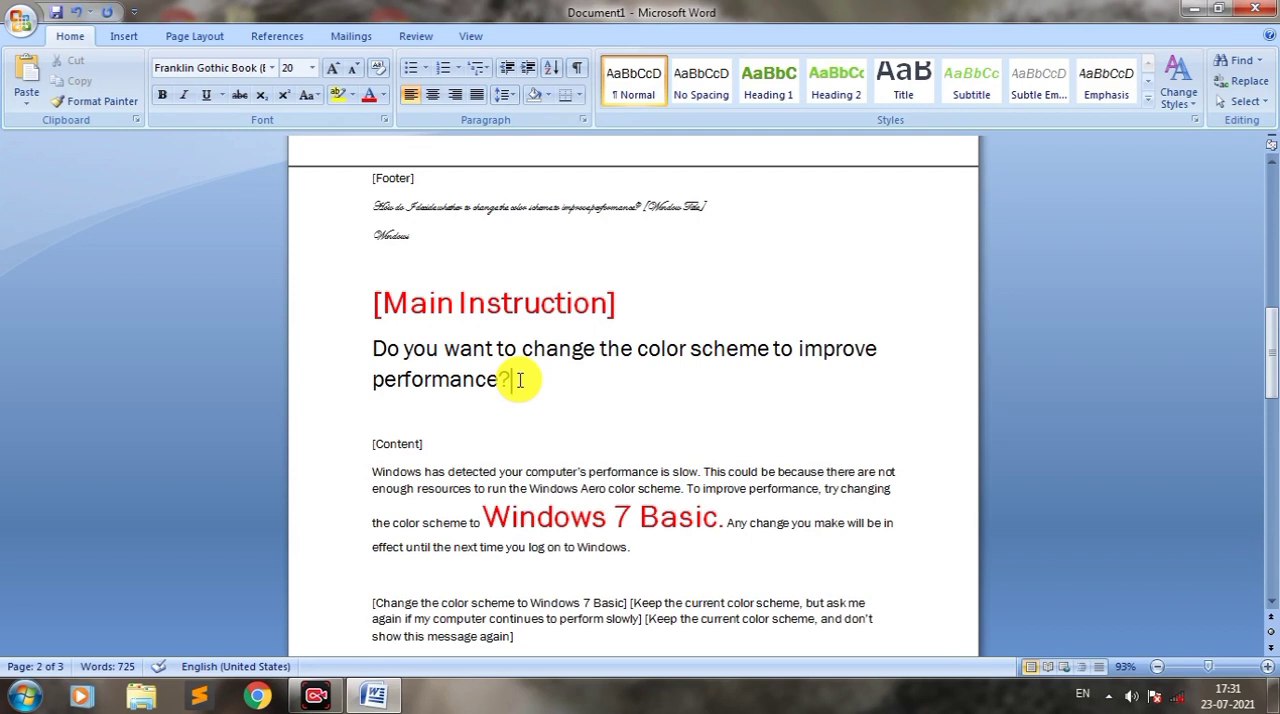
{"action": "triple_click", "coordinate": [520, 380]}
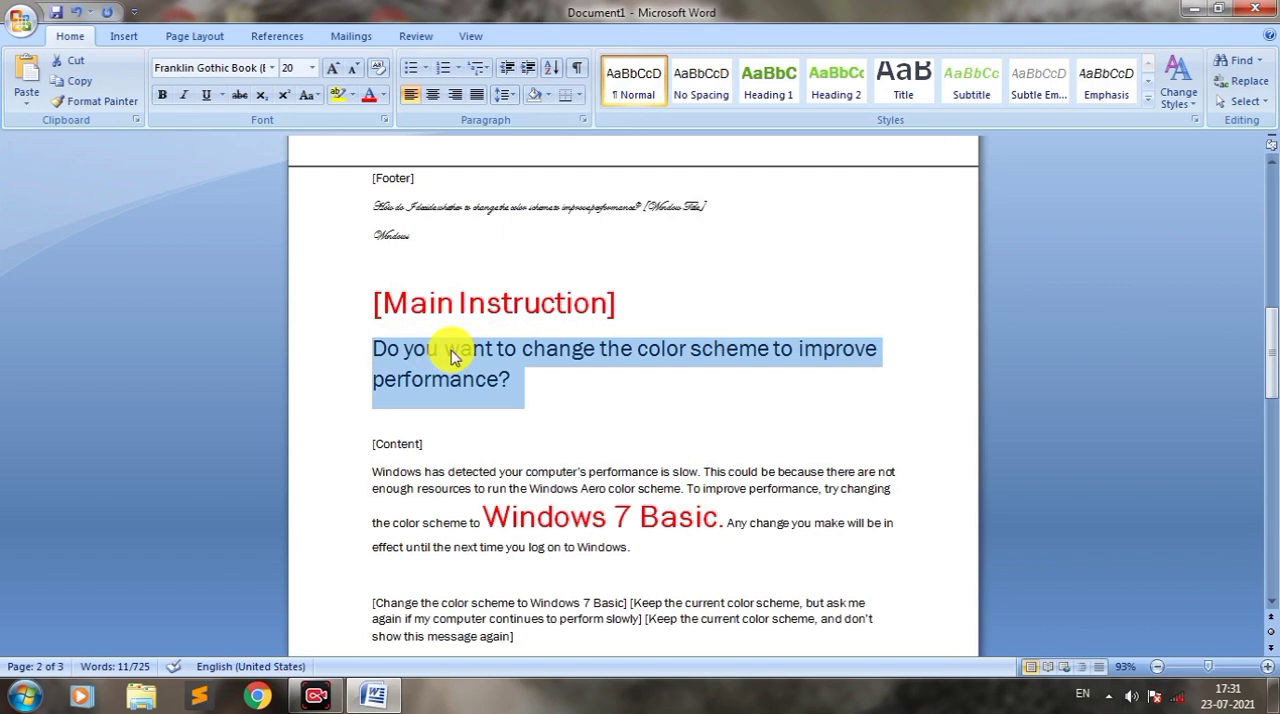
{"action": "left_click", "coordinate": [335, 72]}
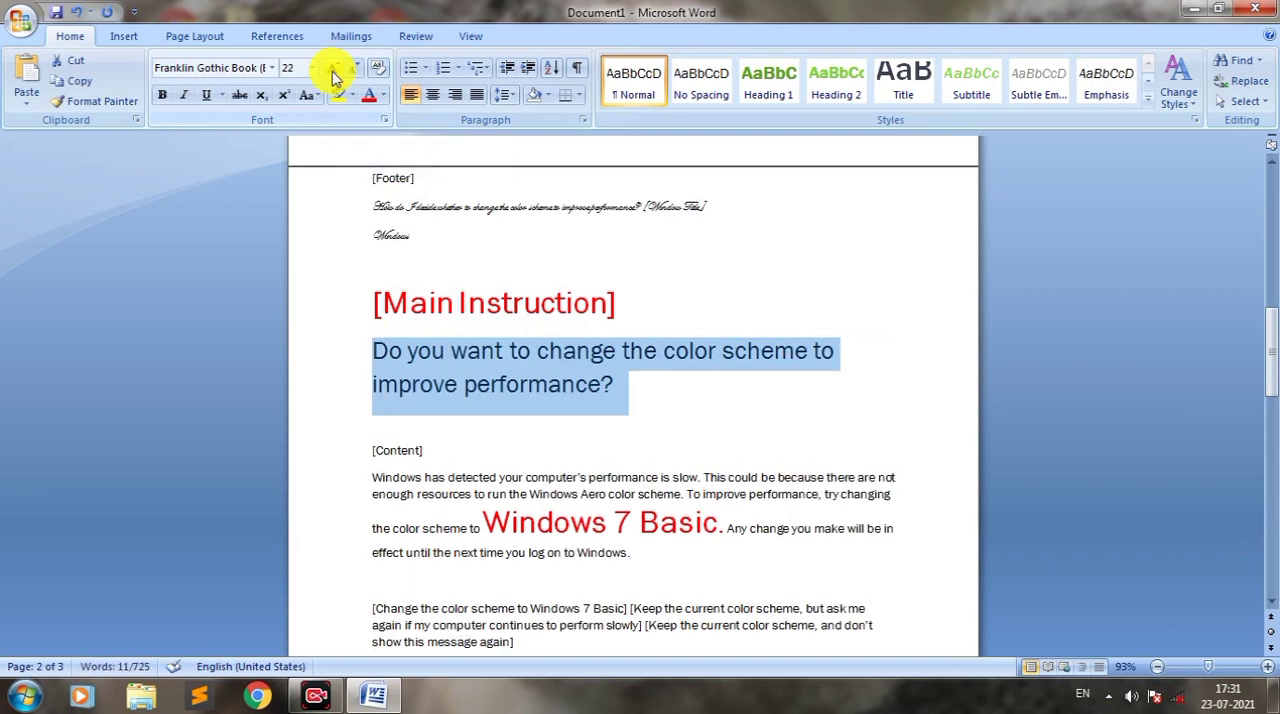
{"action": "left_click", "coordinate": [335, 76]}
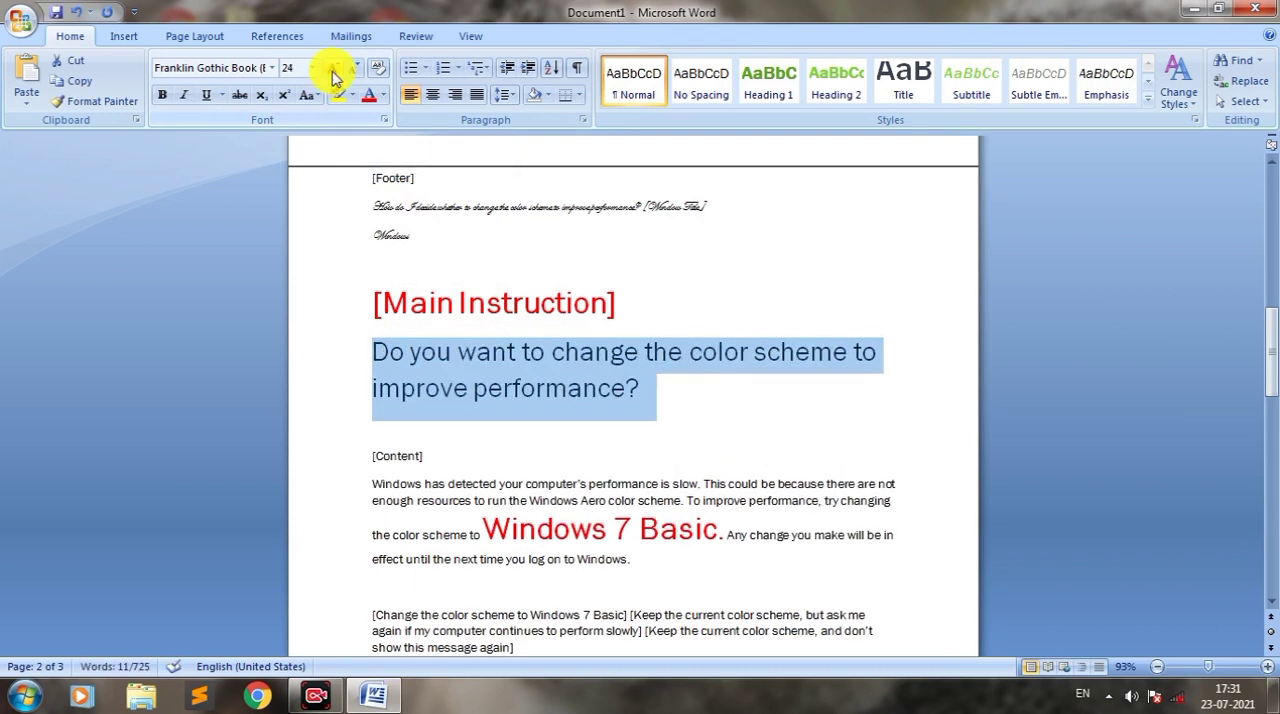
{"action": "left_click", "coordinate": [335, 74]}
{"action": "left_click", "coordinate": [334, 72]}
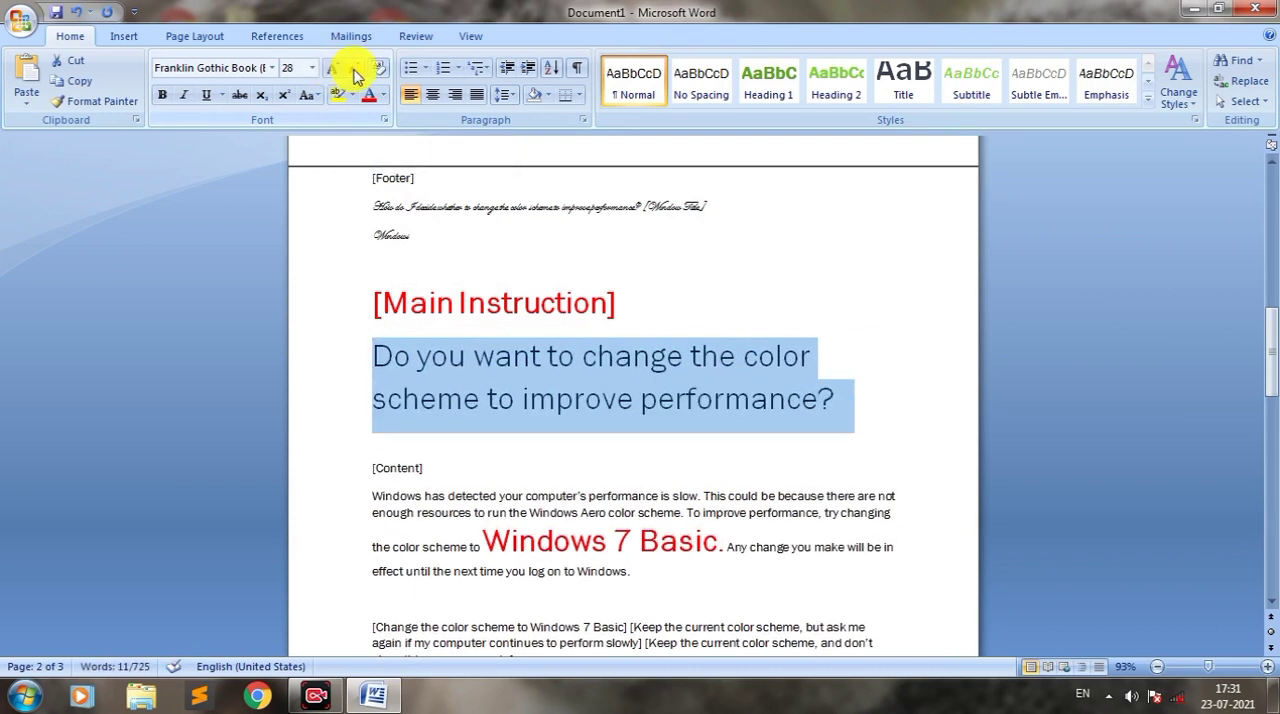
Step: Shrink the font of the "Do you want to change the color scheme" question in increments to size 12
{"action": "left_click", "coordinate": [355, 77]}
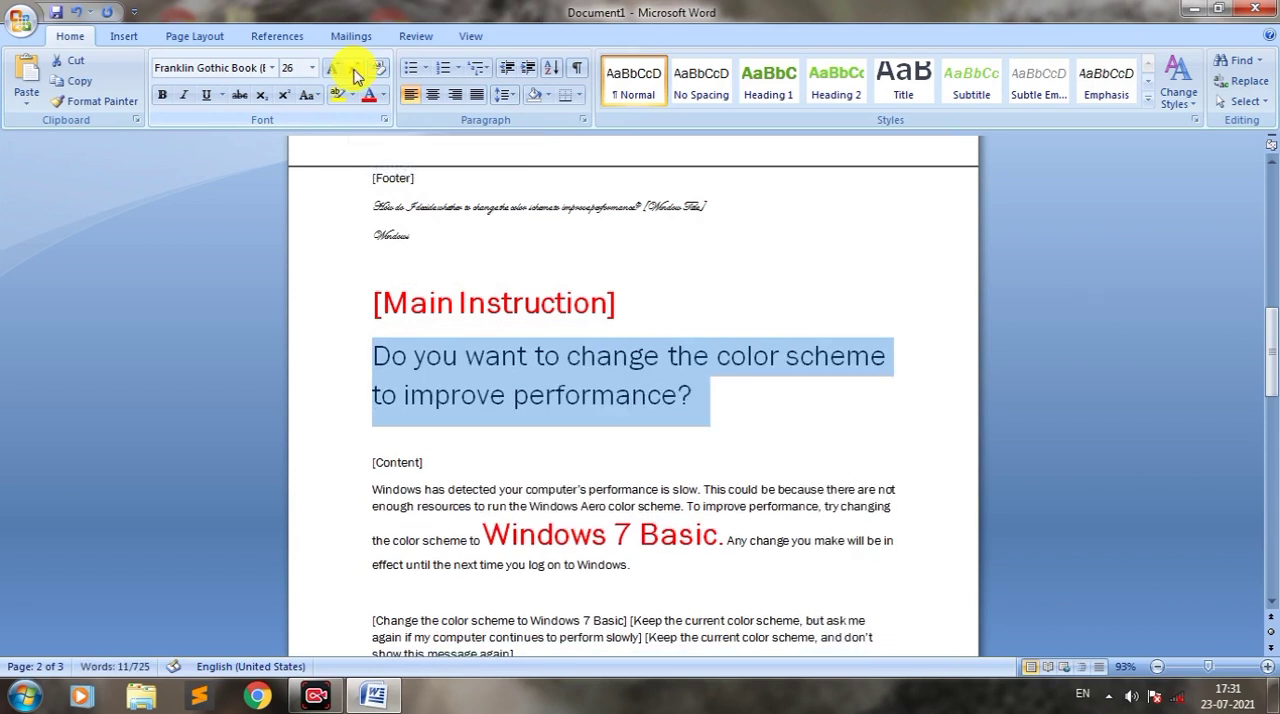
{"action": "left_click", "coordinate": [355, 77]}
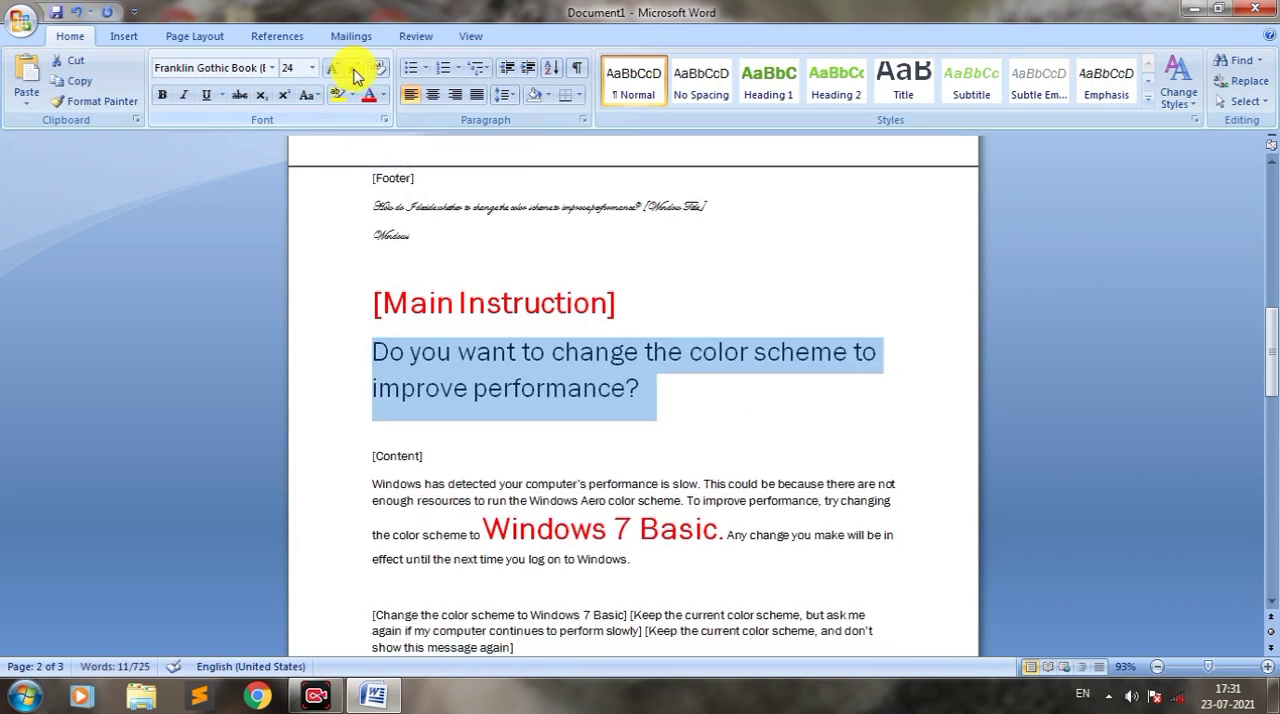
{"action": "left_click", "coordinate": [355, 77]}
{"action": "left_click", "coordinate": [355, 77]}
{"action": "left_click", "coordinate": [355, 77]}
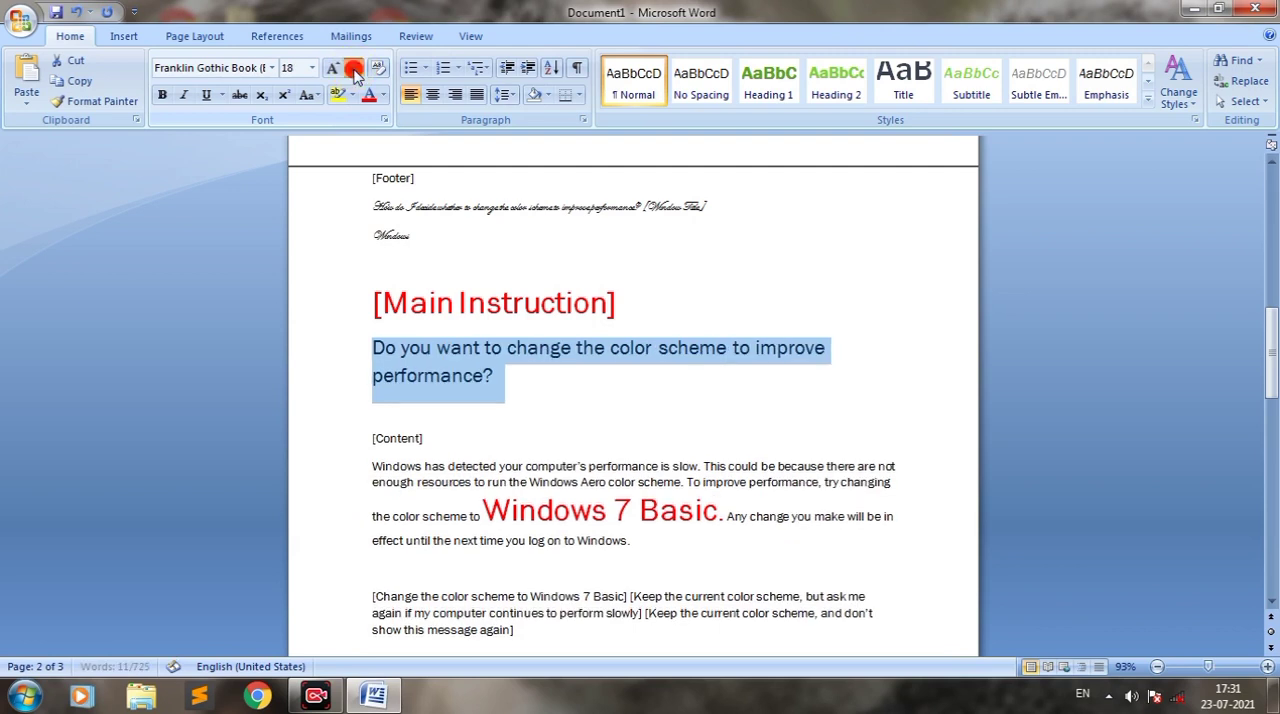
{"action": "left_click", "coordinate": [352, 75]}
{"action": "left_click", "coordinate": [352, 75]}
{"action": "left_click", "coordinate": [352, 75]}
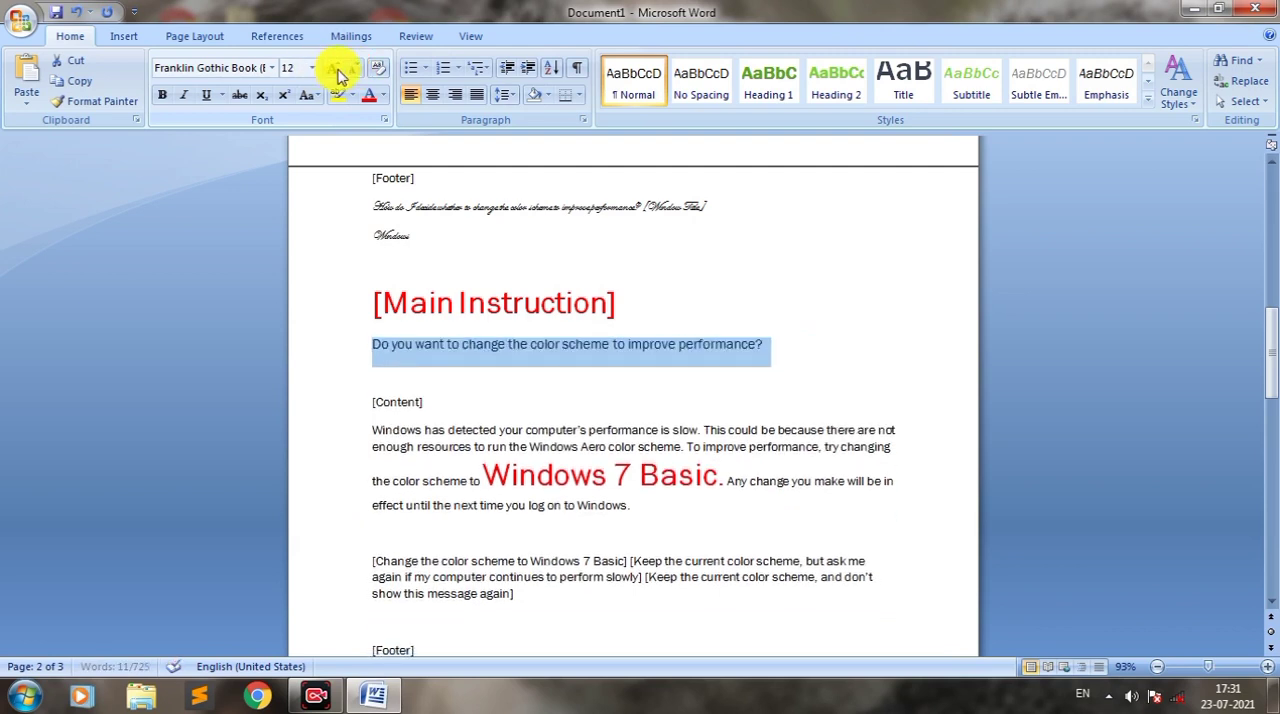
Step: Grow the font of the "Do you want to change the color scheme" question to size 18, and deselect the text
{"action": "left_click", "coordinate": [335, 72]}
{"action": "left_click", "coordinate": [335, 72]}
{"action": "left_click", "coordinate": [335, 72]}
{"action": "left_click", "coordinate": [452, 349]}
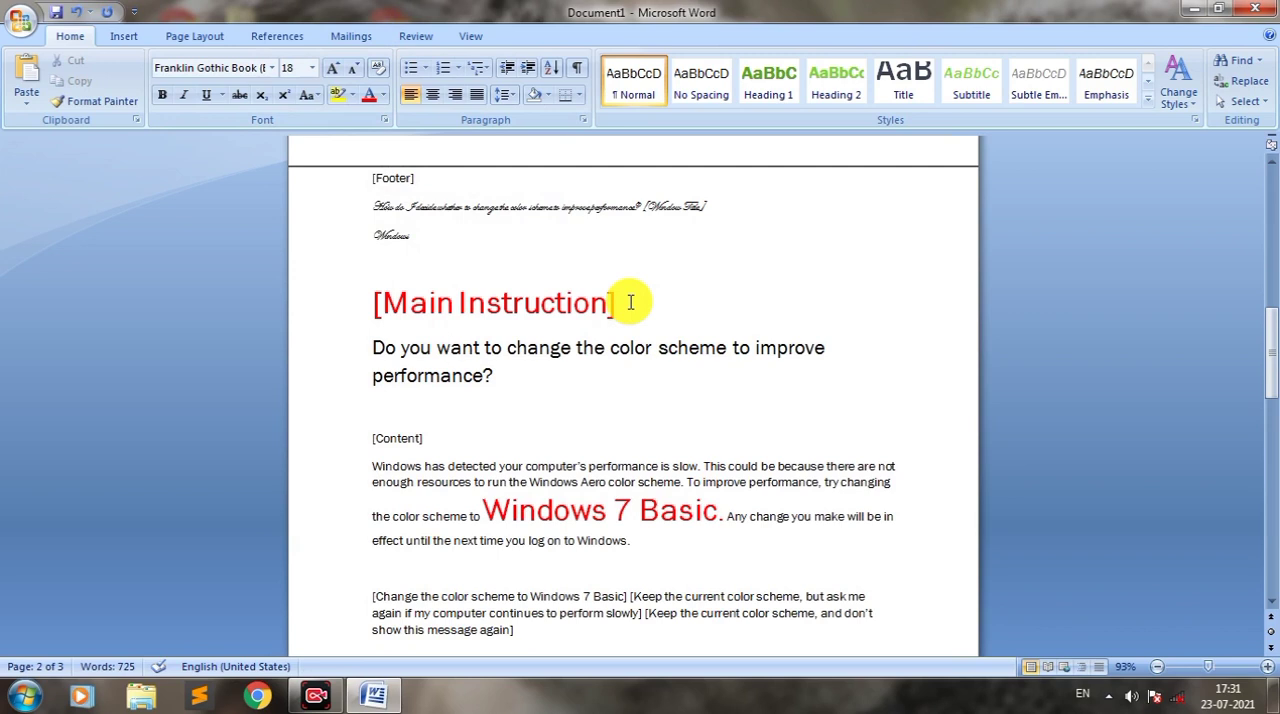
Step: Dismiss the Windows color scheme prompt, and clear all formatting from the red "[Main Instruction]" heading
{"action": "left_click_drag", "start_coordinate": [624, 306], "coordinate": [458, 303]}
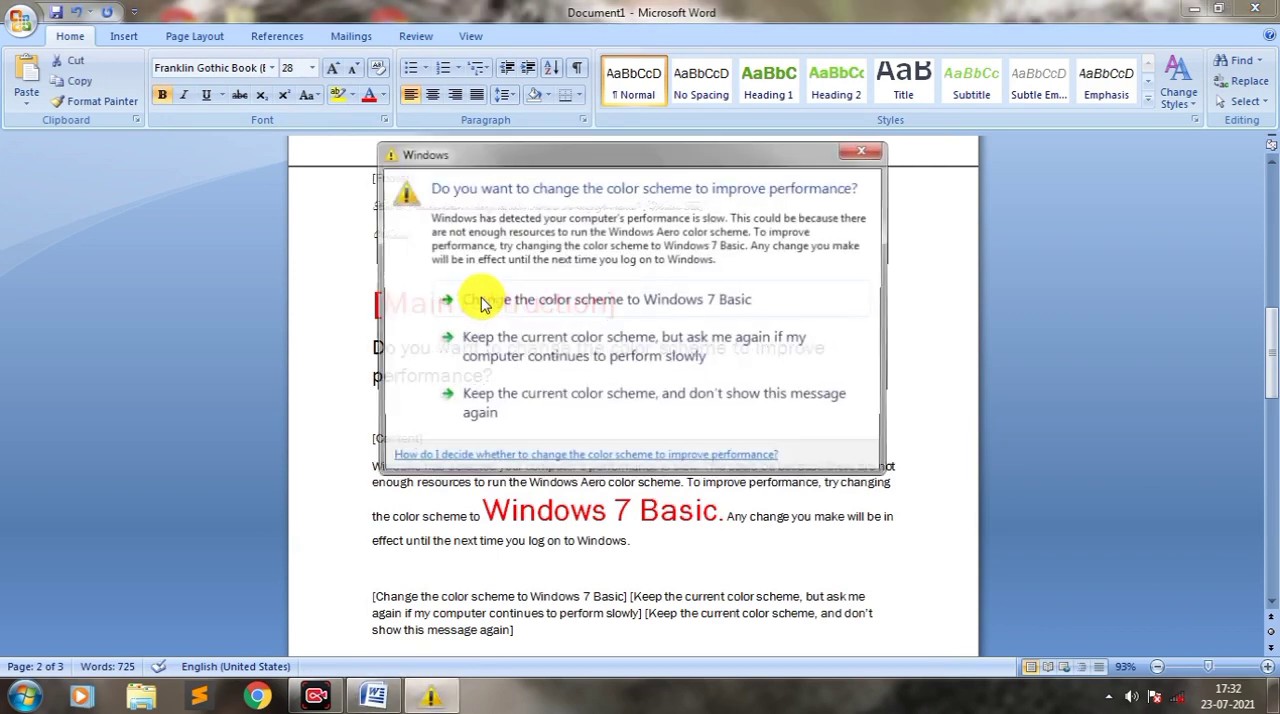
{"action": "left_click", "coordinate": [866, 150]}
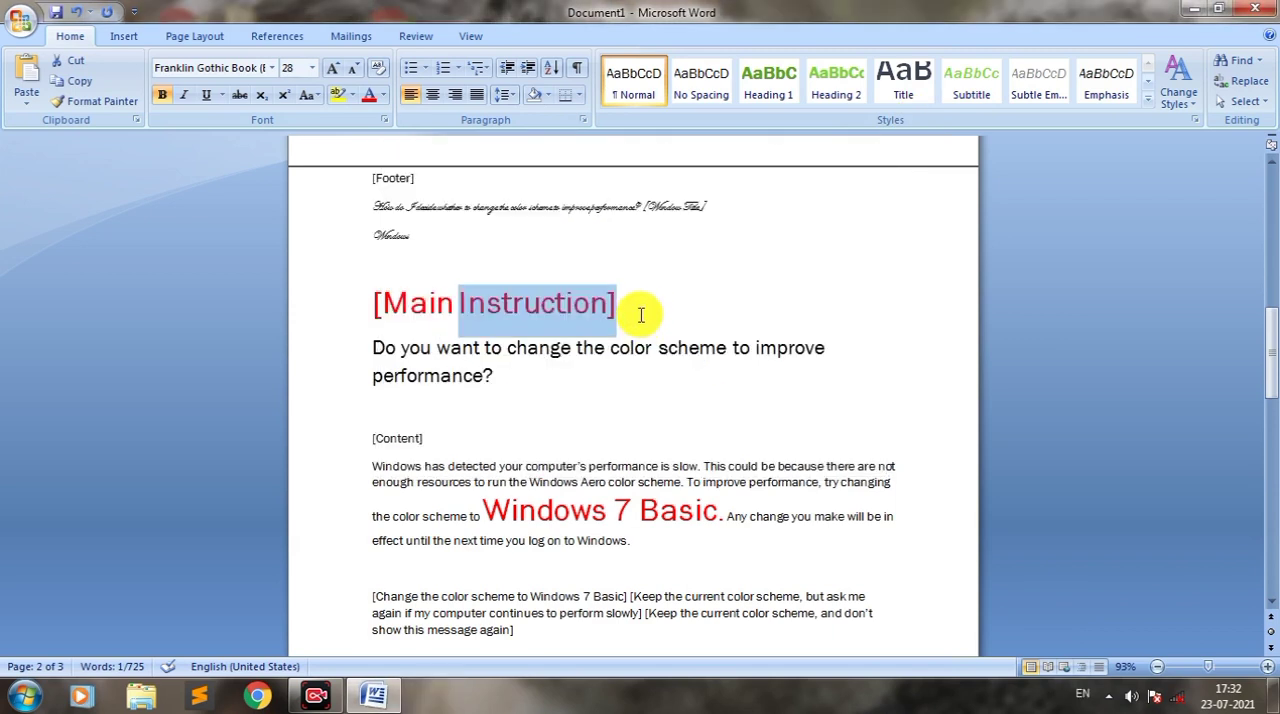
{"action": "left_click_drag", "start_coordinate": [617, 309], "coordinate": [371, 277]}
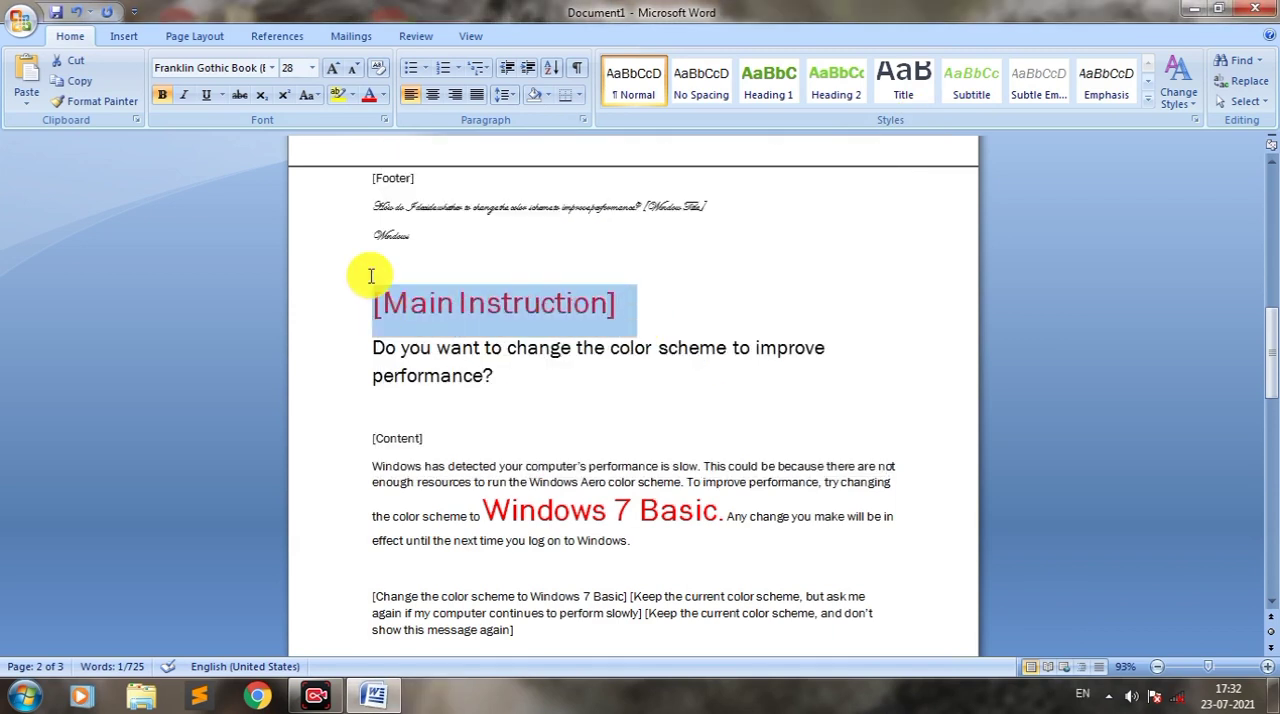
{"action": "left_click", "coordinate": [379, 78]}
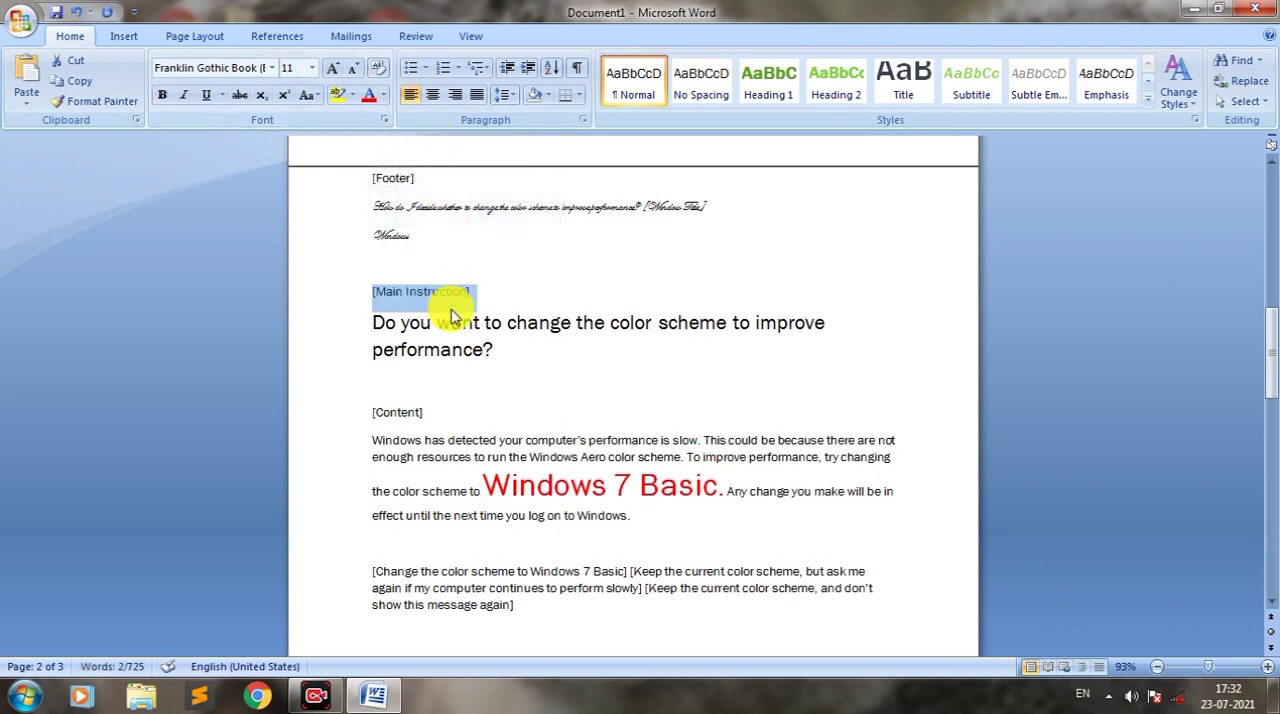
{"action": "left_click", "coordinate": [471, 293]}
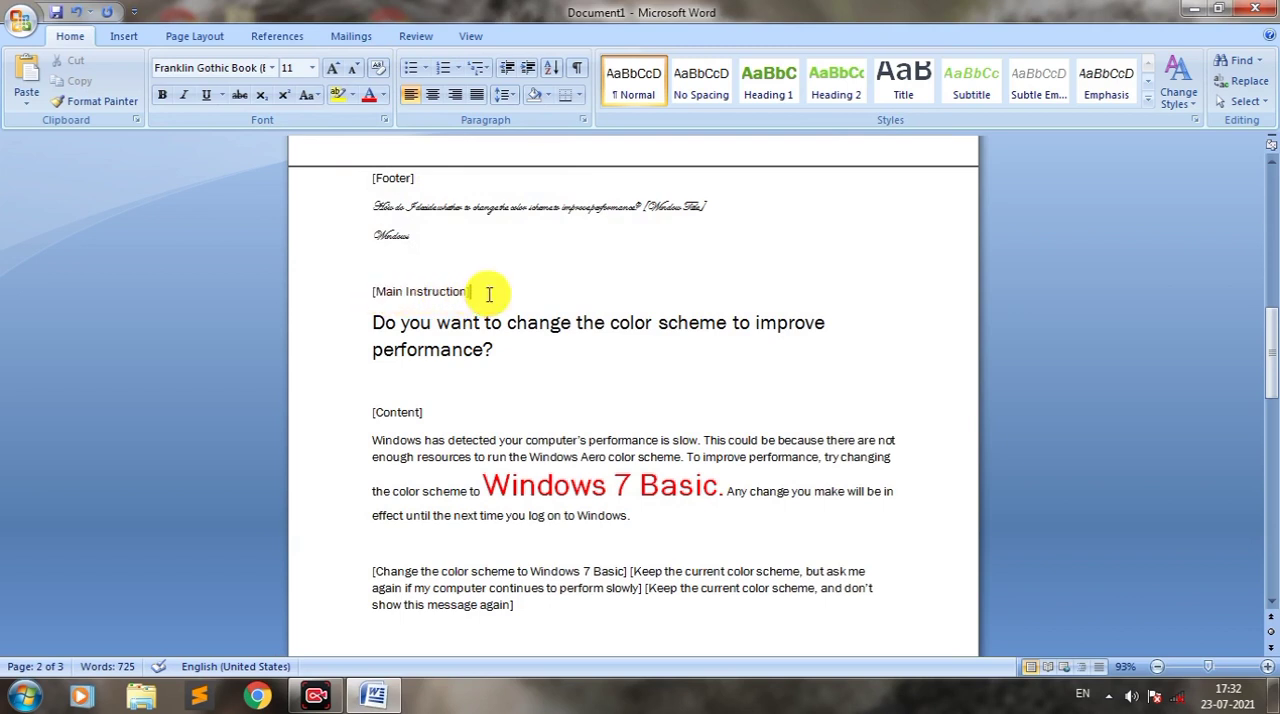
Step: Make the plain "[Main Instruction]" heading above the large question bold, italic and underlined
{"action": "left_click_drag", "start_coordinate": [489, 293], "coordinate": [300, 265]}
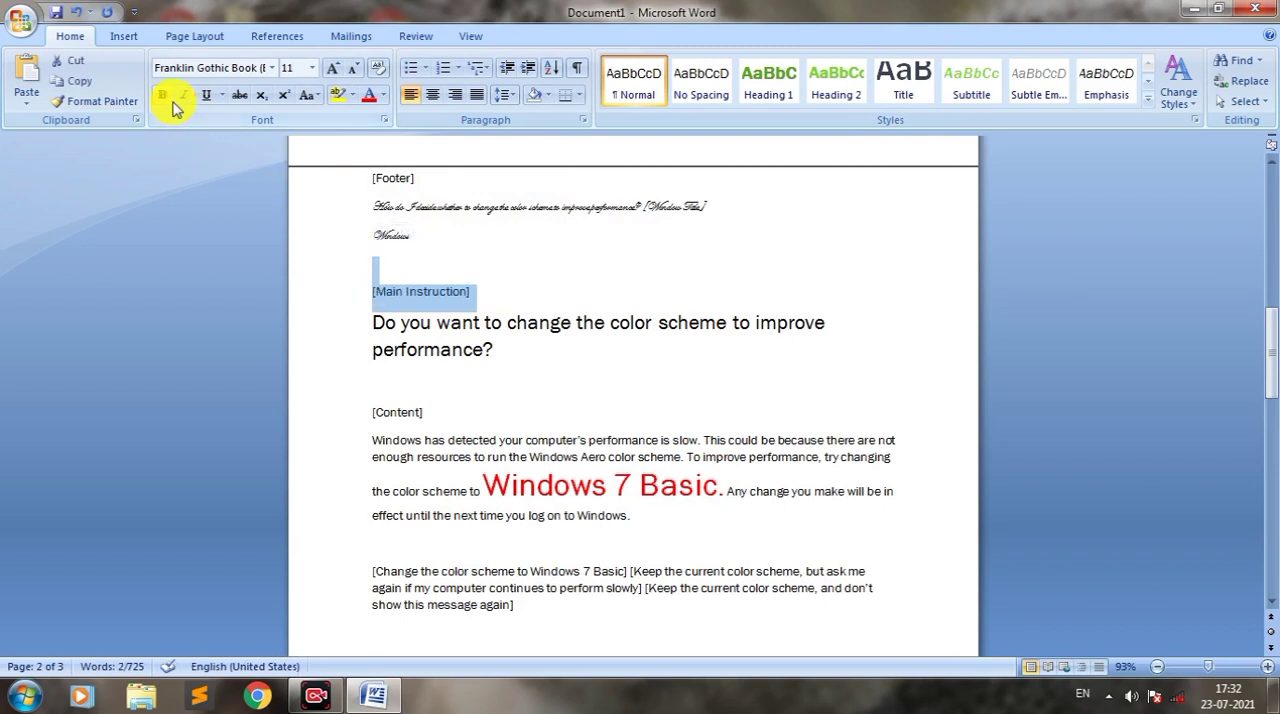
{"action": "left_click", "coordinate": [164, 98]}
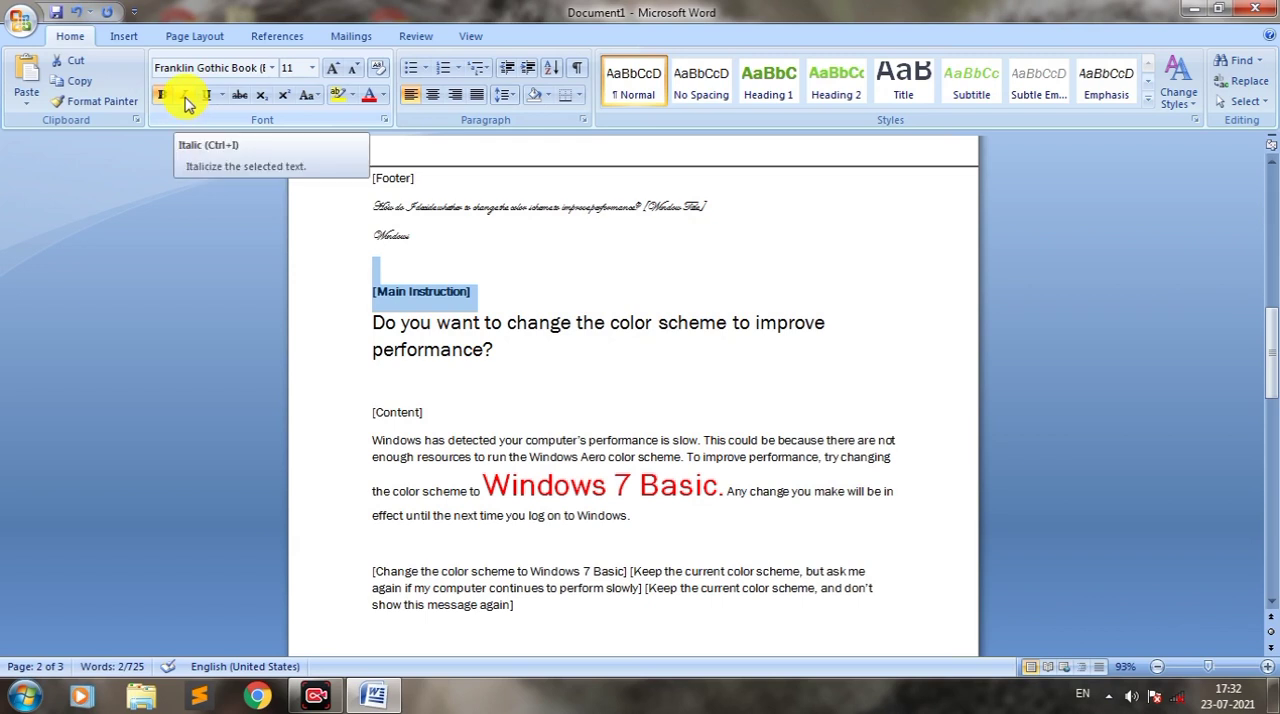
{"action": "left_click", "coordinate": [184, 97]}
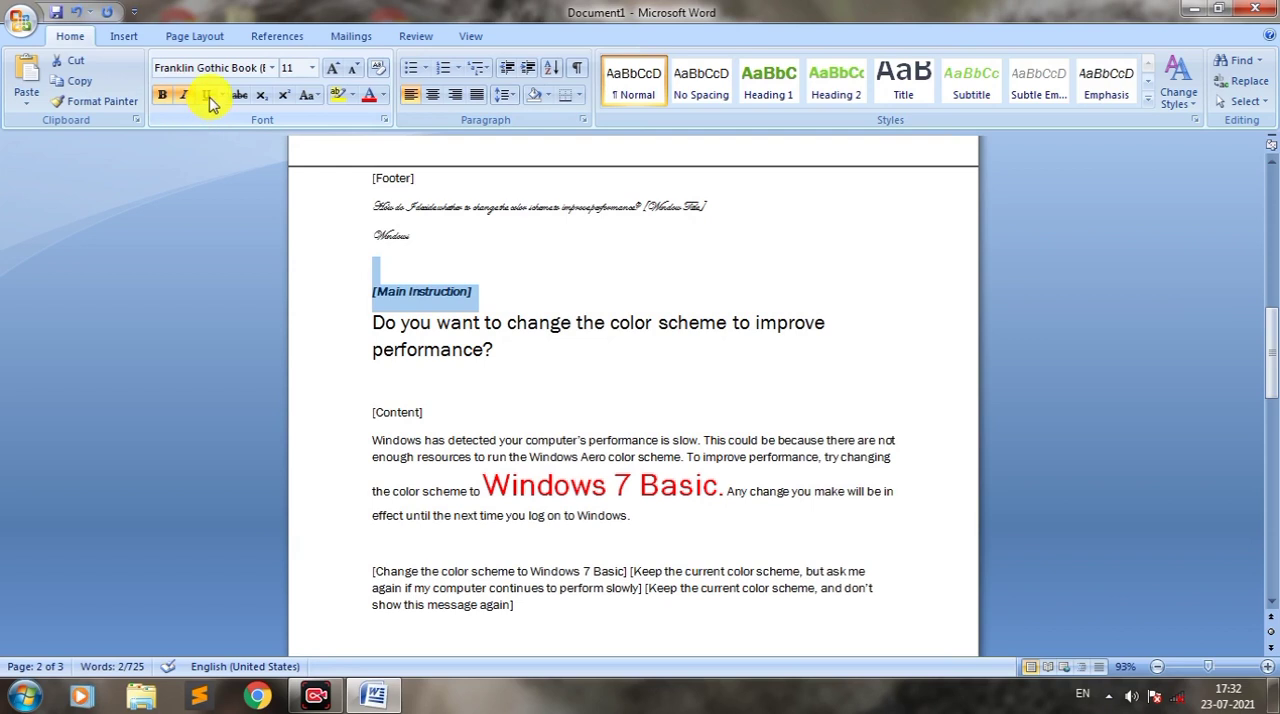
{"action": "left_click", "coordinate": [208, 96]}
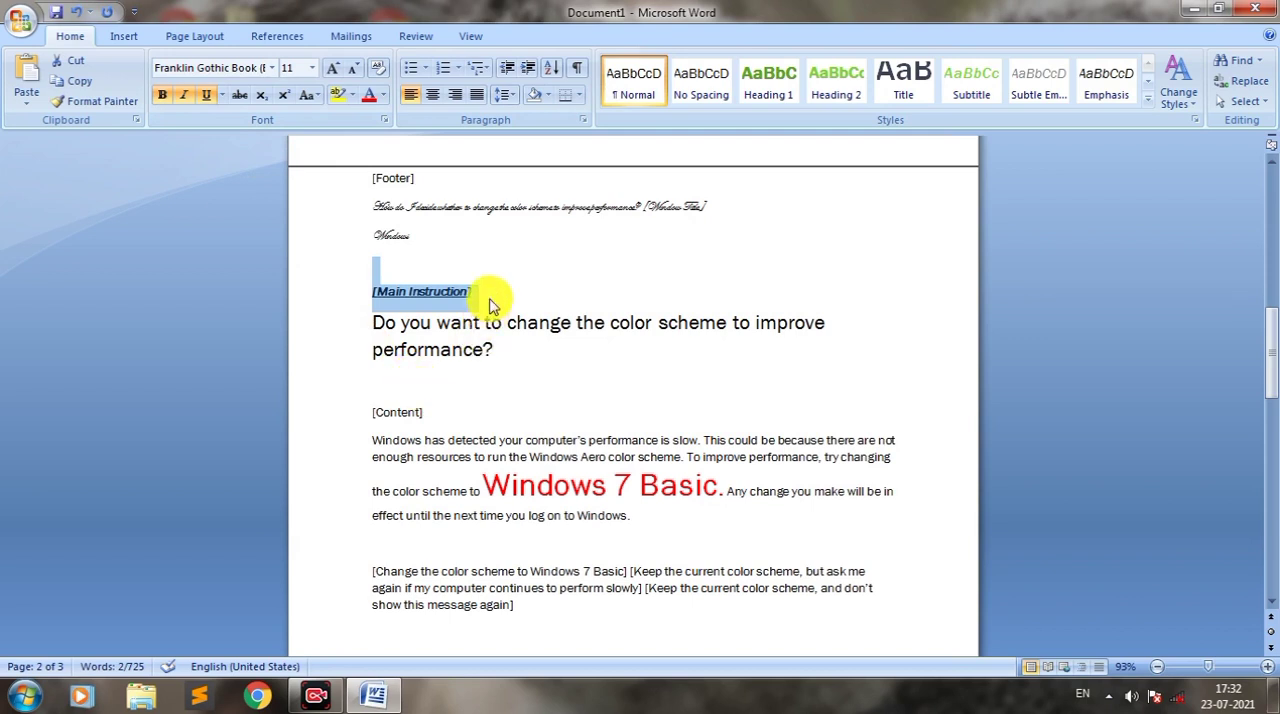
{"action": "left_click", "coordinate": [444, 417]}
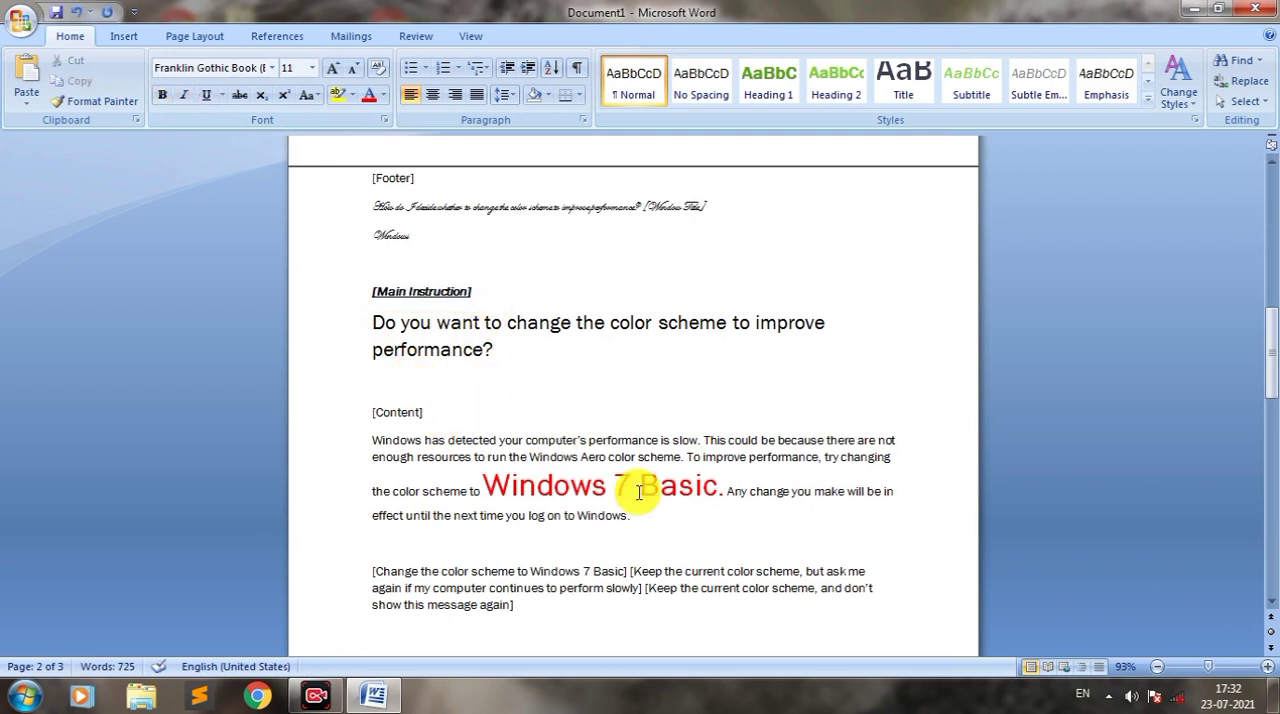
Step: Underline the red "Windows 7 Basic" text in the content paragraph, and change its underline style to double
{"action": "left_click_drag", "start_coordinate": [718, 488], "coordinate": [536, 493]}
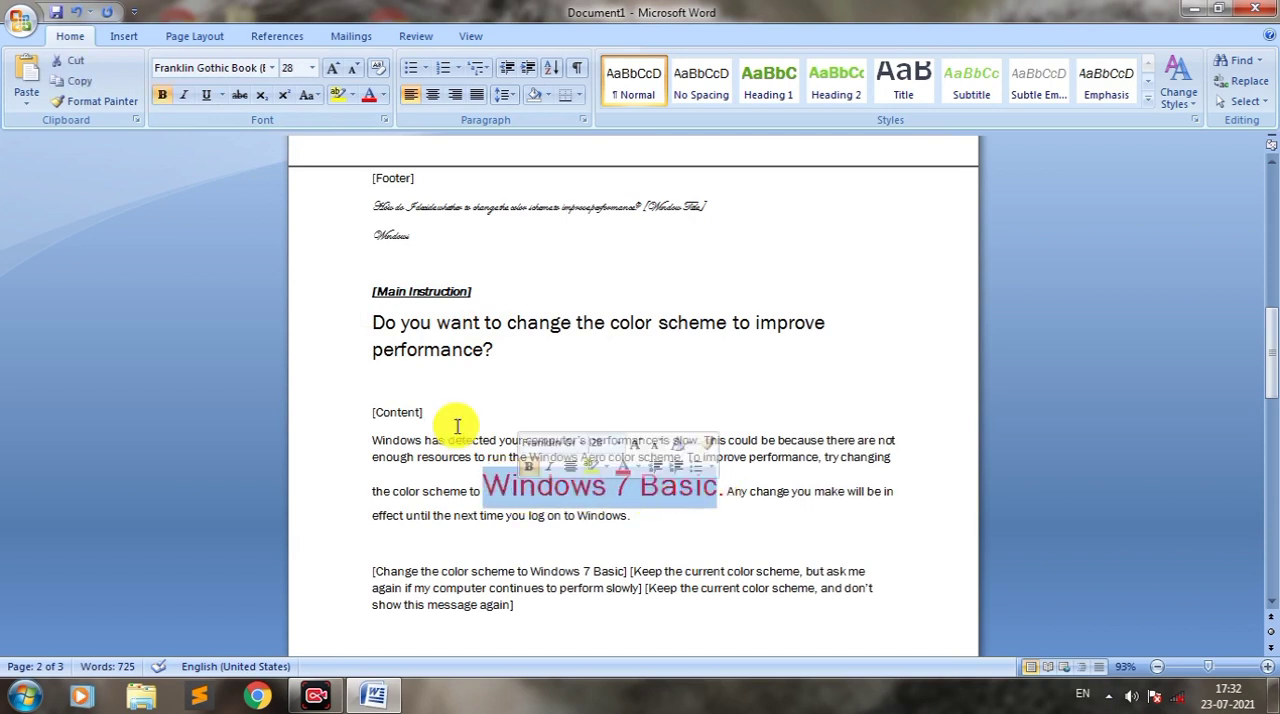
{"action": "left_click", "coordinate": [205, 96]}
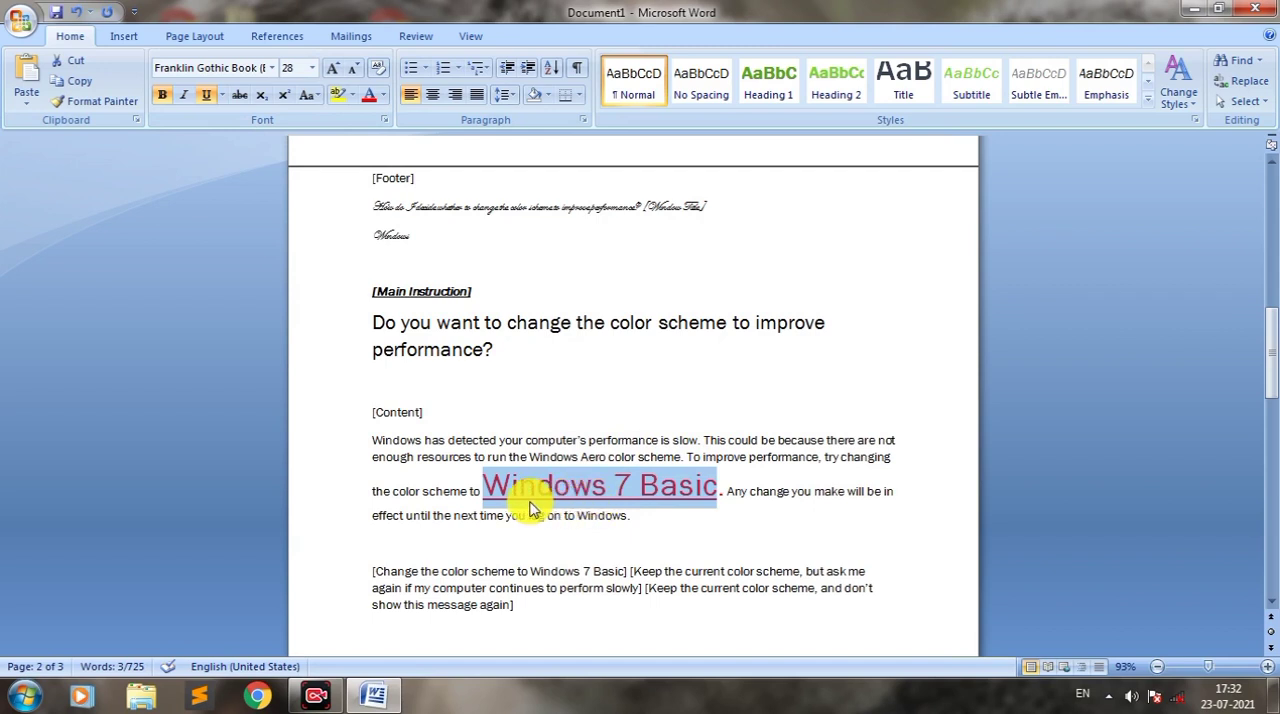
{"action": "left_click", "coordinate": [222, 96]}
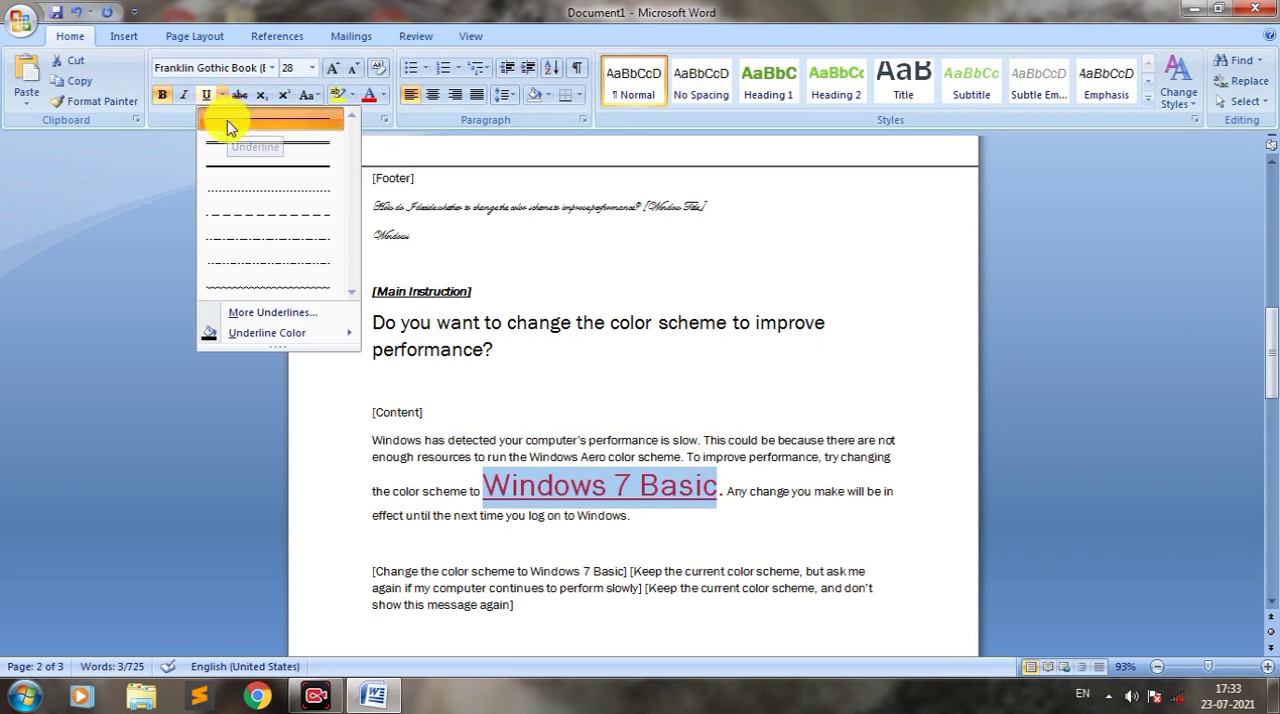
{"action": "left_click", "coordinate": [227, 120]}
{"action": "left_click", "coordinate": [884, 160]}
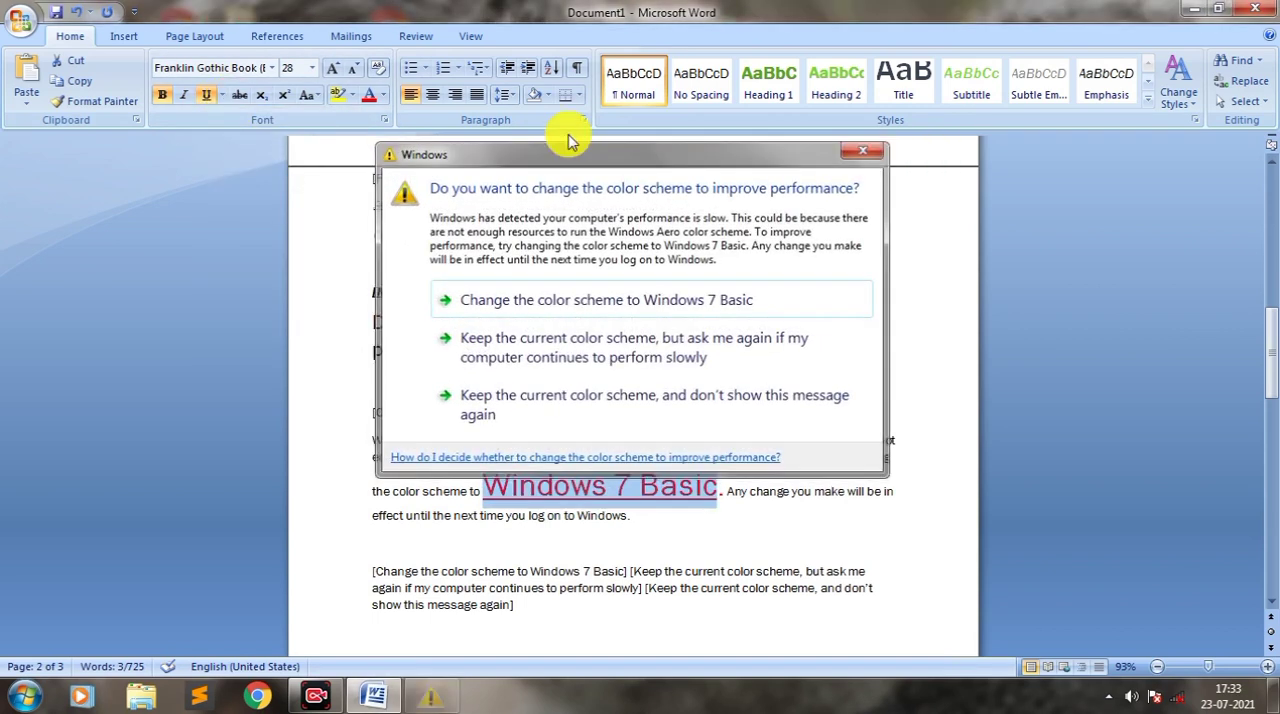
{"action": "left_click", "coordinate": [222, 96]}
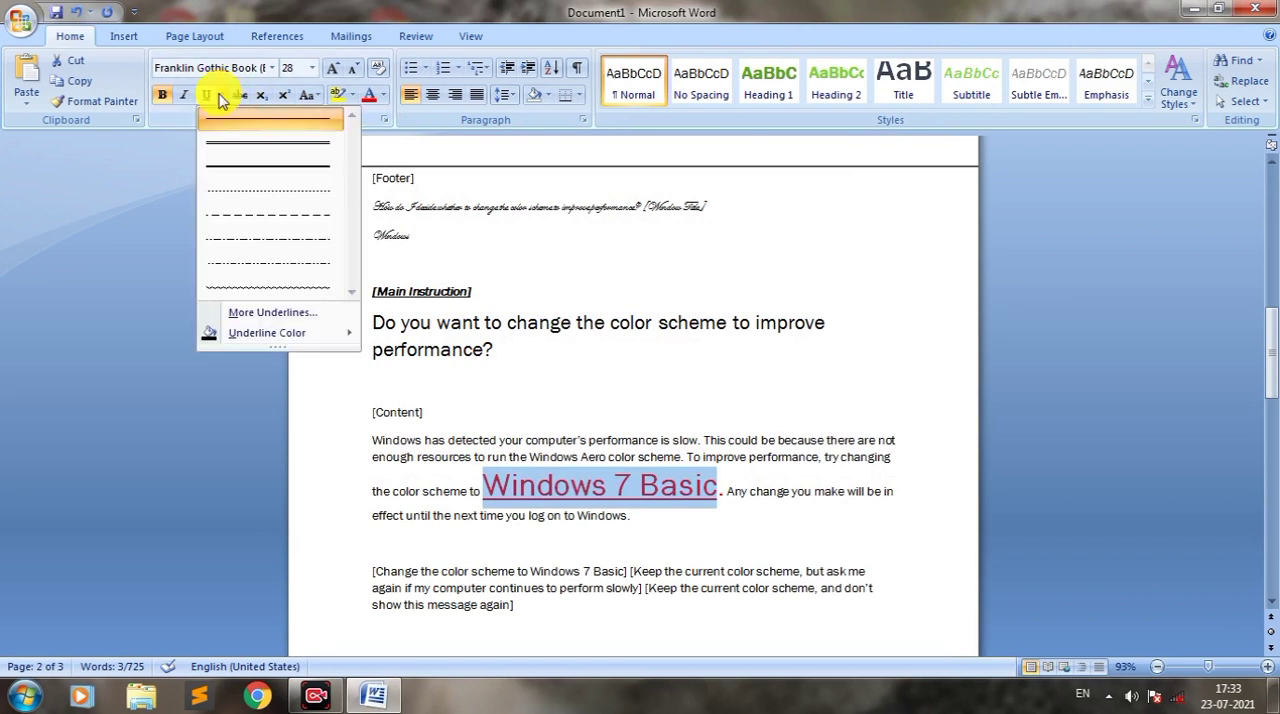
{"action": "left_click", "coordinate": [270, 151]}
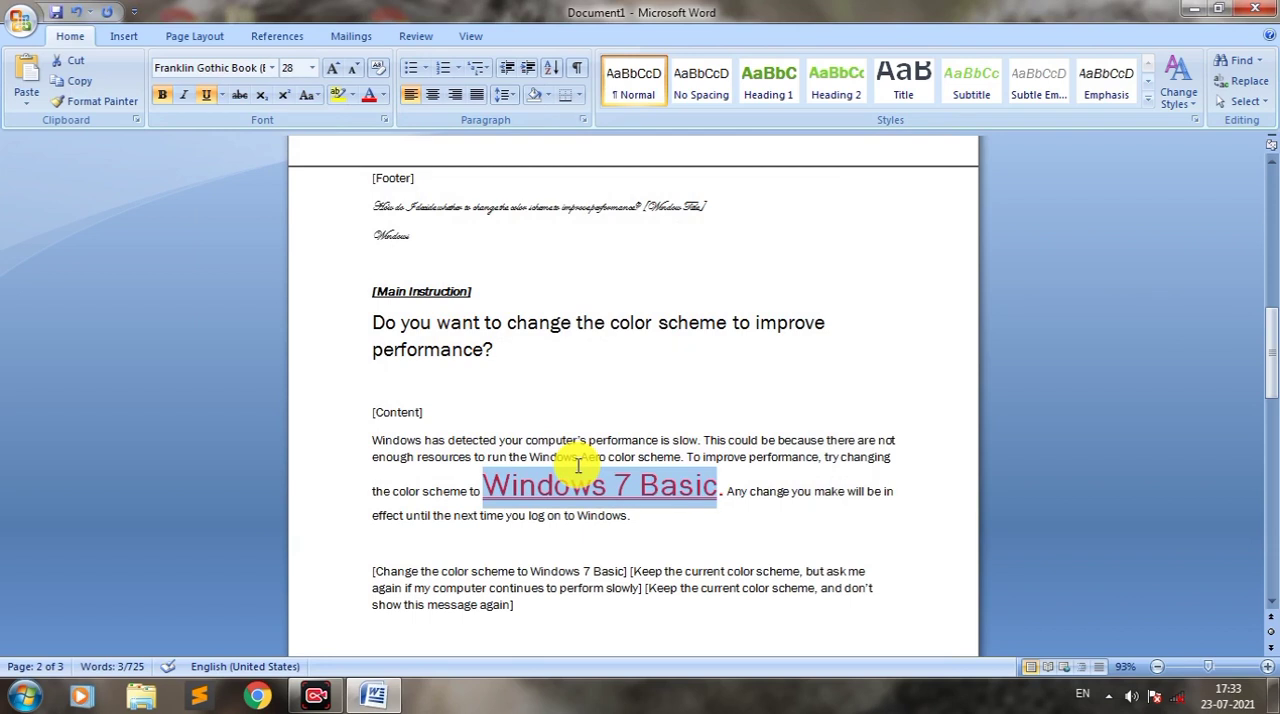
Step: Set the underline color of the red "Windows 7 Basic" text to standard dark blue
{"action": "left_click", "coordinate": [223, 97]}
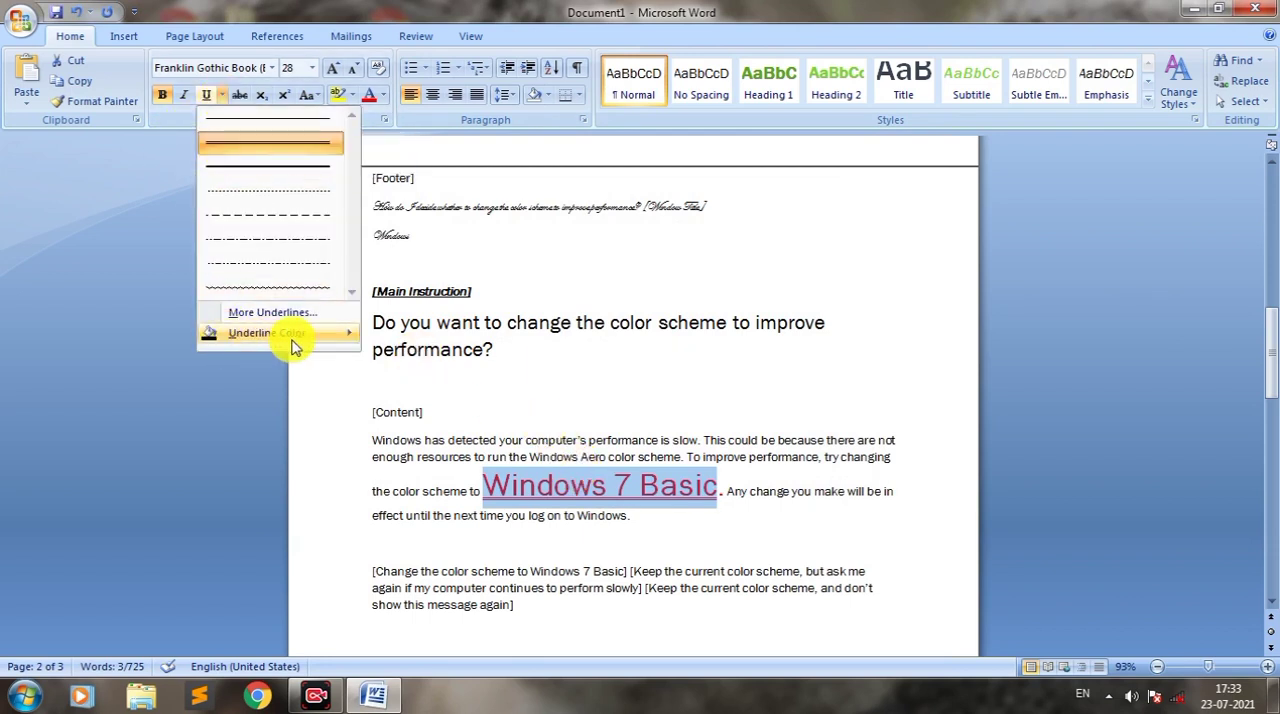
{"action": "mouse_move", "coordinate": [255, 341]}
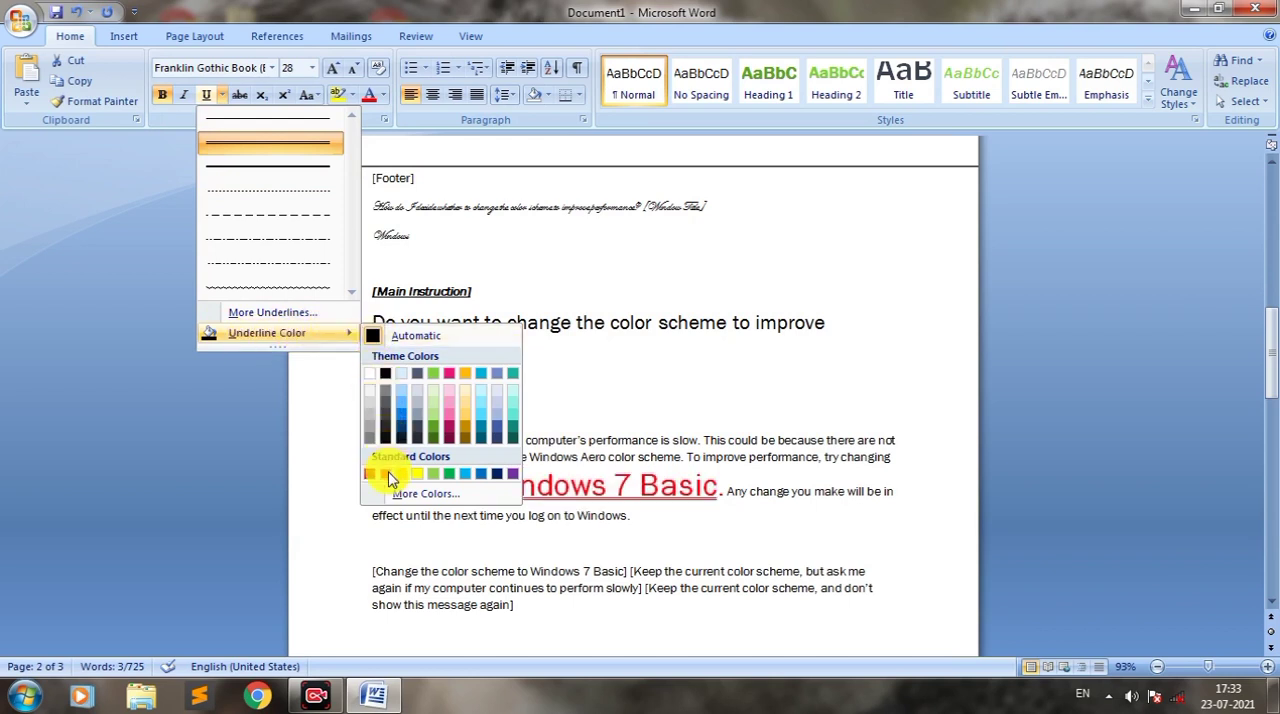
{"action": "left_click", "coordinate": [497, 481]}
{"action": "left_click", "coordinate": [492, 486]}
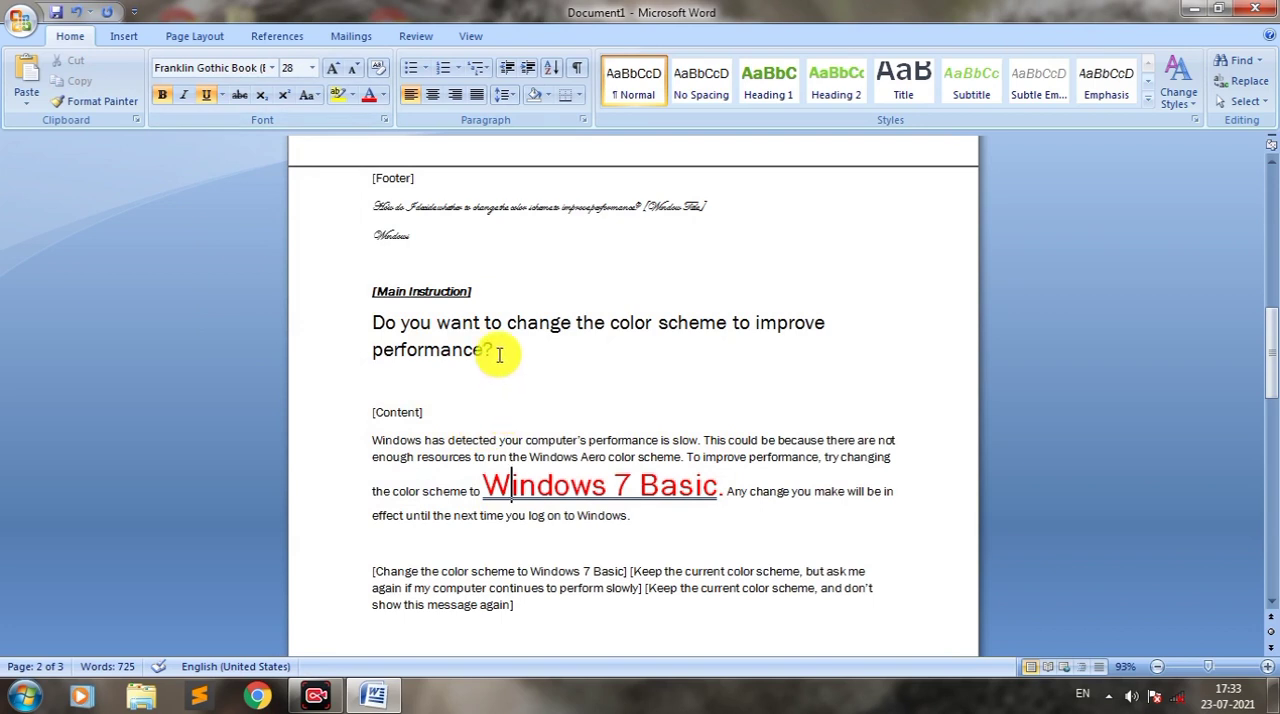
Step: Apply strikethrough to the whole "Do you want to change the color scheme to improve performance?" question
{"action": "left_click_drag", "start_coordinate": [498, 352], "coordinate": [378, 323]}
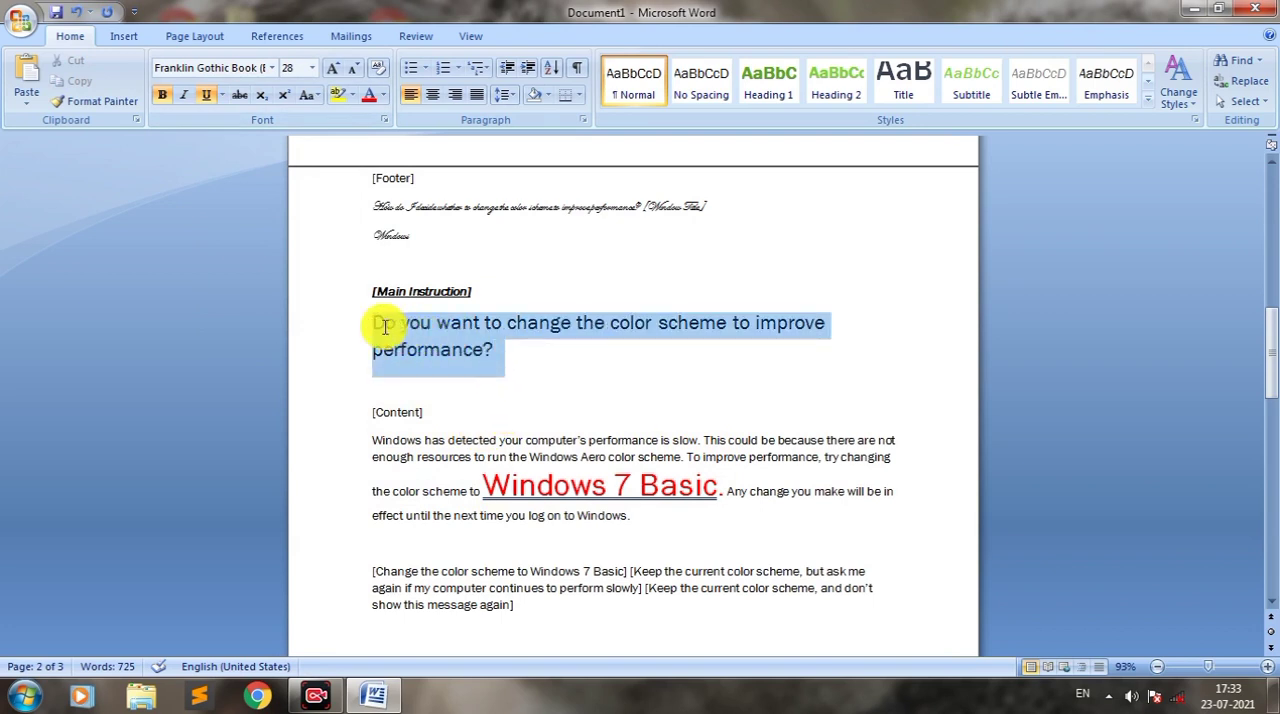
{"action": "left_click", "coordinate": [240, 95]}
{"action": "left_click", "coordinate": [476, 358]}
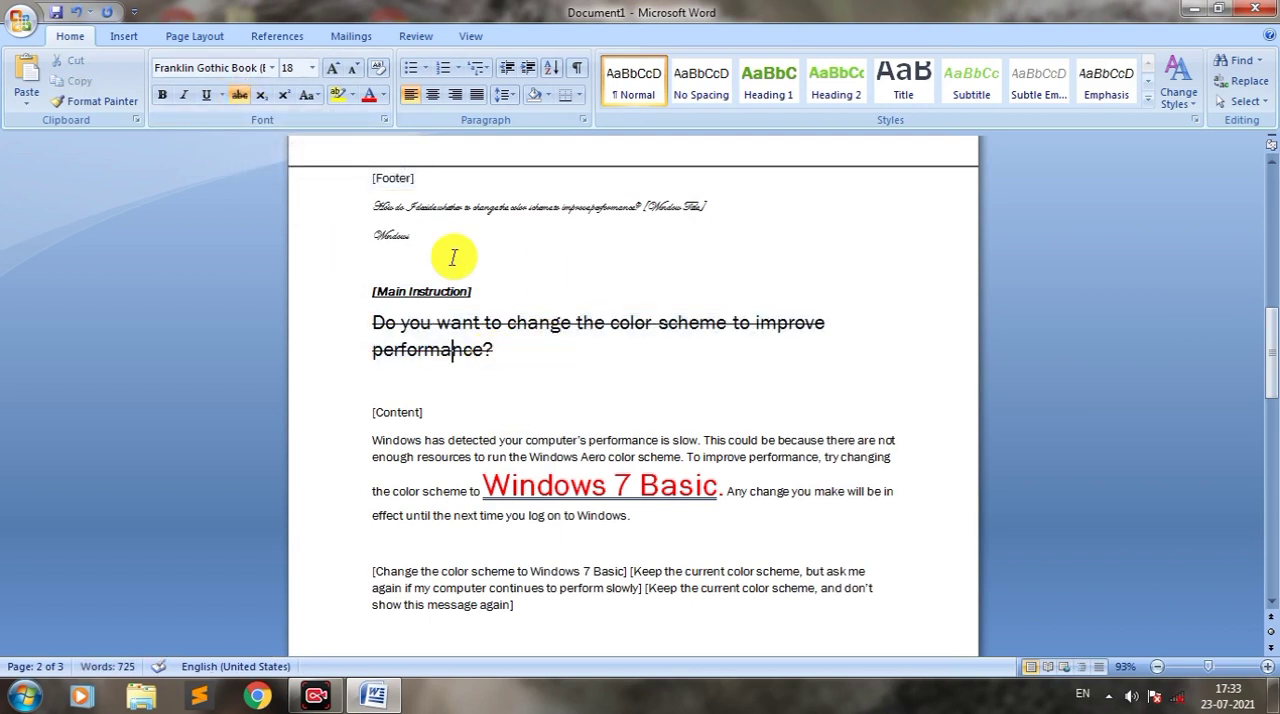
Step: Add a line below the script-style "Windows" text, and write "(A+b)" on the empty line below the content paragraph
{"action": "left_click", "coordinate": [421, 254]}
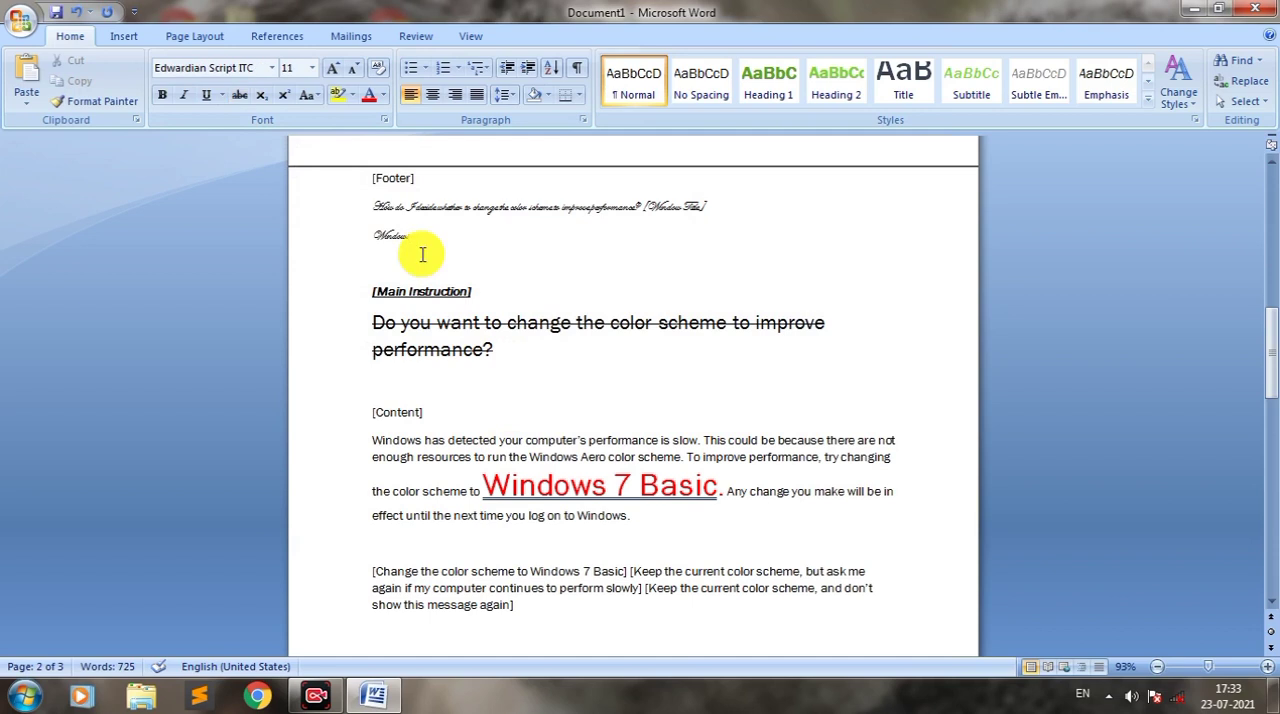
{"action": "key", "text": "Return"}
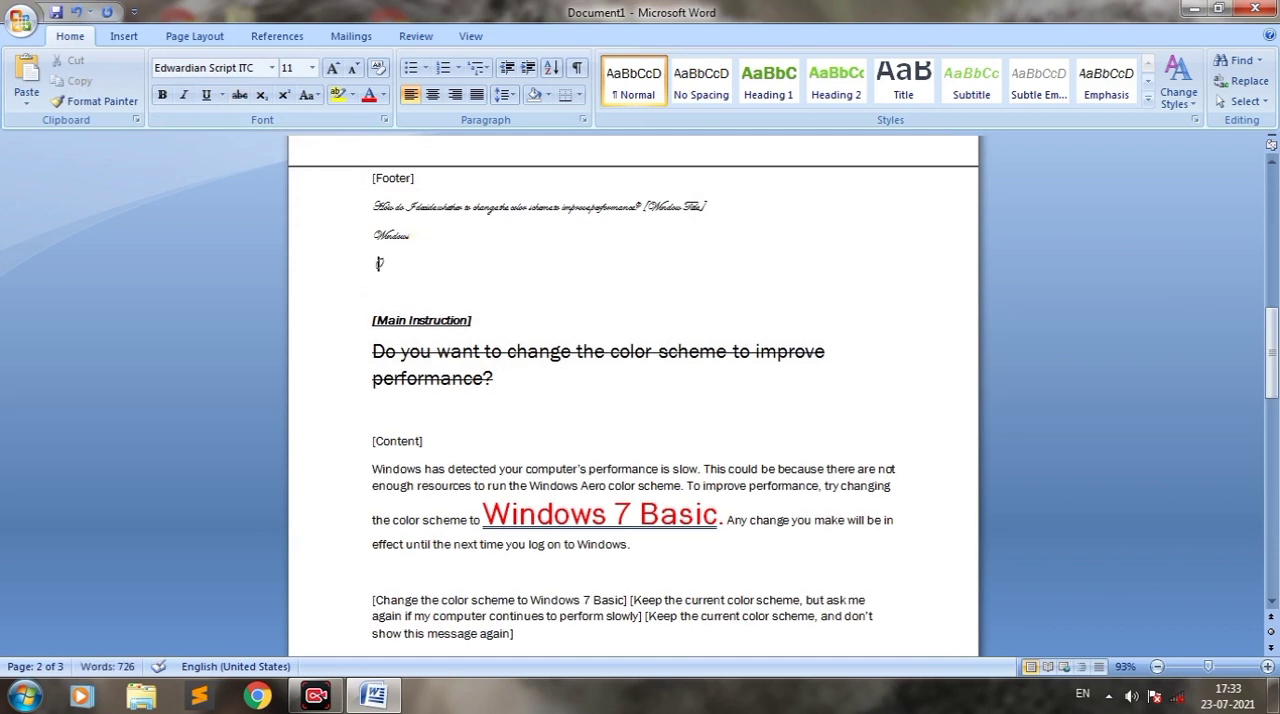
{"action": "left_click", "coordinate": [538, 585]}
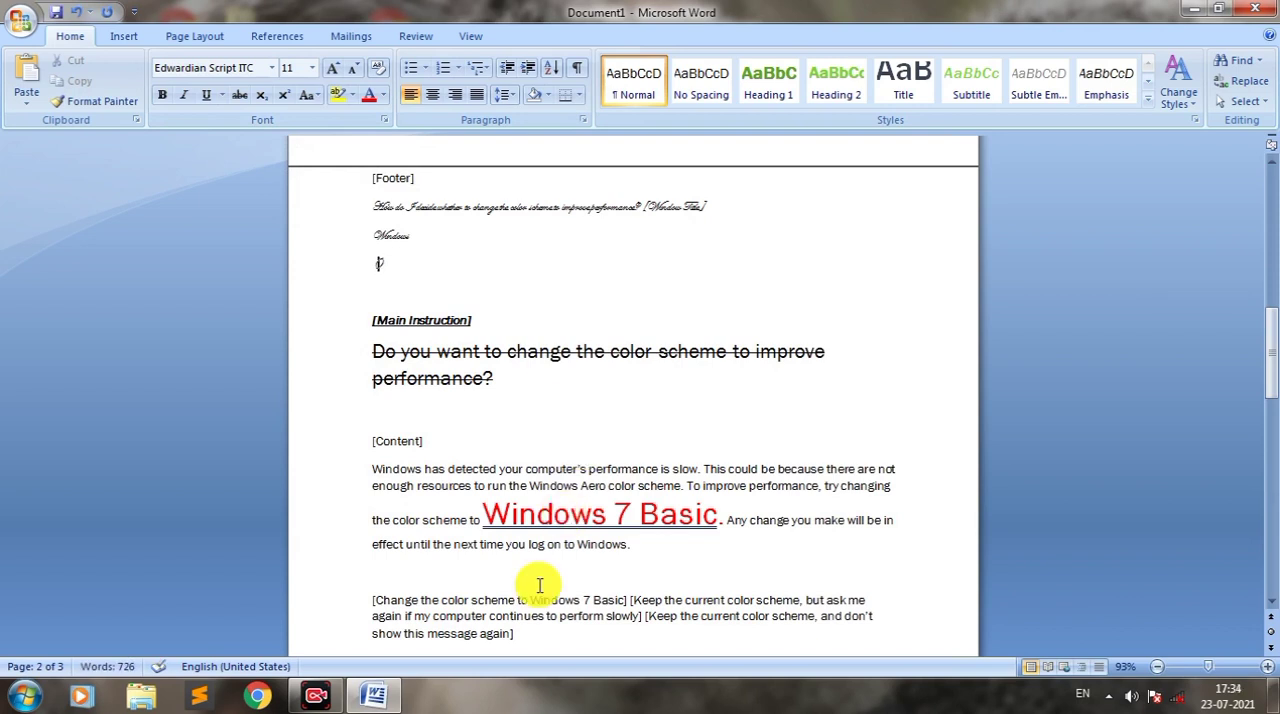
{"action": "type", "text": "a="}
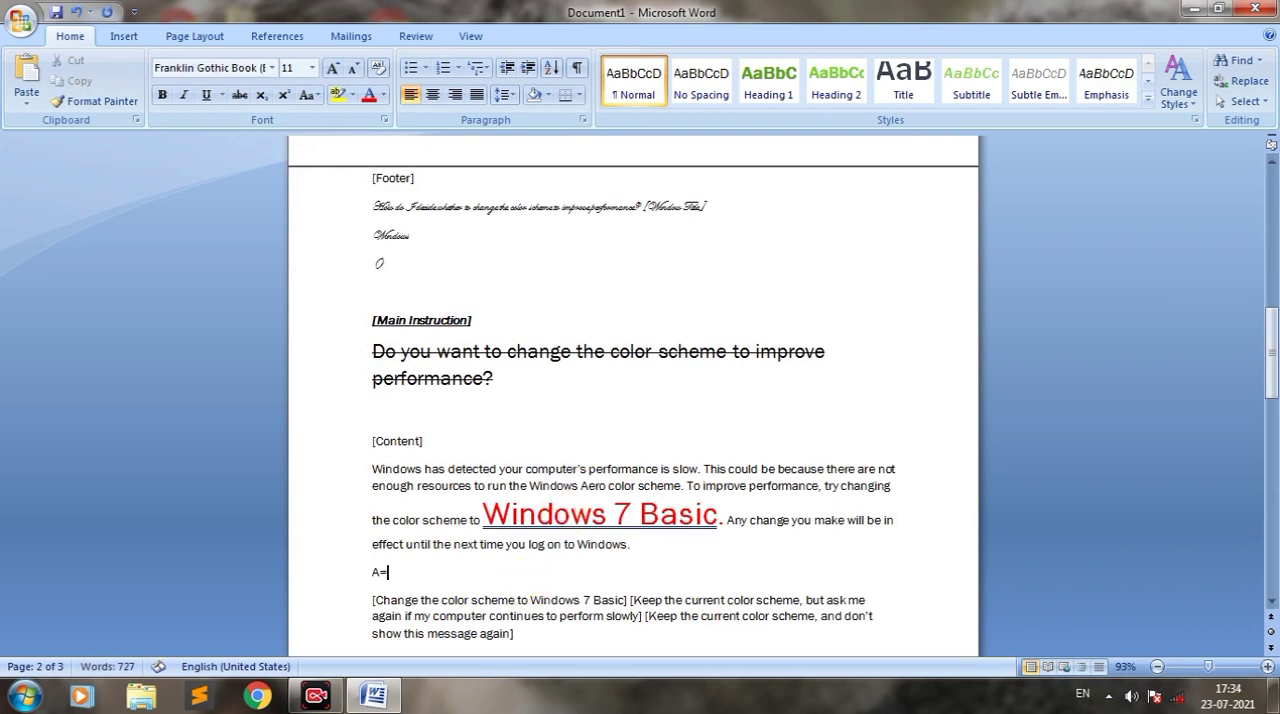
{"action": "type", "text": "+b"}
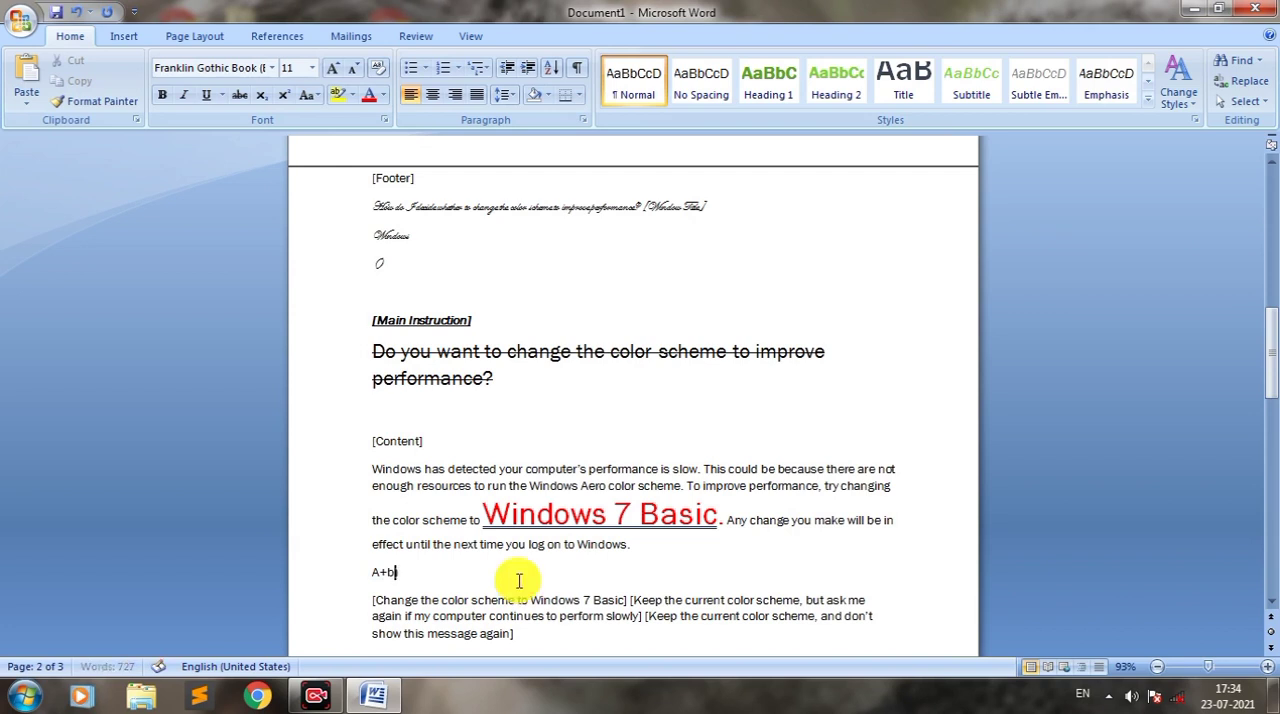
{"action": "type", "text": "("}
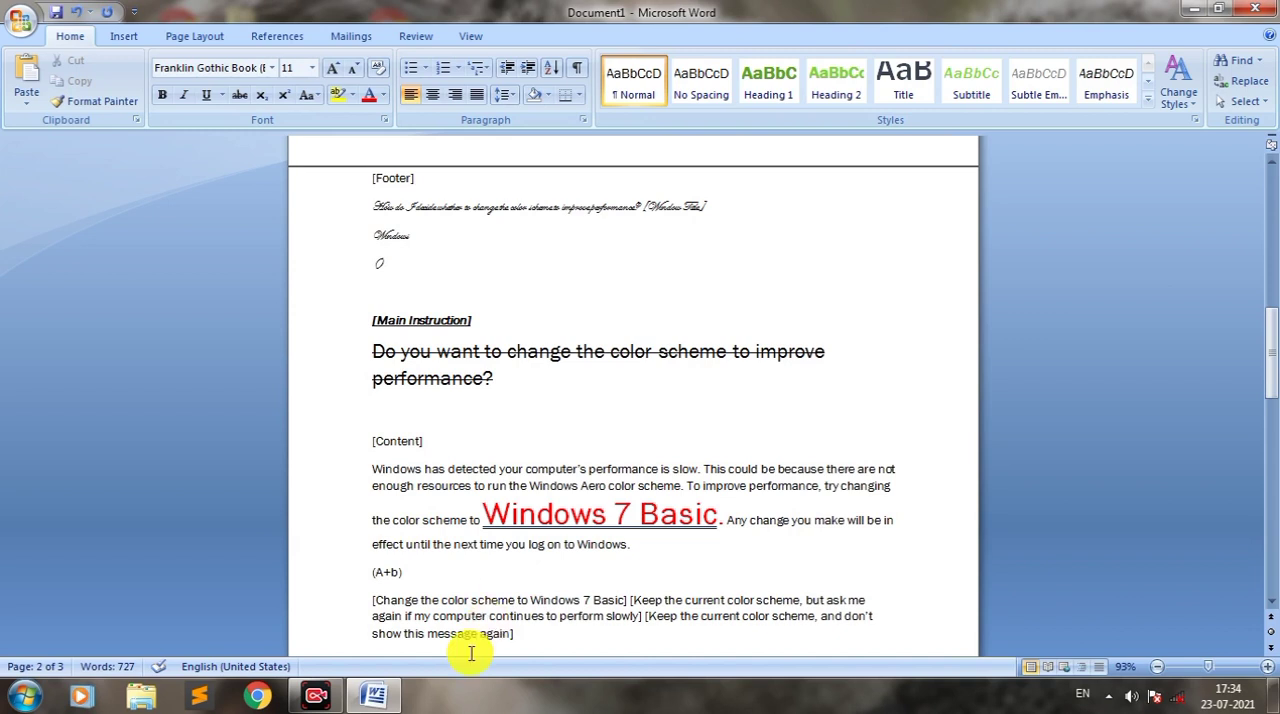
Step: Enlarge the "(A+b)" expression to font size 80
{"action": "left_click_drag", "start_coordinate": [414, 584], "coordinate": [343, 580]}
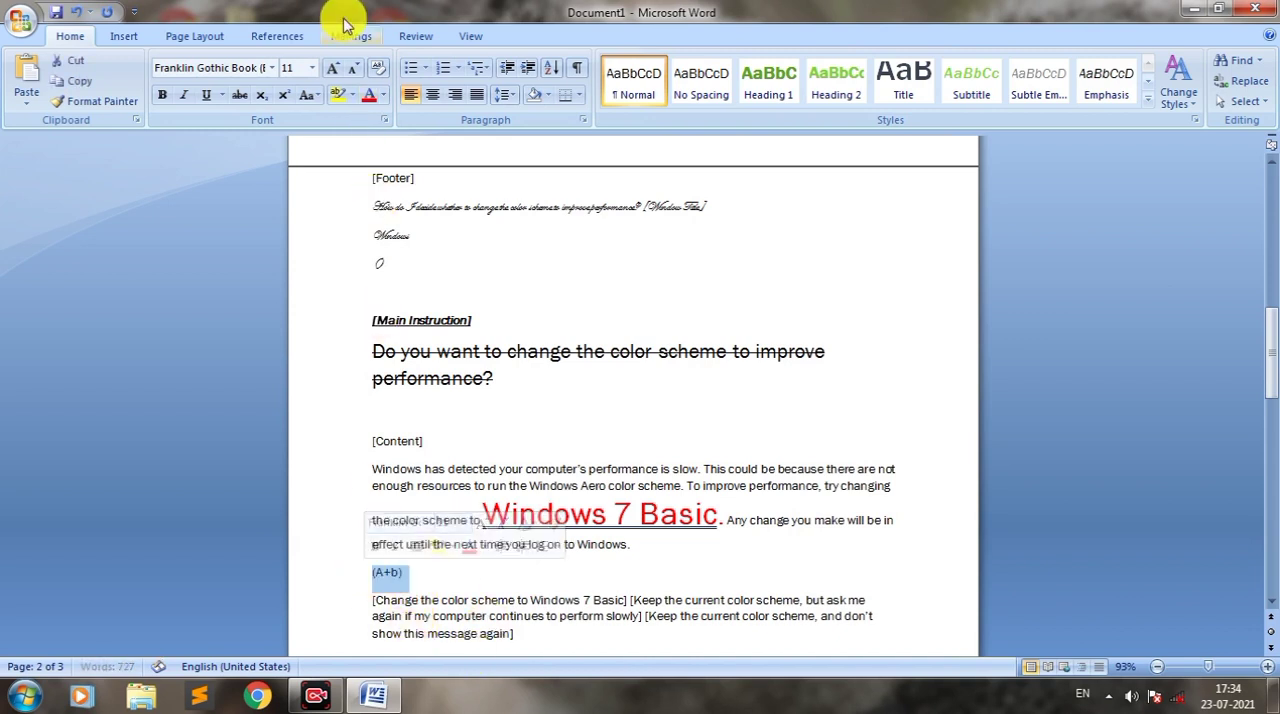
{"action": "left_click", "coordinate": [331, 70]}
{"action": "left_click", "coordinate": [331, 70]}
{"action": "left_click", "coordinate": [331, 70]}
{"action": "left_click", "coordinate": [331, 70]}
{"action": "left_click", "coordinate": [331, 70]}
{"action": "left_click", "coordinate": [331, 70]}
{"action": "left_click", "coordinate": [331, 70]}
{"action": "left_click", "coordinate": [331, 70]}
{"action": "left_click", "coordinate": [331, 70]}
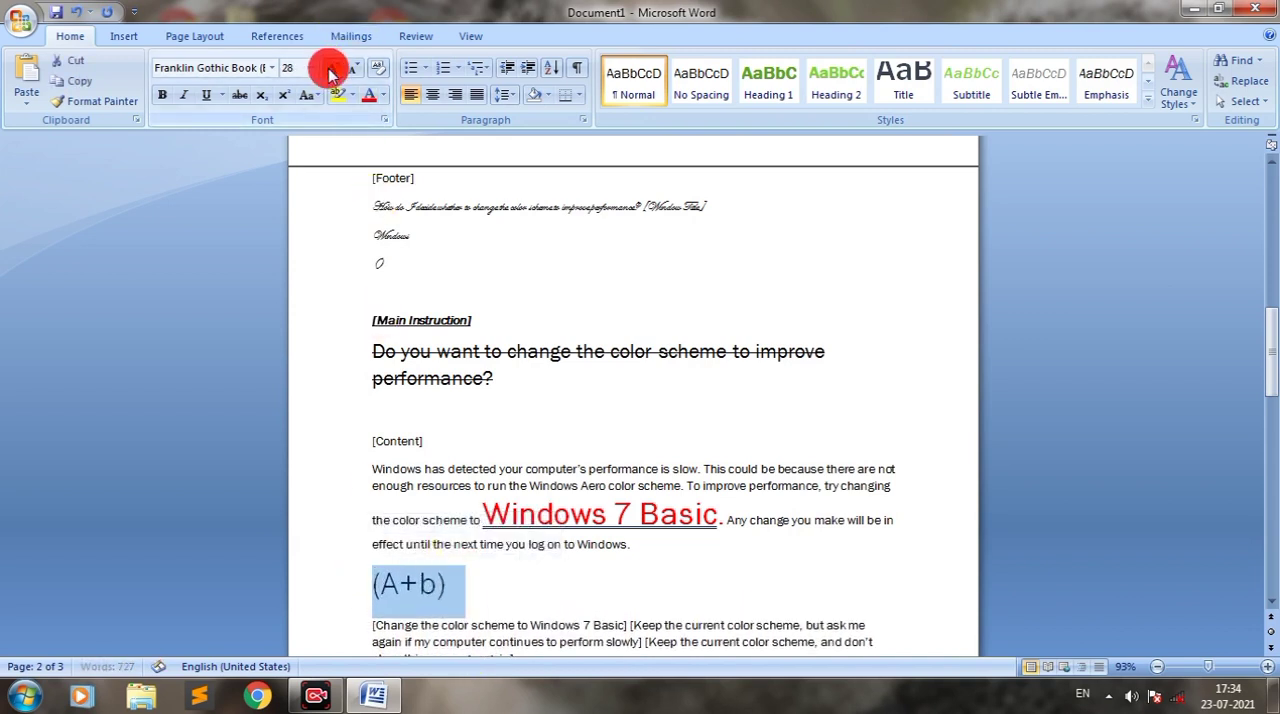
{"action": "left_click", "coordinate": [331, 70]}
{"action": "left_click", "coordinate": [331, 70]}
{"action": "left_click", "coordinate": [331, 70]}
{"action": "left_click", "coordinate": [331, 70]}
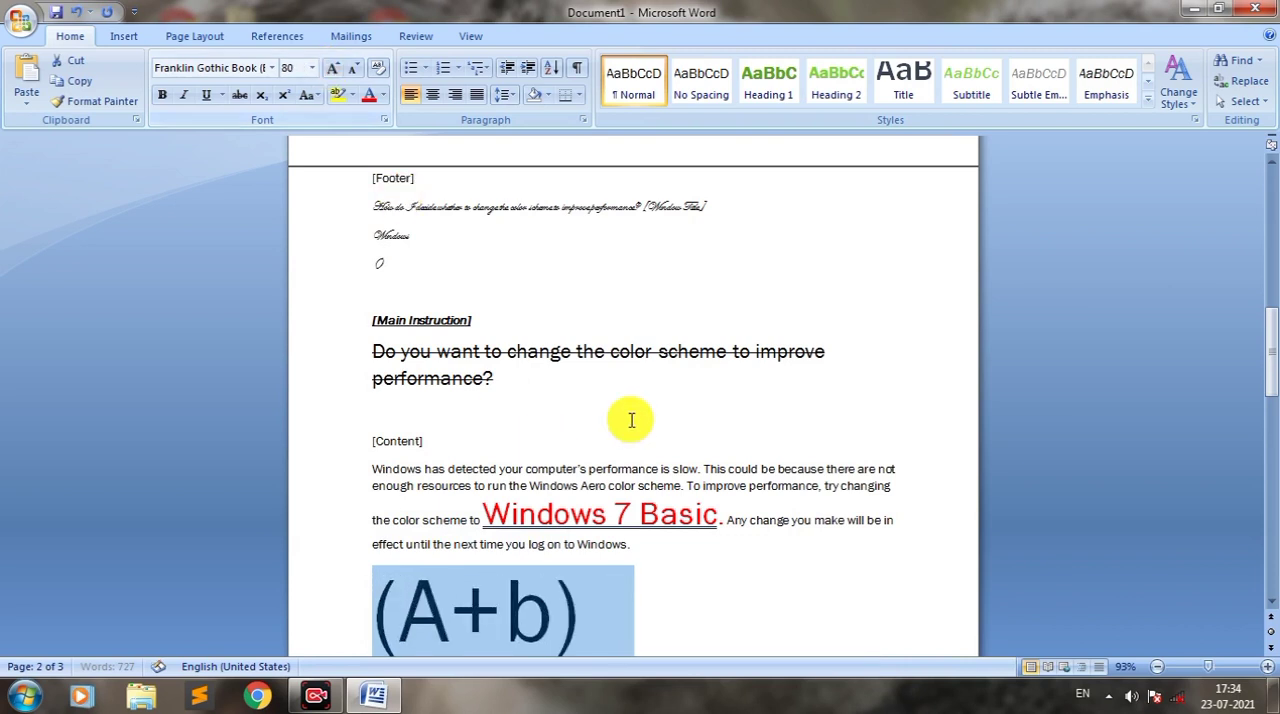
Step: Add a 2 directly after "(A+b)" and format that 2 as superscript
{"action": "left_click", "coordinate": [612, 617]}
{"action": "key", "text": "Down"}
{"action": "key", "text": "Down"}
{"action": "key", "text": "Up"}
{"action": "key", "text": "Up"}
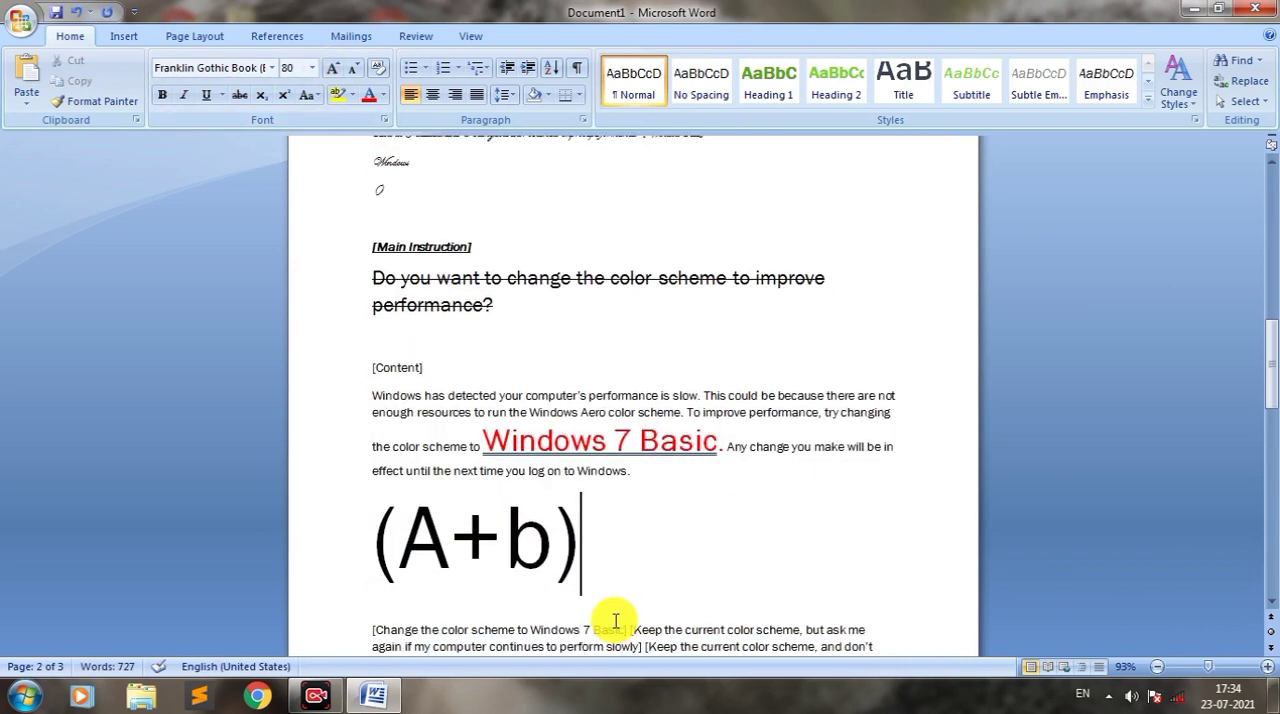
{"action": "type", "text": "2"}
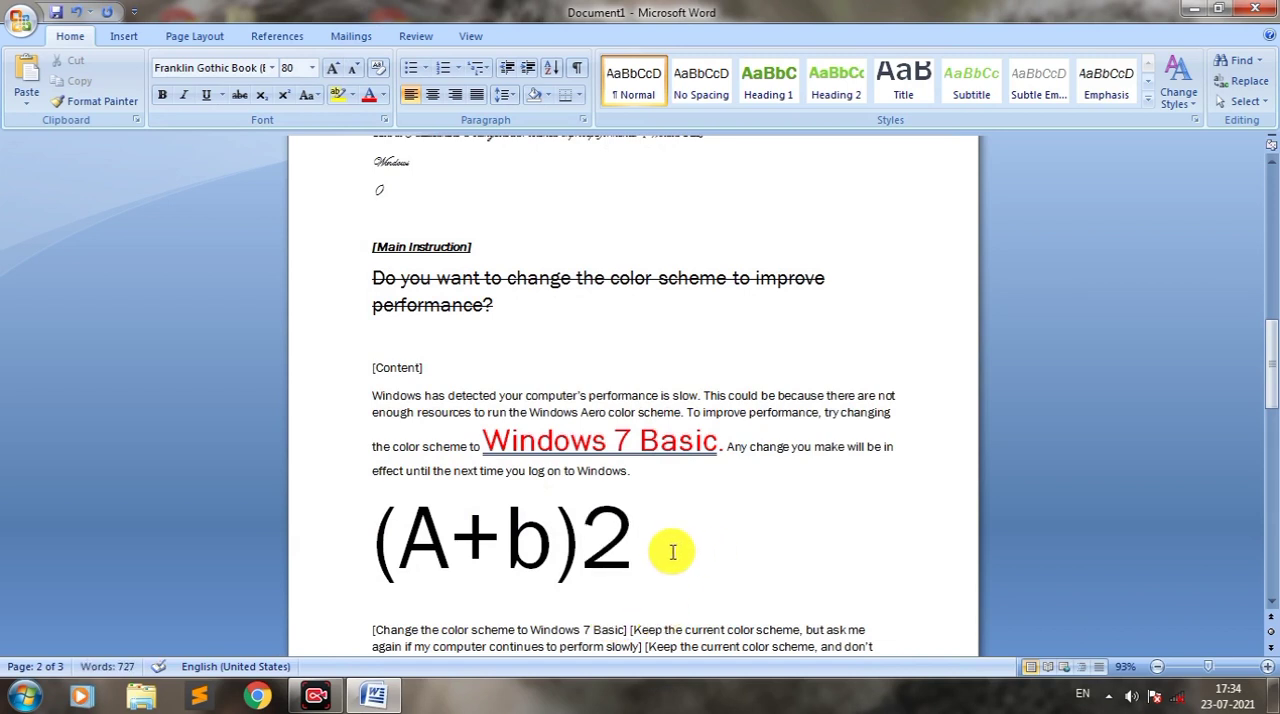
{"action": "double_click", "coordinate": [605, 552]}
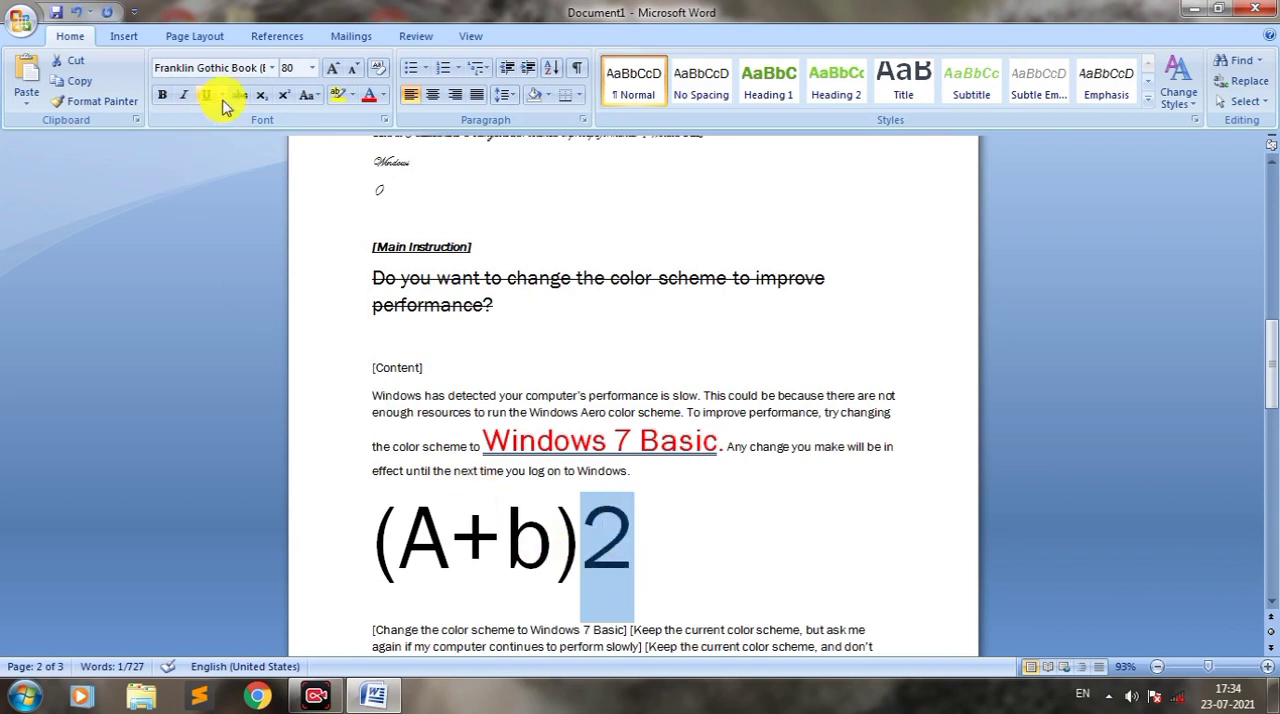
{"action": "left_click", "coordinate": [285, 97]}
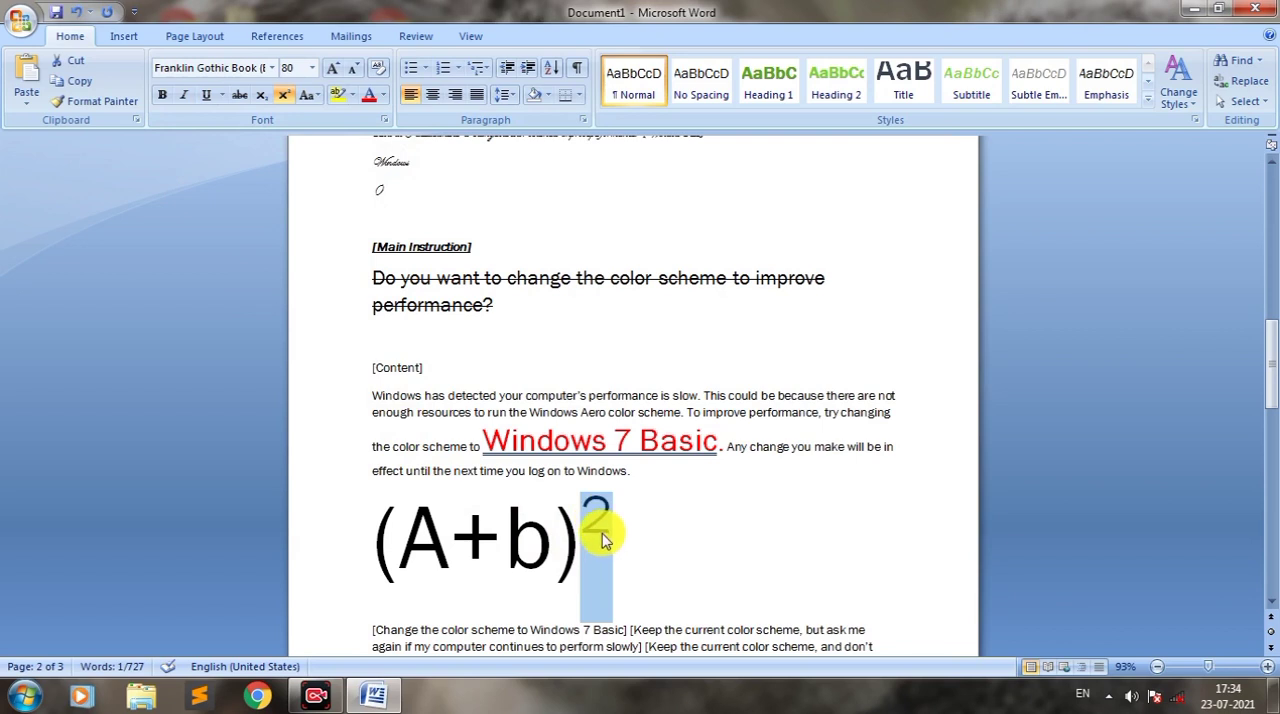
{"action": "left_click", "coordinate": [603, 545]}
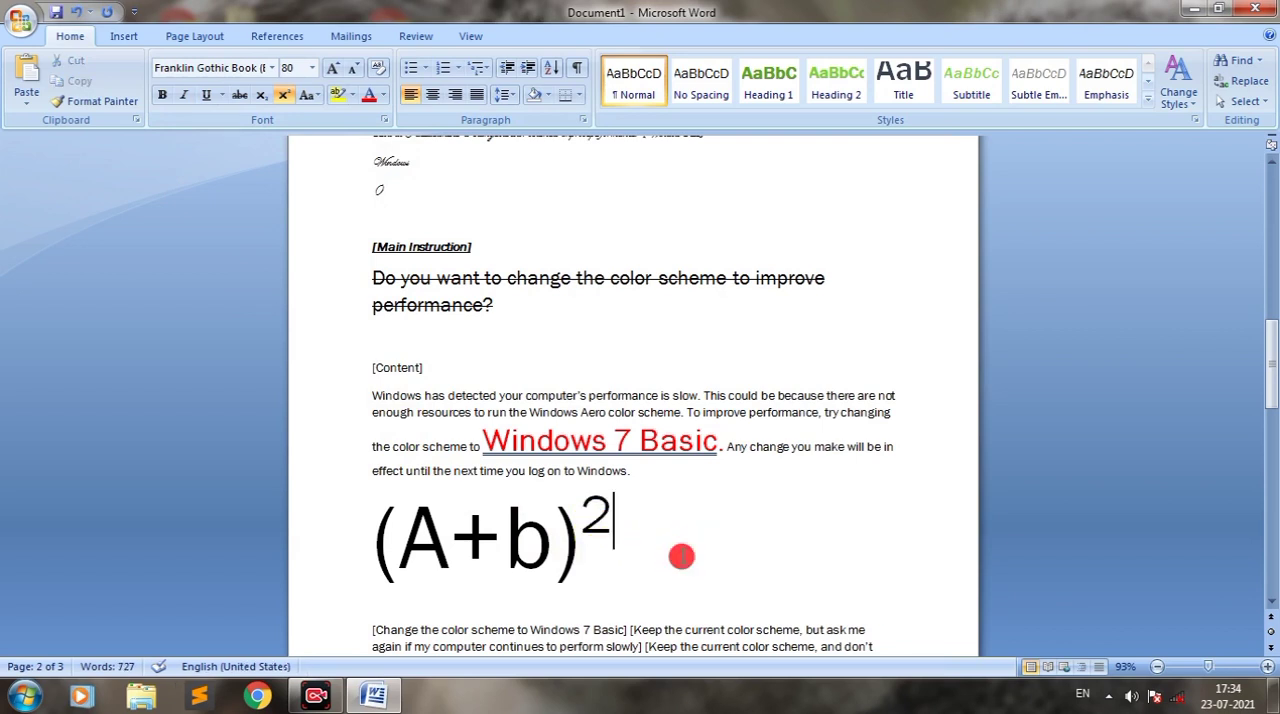
Step: Insert "H2O" in front of the large "(A+b)" expression, dismissing the Windows color scheme prompt
{"action": "left_click", "coordinate": [452, 596]}
{"action": "left_click", "coordinate": [378, 553]}
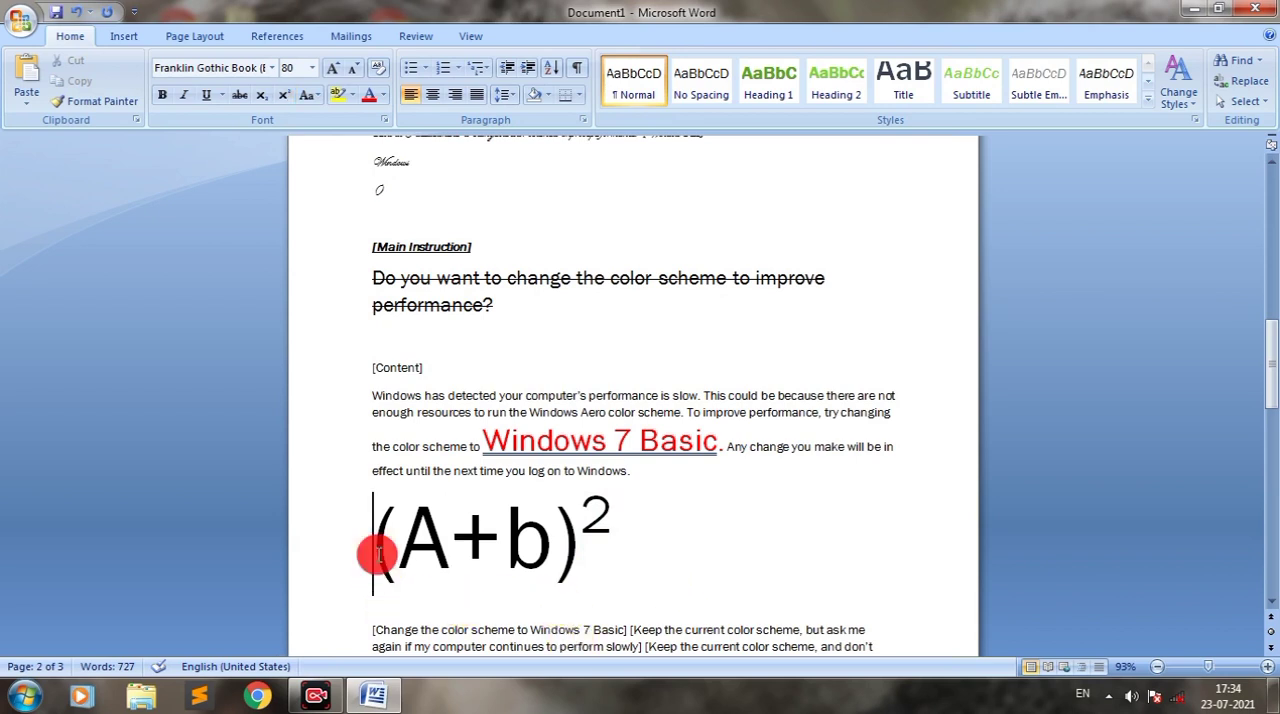
{"action": "type", "text": "H"}
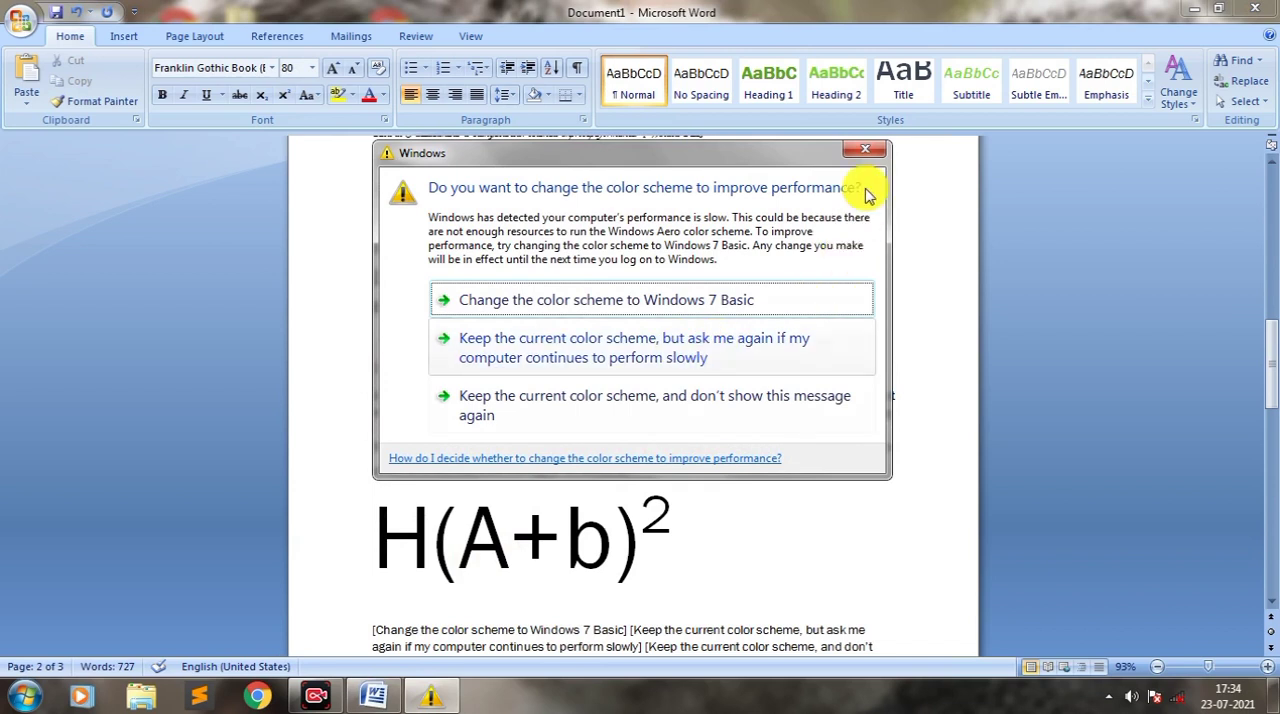
{"action": "left_click", "coordinate": [864, 149]}
{"action": "type", "text": "2"}
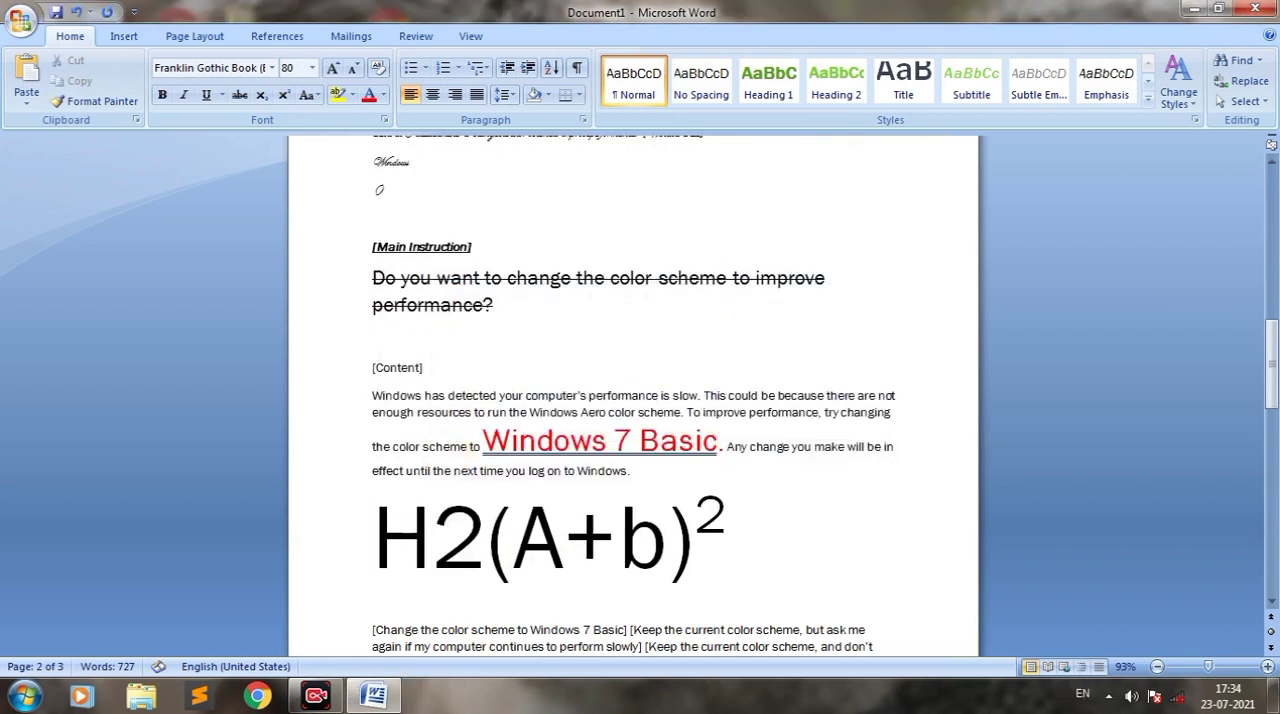
{"action": "type", "text": "O"}
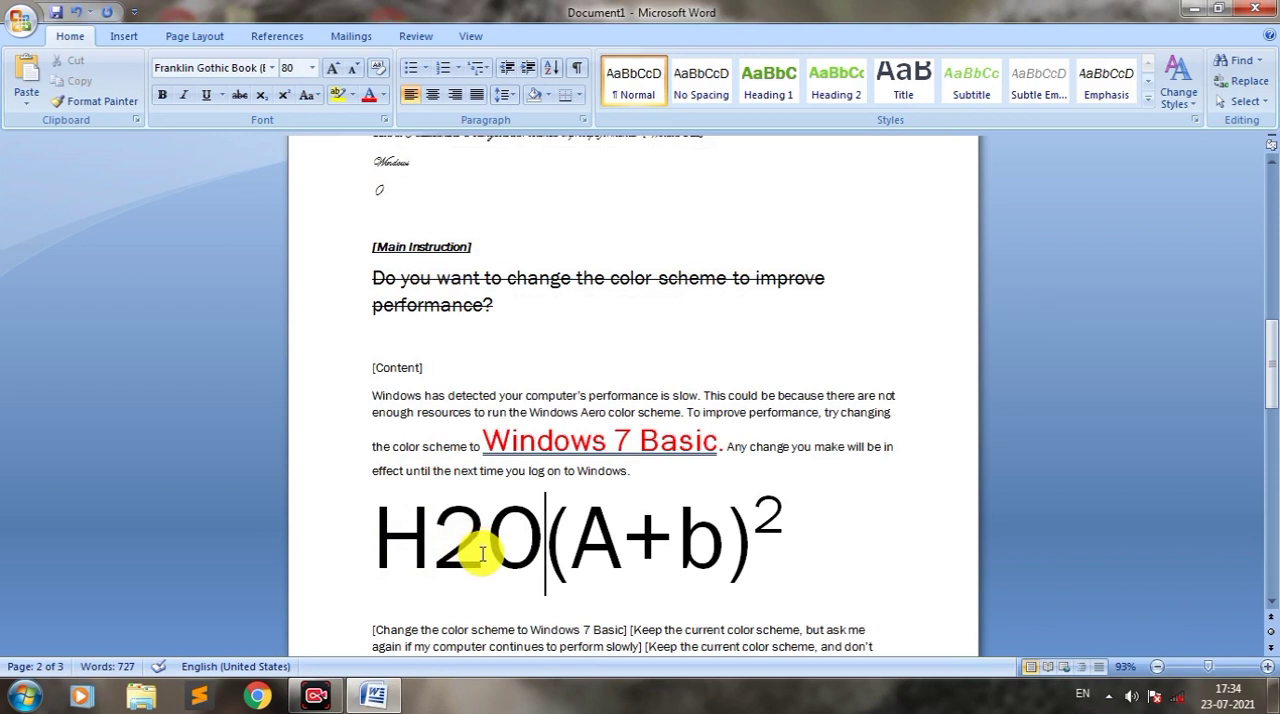
Step: Format the 2 in "H2O" as subscript and put a space between "H2O" and the "(A+b)" expression
{"action": "left_click_drag", "start_coordinate": [481, 553], "coordinate": [451, 557]}
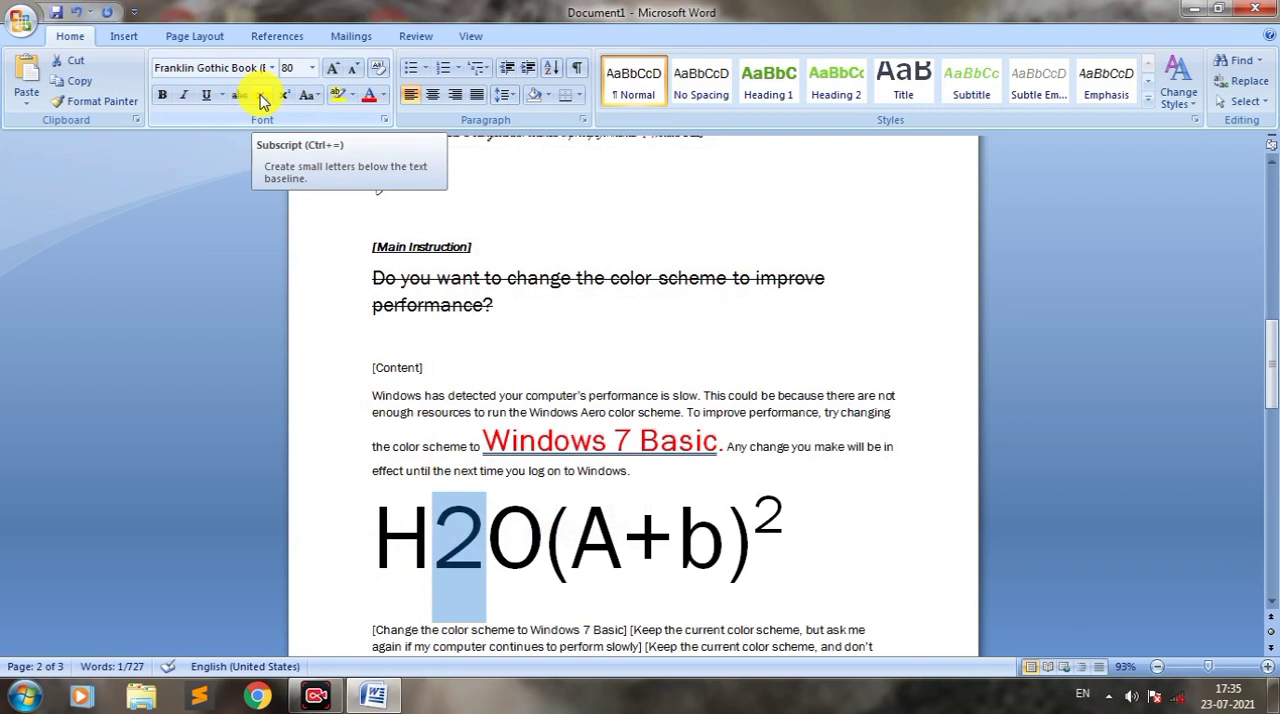
{"action": "left_click", "coordinate": [261, 97]}
{"action": "left_click", "coordinate": [449, 565]}
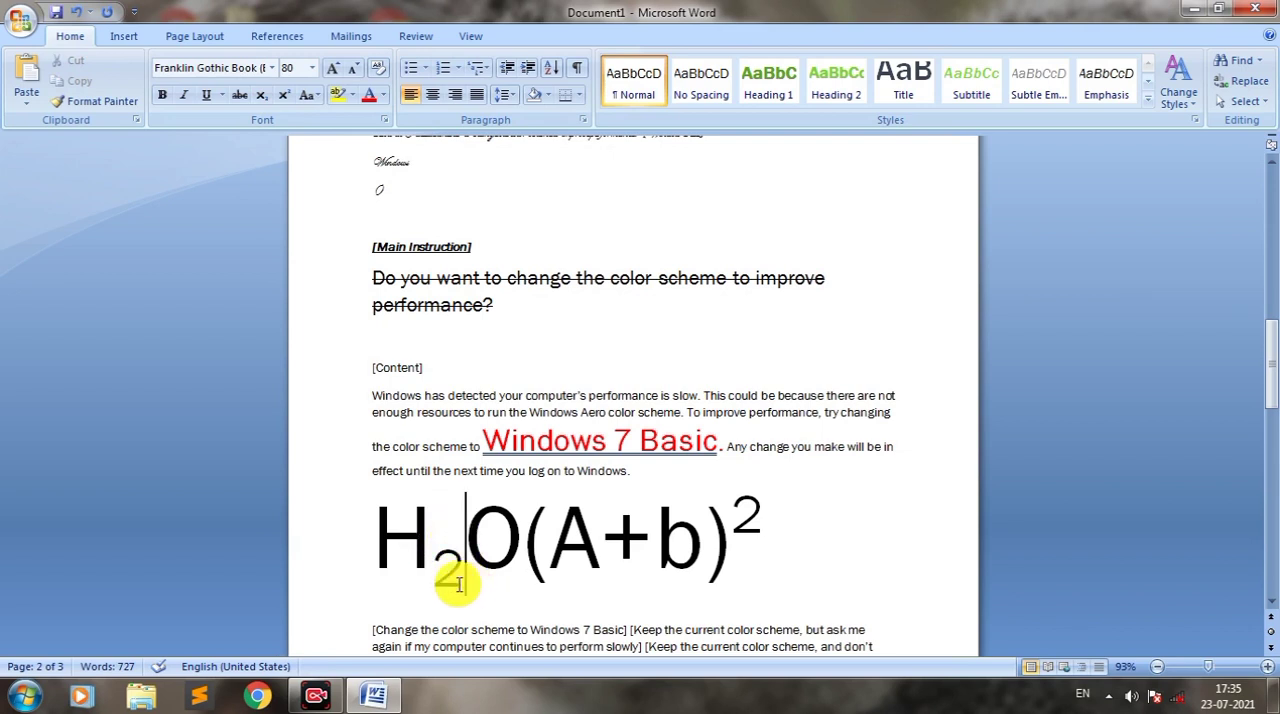
{"action": "left_click_drag", "start_coordinate": [459, 584], "coordinate": [437, 580]}
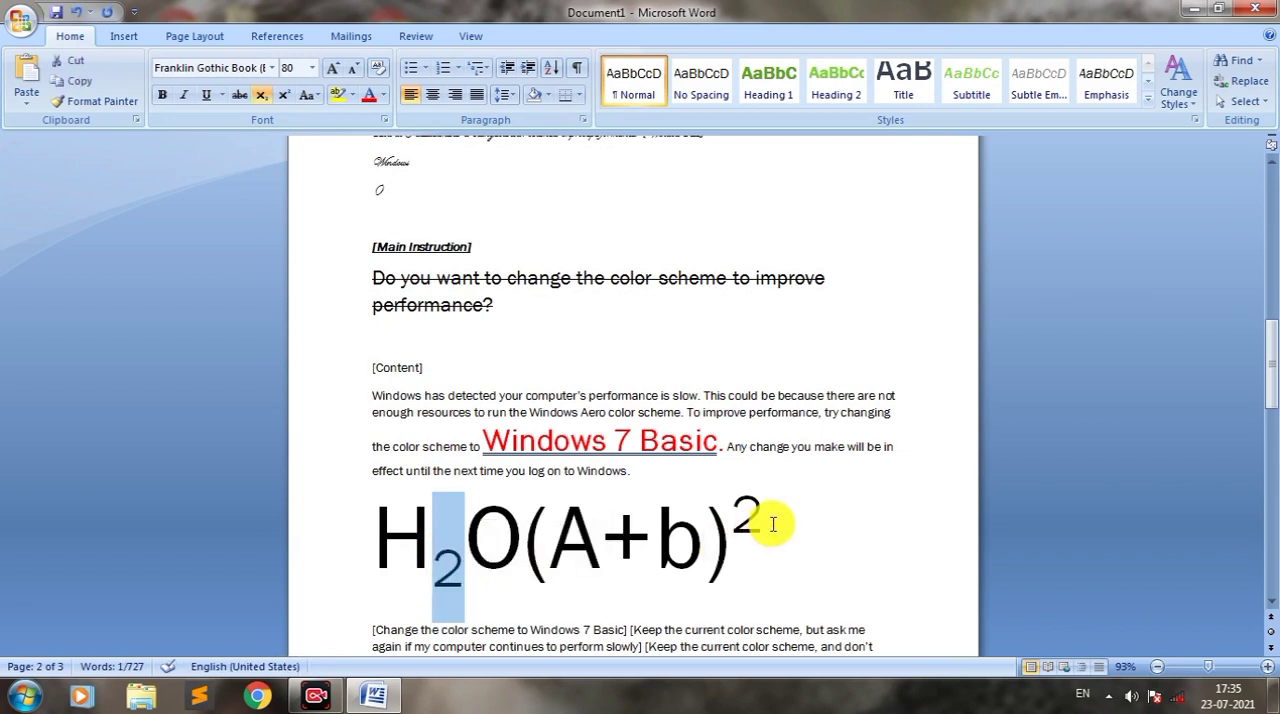
{"action": "mouse_move", "coordinate": [768, 522]}
{"action": "left_mouse_down"}
{"action": "mouse_move", "coordinate": [737, 520]}
{"action": "mouse_move", "coordinate": [745, 533]}
{"action": "left_mouse_up"}
{"action": "left_click", "coordinate": [522, 540]}
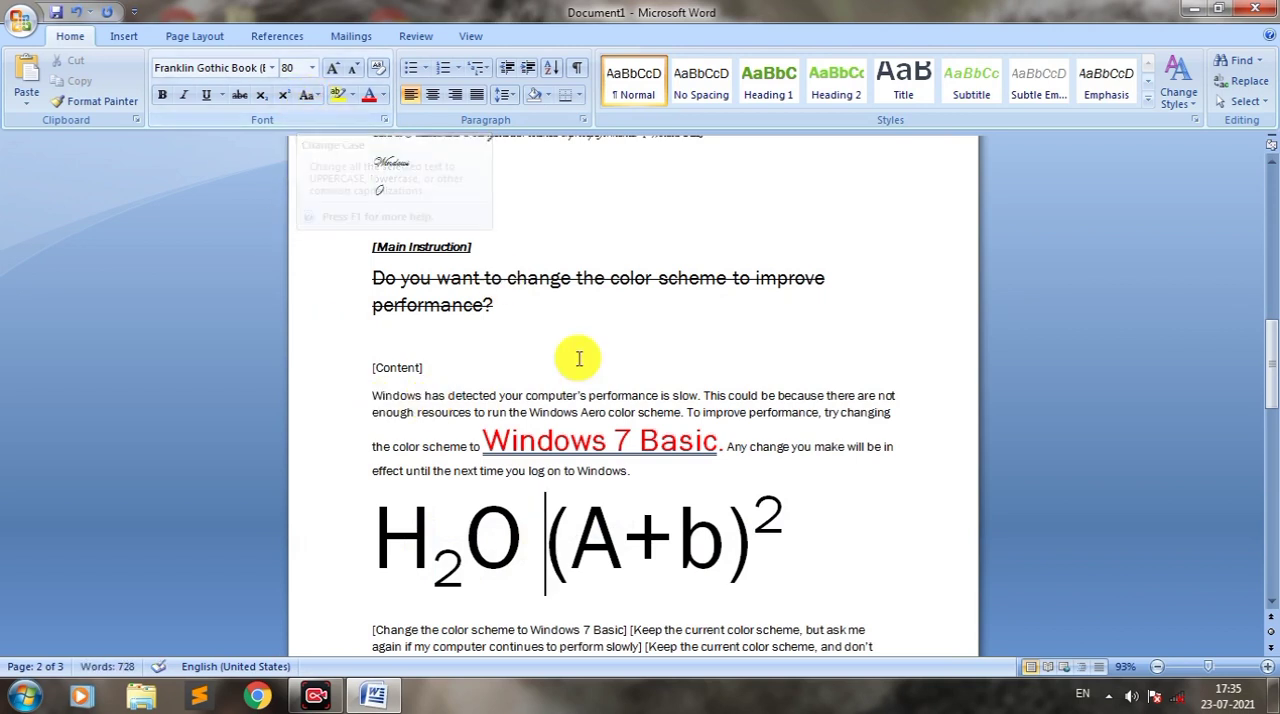
Step: Open the Change Case options for the first two lines of the content paragraph
{"action": "left_click_drag", "start_coordinate": [901, 410], "coordinate": [366, 378]}
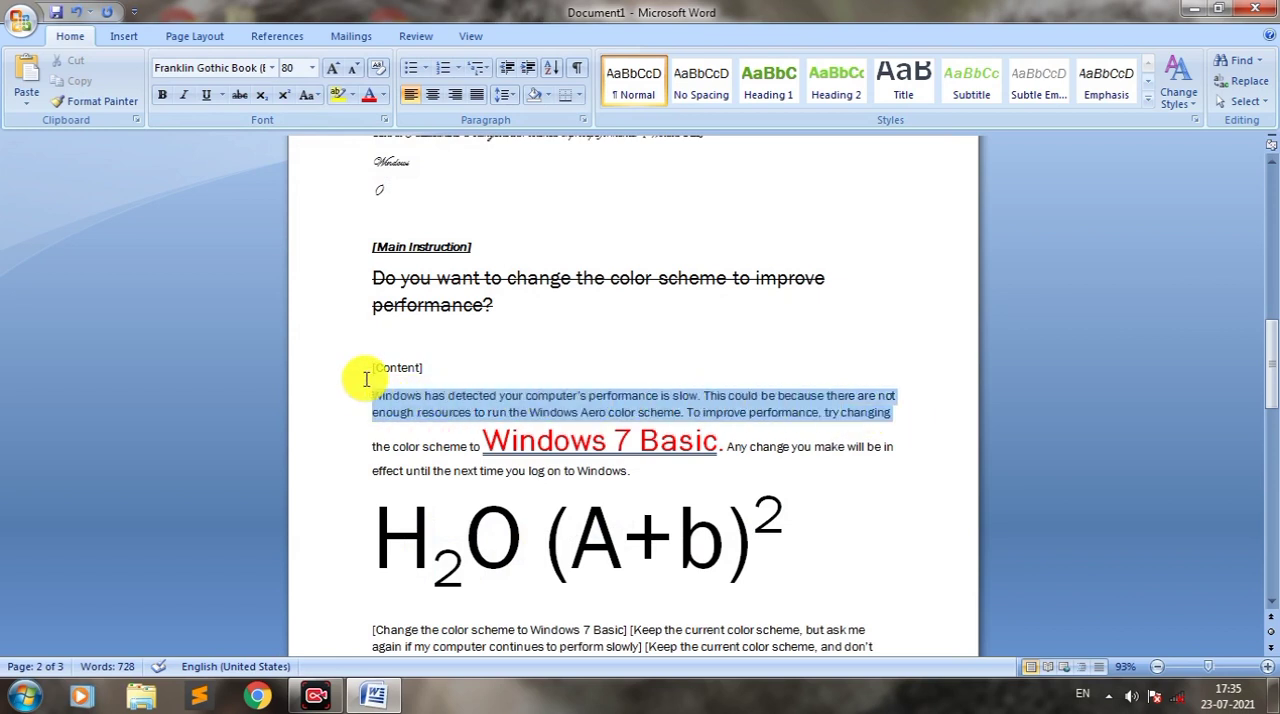
{"action": "left_click", "coordinate": [307, 95]}
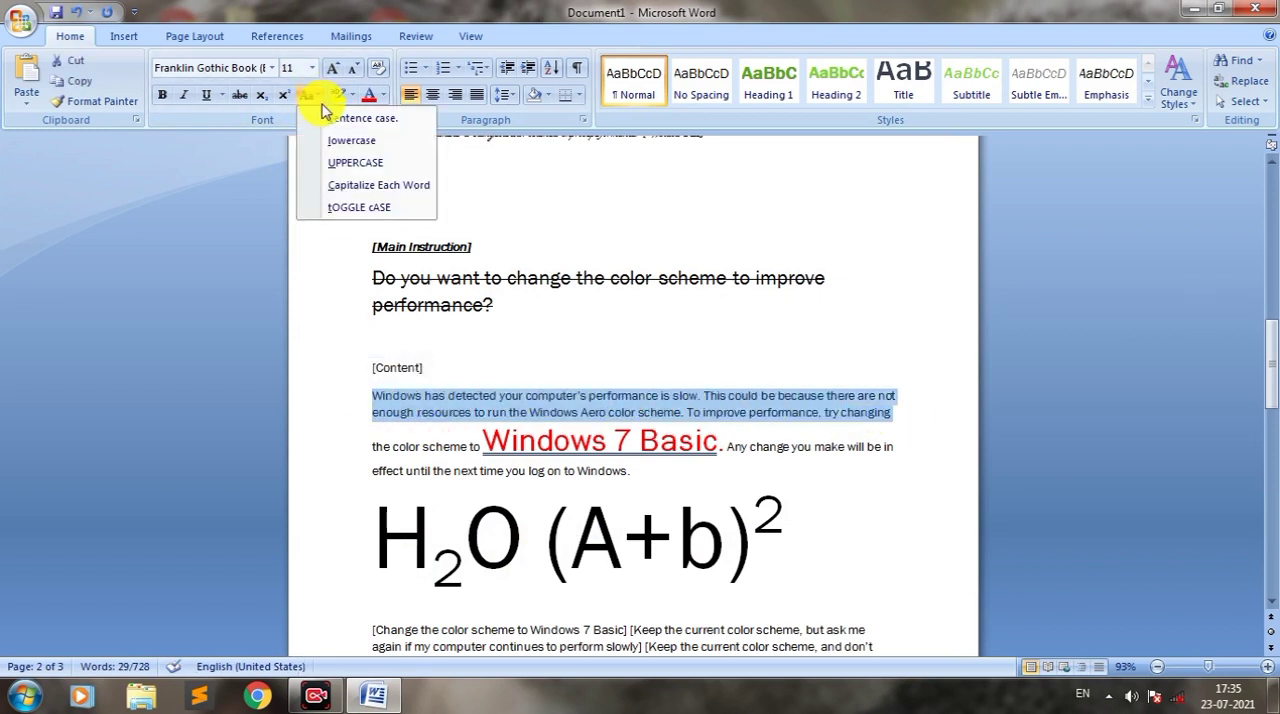
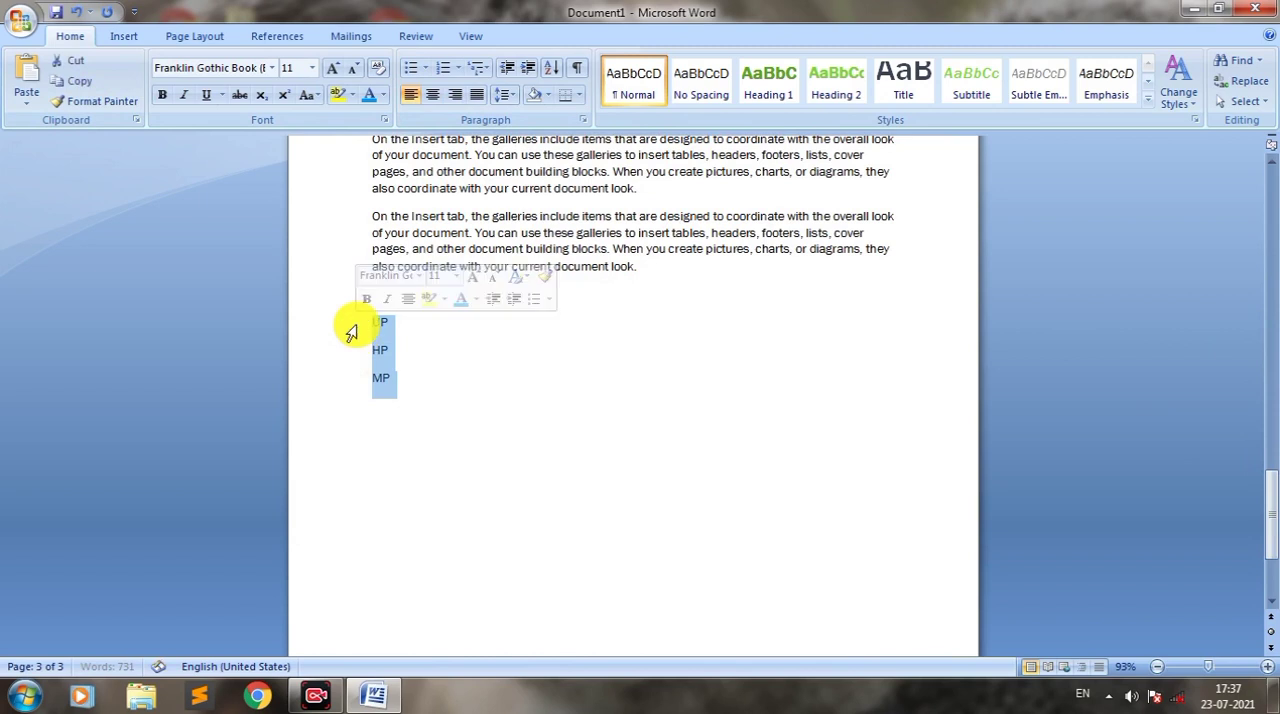
Step: Enlarge the UP, HP and MP lines to font size 44
{"action": "key", "text": "ctrl+bracketright"}
{"action": "key", "text": "ctrl+bracketright"}
{"action": "key", "text": "ctrl+bracketright"}
{"action": "key", "text": "ctrl+bracketright"}
{"action": "key", "text": "ctrl+bracketright"}
{"action": "key", "text": "ctrl+bracketright"}
{"action": "key", "text": "ctrl+bracketright"}
{"action": "key", "text": "ctrl+bracketright"}
{"action": "key", "text": "ctrl+bracketright"}
{"action": "key", "text": "ctrl+bracketright"}
{"action": "key", "text": "ctrl+bracketright"}
{"action": "key", "text": "ctrl+bracketright"}
{"action": "key", "text": "ctrl+bracketright"}
{"action": "key", "text": "ctrl+bracketright"}
{"action": "key", "text": "ctrl+bracketright"}
{"action": "key", "text": "ctrl+bracketright"}
{"action": "key", "text": "ctrl+bracketright"}
{"action": "key", "text": "ctrl+bracketright"}
{"action": "key", "text": "ctrl+bracketright"}
{"action": "key", "text": "ctrl+bracketright"}
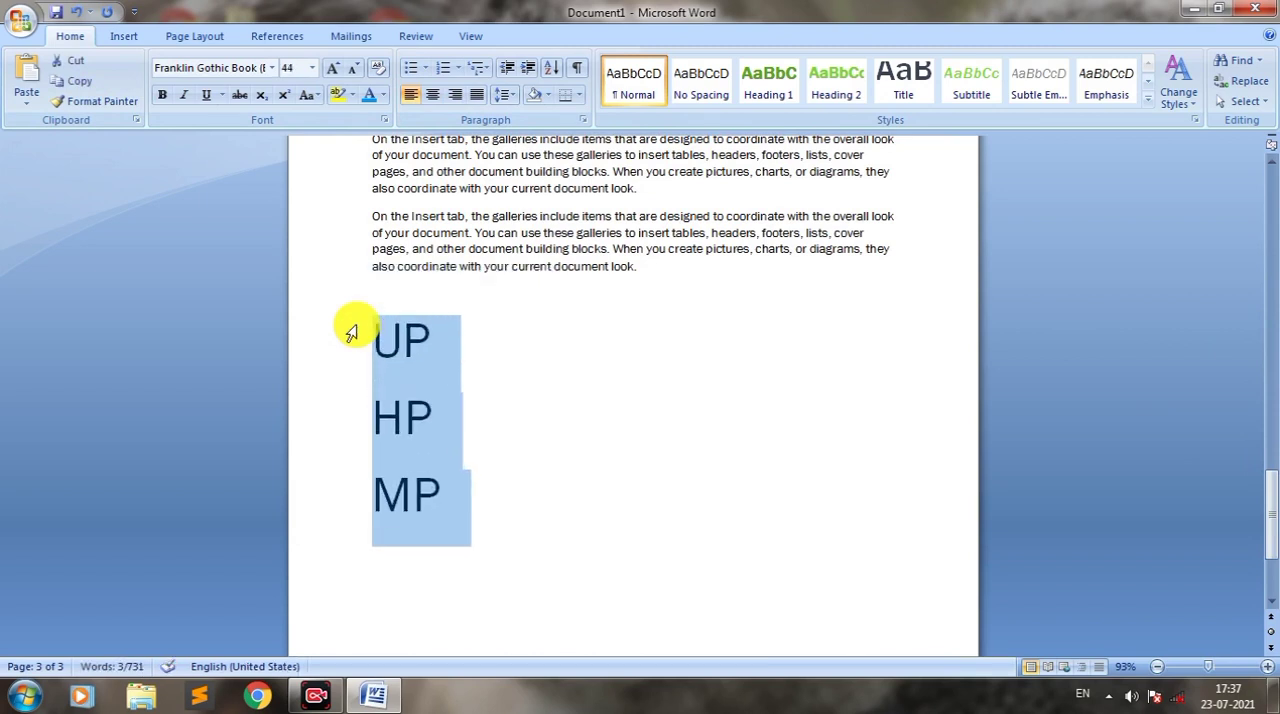
{"action": "left_click", "coordinate": [450, 465]}
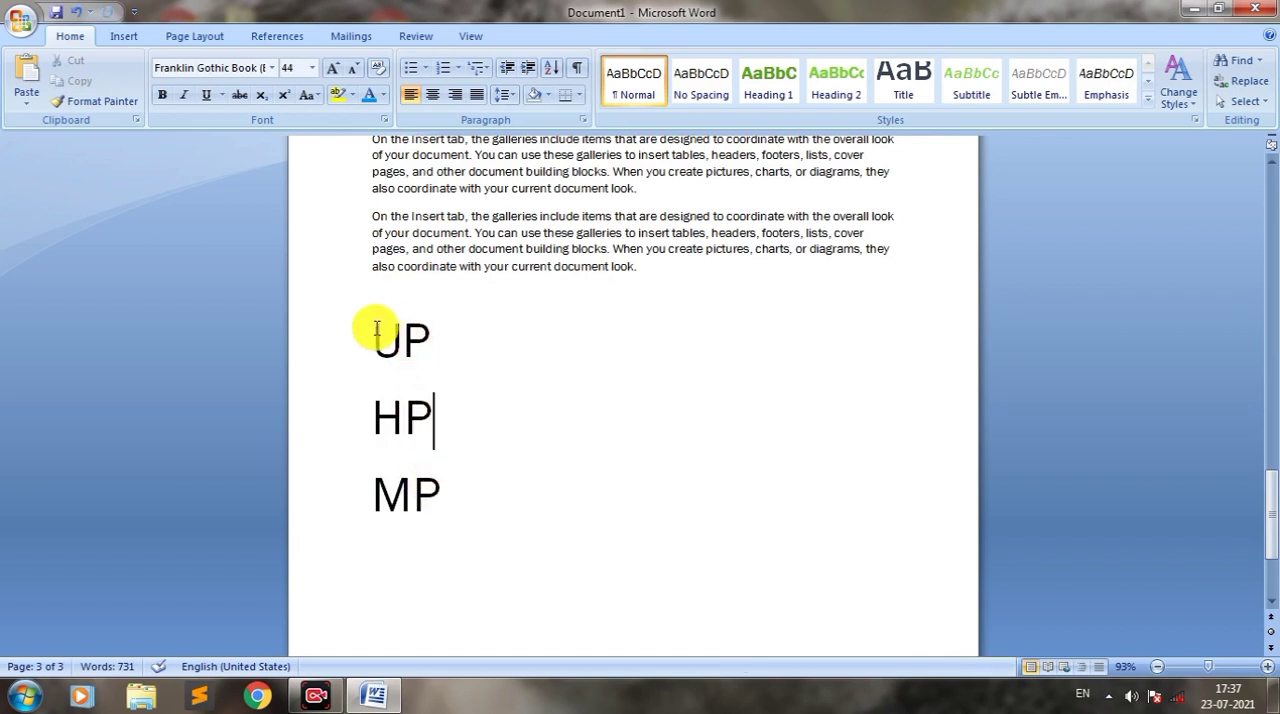
Step: Turn the UP, HP and MP lines into a bulleted list with the four-diamond bullet
{"action": "left_click_drag", "start_coordinate": [376, 330], "coordinate": [440, 488]}
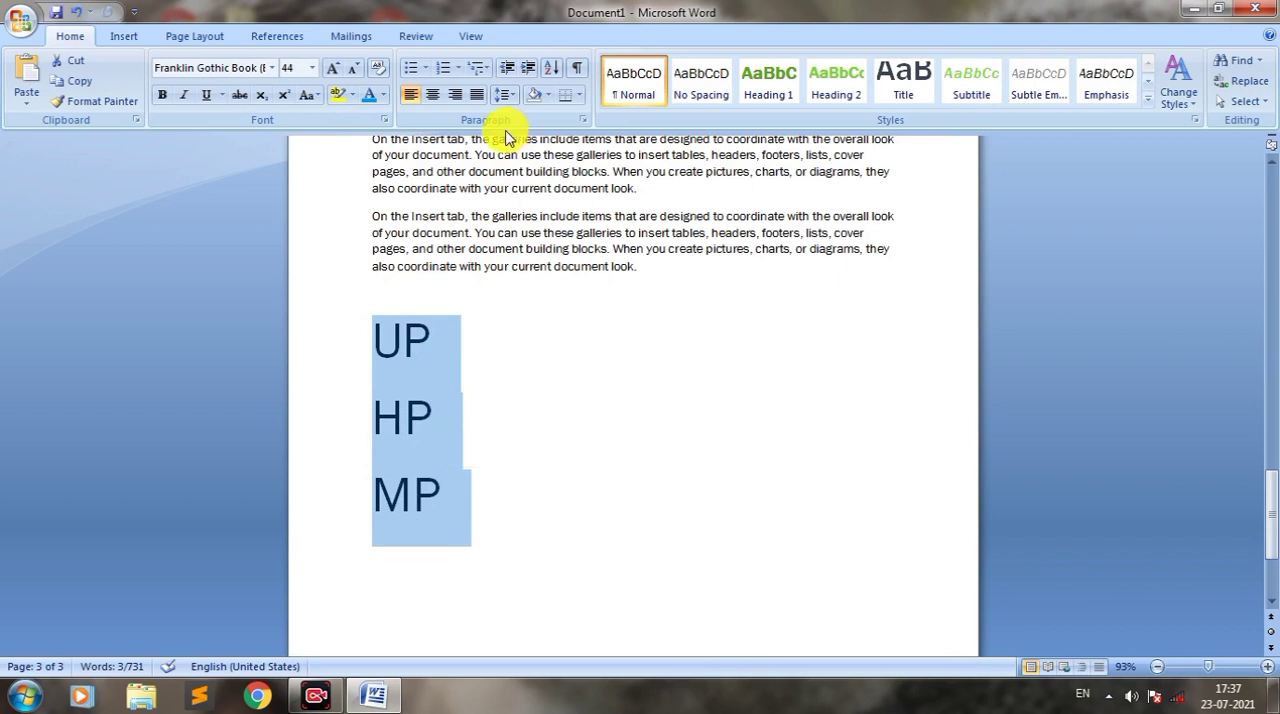
{"action": "left_click", "coordinate": [426, 68]}
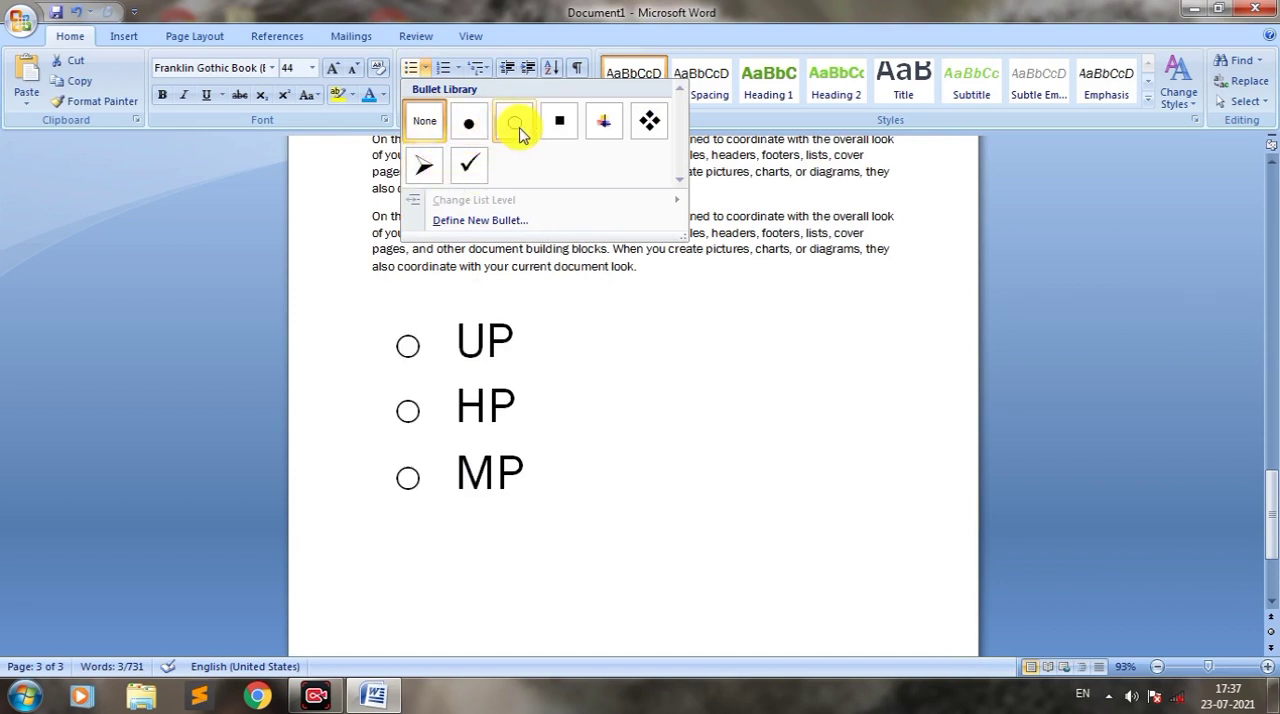
{"action": "left_click", "coordinate": [650, 125]}
{"action": "left_click", "coordinate": [425, 343]}
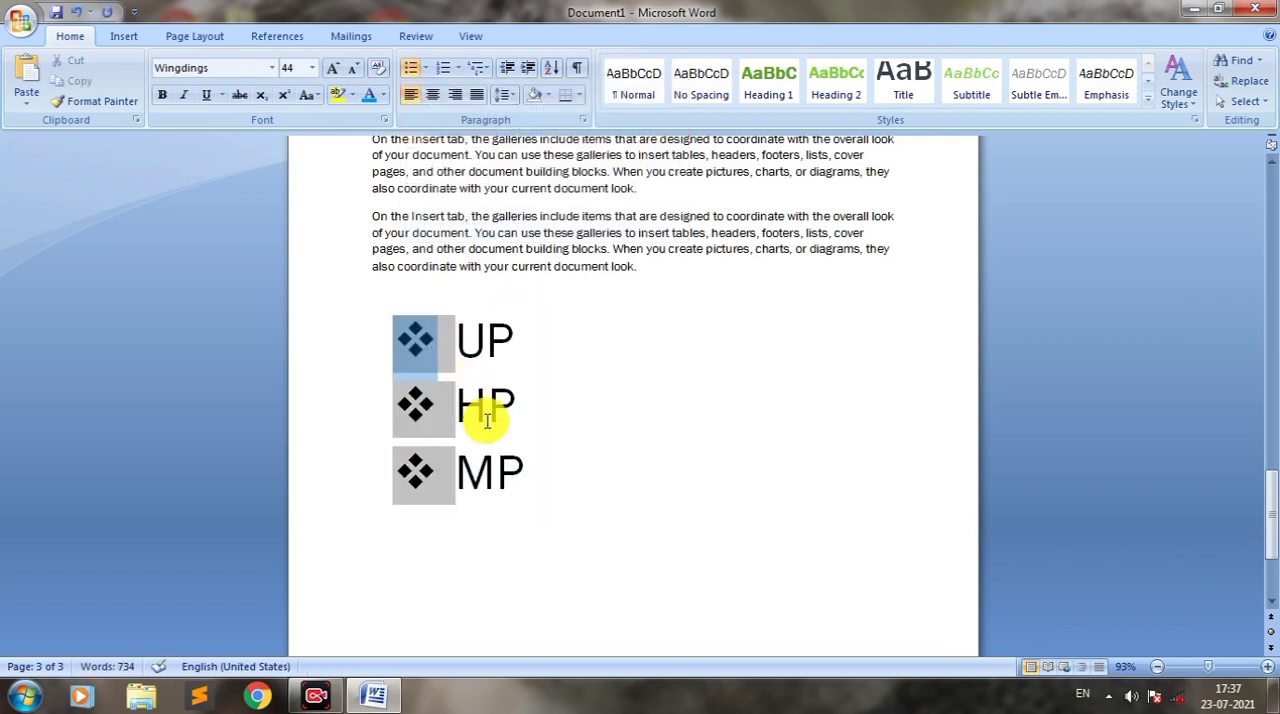
Step: Add a "DFDF" item after MP and end the bulleted list there
{"action": "left_click", "coordinate": [542, 480]}
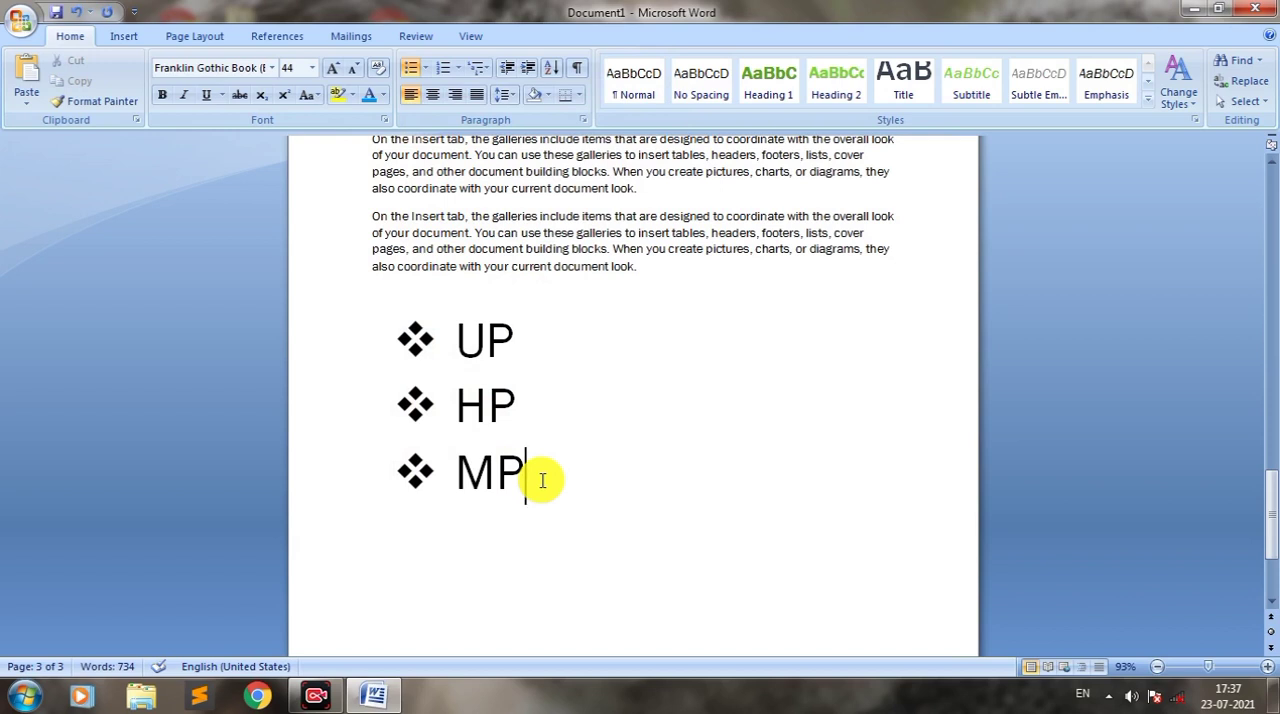
{"action": "key", "text": "Return"}
{"action": "type", "text": "DFDF"}
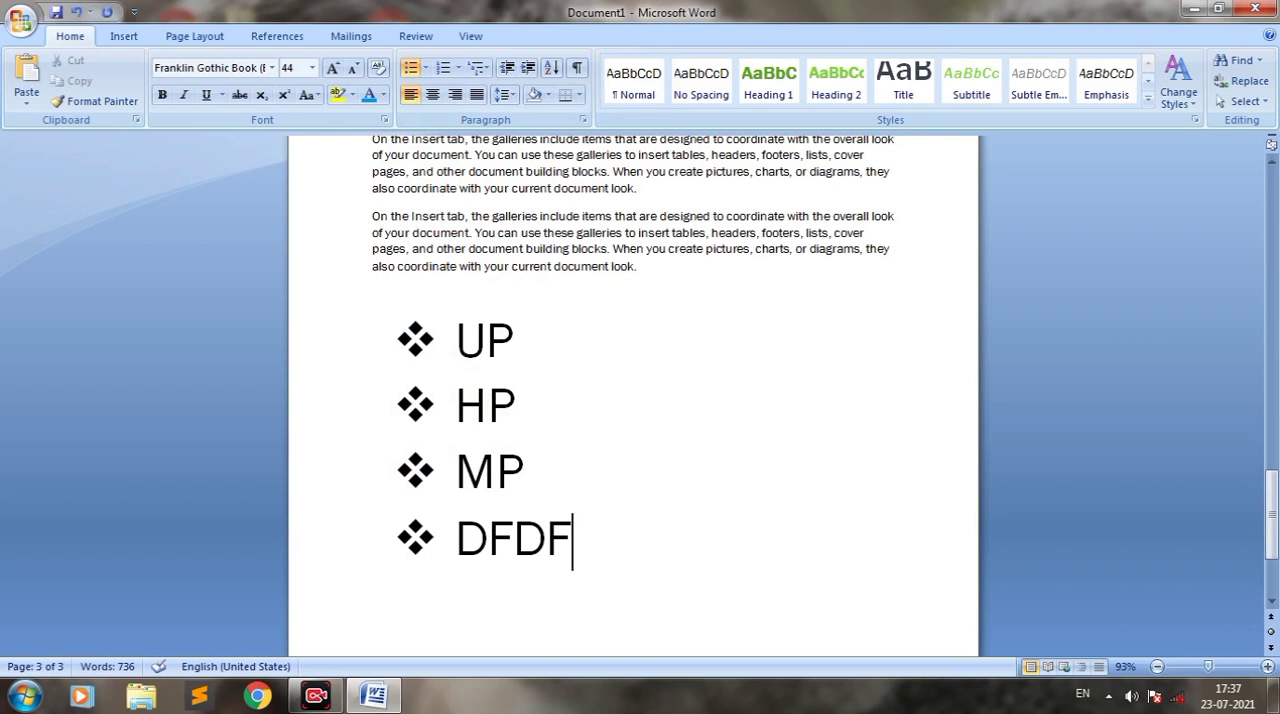
{"action": "key", "text": "Return"}
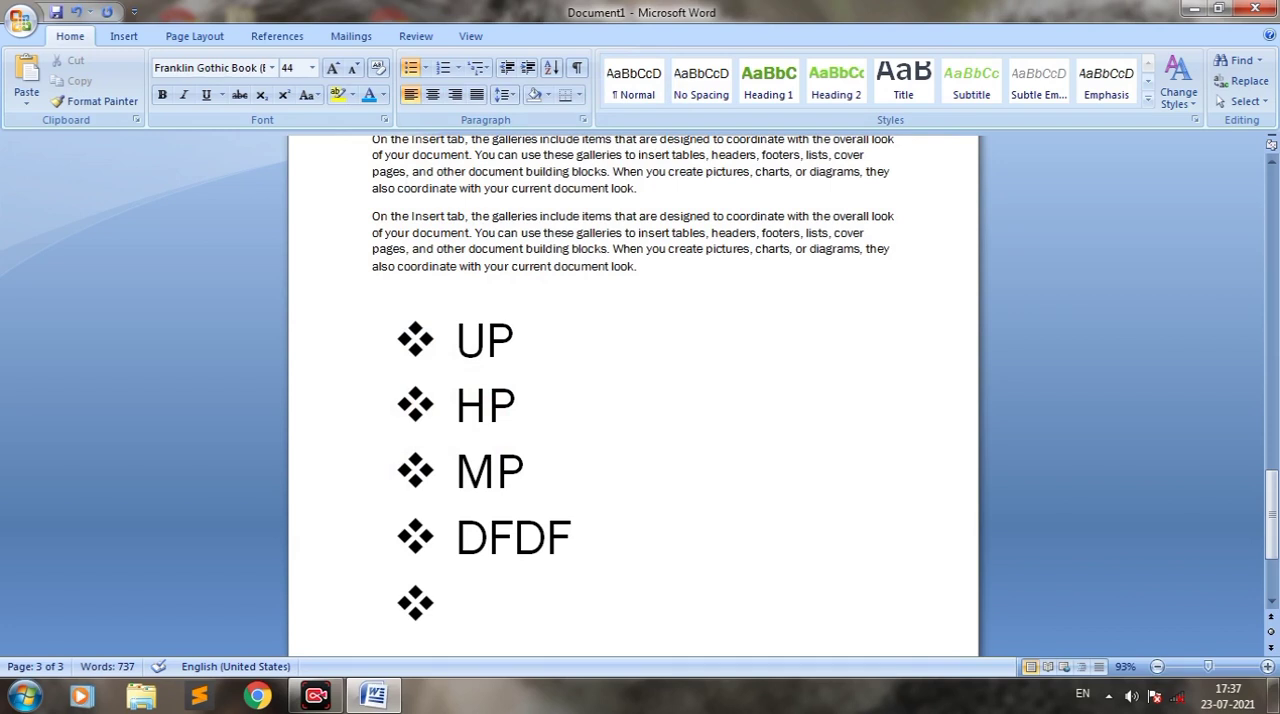
{"action": "key", "text": "Return"}
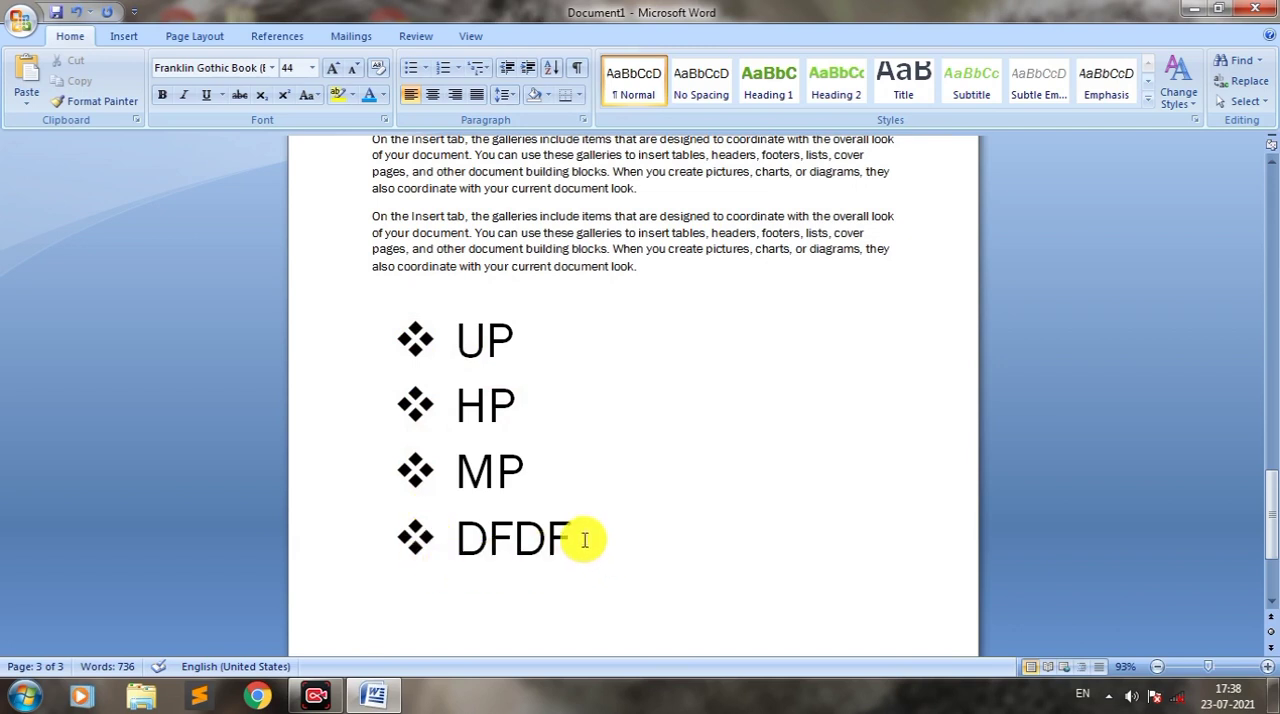
Step: Convert the four bulleted items to a 1. 2. 3. numbered list, dismissing the Windows color scheme prompt
{"action": "left_click_drag", "start_coordinate": [585, 540], "coordinate": [438, 352]}
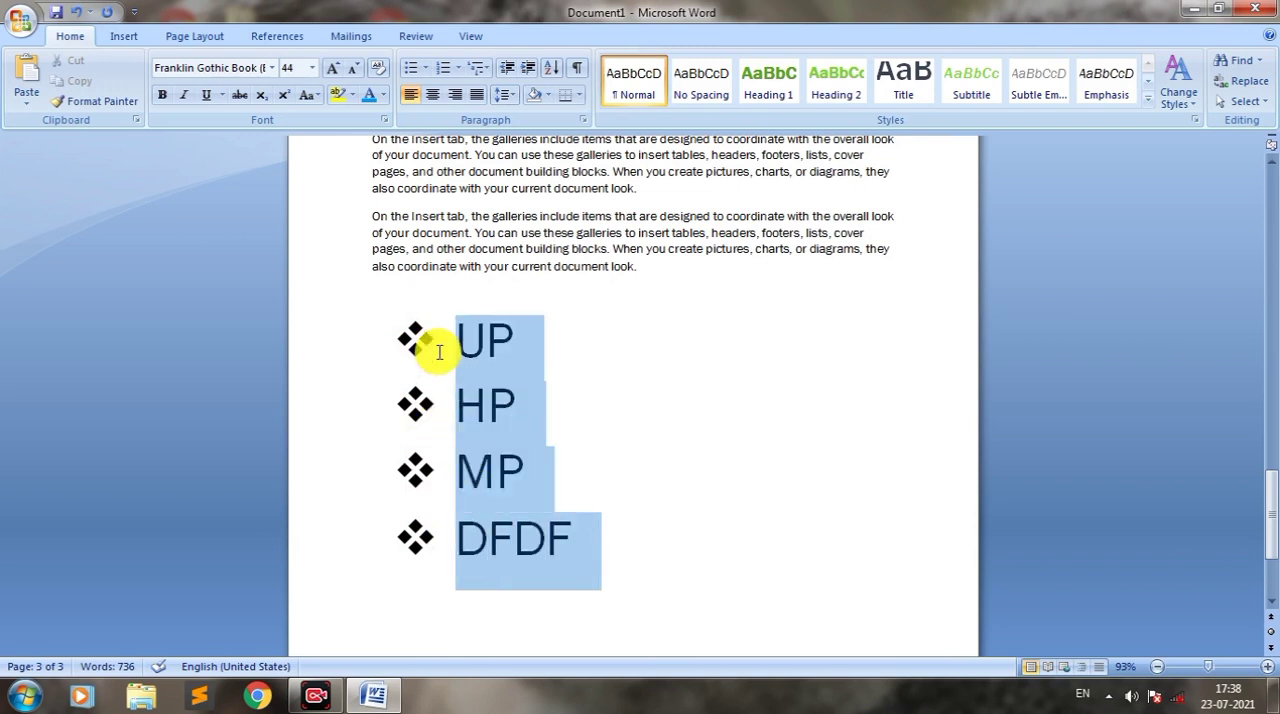
{"action": "left_click", "coordinate": [457, 67]}
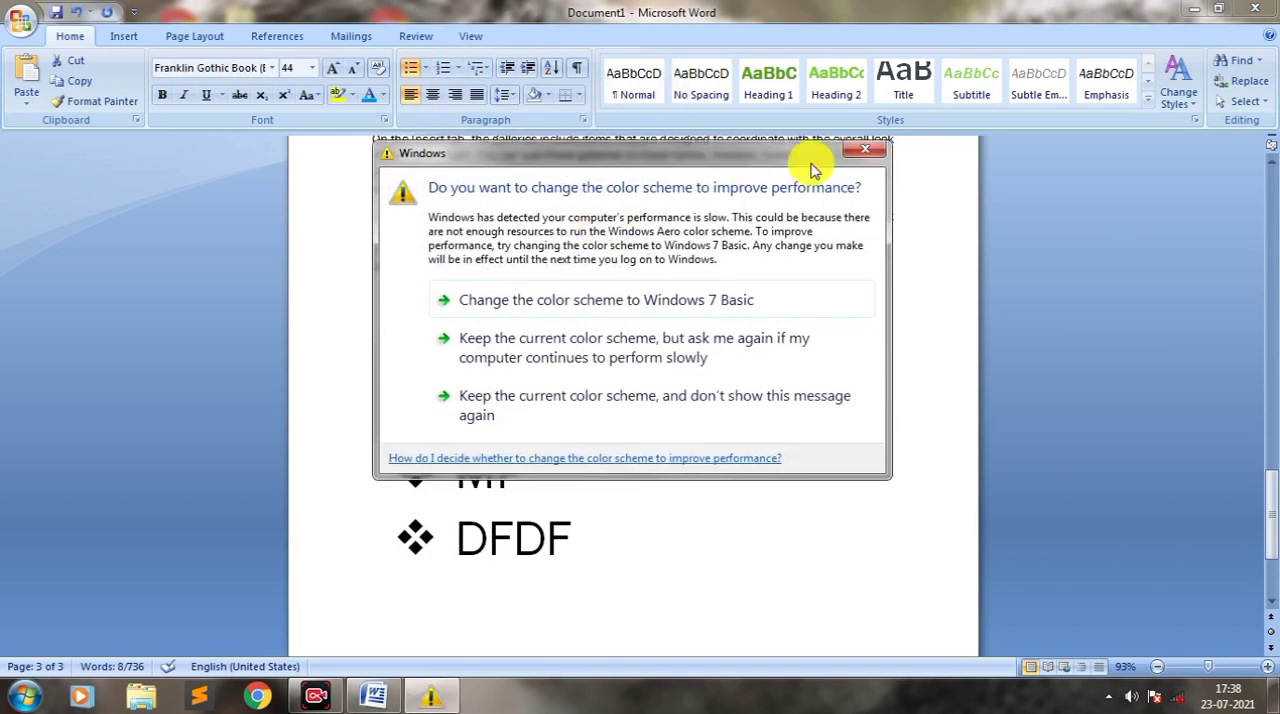
{"action": "left_click", "coordinate": [860, 148]}
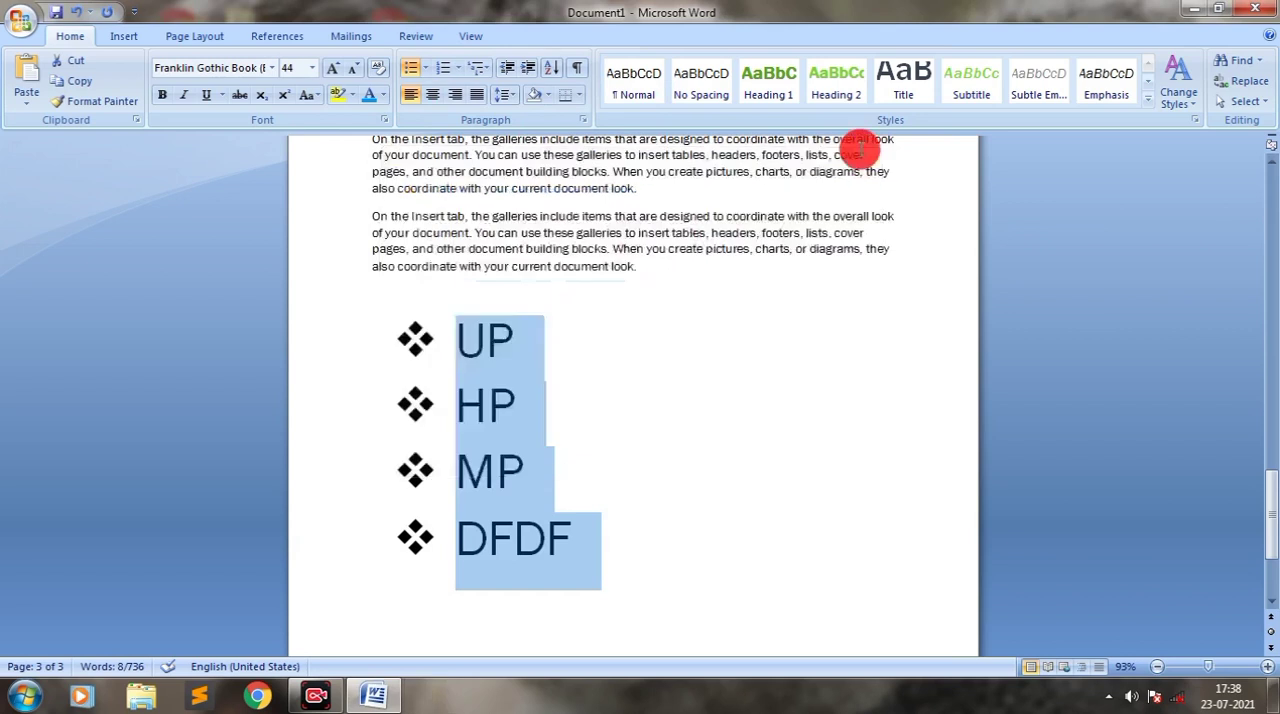
{"action": "left_click", "coordinate": [445, 66]}
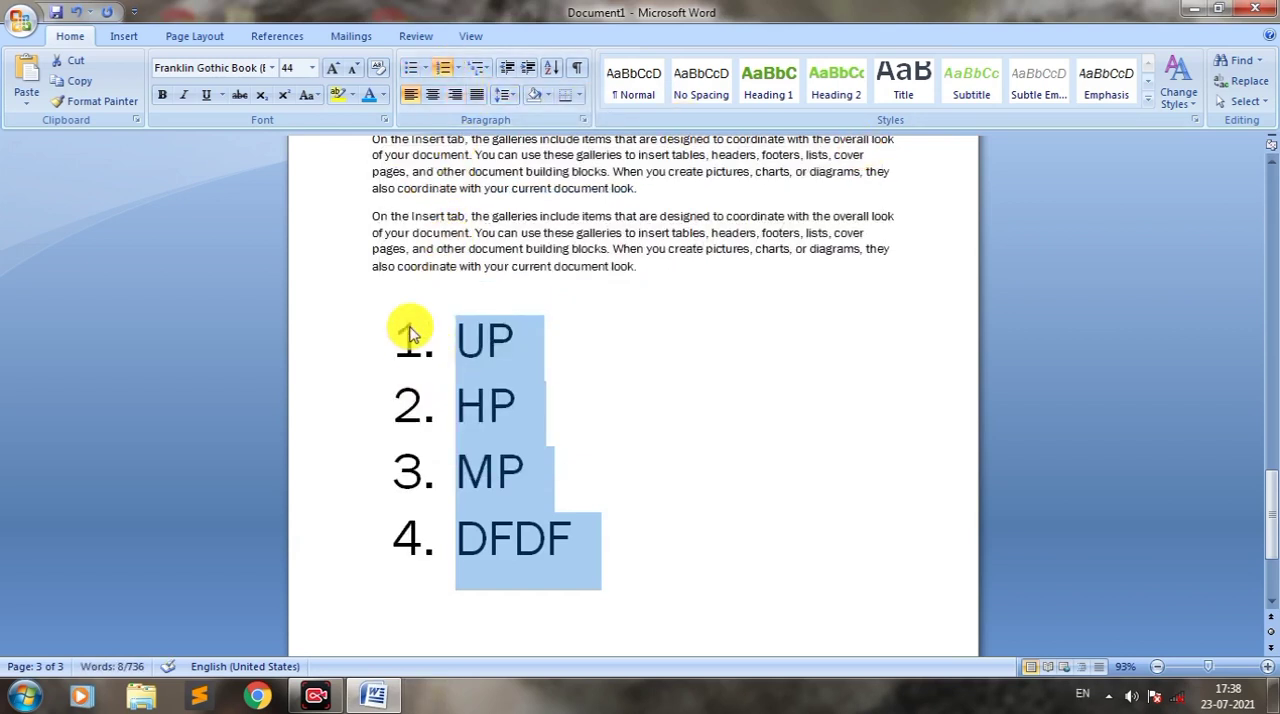
{"action": "left_click", "coordinate": [580, 543]}
Step: Insert indented, unnumbered lines "KANPUR", "UNNAO" and "IUCKNOW" below the UP item
{"action": "left_click", "coordinate": [529, 336]}
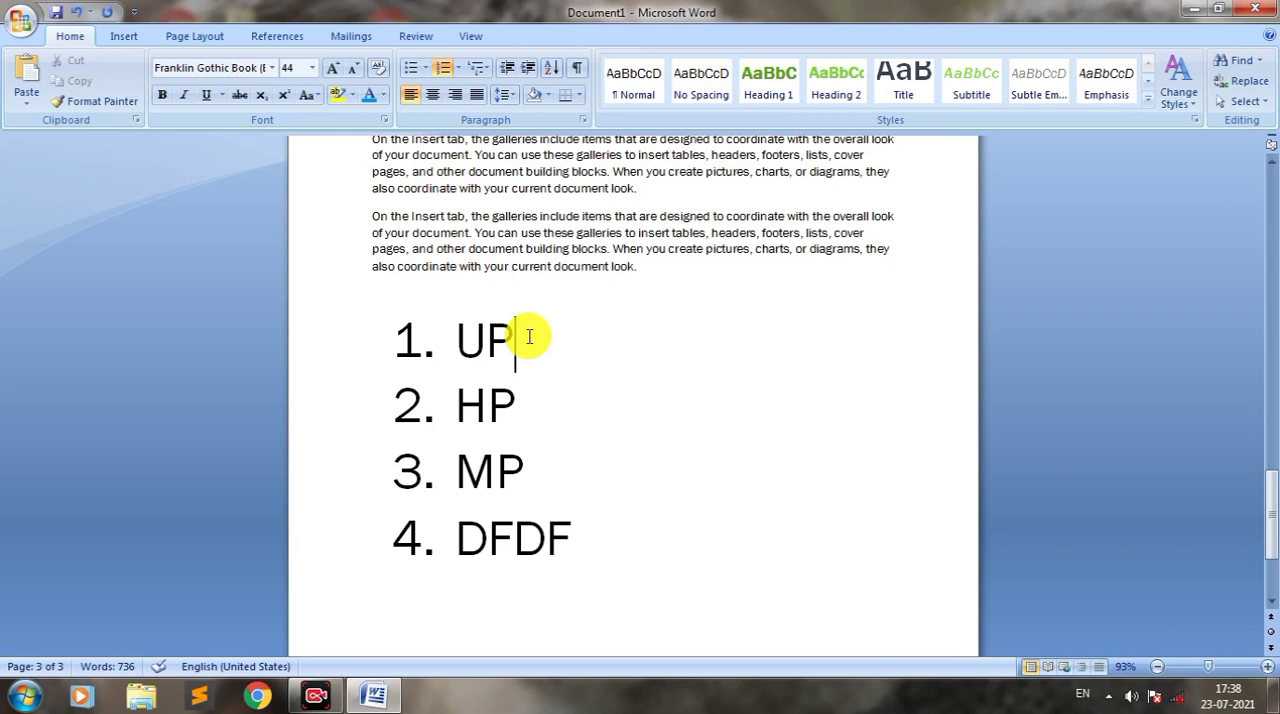
{"action": "key", "text": "Return"}
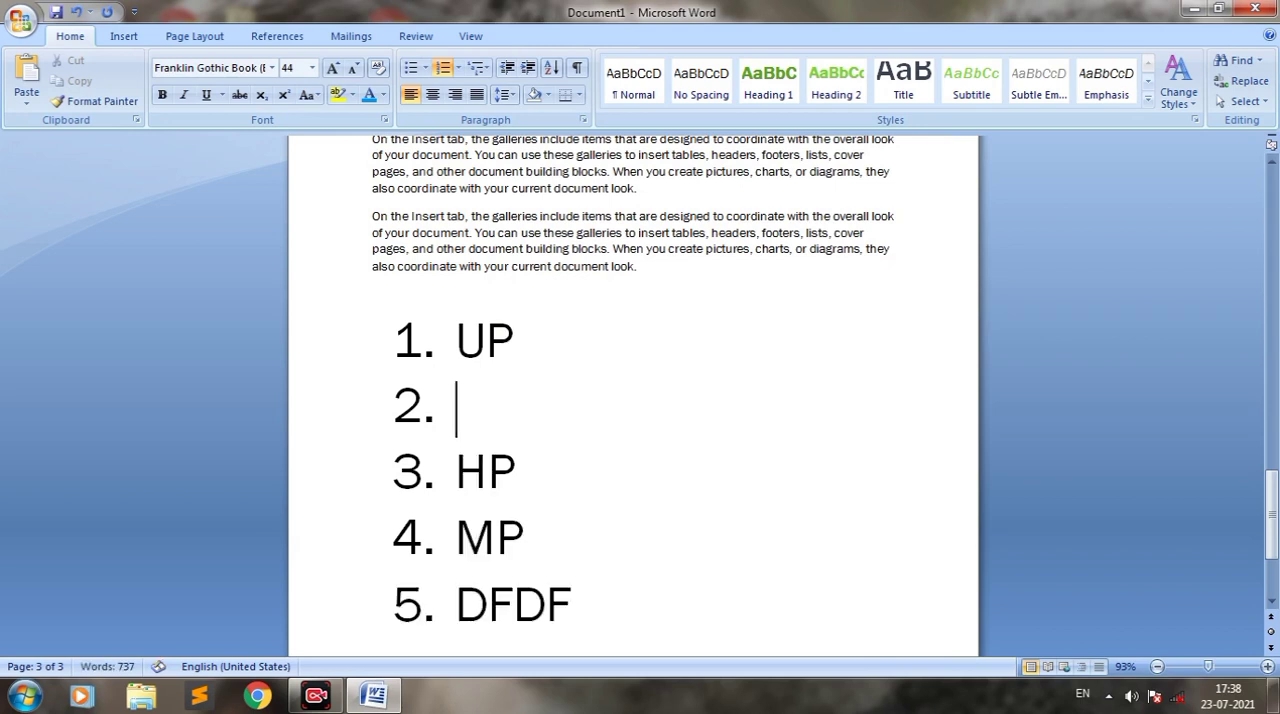
{"action": "key", "text": "BackSpace"}
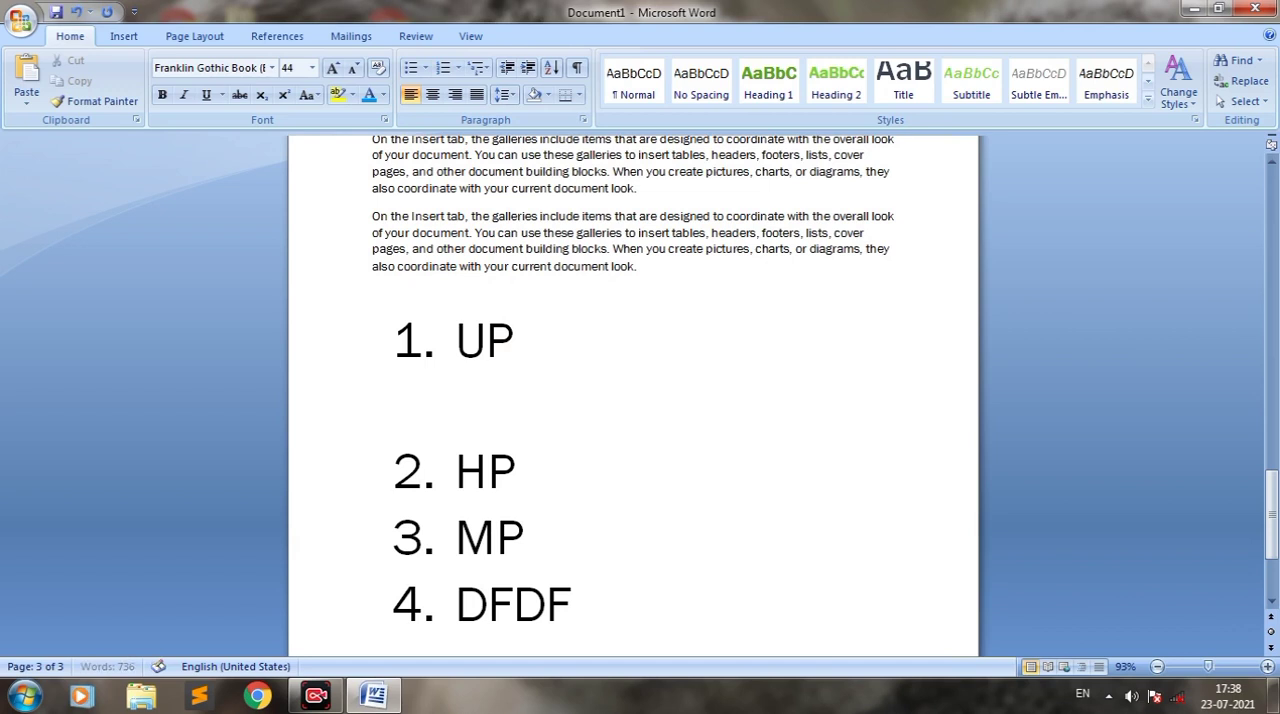
{"action": "type", "text": "KAN"}
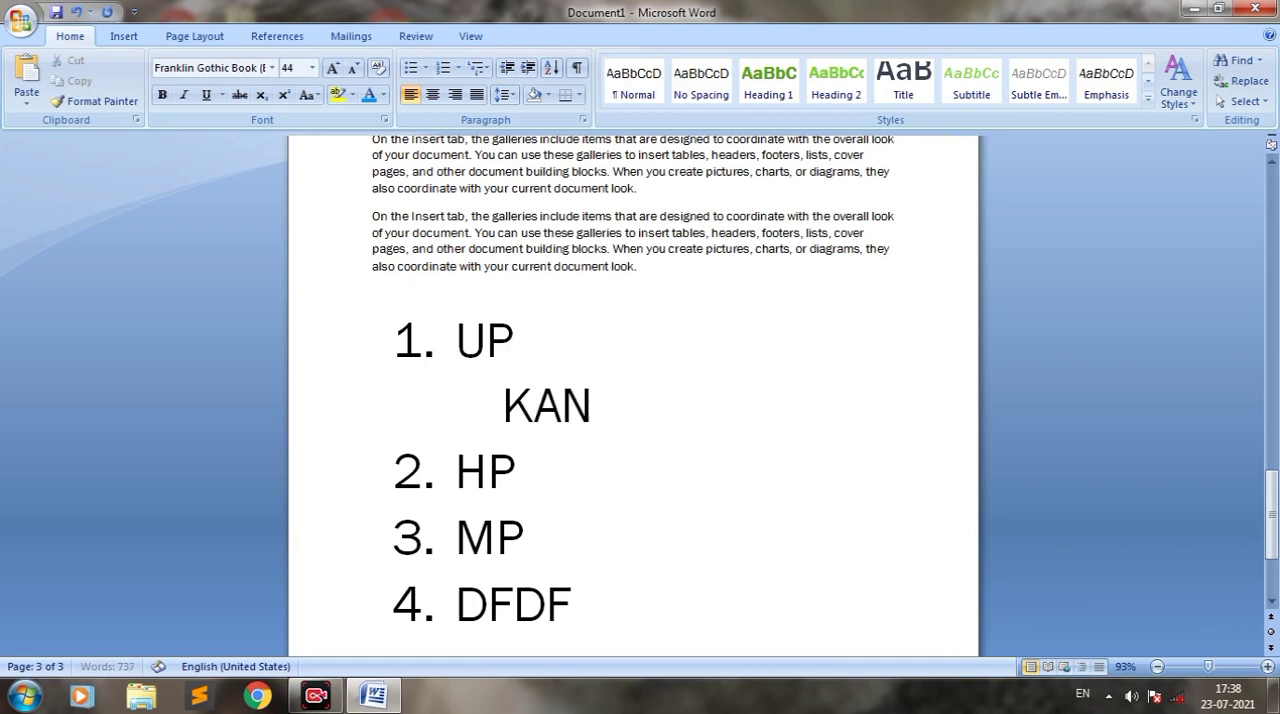
{"action": "type", "text": "PUR"}
{"action": "key", "text": "Return"}
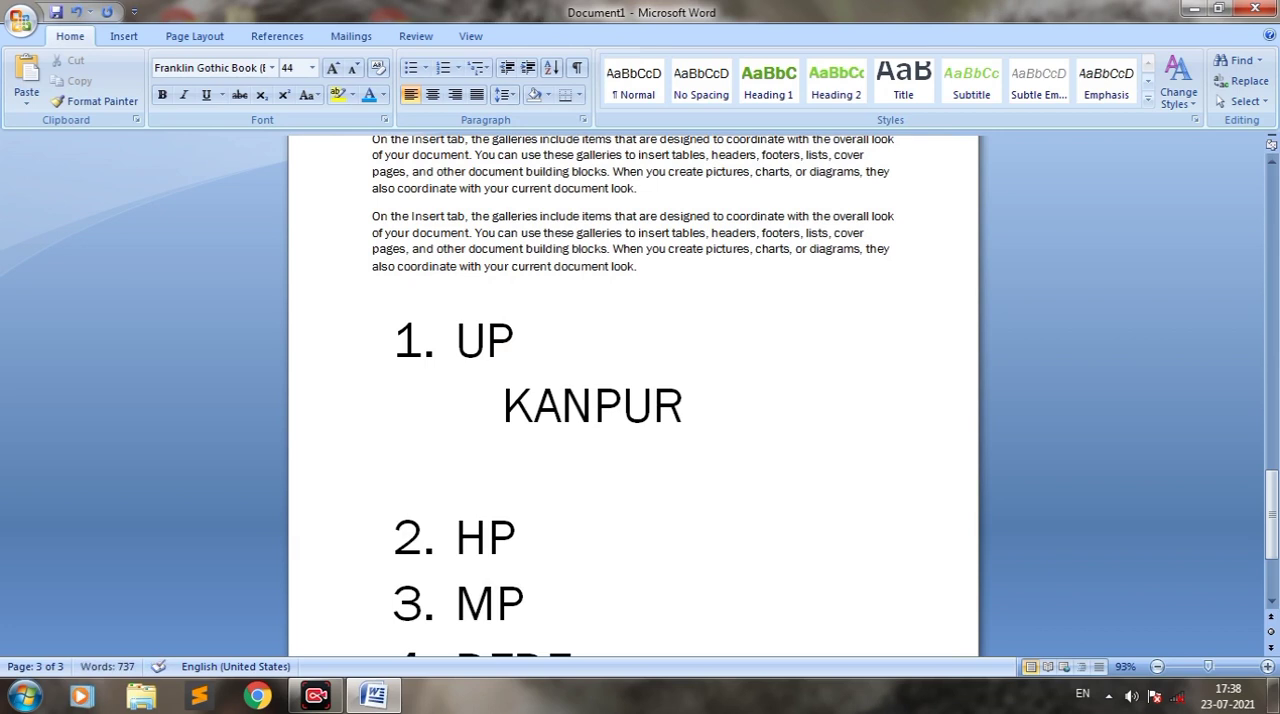
{"action": "type", "text": "UNNAO"}
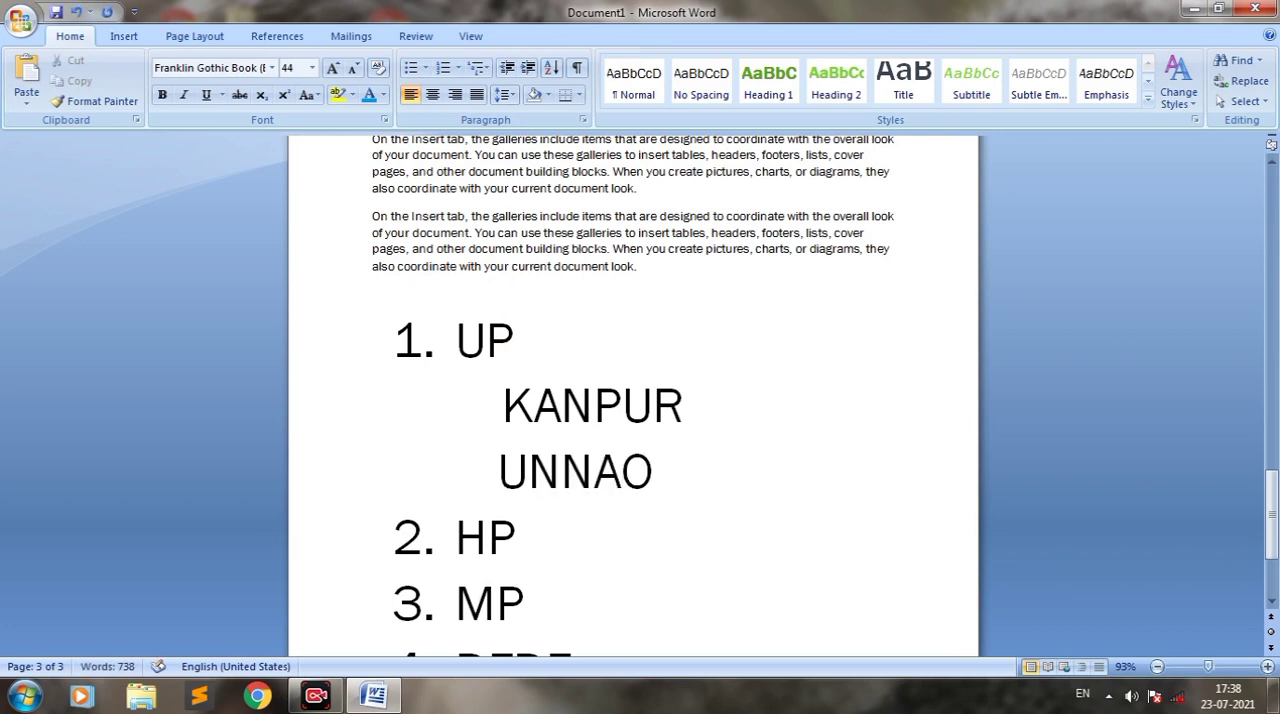
{"action": "key", "text": "Return"}
{"action": "type", "text": "IUCKNOW"}
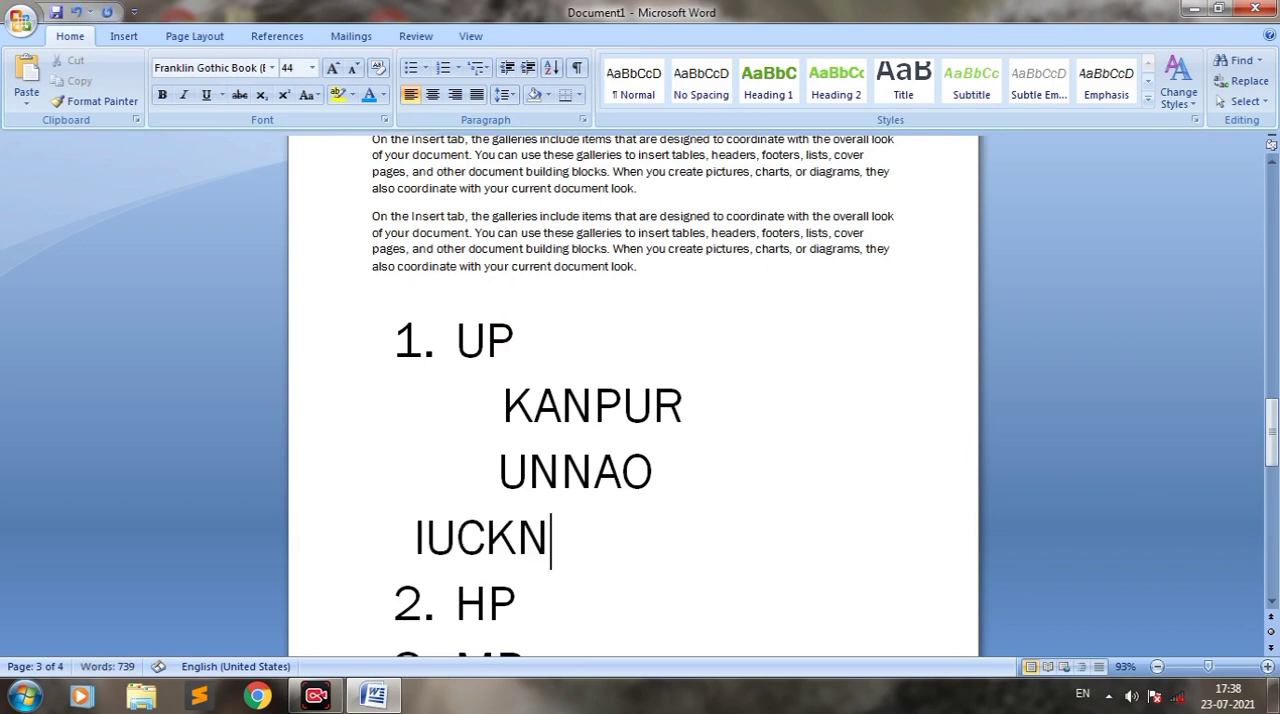
{"action": "key", "text": "Left"}
{"action": "key", "text": "Left"}
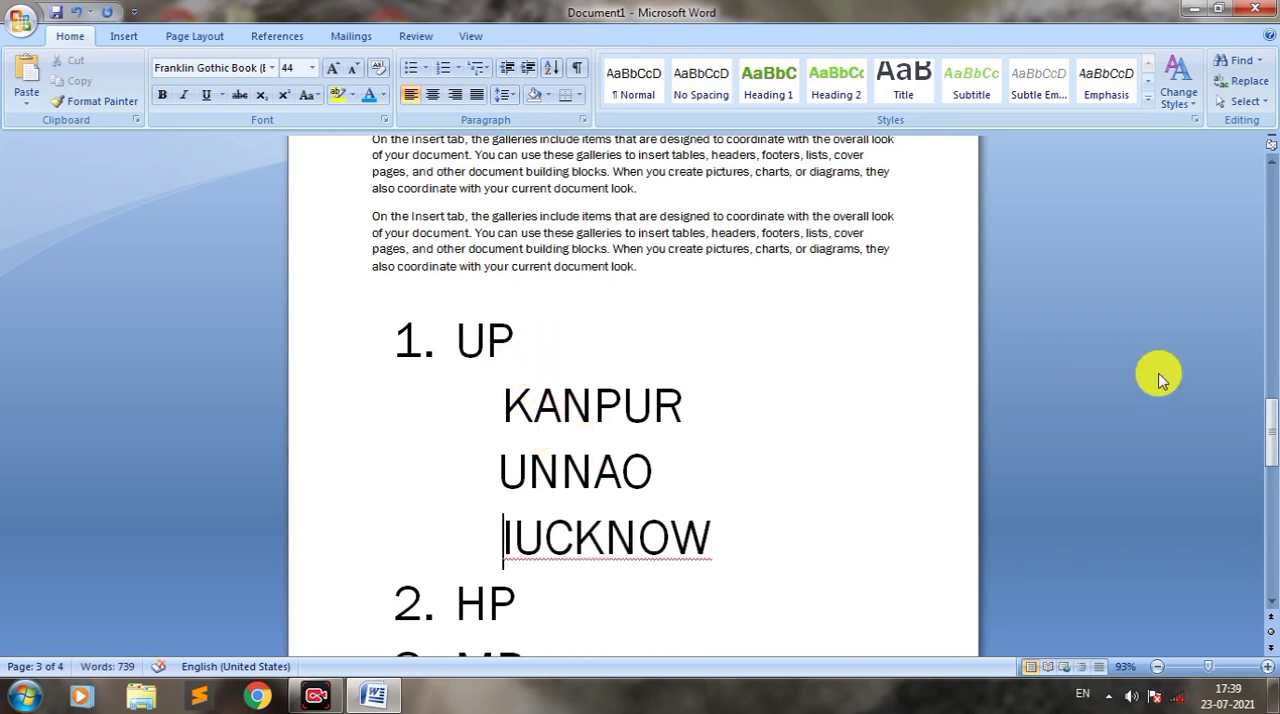
Step: Try the 1) a) i) multilevel list style on the whole list from UP to DFDF, and undo it
{"action": "left_click_drag", "start_coordinate": [1271, 392], "coordinate": [1268, 429]}
{"action": "left_click_drag", "start_coordinate": [580, 608], "coordinate": [417, 224]}
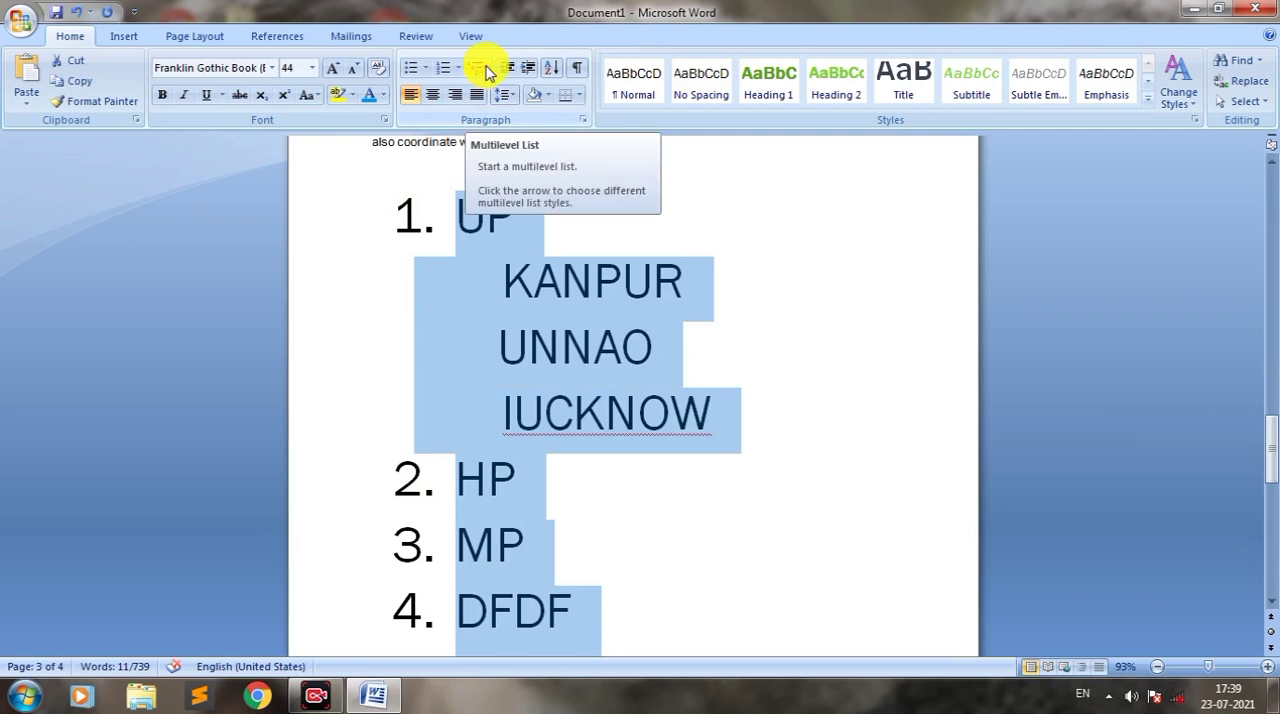
{"action": "left_click", "coordinate": [486, 68]}
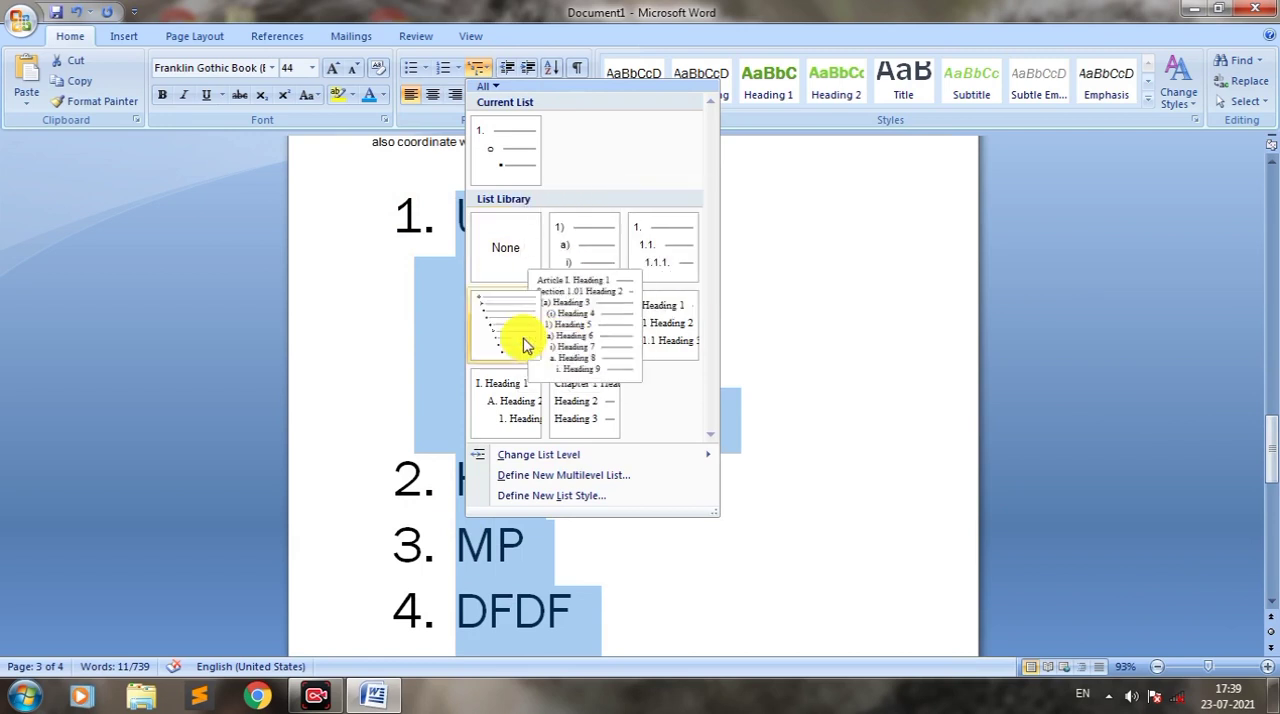
{"action": "left_click", "coordinate": [583, 250]}
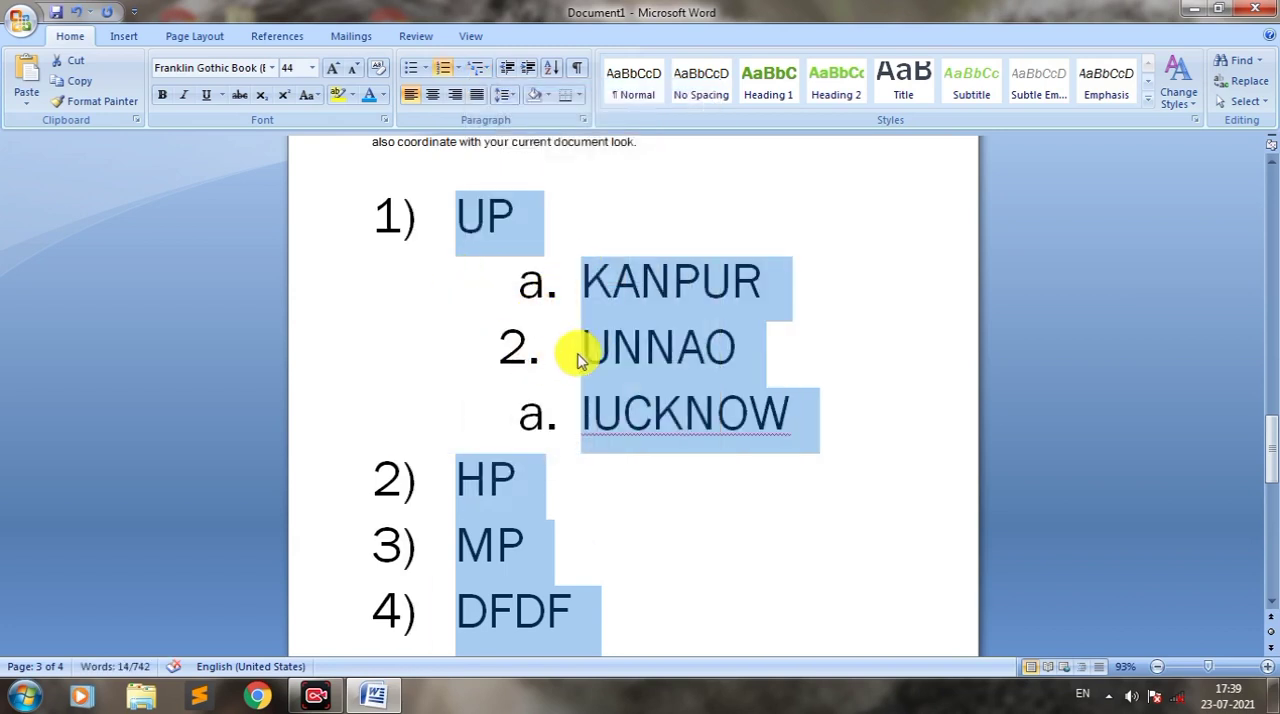
{"action": "key", "text": "ctrl+z"}
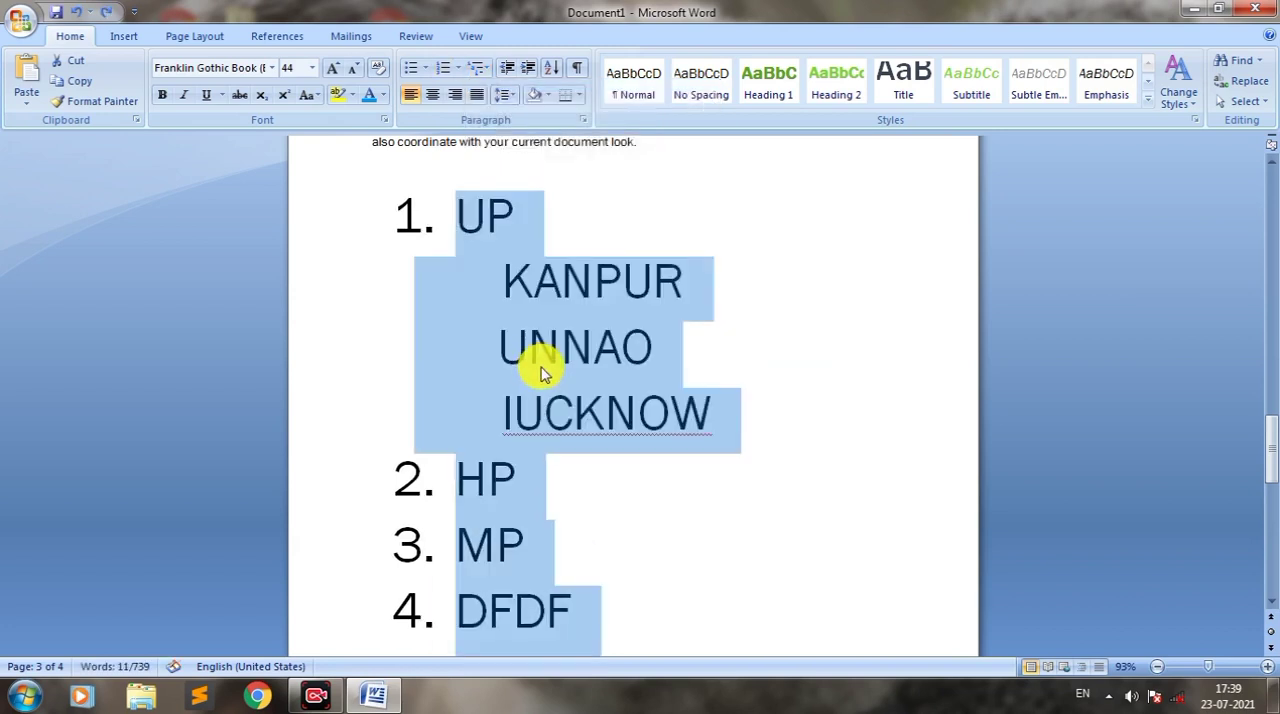
Step: Shift the numbered items slightly further in from the page margin
{"action": "left_click", "coordinate": [454, 270]}
{"action": "left_click_drag", "start_coordinate": [407, 214], "coordinate": [444, 347]}
{"action": "left_click", "coordinate": [451, 280]}
Step: Apply the multilevel bullet style that starts with four-diamond and arrow bullets to the whole list from UP to DFDF
{"action": "scroll", "coordinate": [600, 563], "scroll_direction": "down", "scroll_amount": 1}
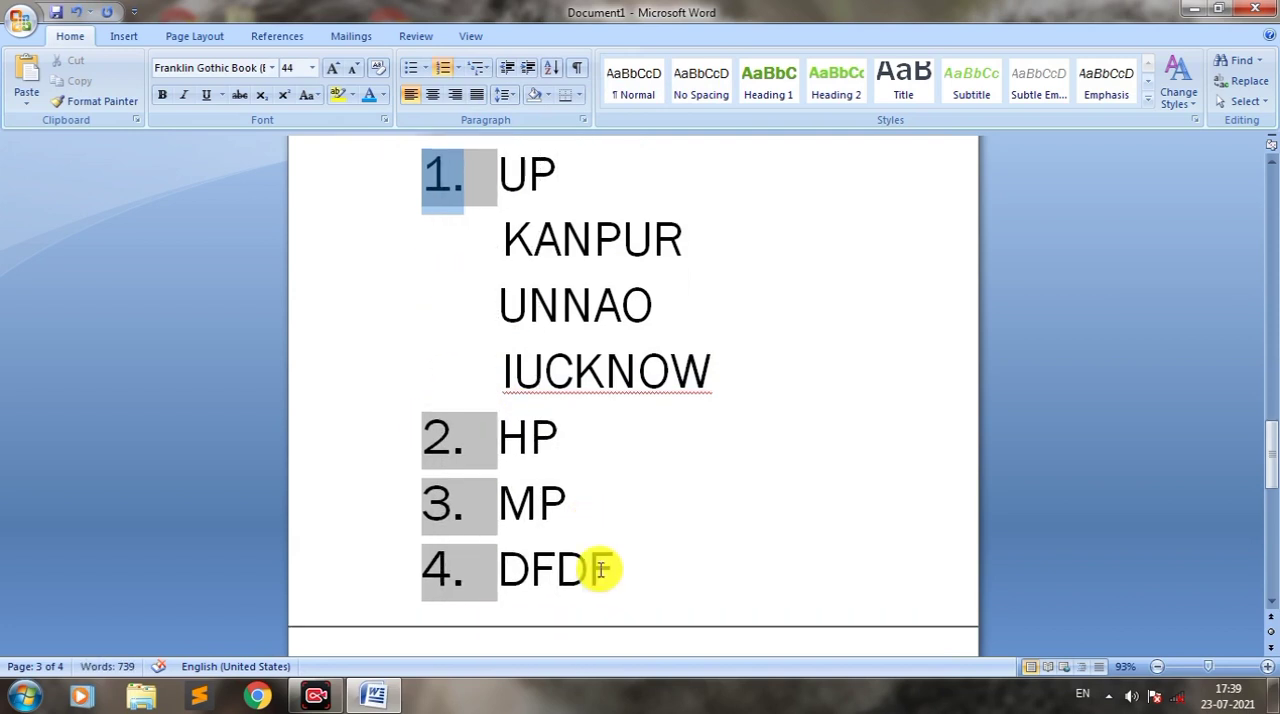
{"action": "left_click_drag", "start_coordinate": [608, 577], "coordinate": [466, 177]}
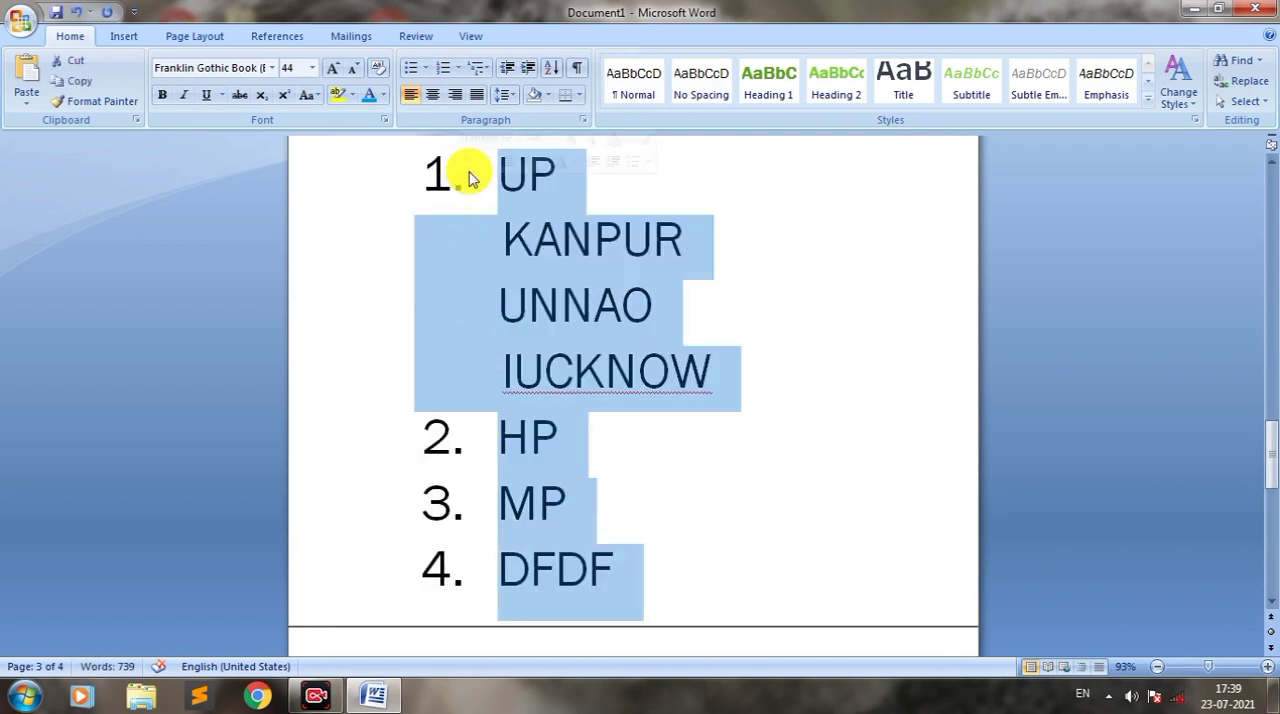
{"action": "left_click", "coordinate": [480, 68]}
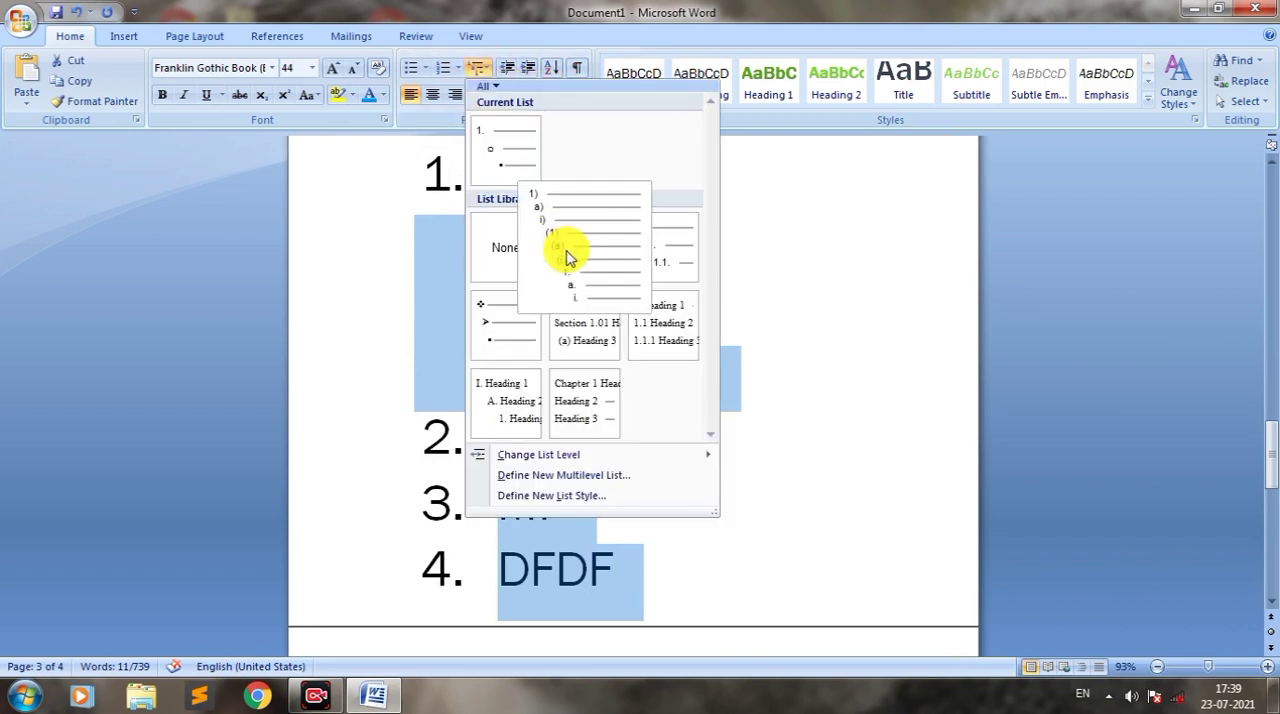
{"action": "left_click", "coordinate": [527, 335]}
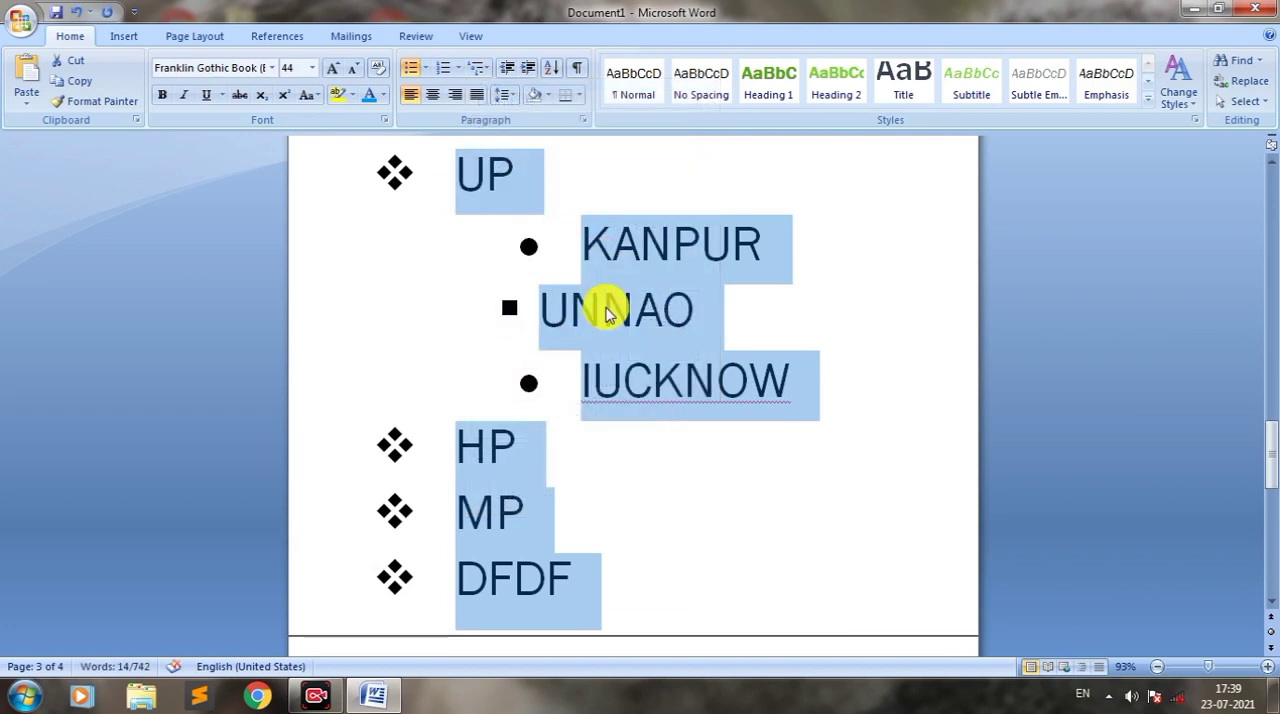
{"action": "left_click", "coordinate": [572, 446]}
Step: Center the "[Footer]" line and the question below it, and finally right-align both lines
{"action": "scroll", "coordinate": [731, 307], "scroll_direction": "down", "scroll_amount": 1}
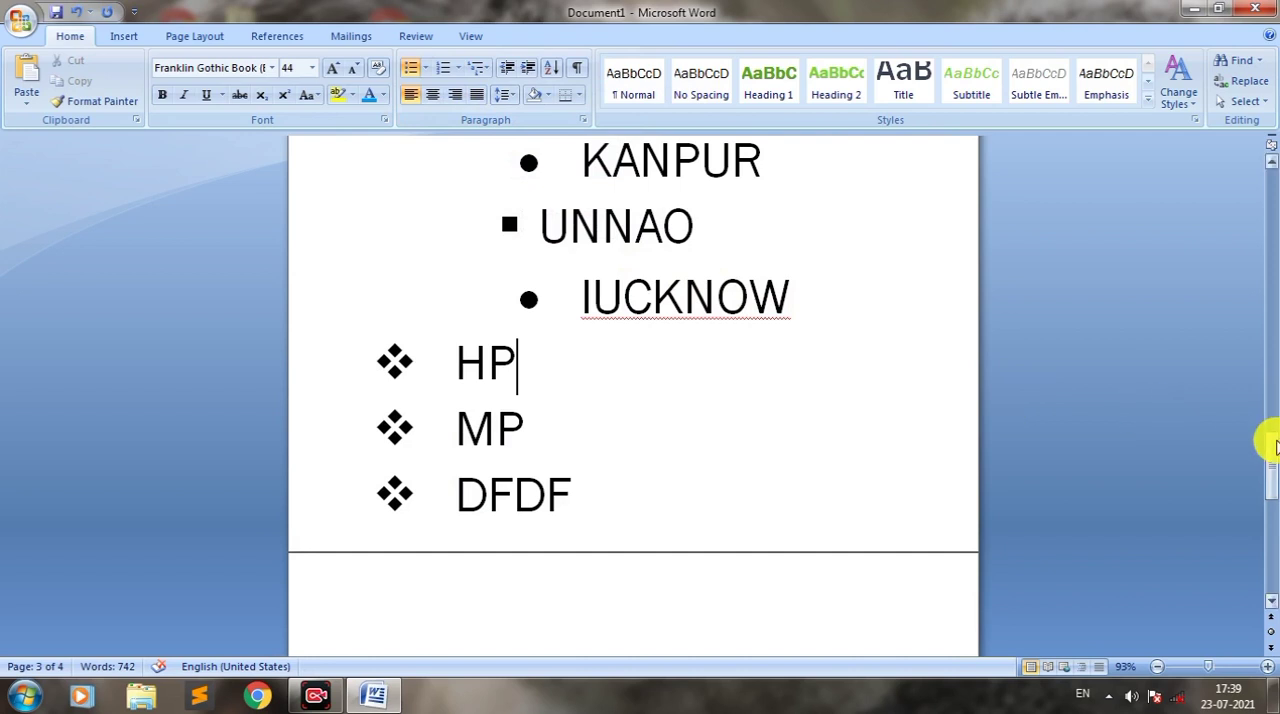
{"action": "left_click_drag", "start_coordinate": [1270, 462], "coordinate": [1257, 363]}
{"action": "left_click_drag", "start_coordinate": [814, 380], "coordinate": [812, 397]}
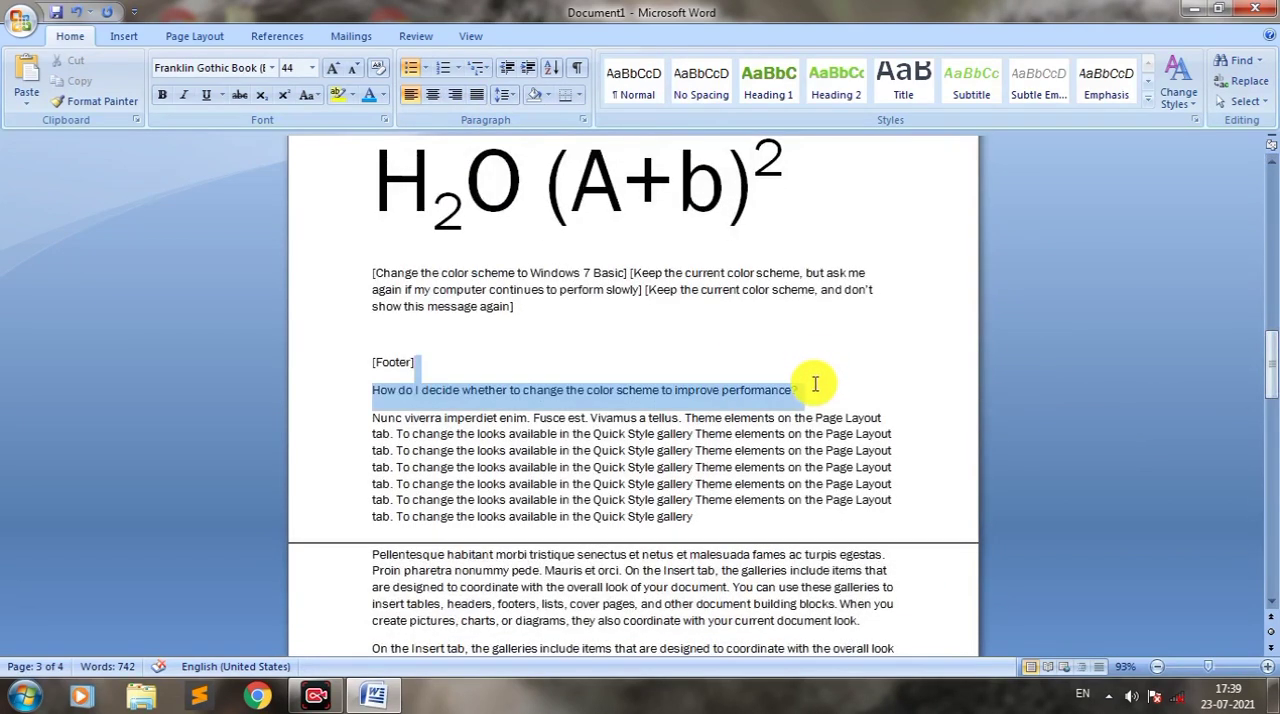
{"action": "left_click", "coordinate": [807, 391]}
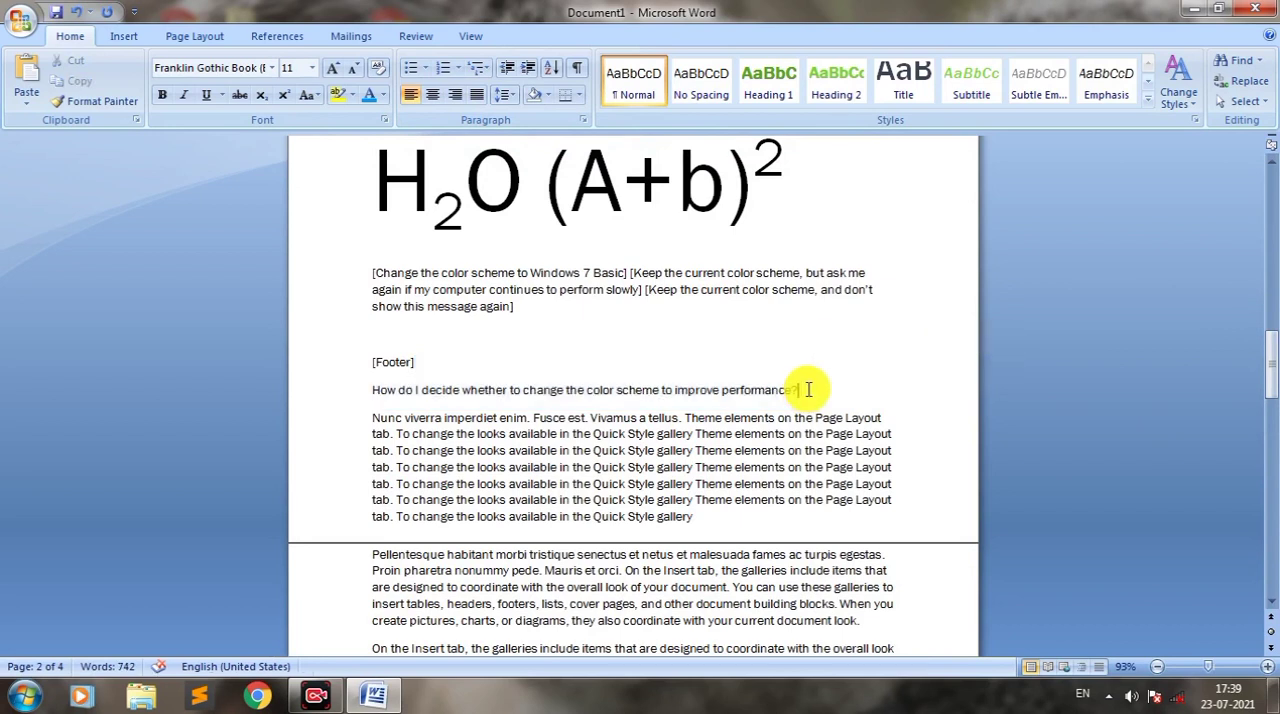
{"action": "left_click_drag", "start_coordinate": [808, 390], "coordinate": [372, 384]}
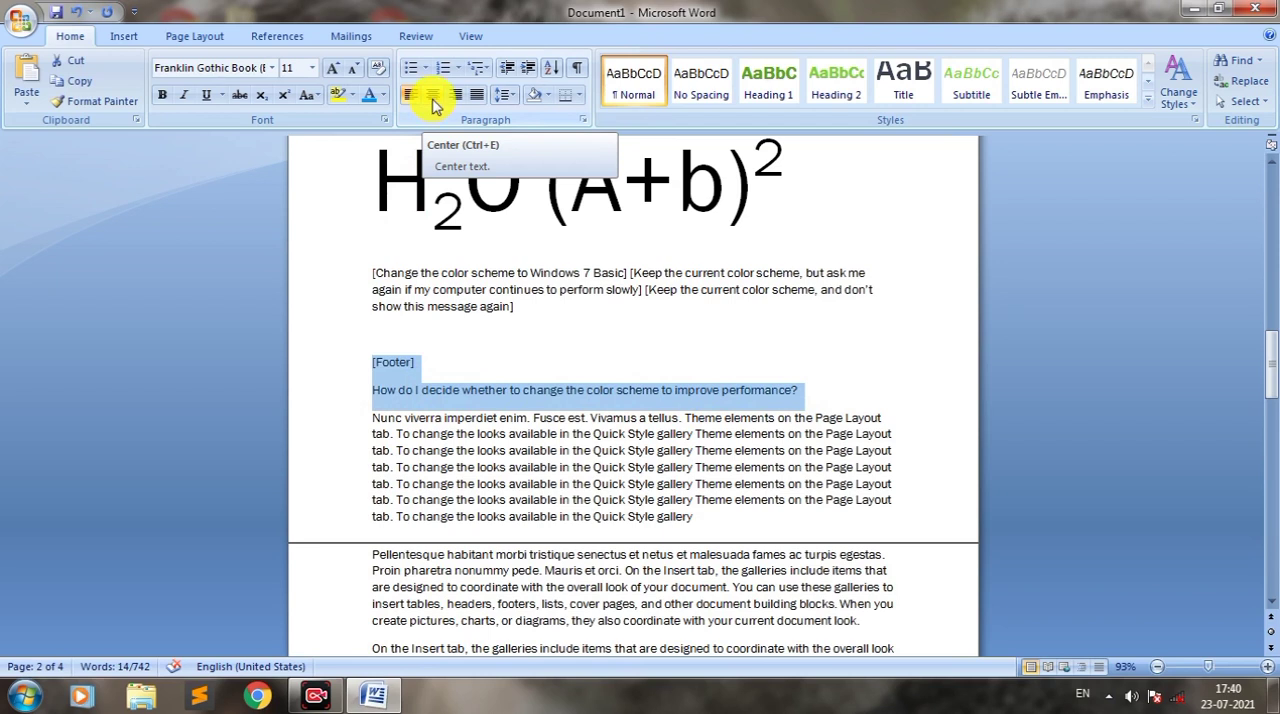
{"action": "left_click", "coordinate": [433, 97]}
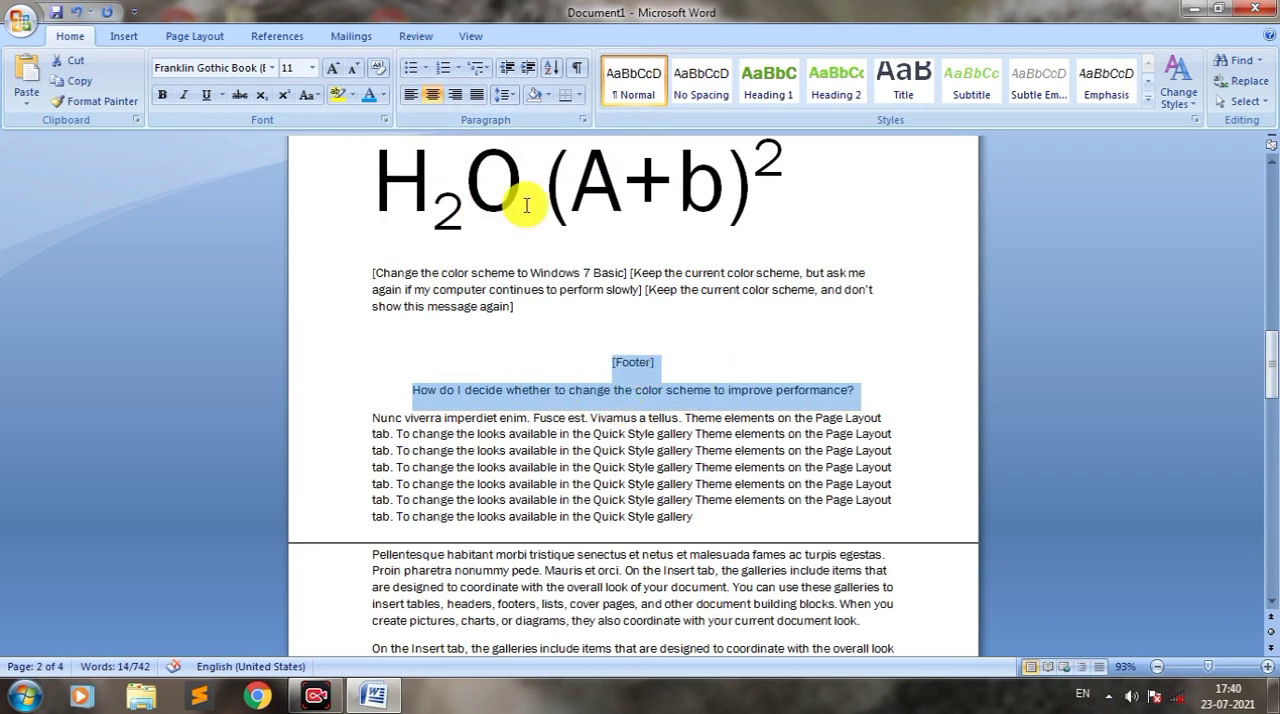
{"action": "left_click", "coordinate": [456, 97]}
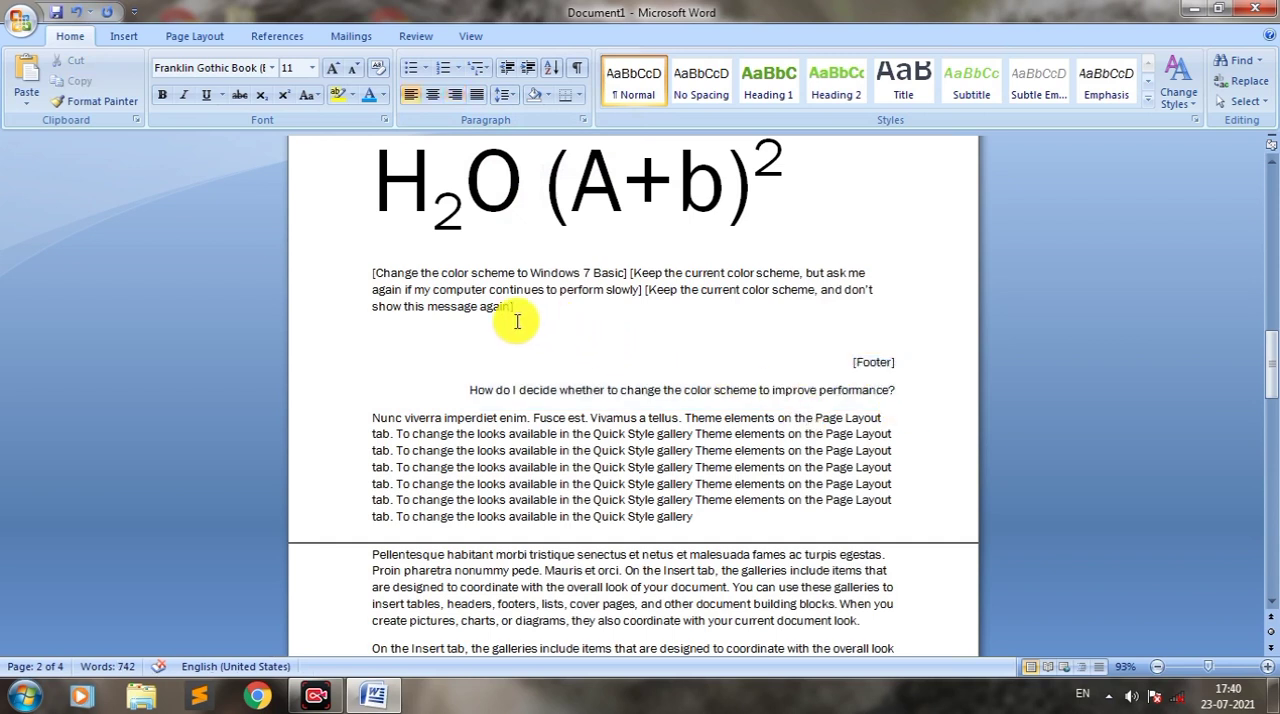
Step: Justify the bracketed paragraph that begins "[Change the color scheme to Windows 7 Basic]", dismissing the Windows color scheme prompt
{"action": "left_click_drag", "start_coordinate": [517, 315], "coordinate": [371, 271]}
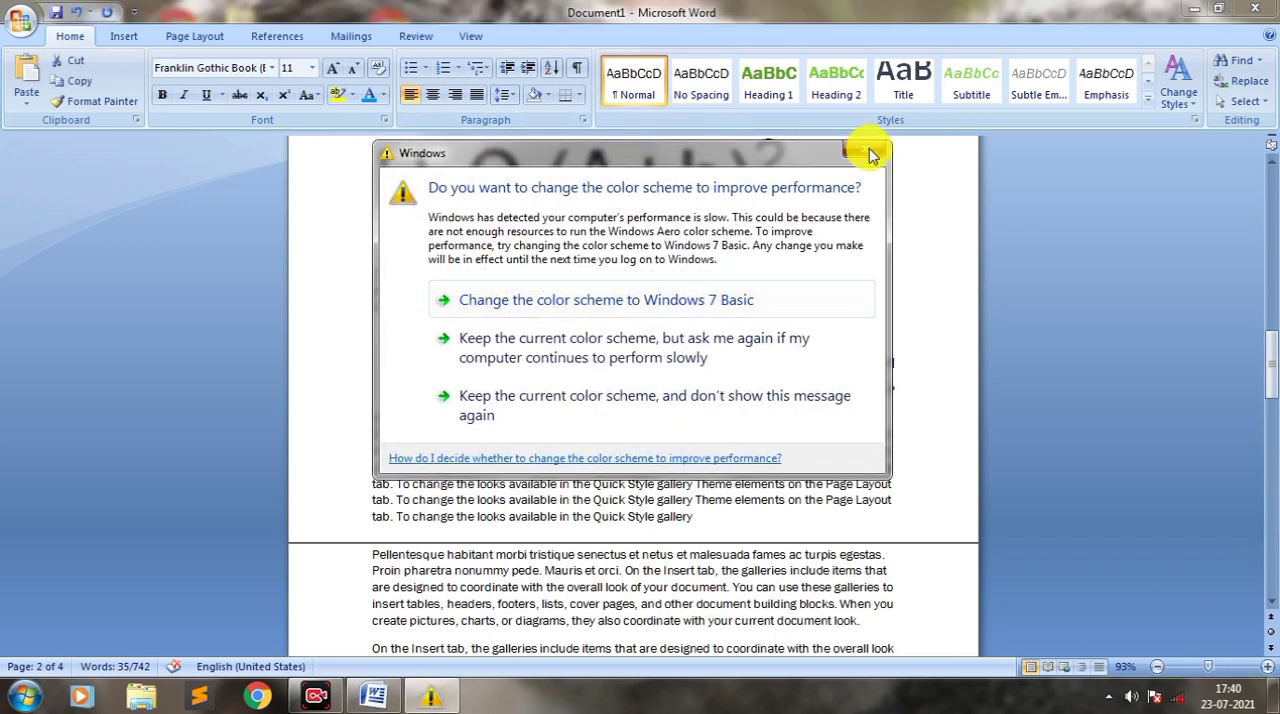
{"action": "left_click", "coordinate": [866, 149]}
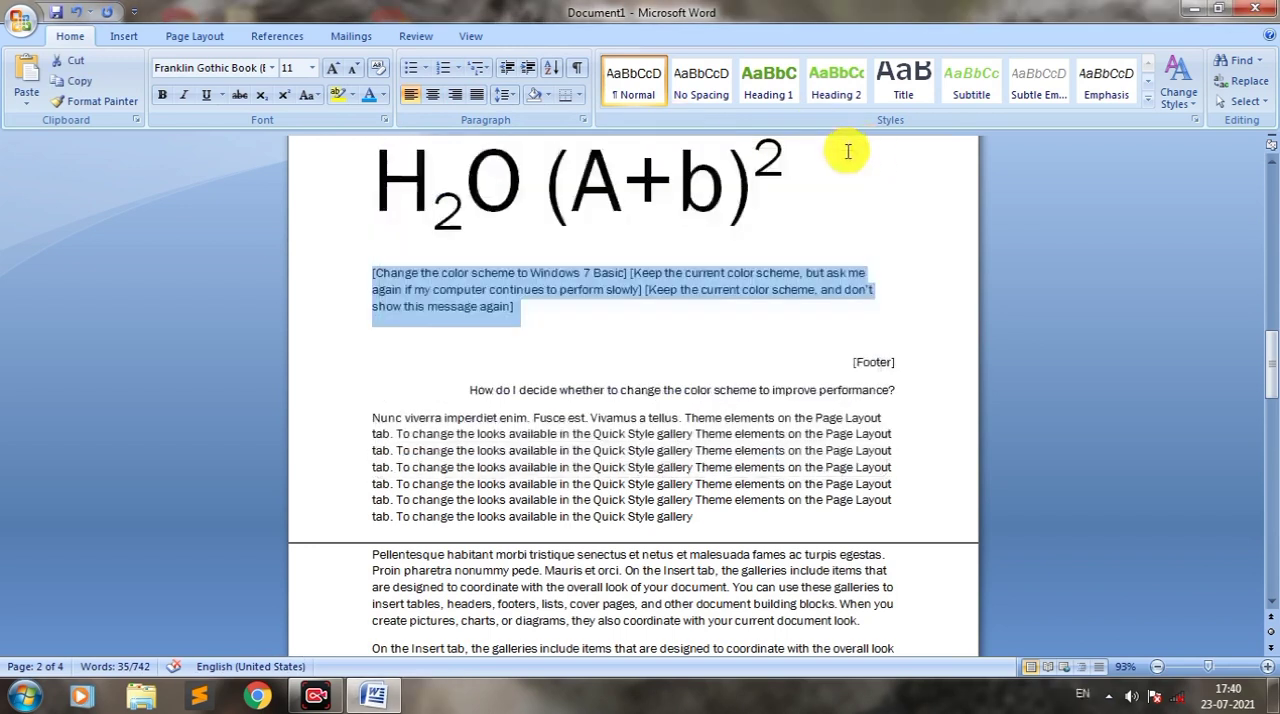
{"action": "left_click", "coordinate": [478, 97]}
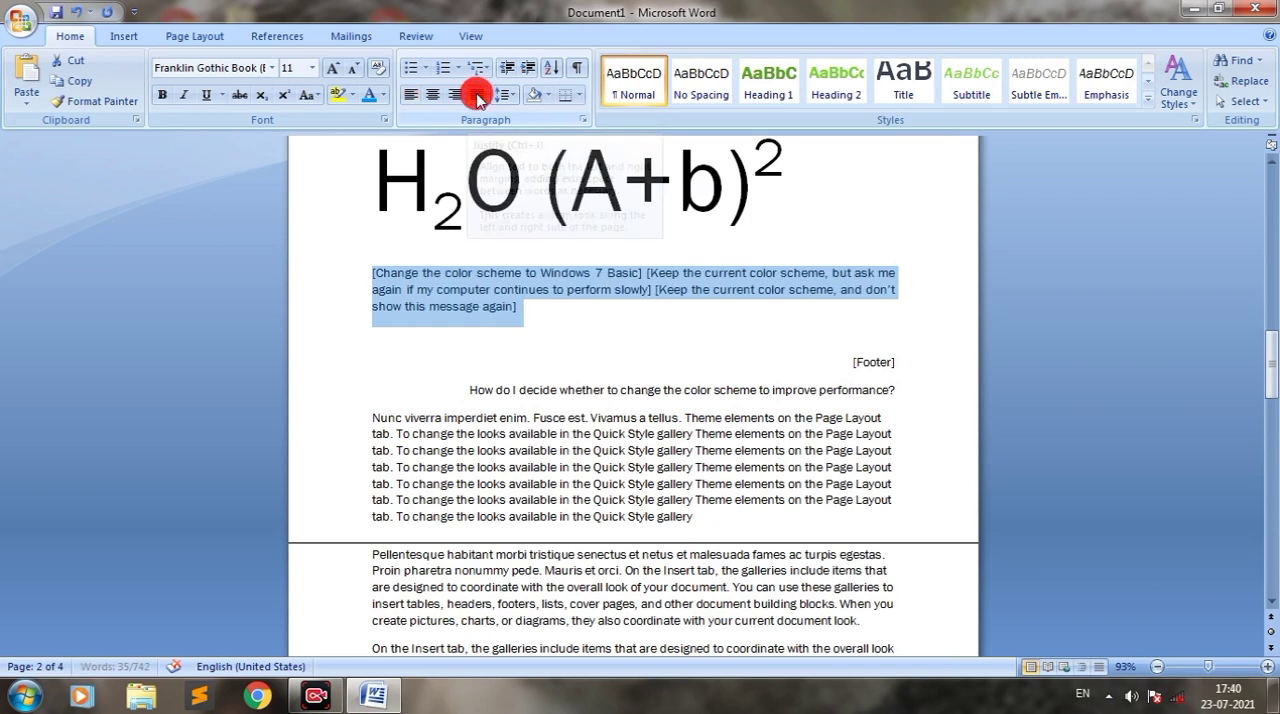
{"action": "left_click", "coordinate": [386, 307]}
{"action": "left_click", "coordinate": [378, 275]}
{"action": "left_click", "coordinate": [372, 289]}
{"action": "left_click", "coordinate": [894, 282]}
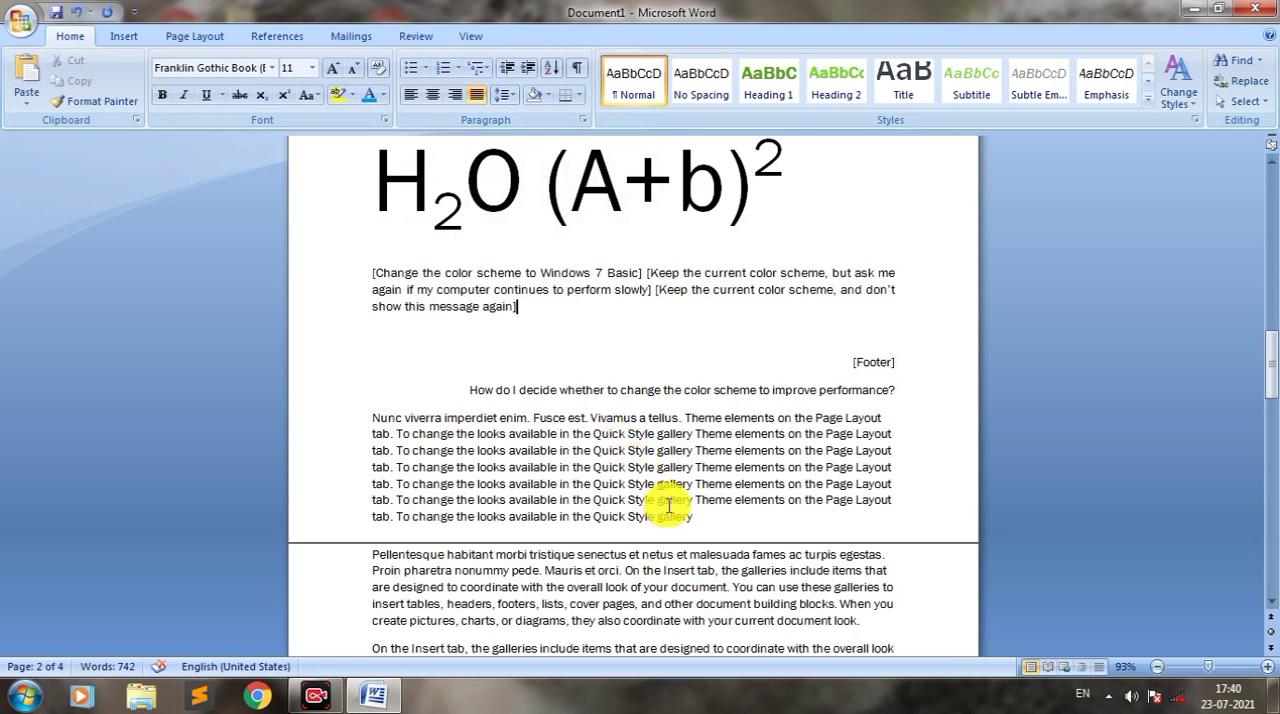
Step: Set the line spacing of the "Nunc viverra imperdiet enim" paragraph to 2.0
{"action": "left_click_drag", "start_coordinate": [700, 515], "coordinate": [372, 418]}
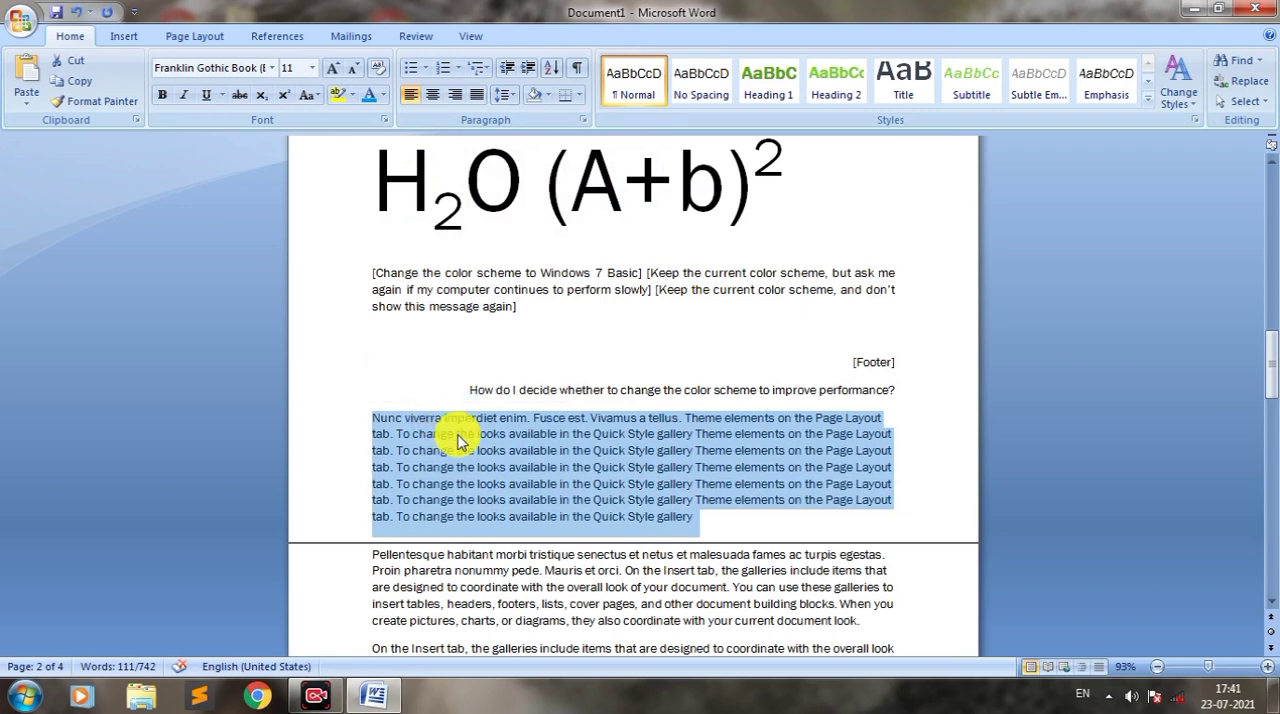
{"action": "left_click", "coordinate": [512, 97]}
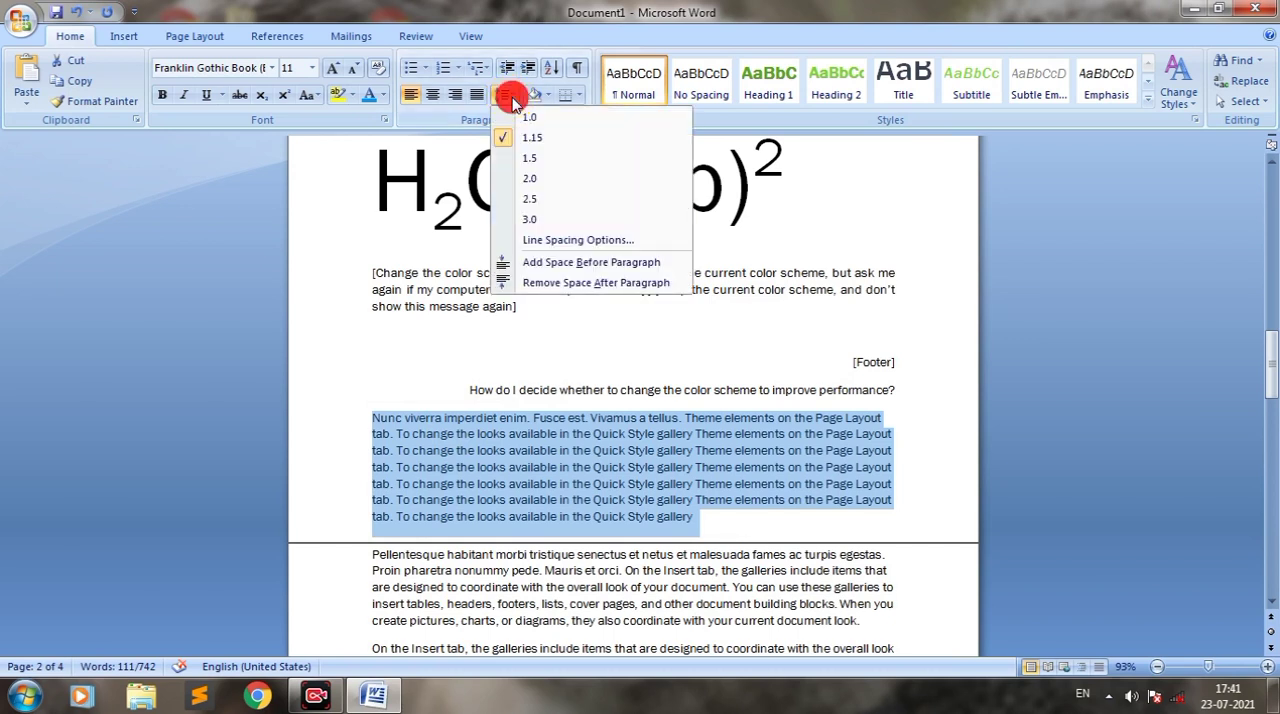
{"action": "left_click", "coordinate": [540, 188]}
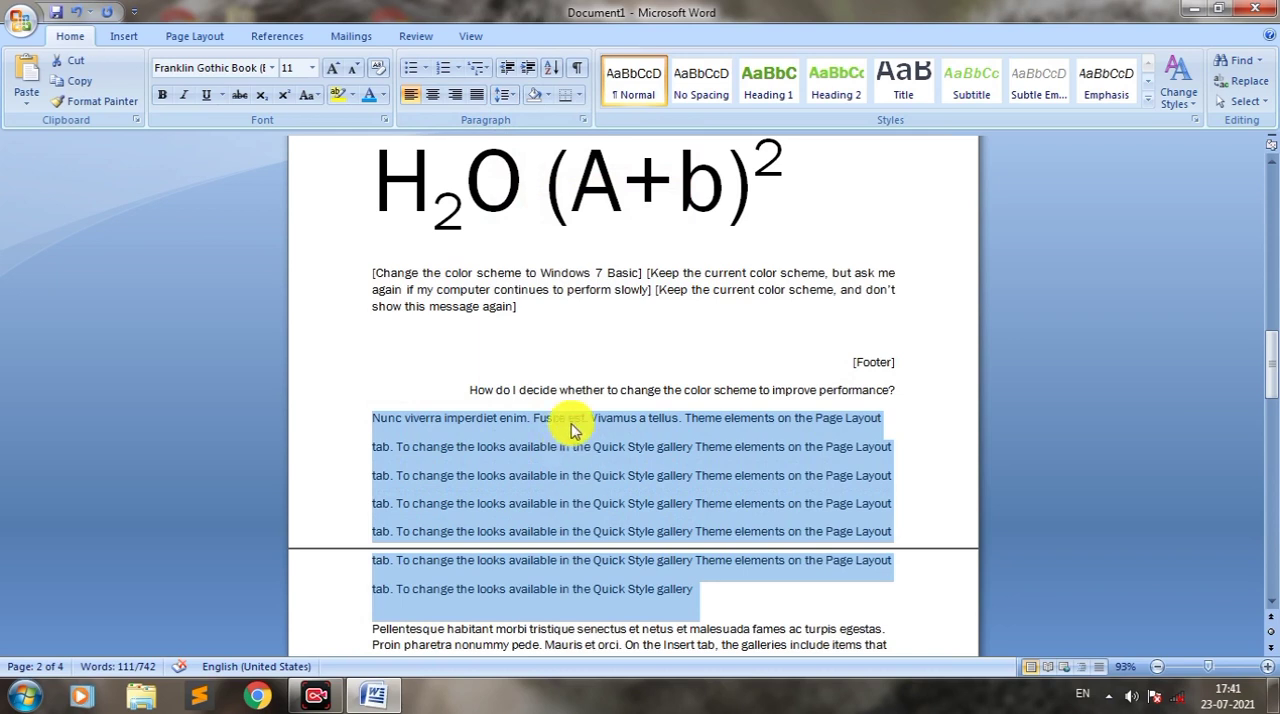
Step: Try yellow shading on the "[Content]" text above the "Windows Has Detected" paragraph
{"action": "left_click", "coordinate": [546, 101]}
{"action": "left_click", "coordinate": [452, 267]}
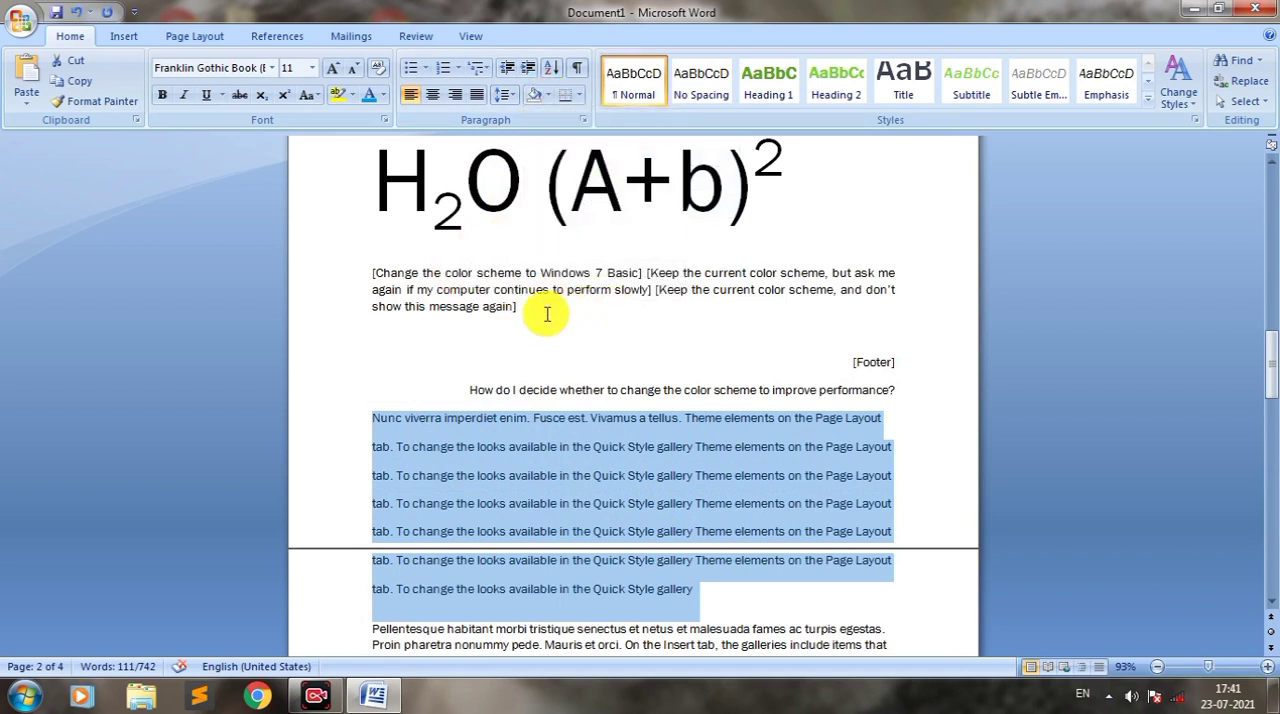
{"action": "scroll", "coordinate": [1256, 388], "scroll_direction": "down", "scroll_amount": 1}
{"action": "left_click_drag", "start_coordinate": [1268, 366], "coordinate": [1272, 320]}
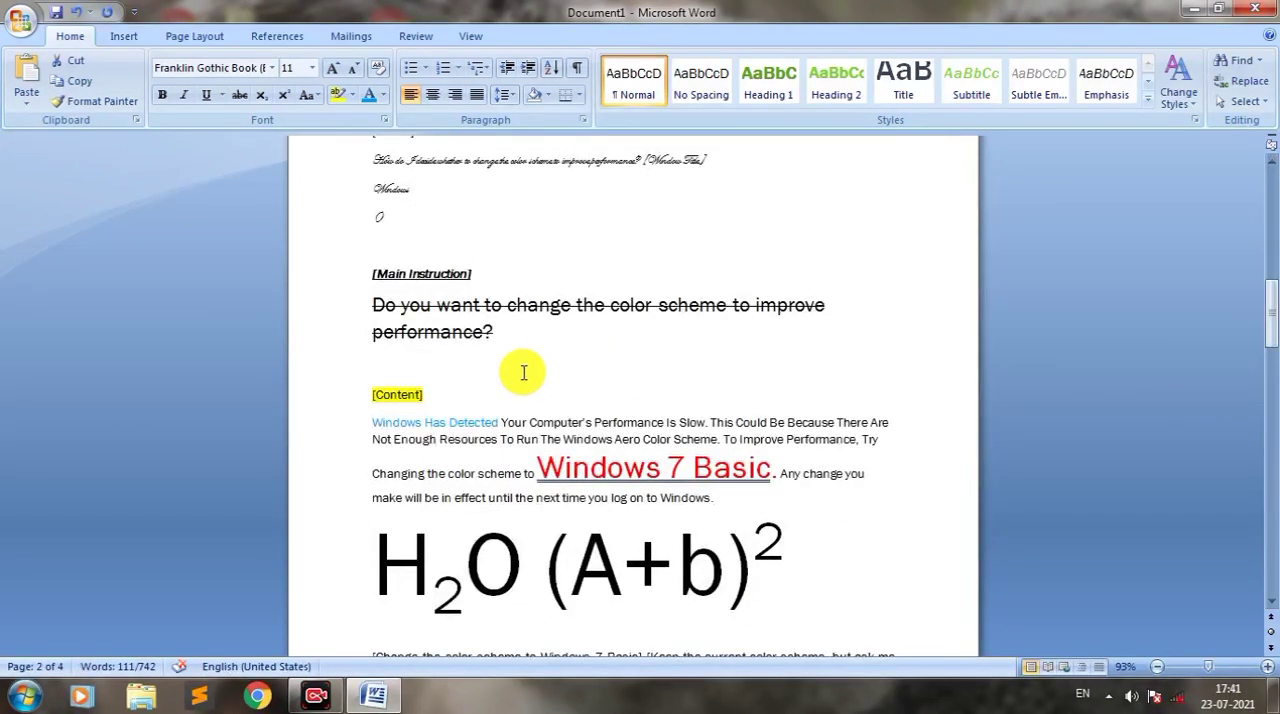
{"action": "left_click_drag", "start_coordinate": [438, 395], "coordinate": [377, 392]}
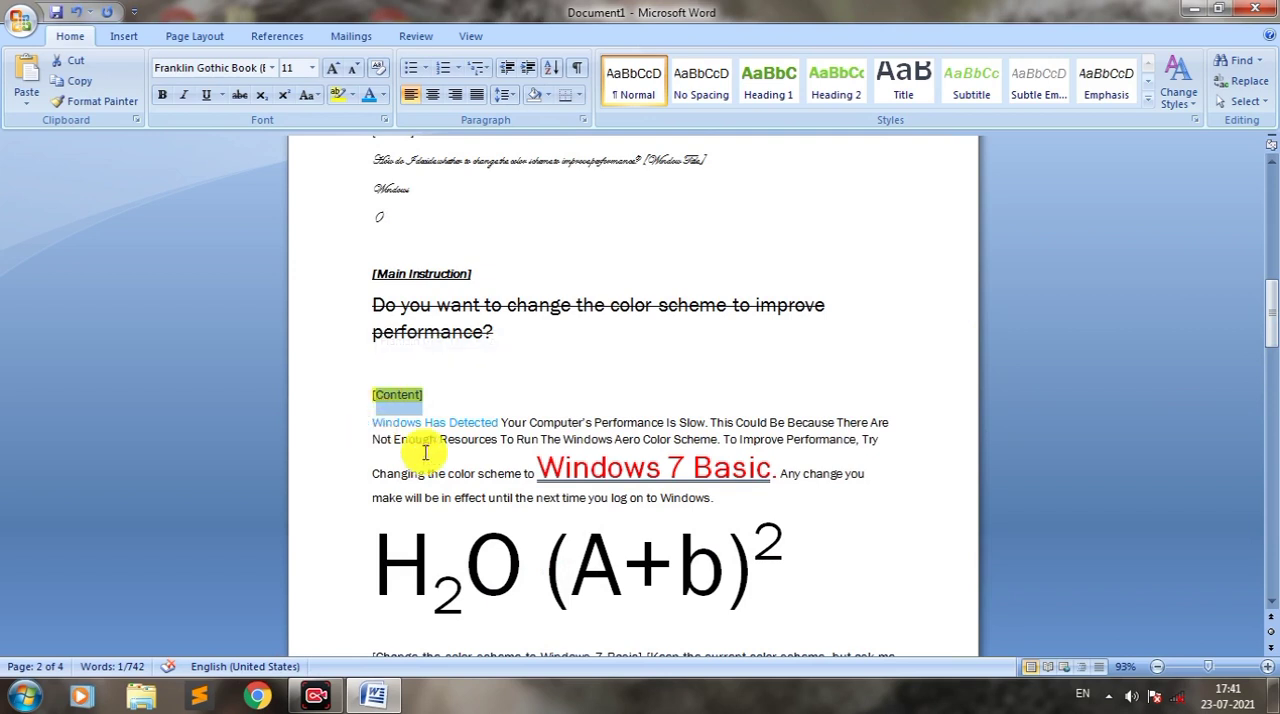
{"action": "left_click", "coordinate": [517, 97]}
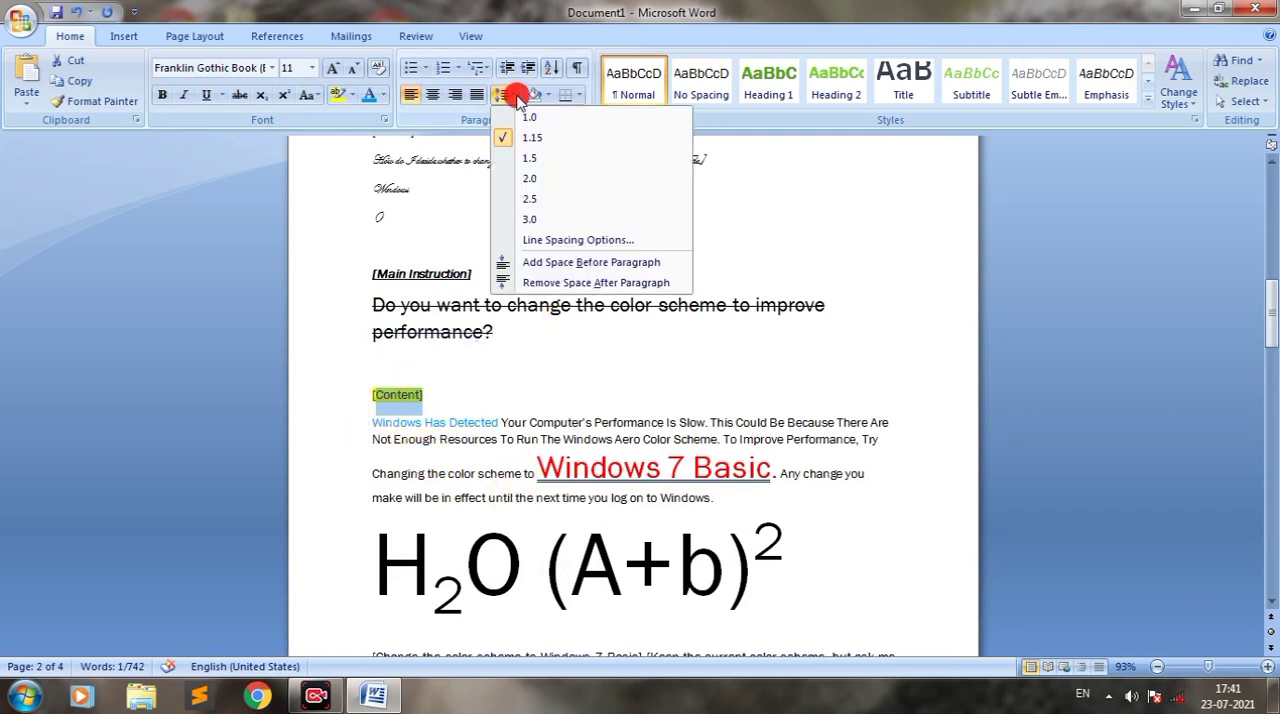
{"action": "left_click", "coordinate": [517, 100]}
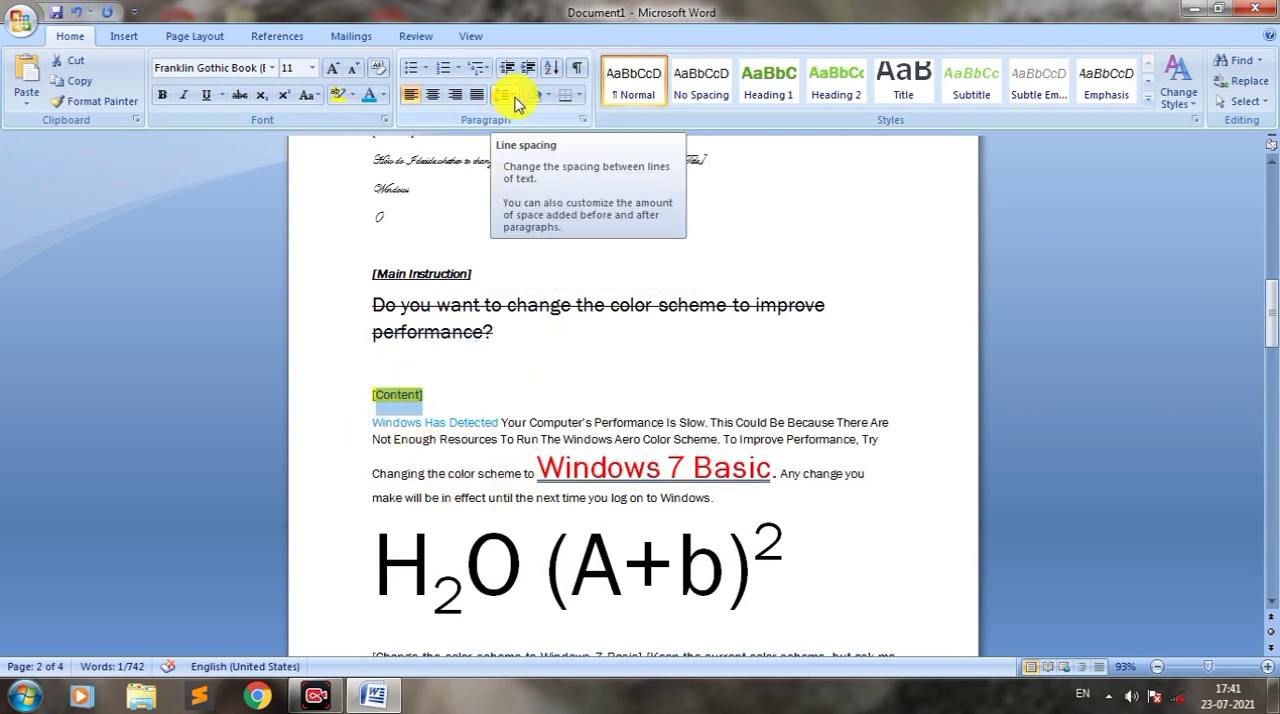
{"action": "left_click", "coordinate": [548, 100]}
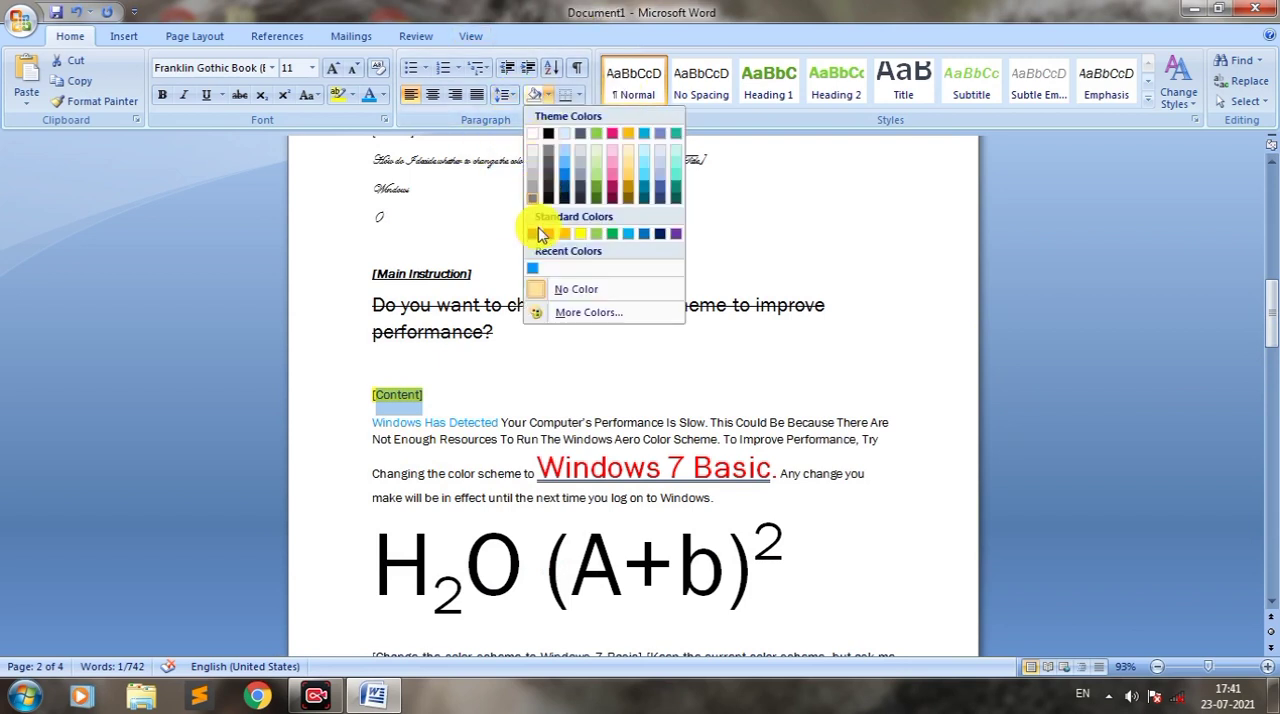
{"action": "left_click", "coordinate": [582, 235]}
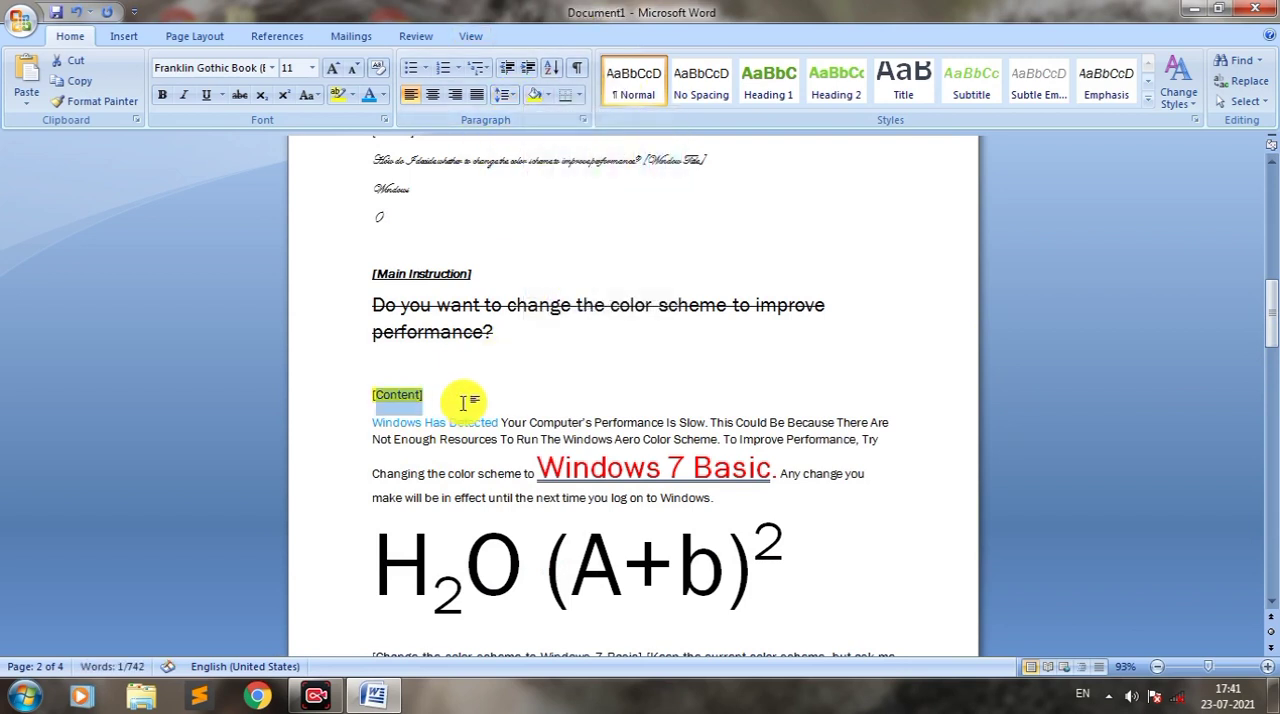
{"action": "left_click", "coordinate": [451, 404]}
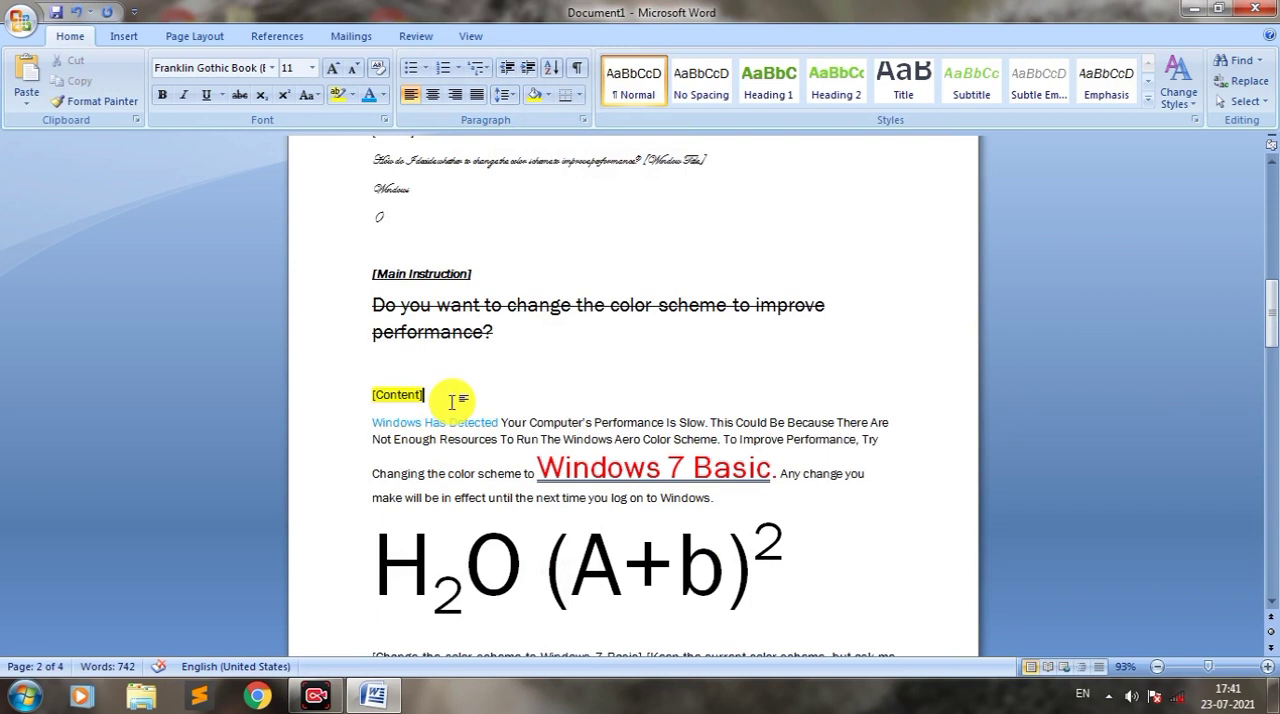
Step: Shade the entire "[Content]" paragraph in standard yellow, across the full line width
{"action": "left_click_drag", "start_coordinate": [451, 401], "coordinate": [362, 392]}
{"action": "left_click", "coordinate": [547, 95]}
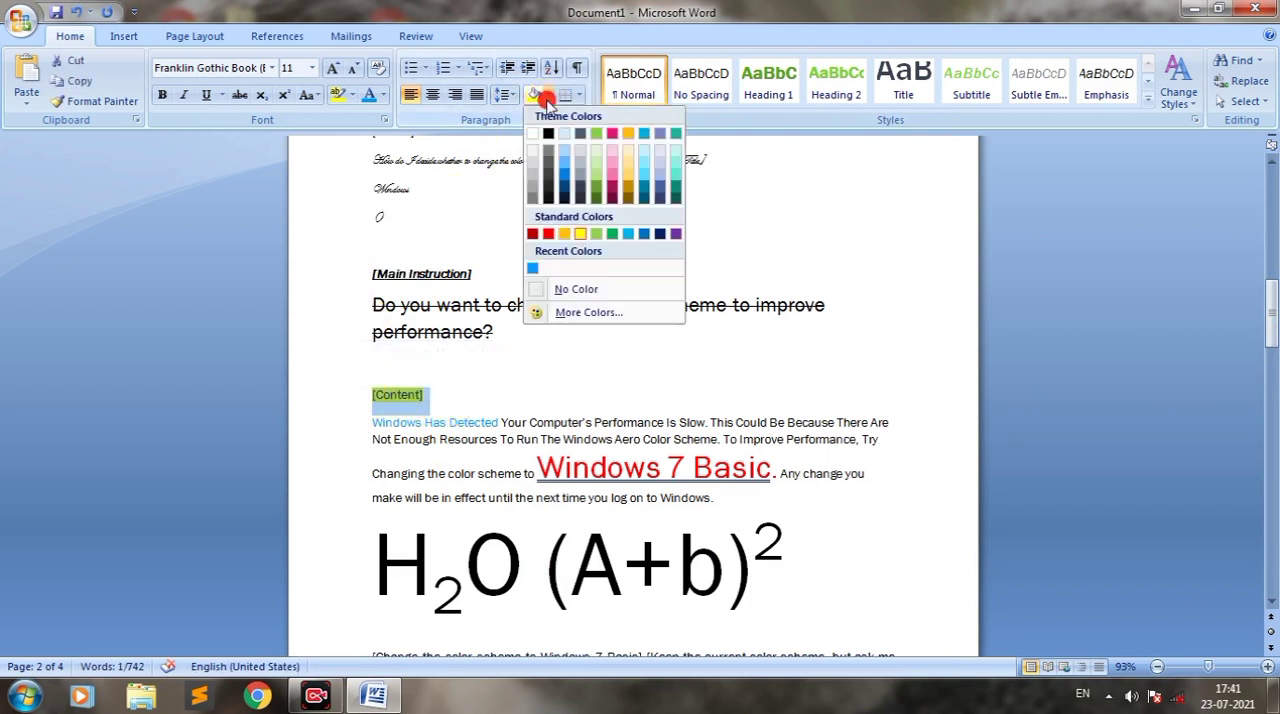
{"action": "left_click", "coordinate": [580, 235]}
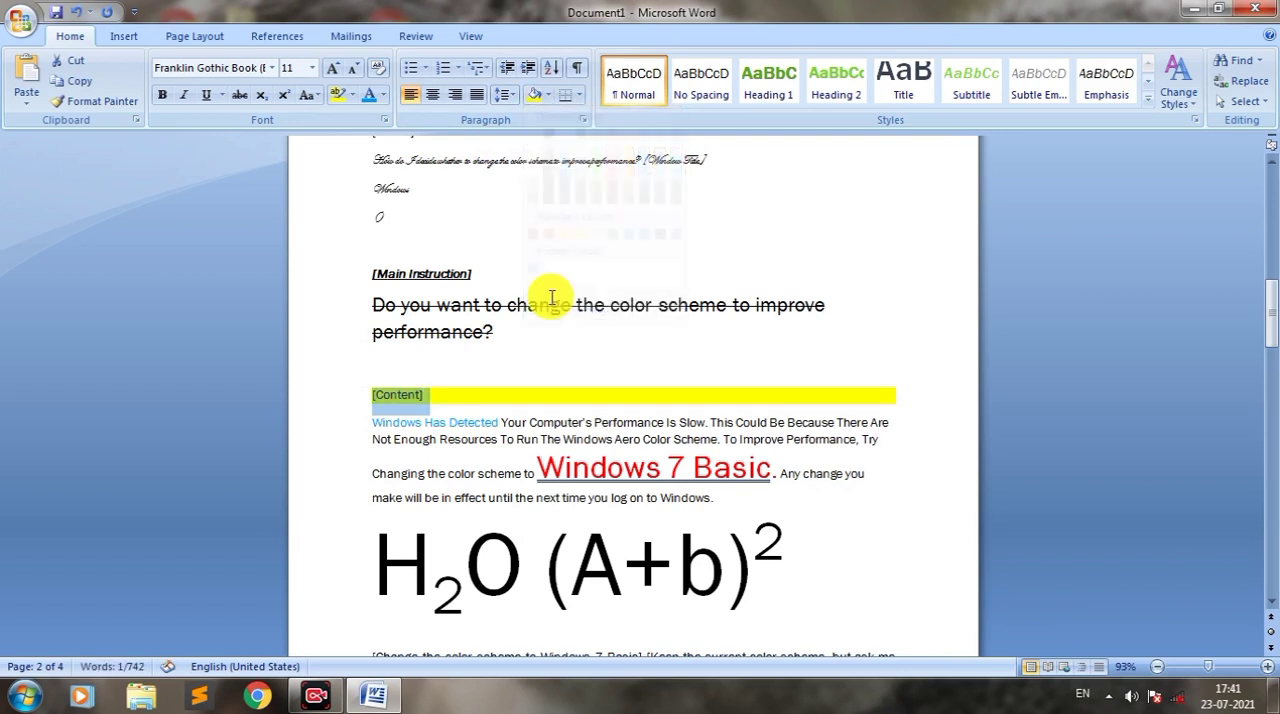
{"action": "left_click", "coordinate": [457, 404]}
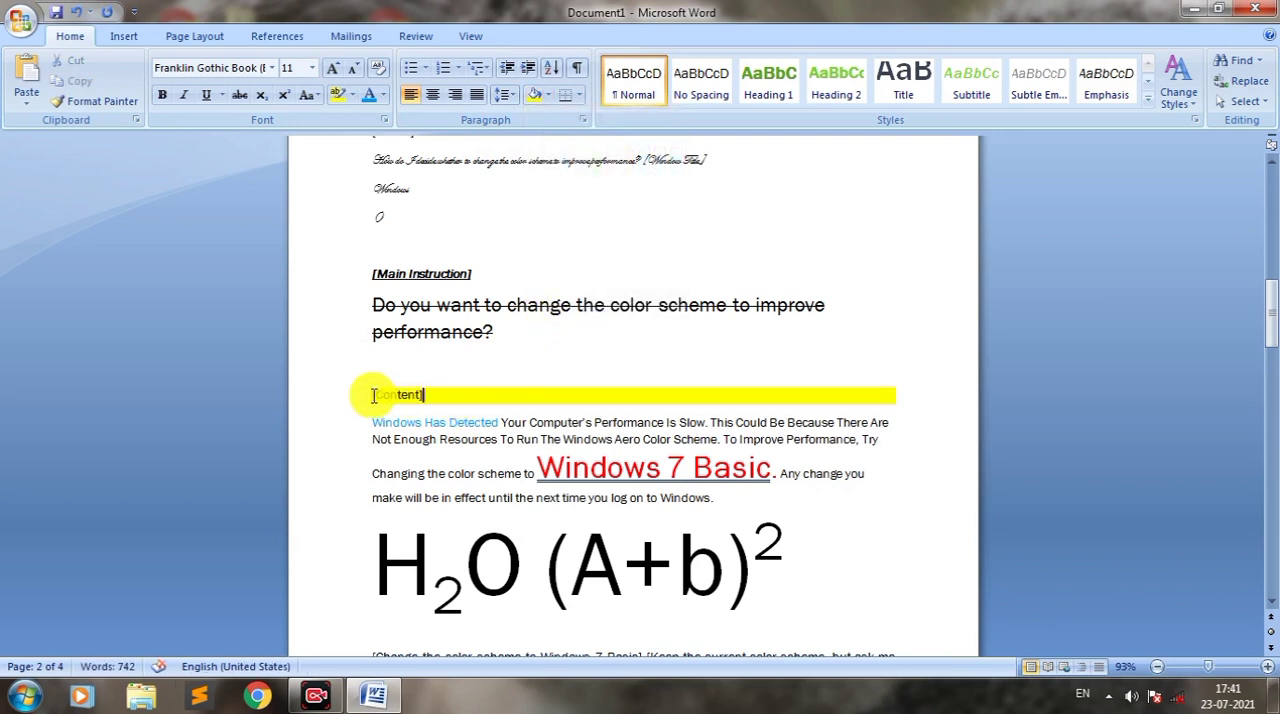
{"action": "left_click_drag", "start_coordinate": [372, 395], "coordinate": [890, 408]}
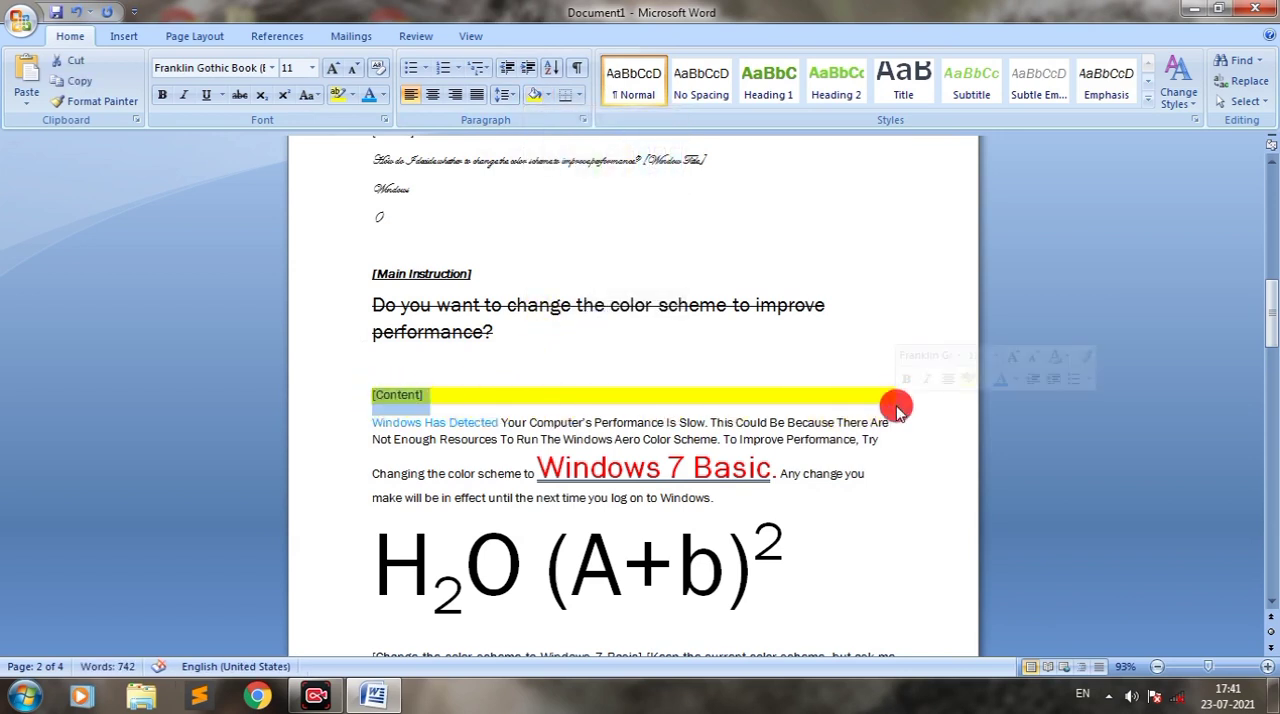
{"action": "left_click", "coordinate": [918, 406]}
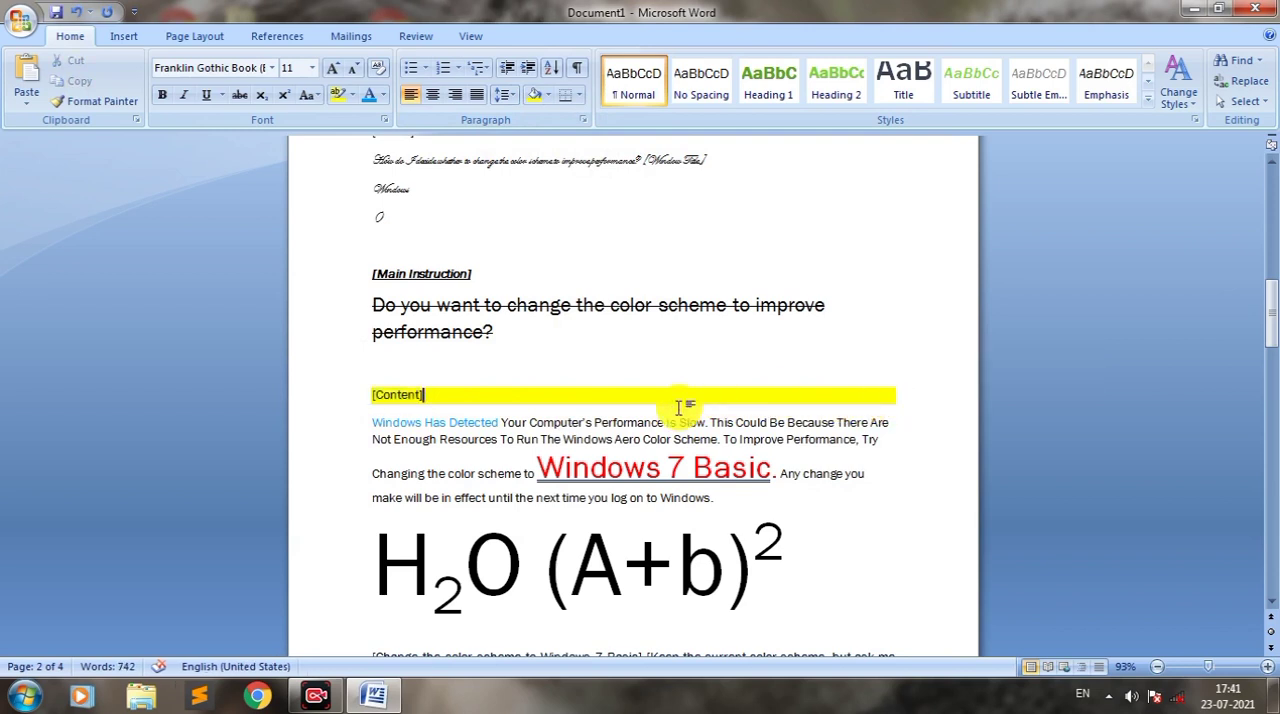
Step: Put outside borders around the H2O (A+b)2 formula line and dismiss the Windows color scheme prompt
{"action": "scroll", "coordinate": [843, 374], "scroll_direction": "down", "scroll_amount": 4}
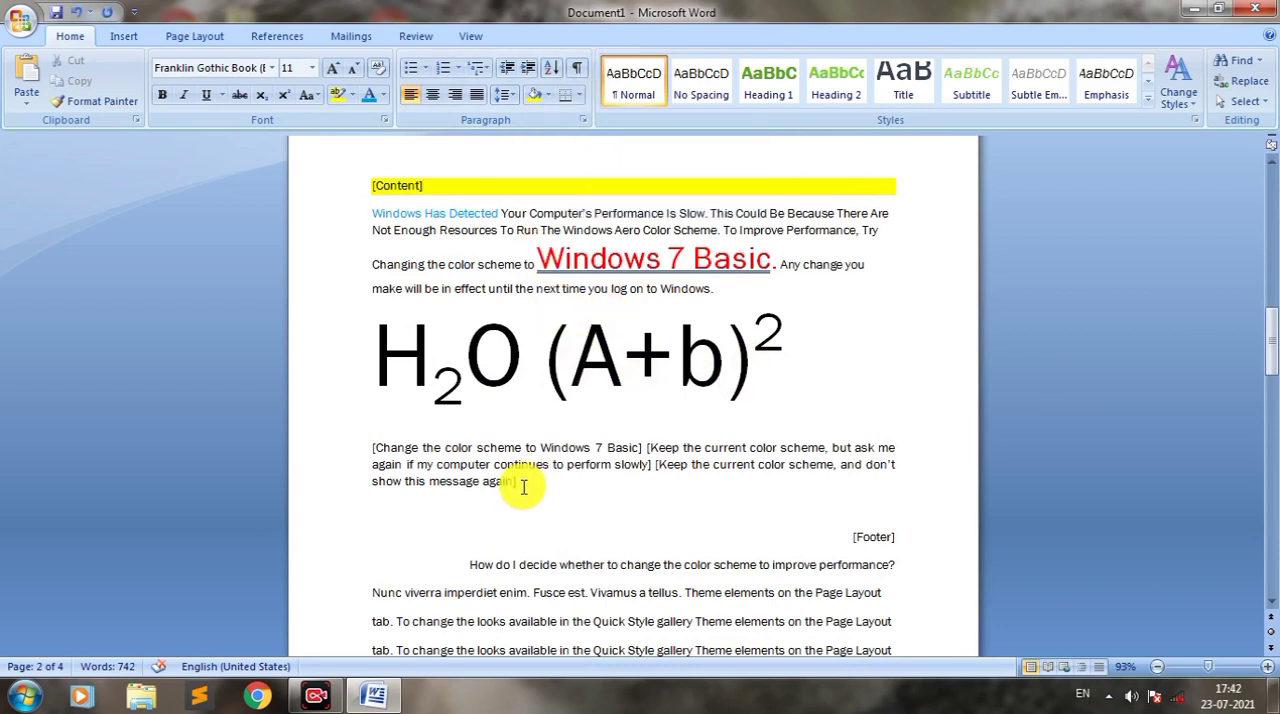
{"action": "left_click_drag", "start_coordinate": [840, 355], "coordinate": [440, 359]}
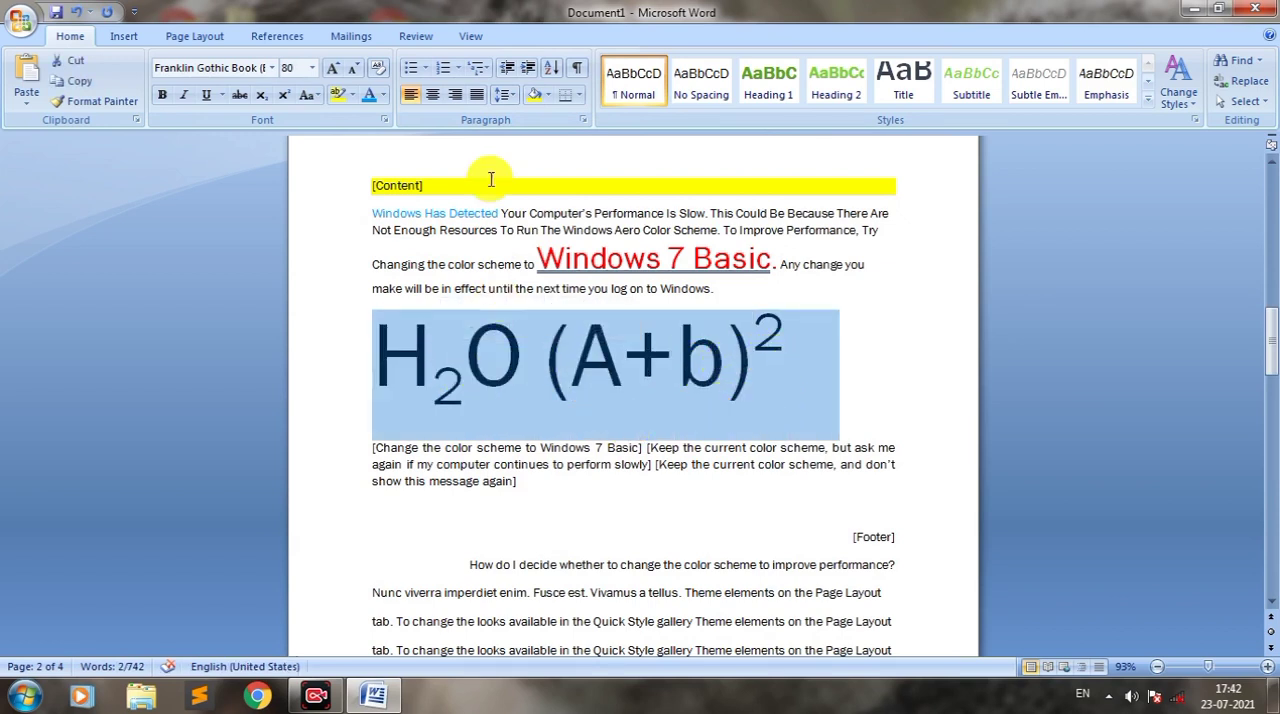
{"action": "left_click", "coordinate": [581, 94]}
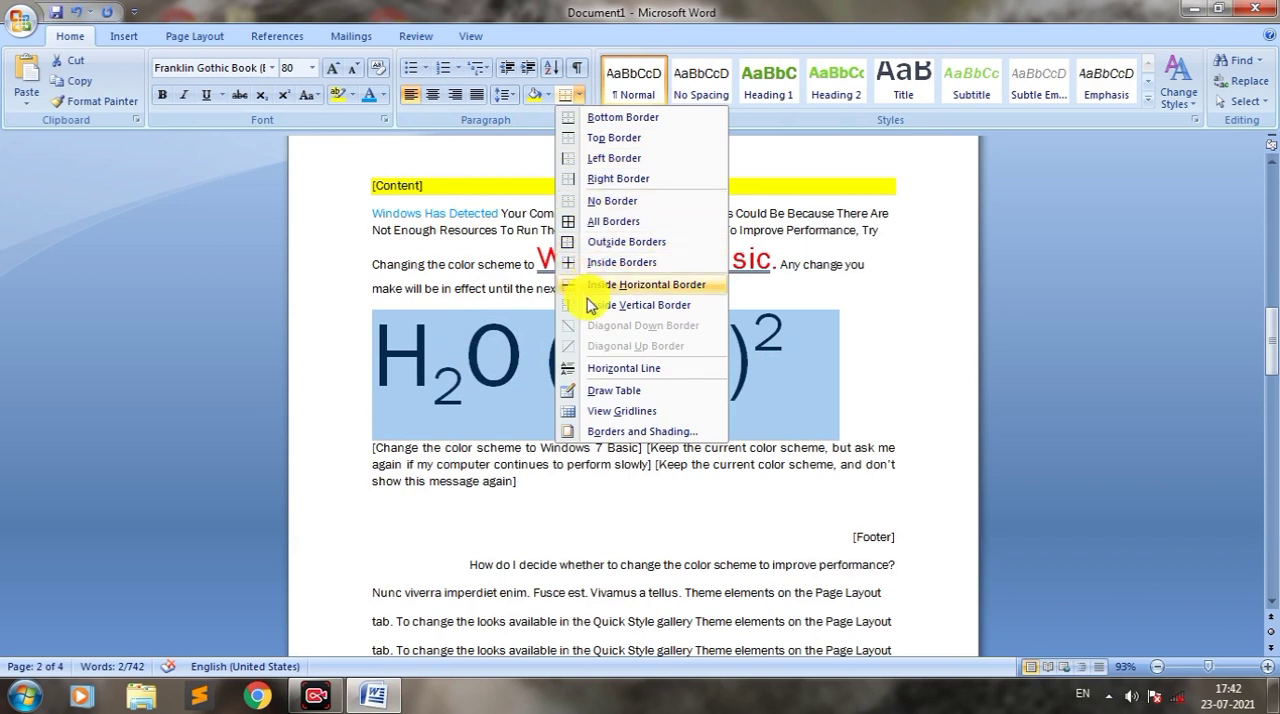
{"action": "left_click", "coordinate": [630, 245]}
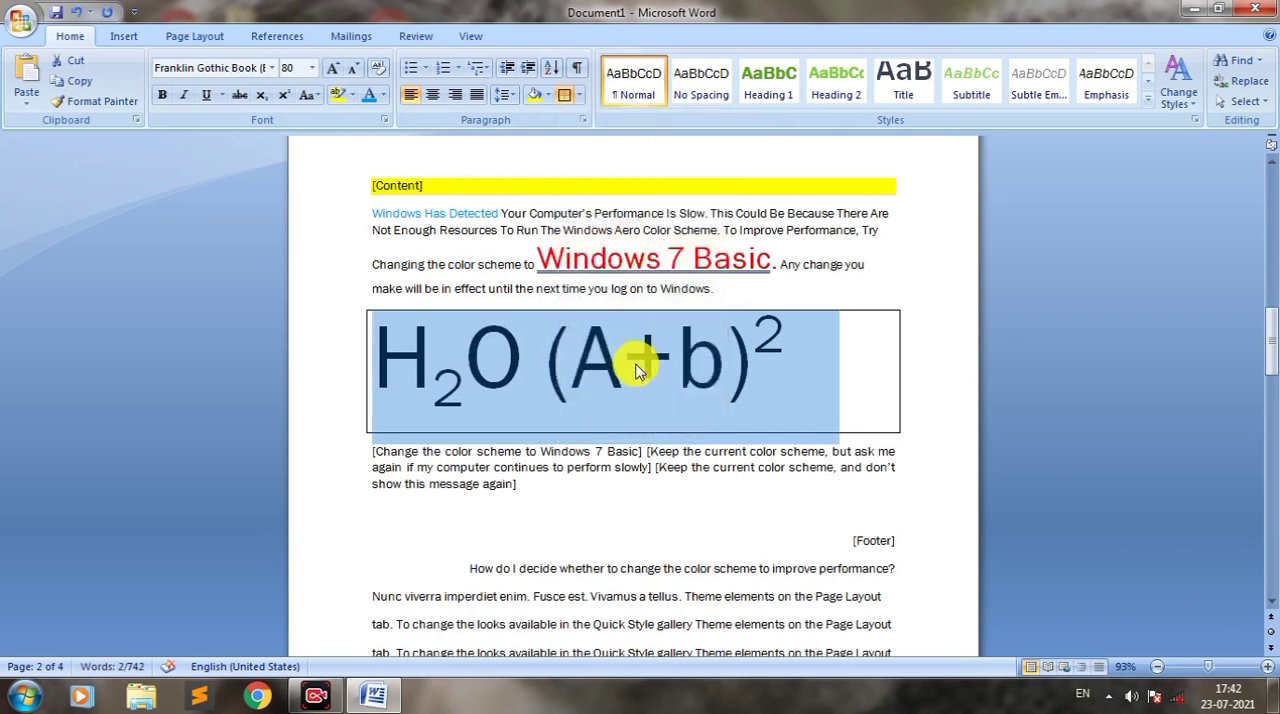
{"action": "left_click", "coordinate": [624, 360]}
{"action": "left_click_drag", "start_coordinate": [843, 373], "coordinate": [409, 371]}
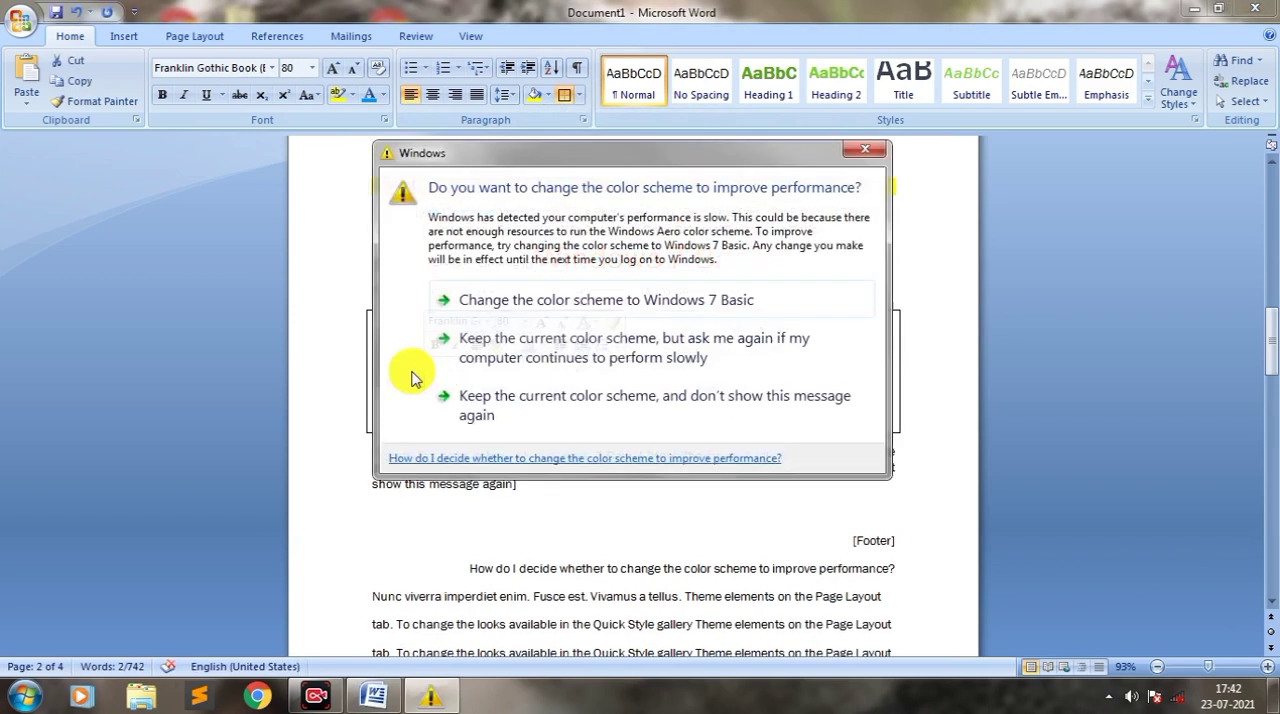
{"action": "left_click", "coordinate": [868, 153]}
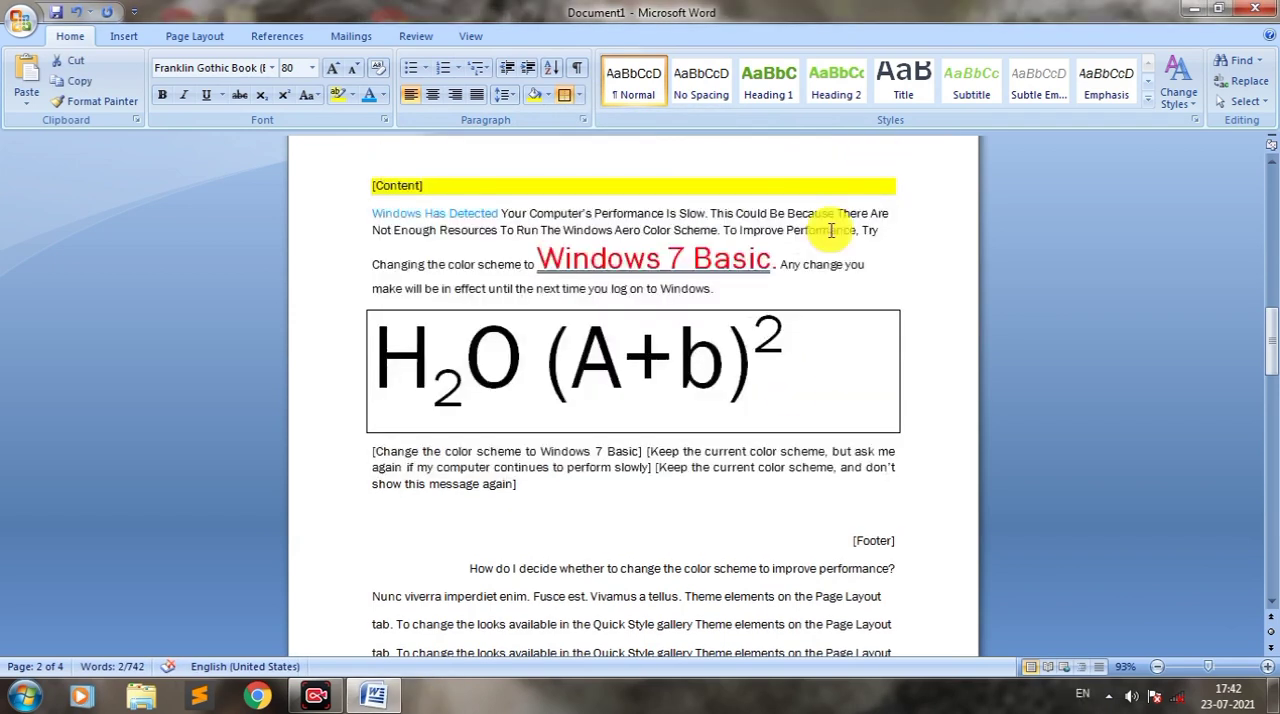
Step: Remove the bottom, top, left and right borders of the H2O (A+b)2 formula line one by one
{"action": "left_click_drag", "start_coordinate": [806, 372], "coordinate": [409, 349]}
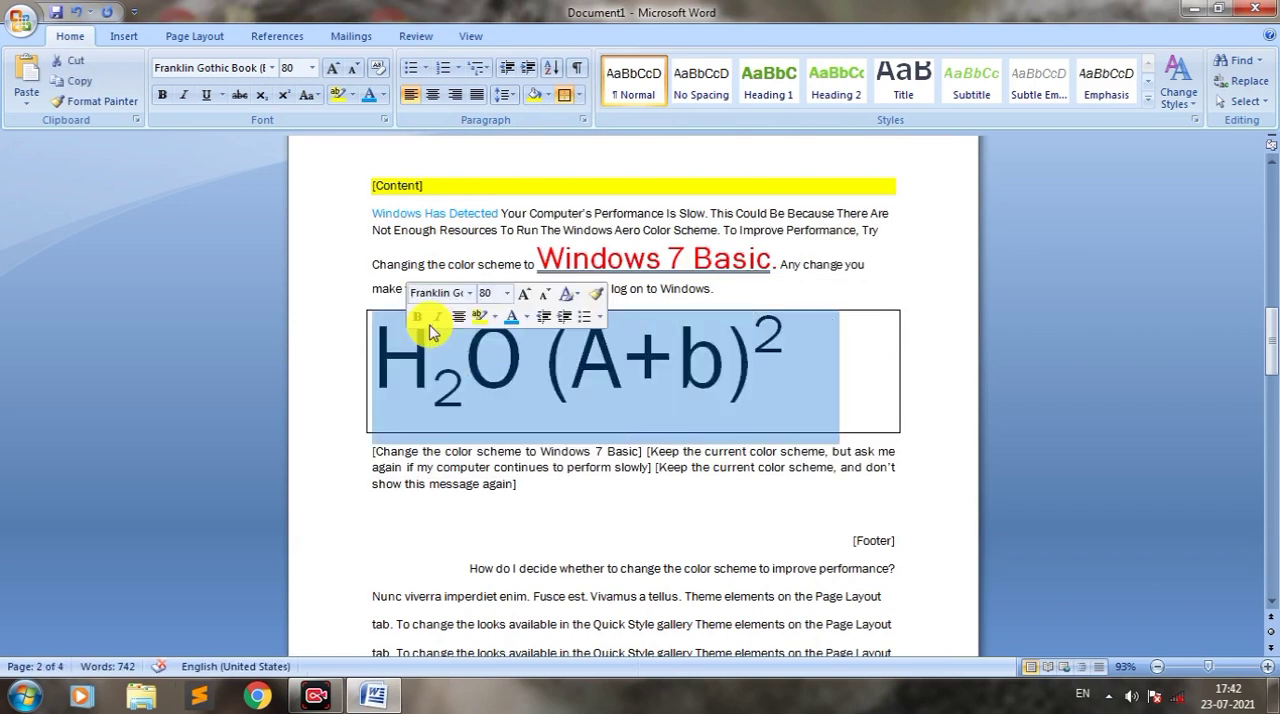
{"action": "left_click", "coordinate": [578, 95]}
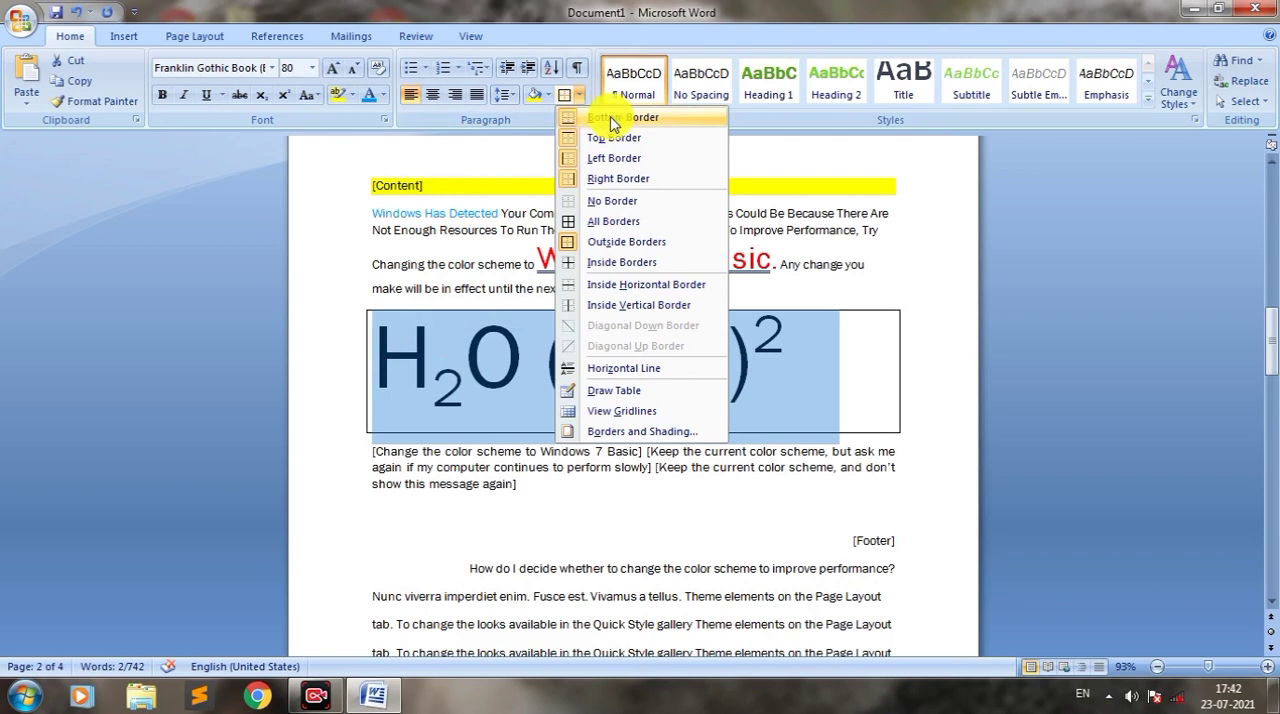
{"action": "left_click", "coordinate": [614, 118]}
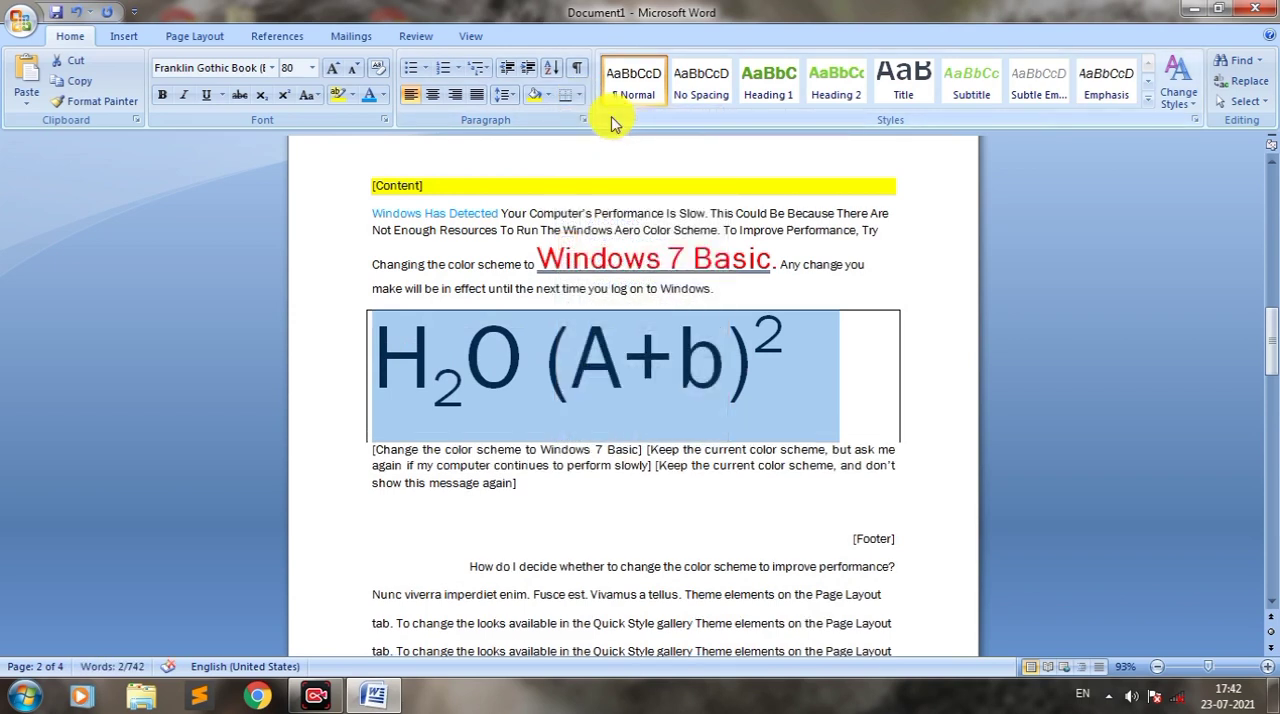
{"action": "left_click", "coordinate": [578, 97]}
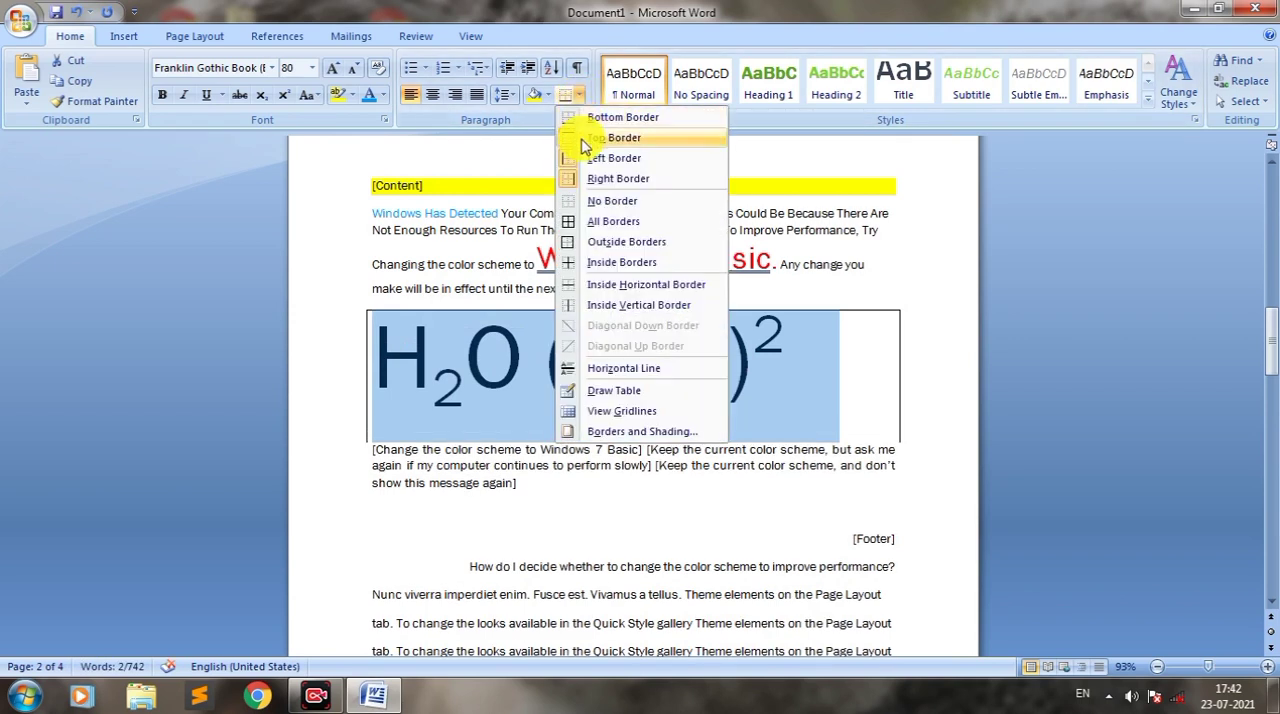
{"action": "left_click", "coordinate": [588, 142]}
{"action": "left_click", "coordinate": [580, 97]}
{"action": "left_click", "coordinate": [588, 159]}
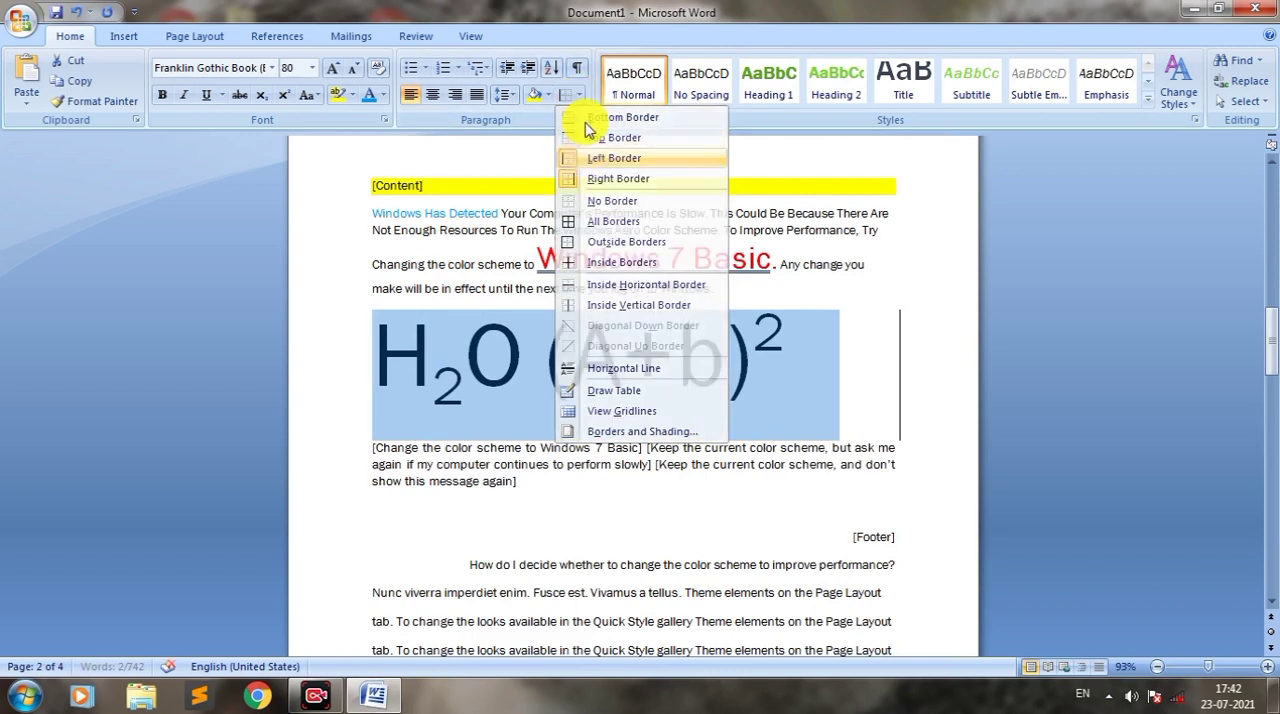
{"action": "left_click", "coordinate": [580, 97]}
{"action": "left_click", "coordinate": [600, 178]}
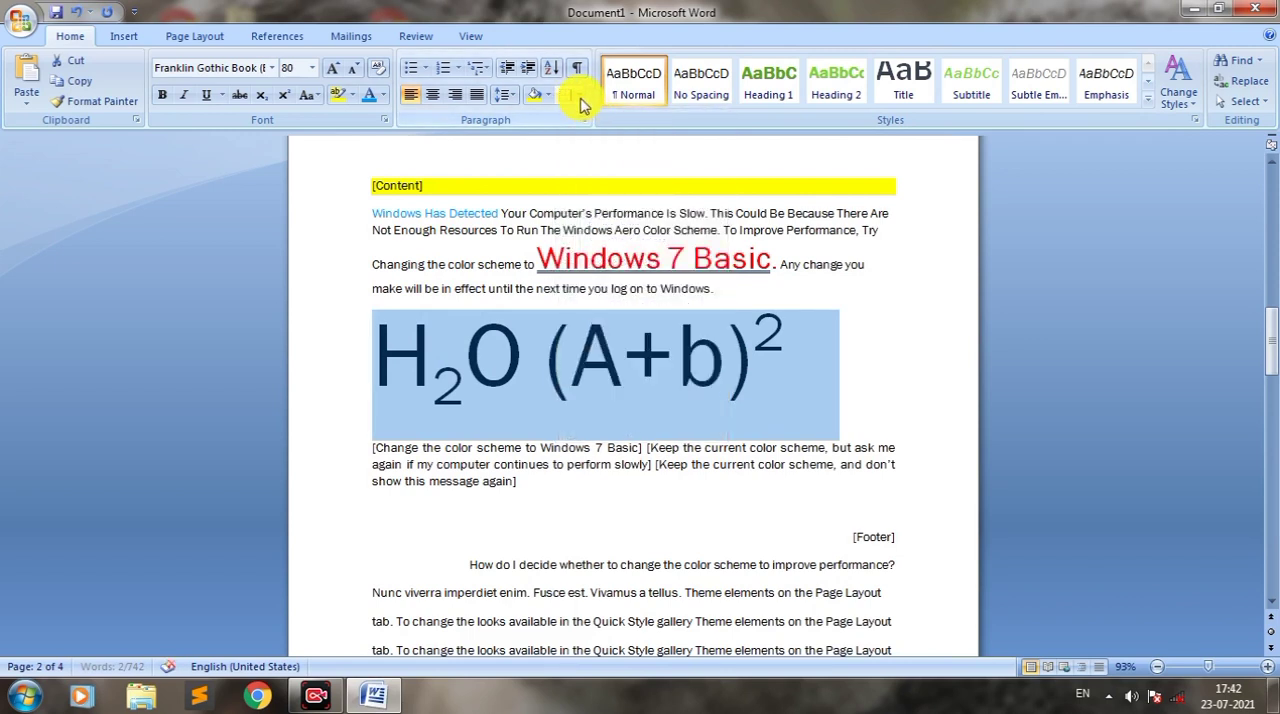
Step: Add only a bottom border beneath the H2O (A+b)2 formula line
{"action": "left_click", "coordinate": [578, 97]}
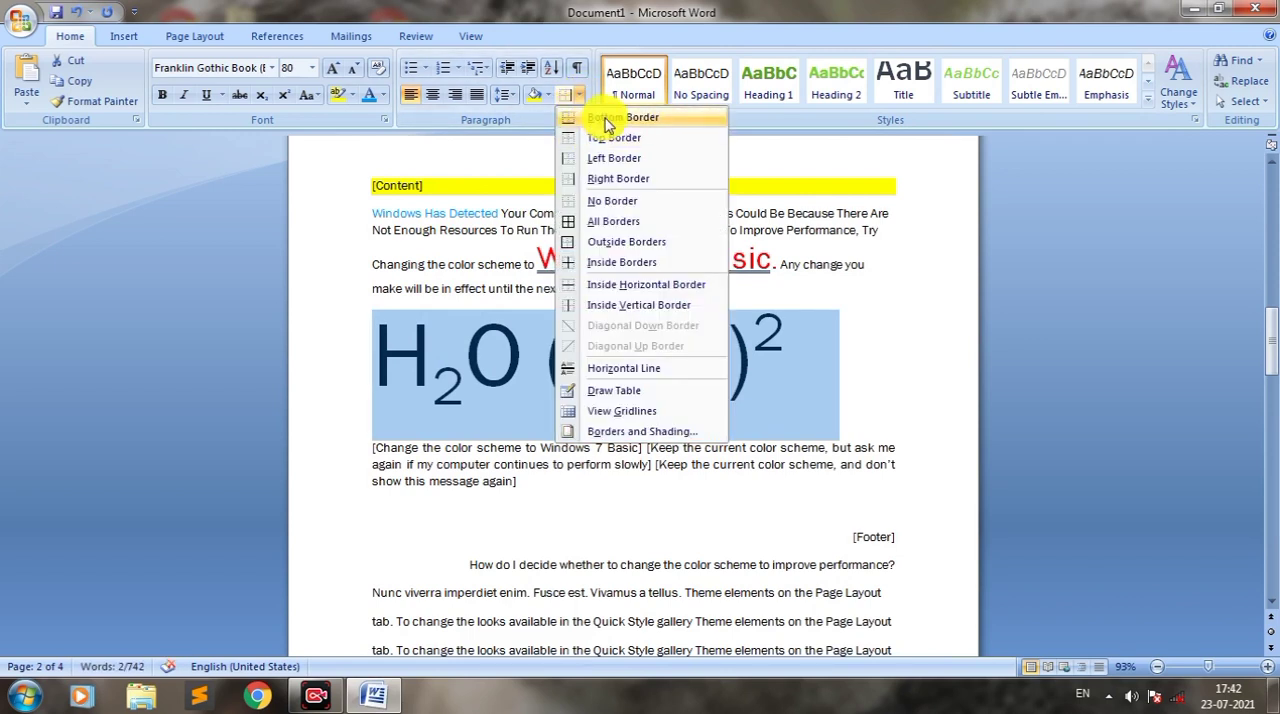
{"action": "left_click", "coordinate": [606, 122]}
{"action": "left_click", "coordinate": [668, 408]}
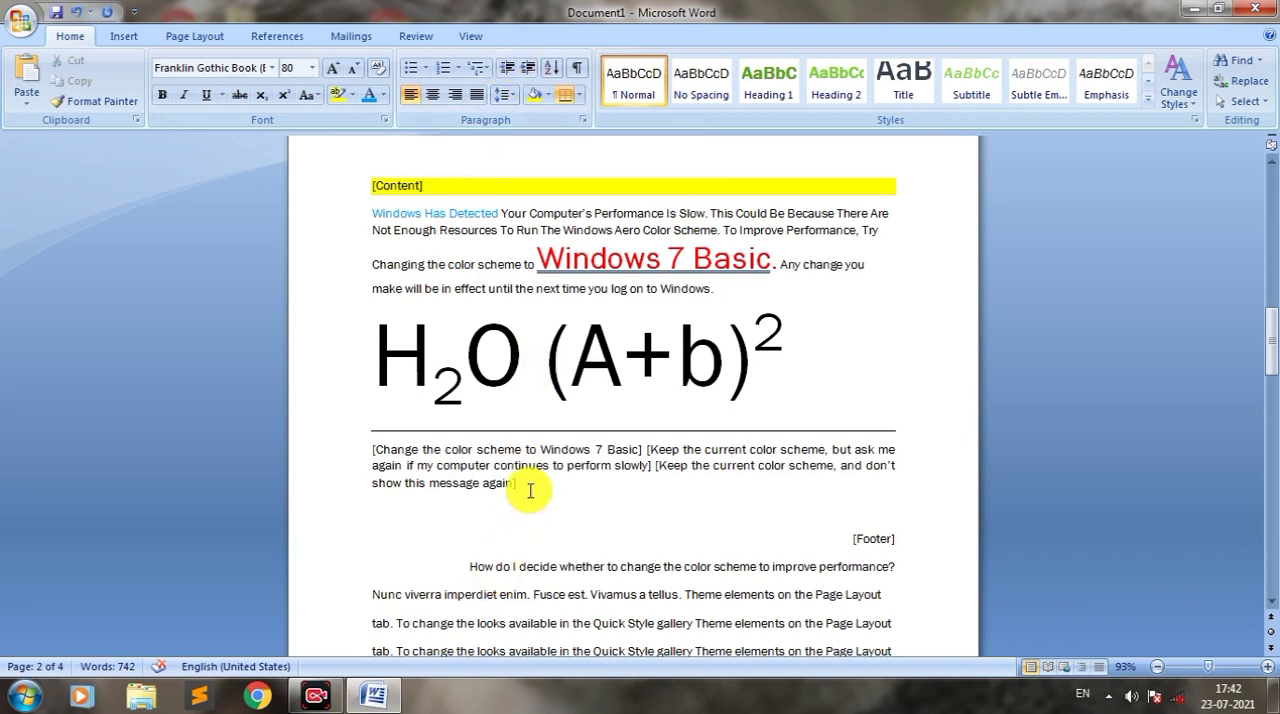
Step: Increase the indent of the H2O (A+b)2 line and the color scheme options paragraph below it by four levels
{"action": "left_click_drag", "start_coordinate": [529, 489], "coordinate": [391, 349]}
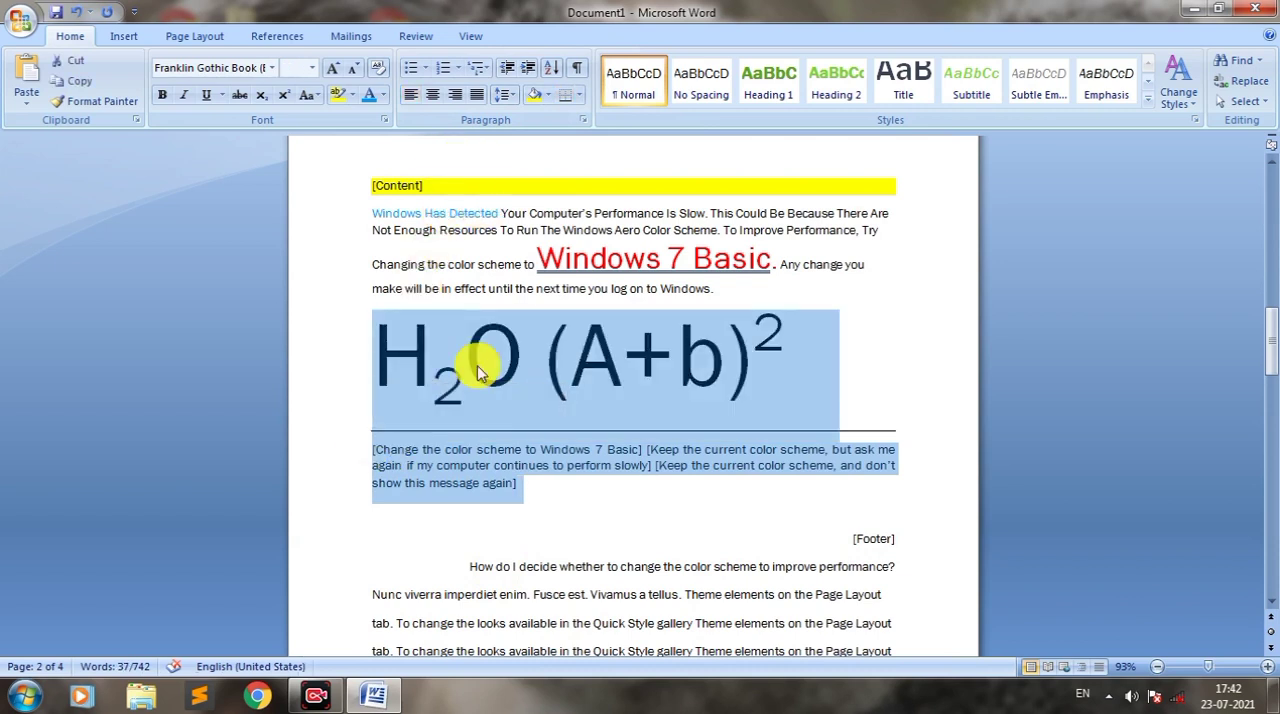
{"action": "left_click", "coordinate": [517, 489]}
{"action": "left_click_drag", "start_coordinate": [517, 489], "coordinate": [395, 365]}
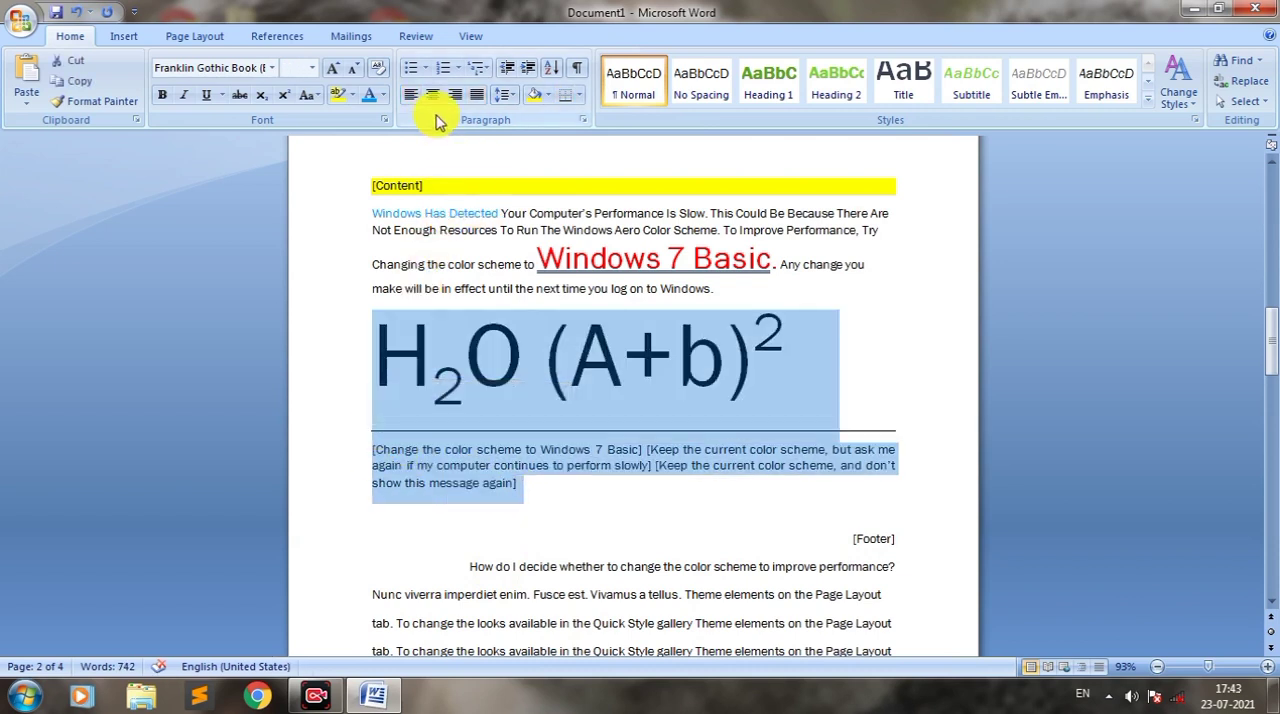
{"action": "left_click", "coordinate": [530, 72]}
{"action": "left_click", "coordinate": [530, 72]}
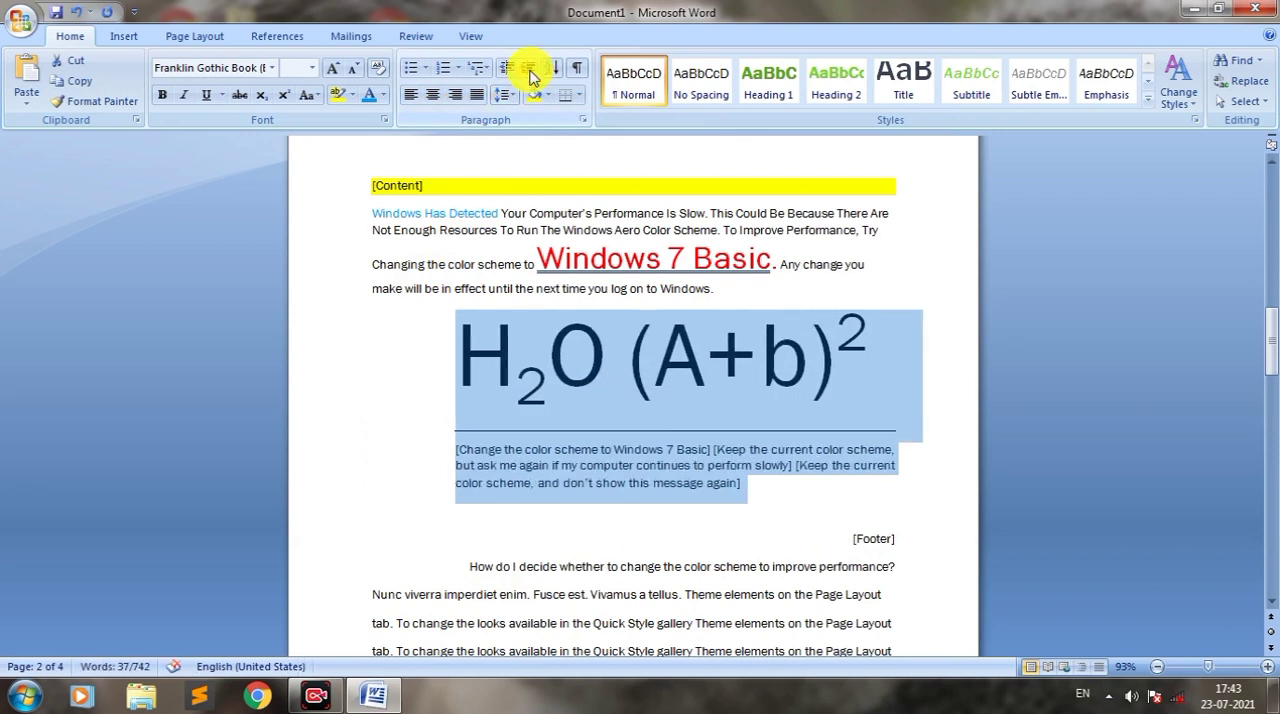
{"action": "left_click", "coordinate": [530, 72]}
{"action": "left_click", "coordinate": [530, 72]}
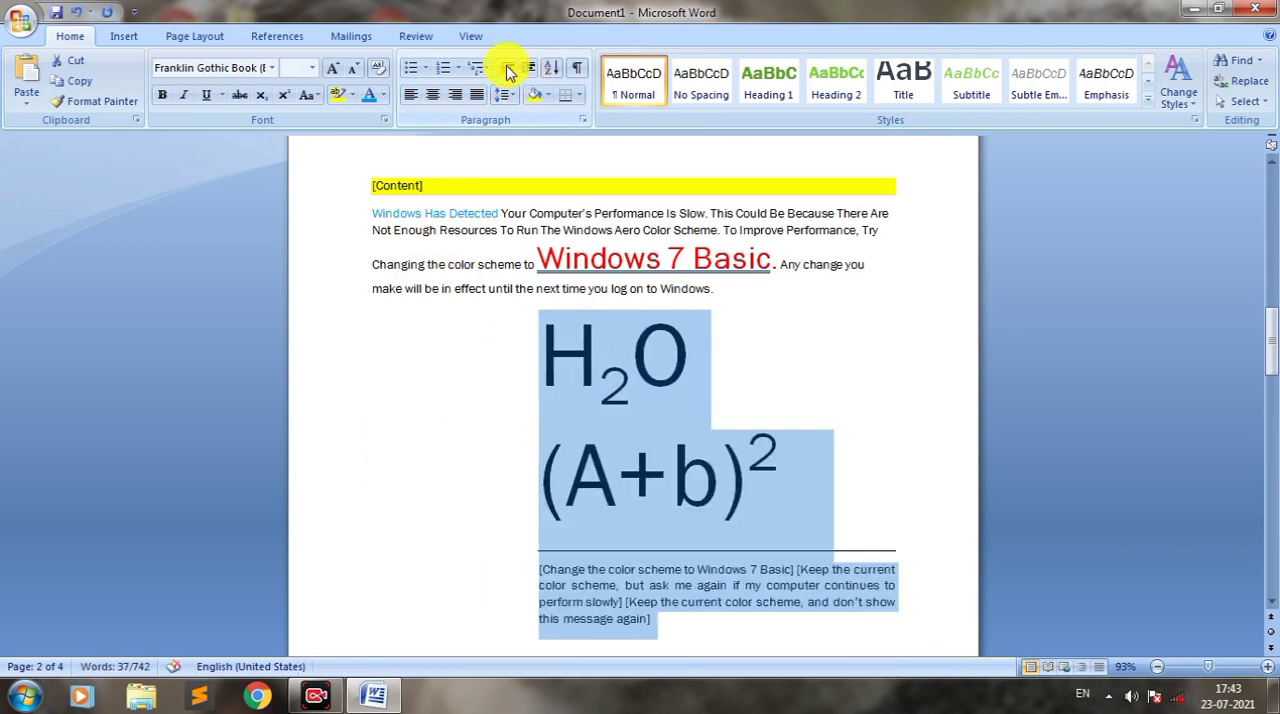
Step: Decrease the indent of the H2O (A+b)2 line and the color scheme options paragraph by three levels and clear the selection
{"action": "left_click", "coordinate": [508, 72]}
{"action": "left_click", "coordinate": [508, 72]}
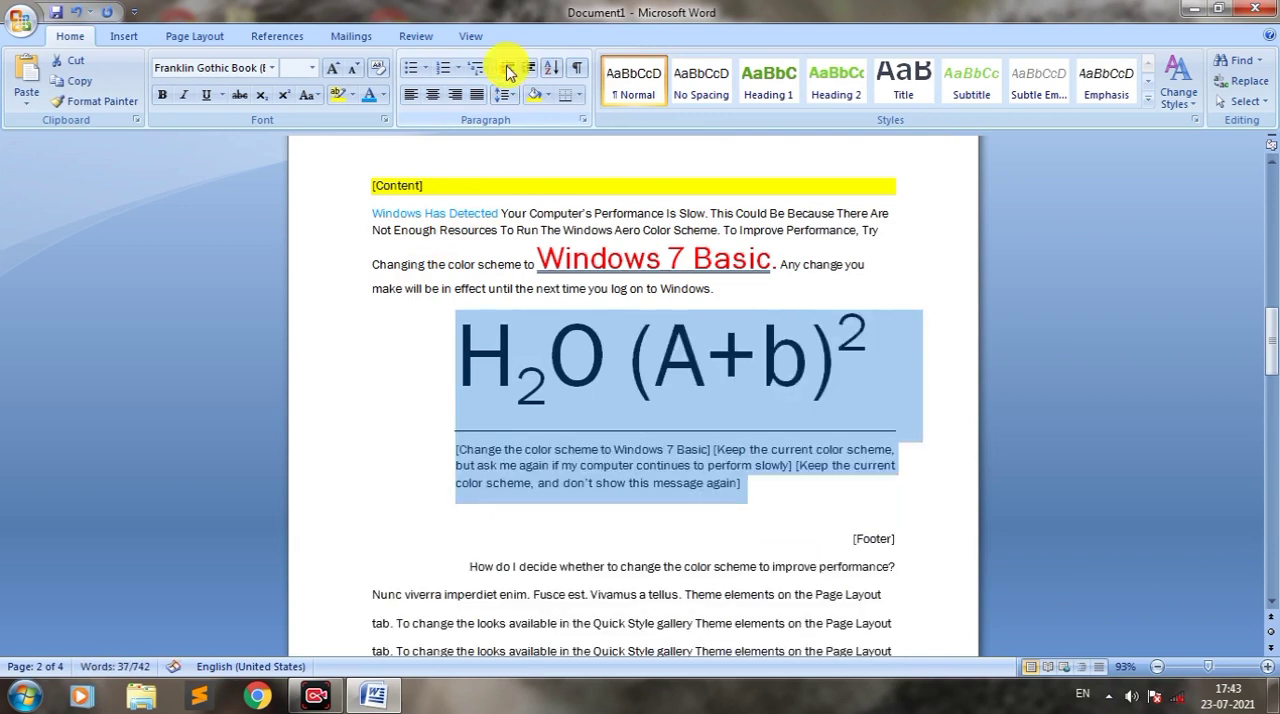
{"action": "left_click", "coordinate": [508, 72]}
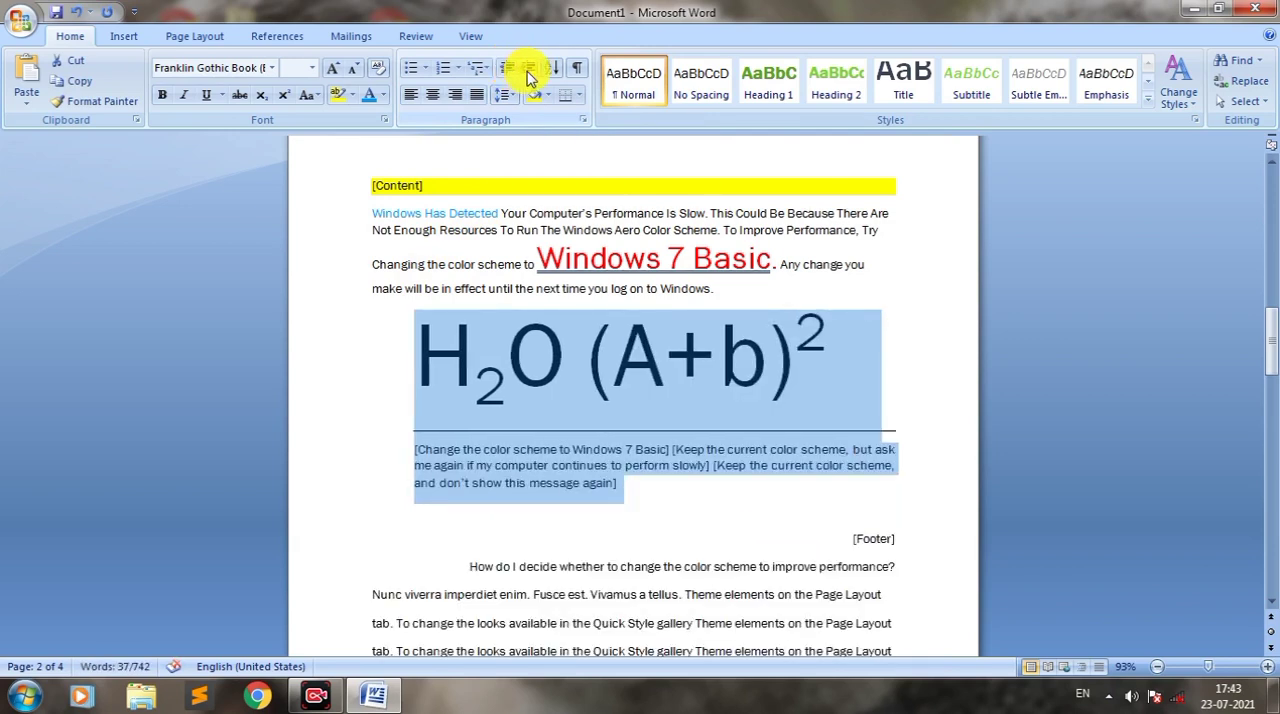
{"action": "left_click", "coordinate": [545, 485]}
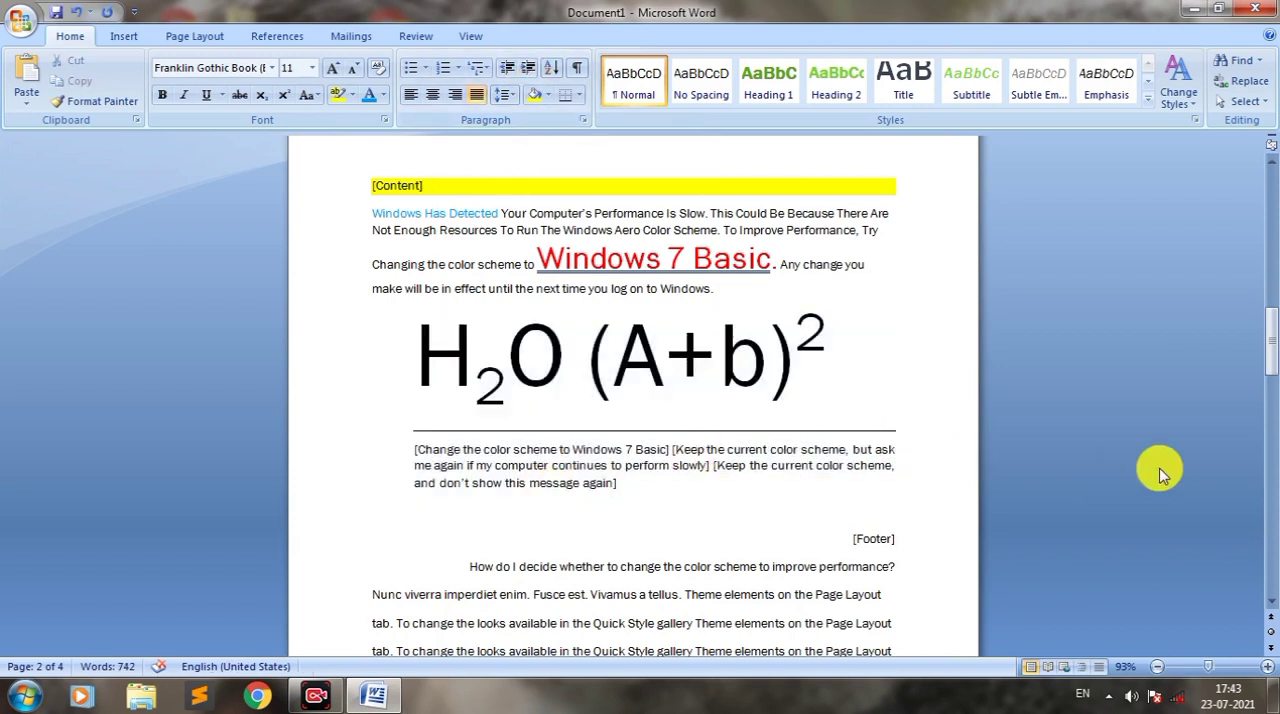
Step: Sort the three body paragraphs above the UP list by paragraph text in ascending order, with no header row
{"action": "left_click_drag", "start_coordinate": [1273, 330], "coordinate": [1274, 402]}
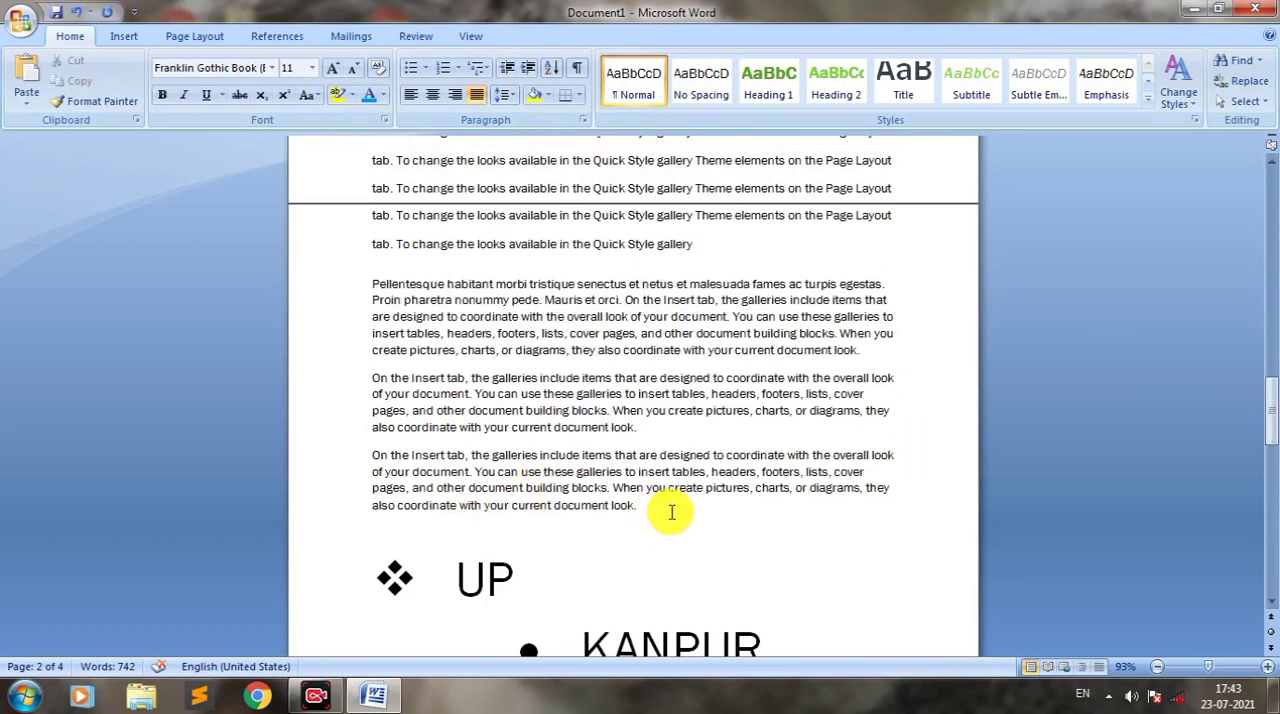
{"action": "left_click", "coordinate": [376, 288]}
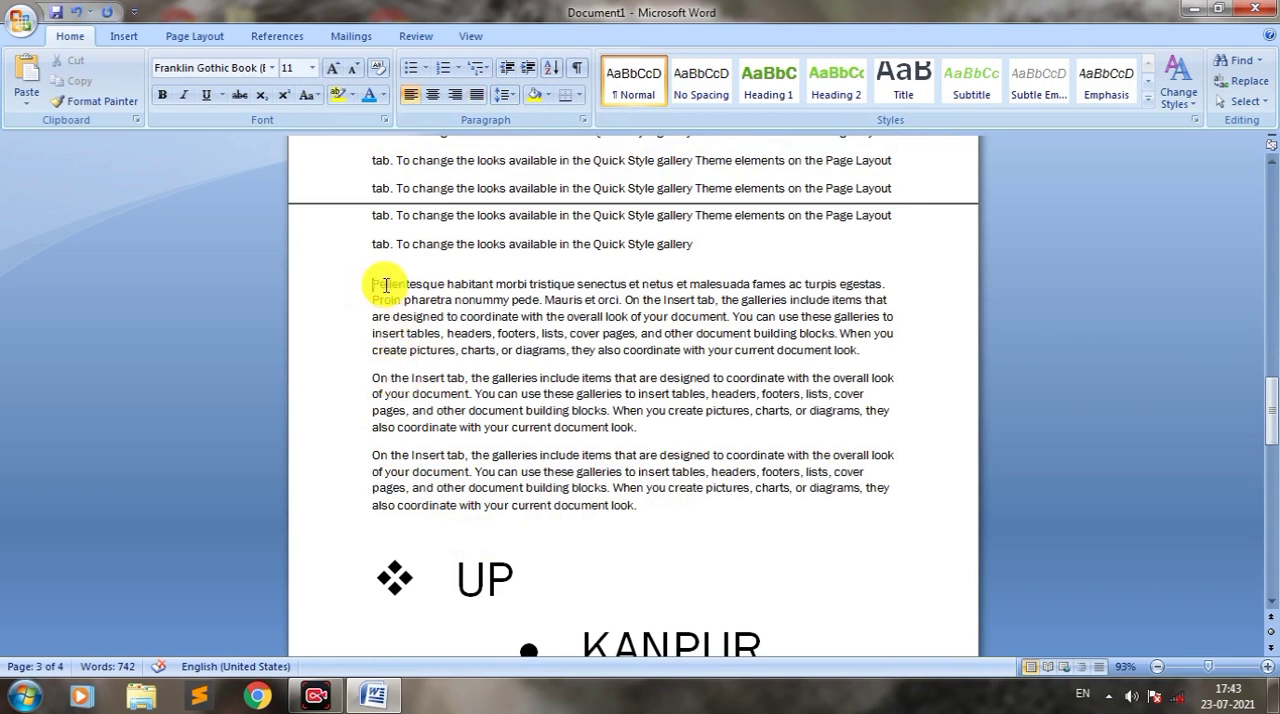
{"action": "left_click_drag", "start_coordinate": [373, 283], "coordinate": [565, 303]}
{"action": "left_click_drag", "start_coordinate": [378, 379], "coordinate": [512, 395]}
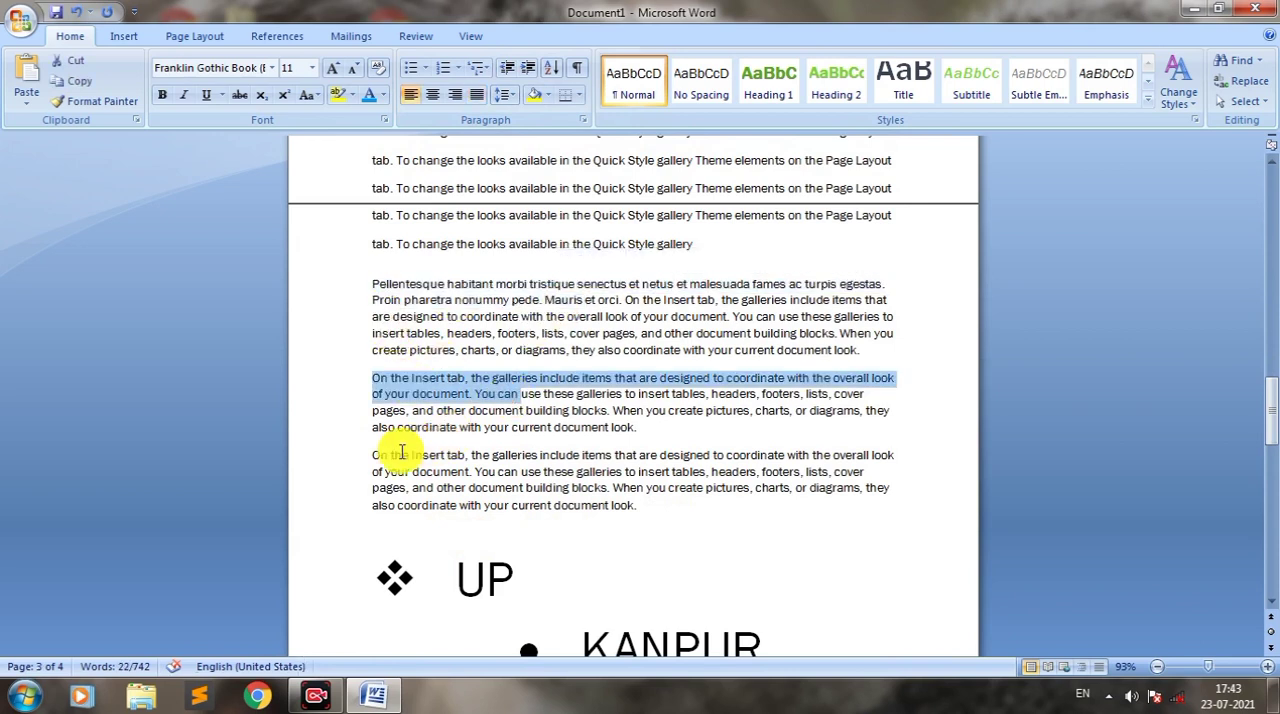
{"action": "left_click_drag", "start_coordinate": [392, 455], "coordinate": [468, 472]}
{"action": "left_click", "coordinate": [651, 514]}
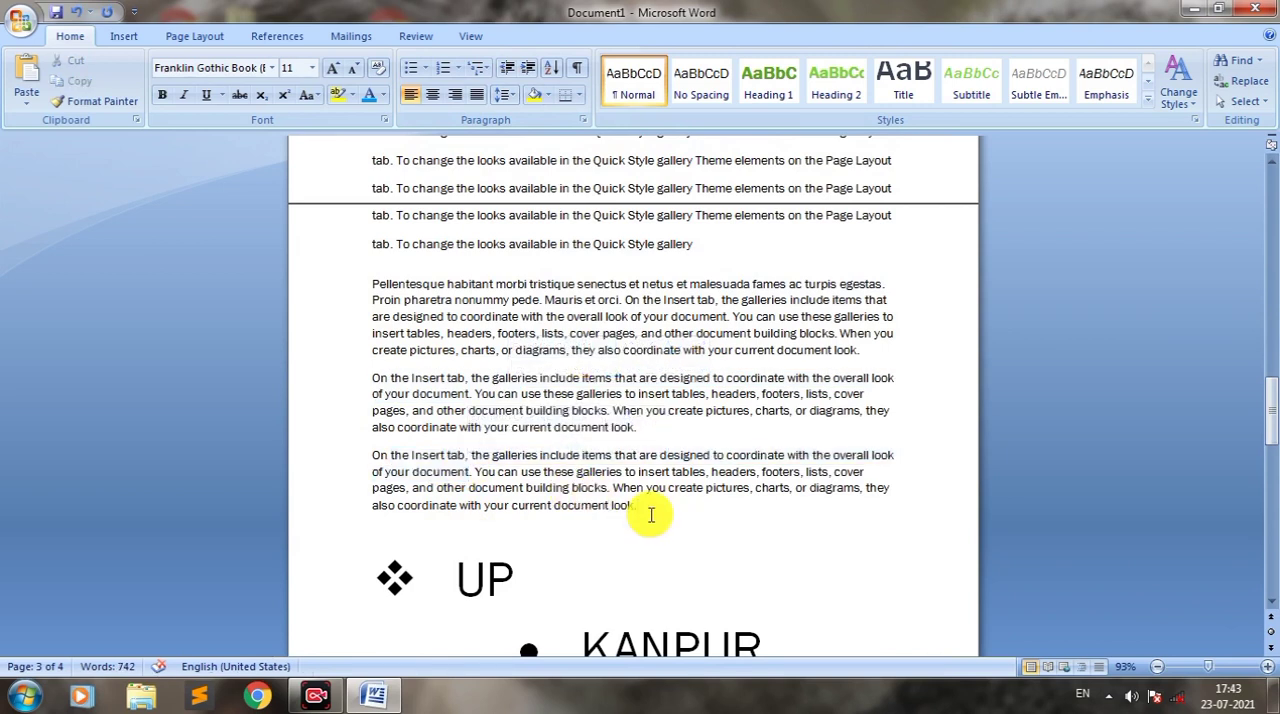
{"action": "left_click_drag", "start_coordinate": [644, 514], "coordinate": [368, 283]}
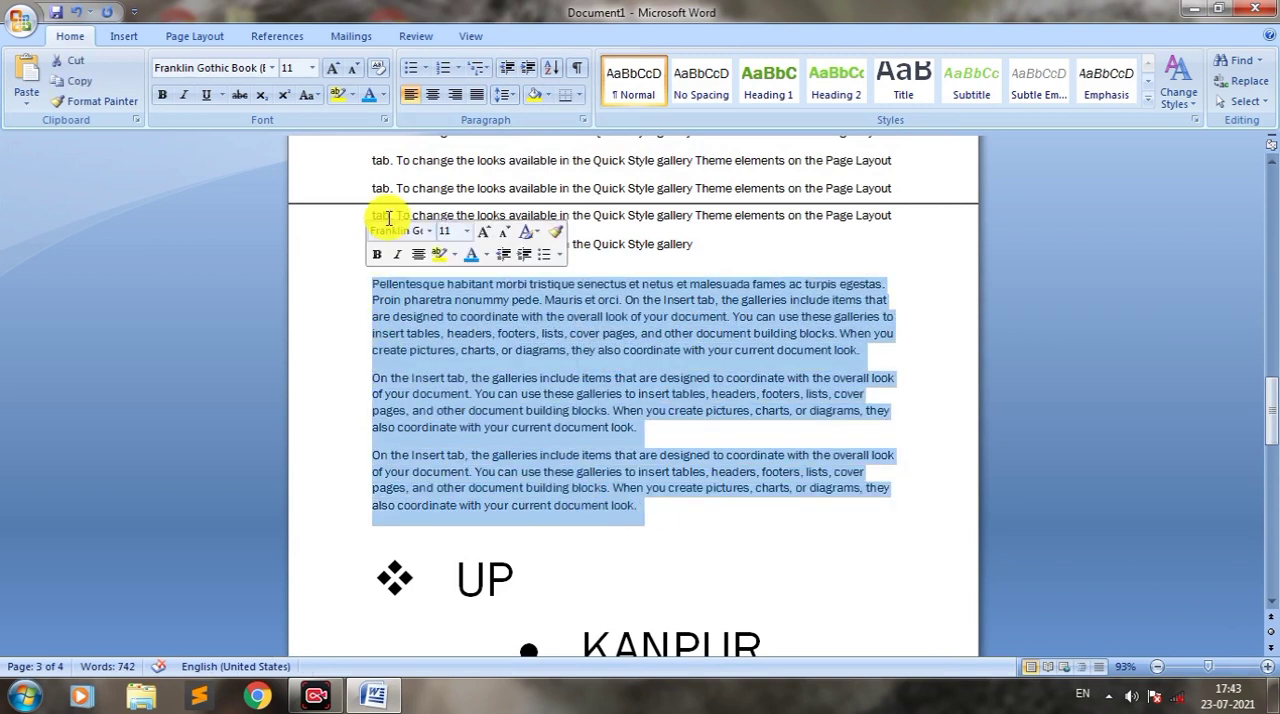
{"action": "left_click", "coordinate": [553, 73]}
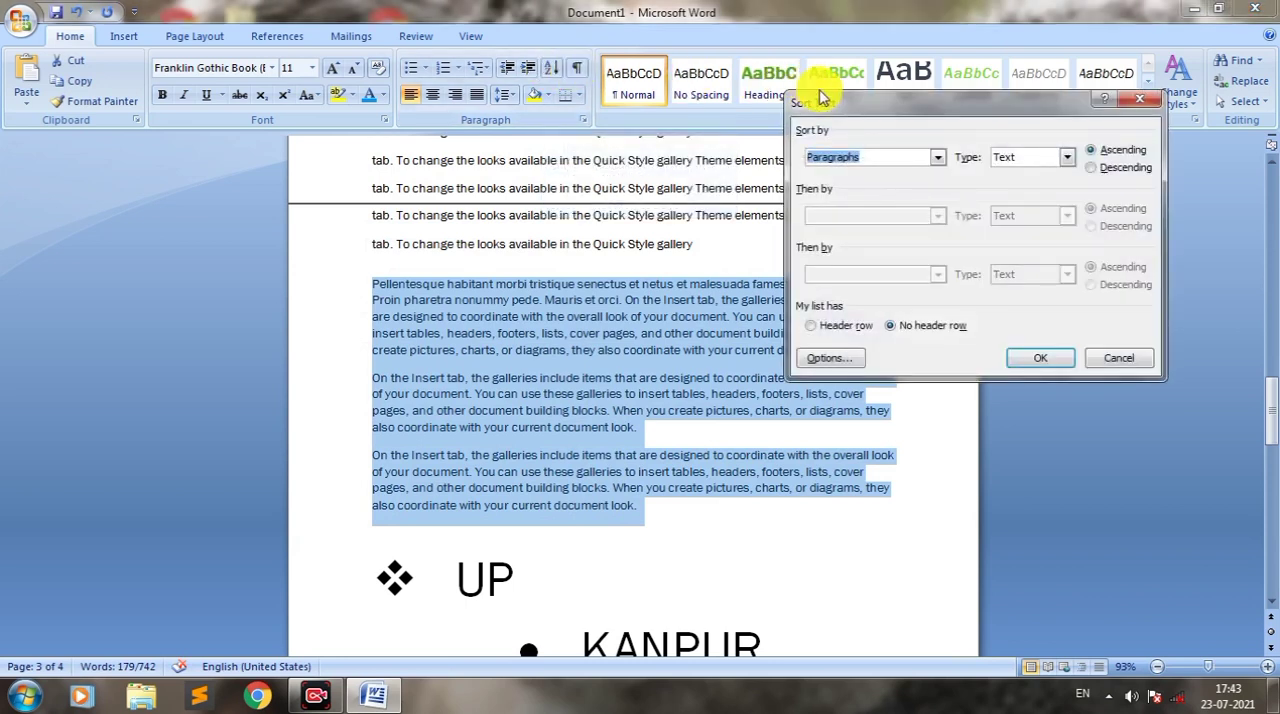
{"action": "left_click_drag", "start_coordinate": [851, 106], "coordinate": [877, 140]}
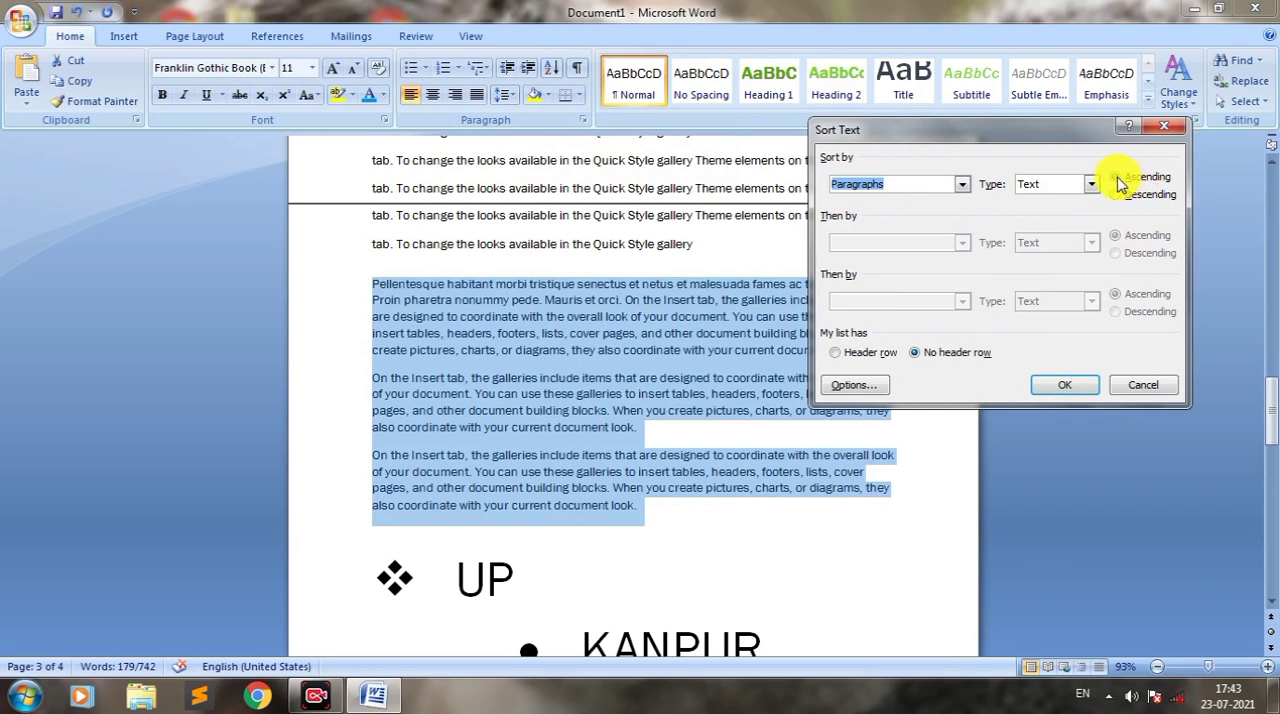
{"action": "left_click", "coordinate": [1065, 385]}
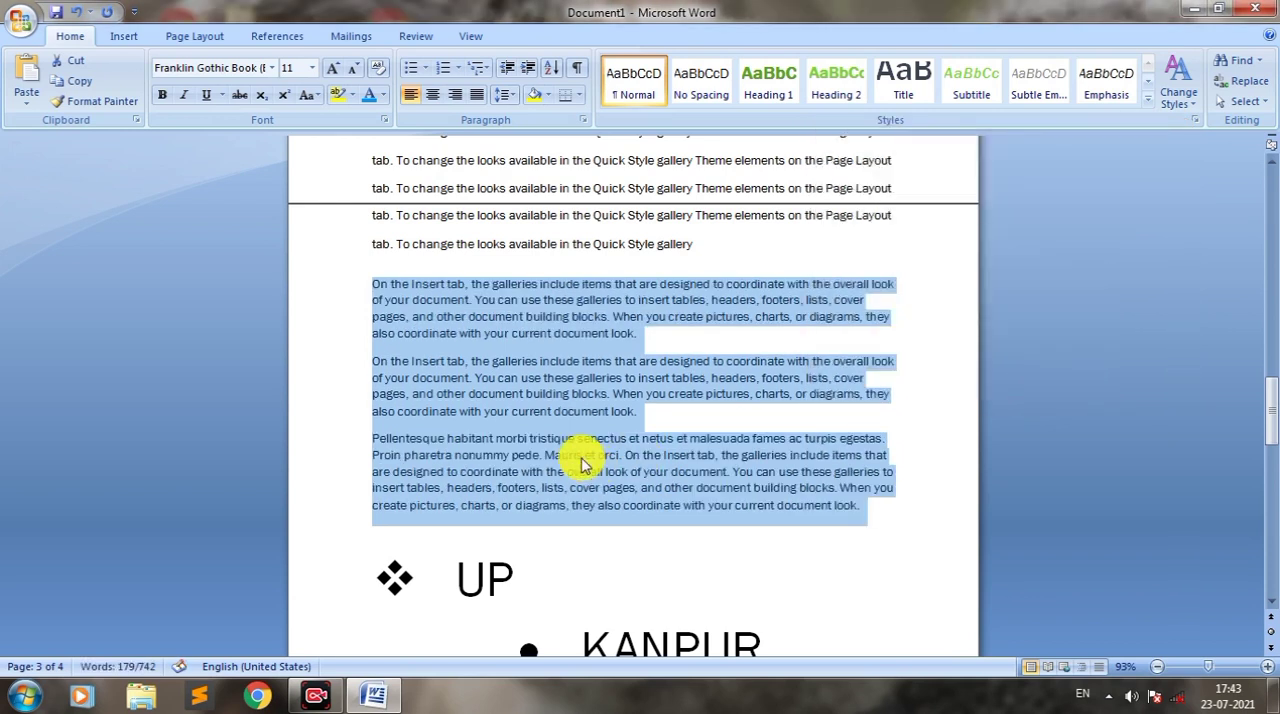
{"action": "left_click", "coordinate": [582, 458]}
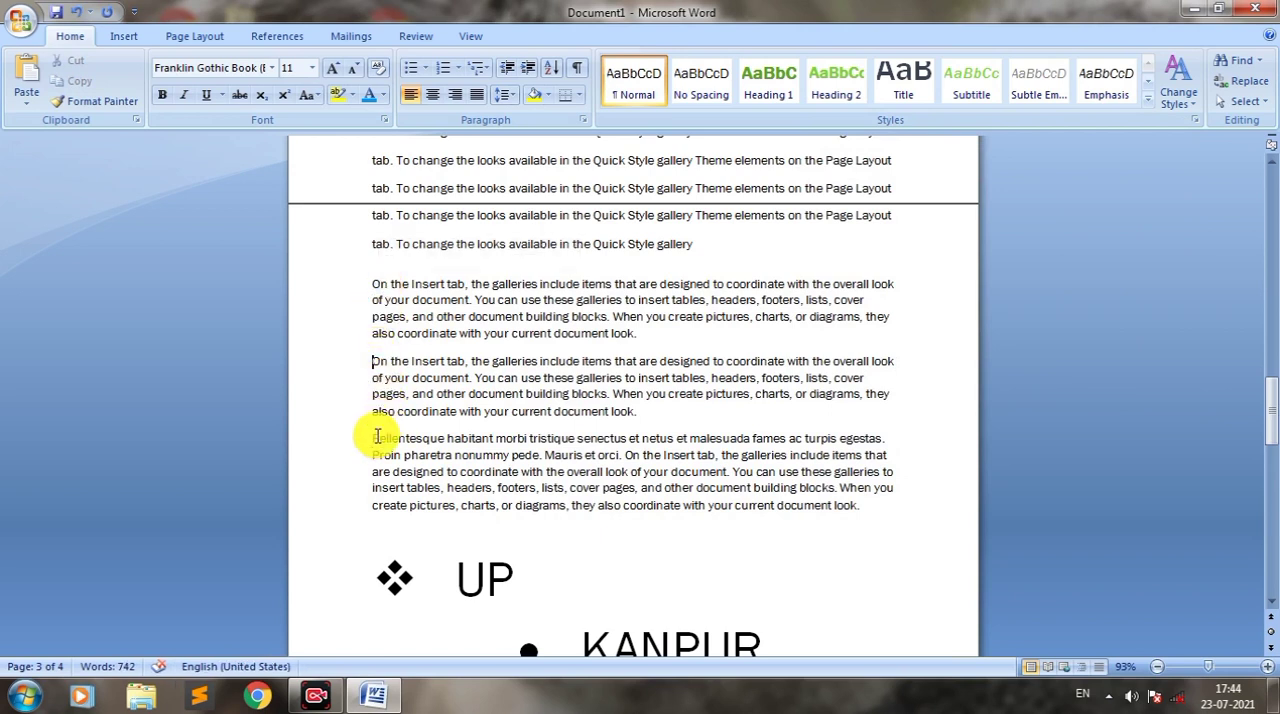
{"action": "left_click_drag", "start_coordinate": [371, 283], "coordinate": [802, 522]}
{"action": "left_click", "coordinate": [618, 428]}
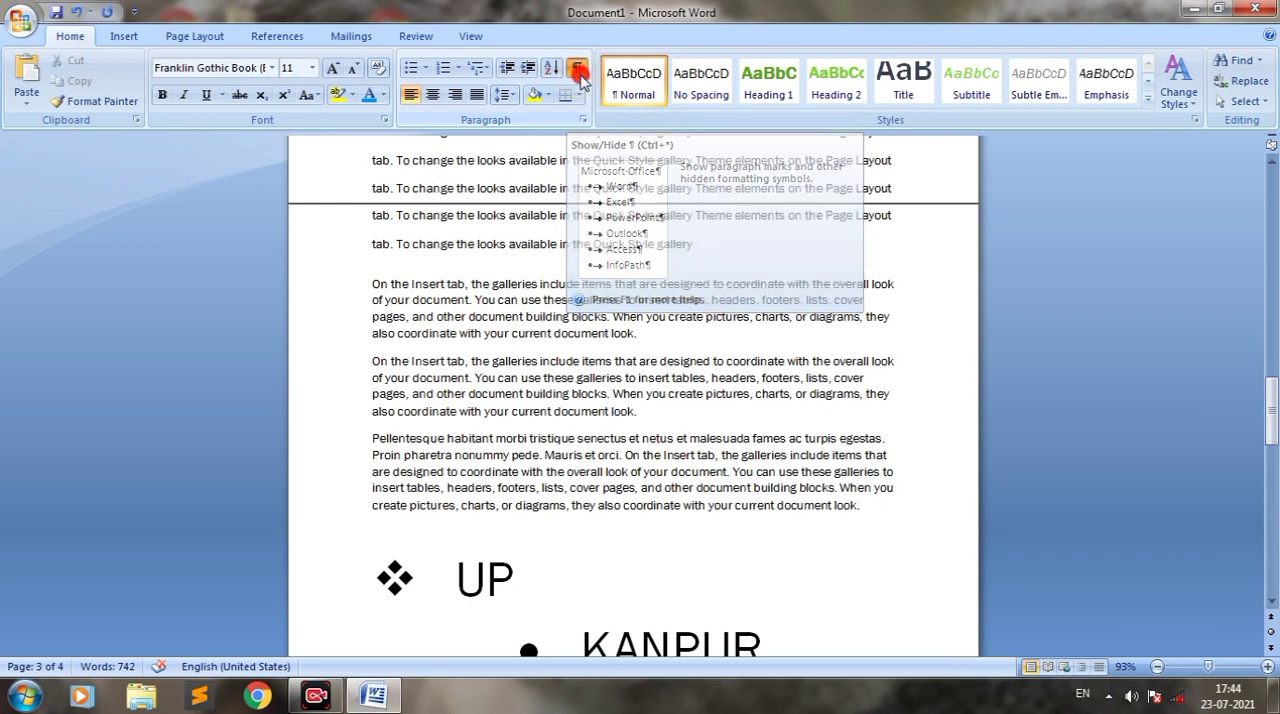
Step: Show the paragraph marks and hidden formatting symbols to inspect the text, and hide them again
{"action": "left_click", "coordinate": [578, 70]}
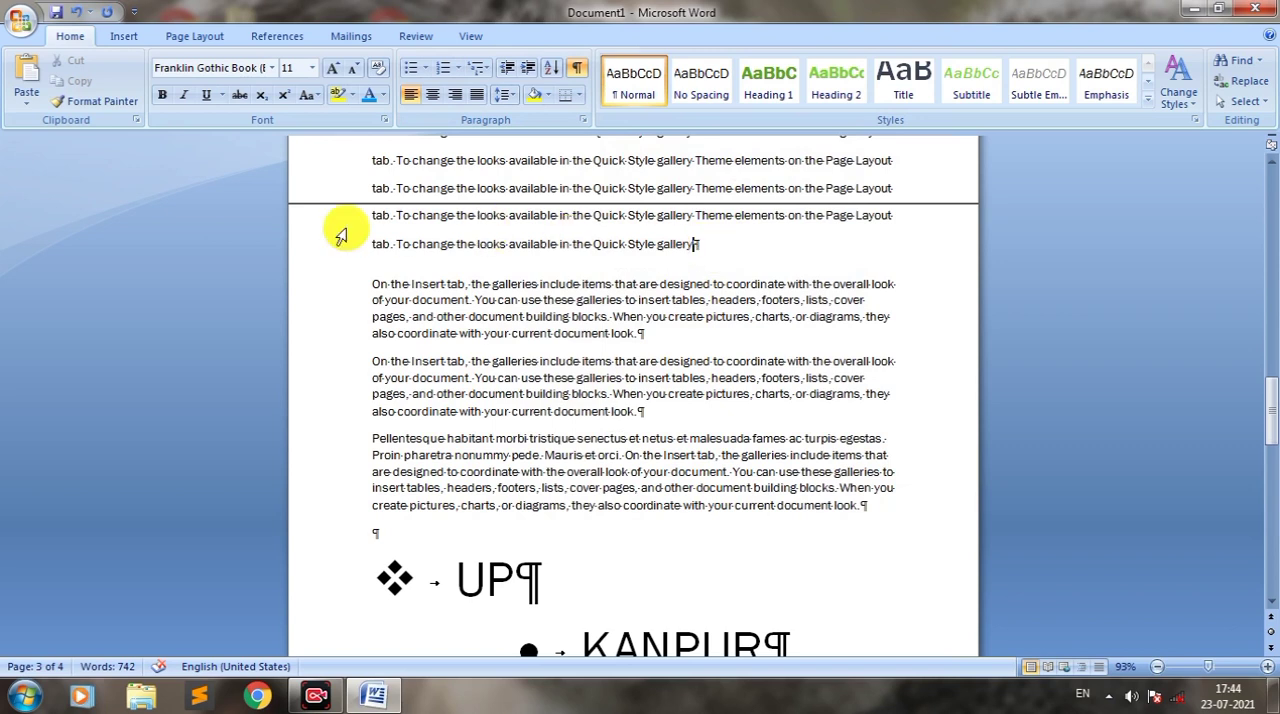
{"action": "double_click", "coordinate": [390, 218]}
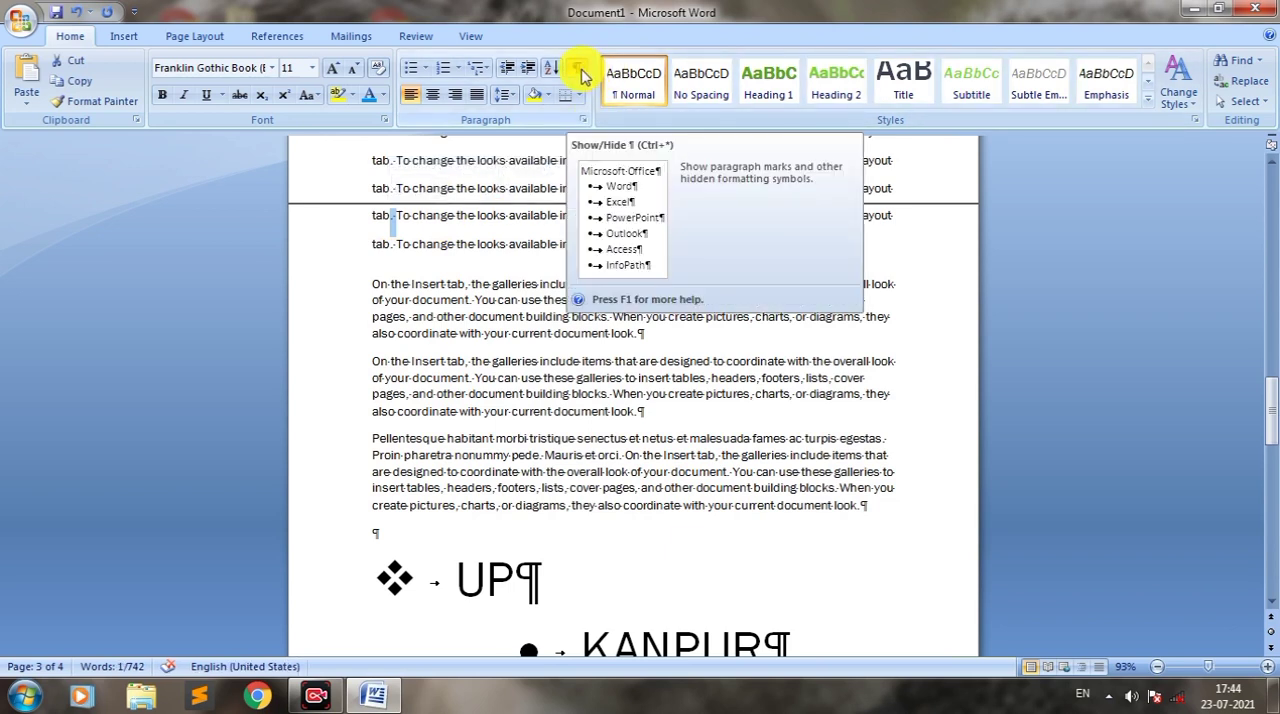
{"action": "left_click", "coordinate": [580, 72]}
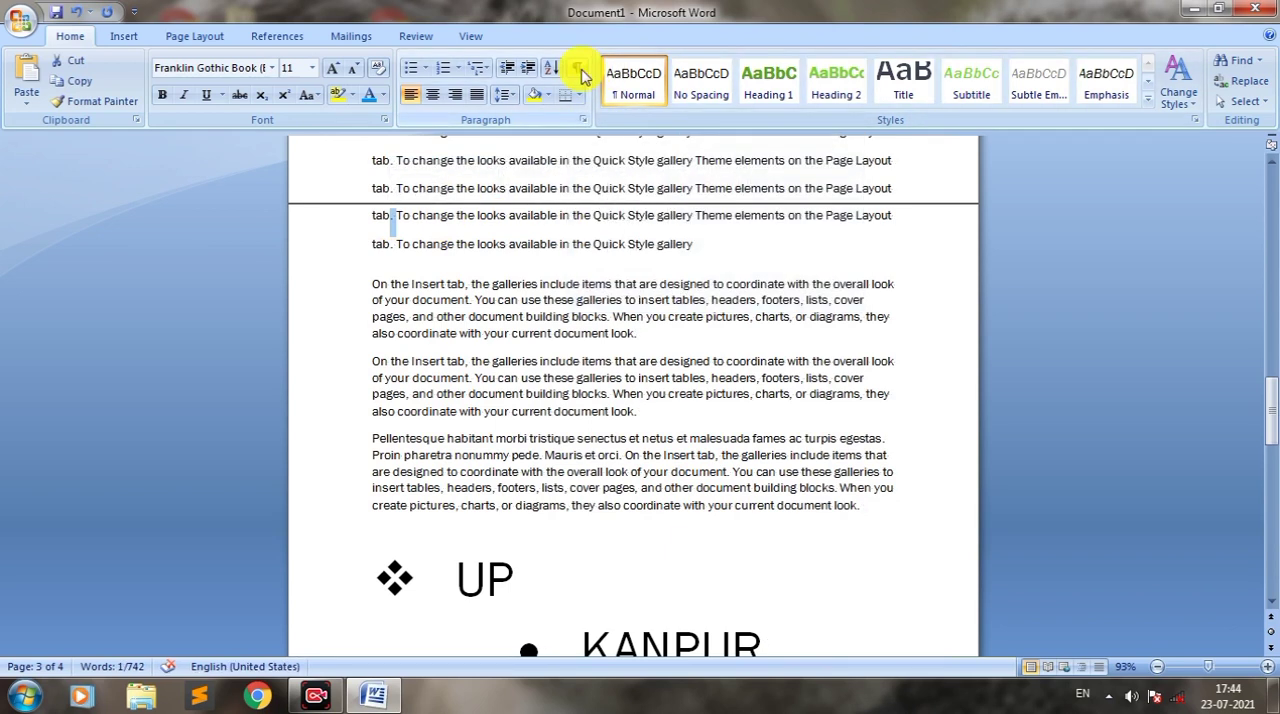
{"action": "left_click", "coordinate": [595, 141]}
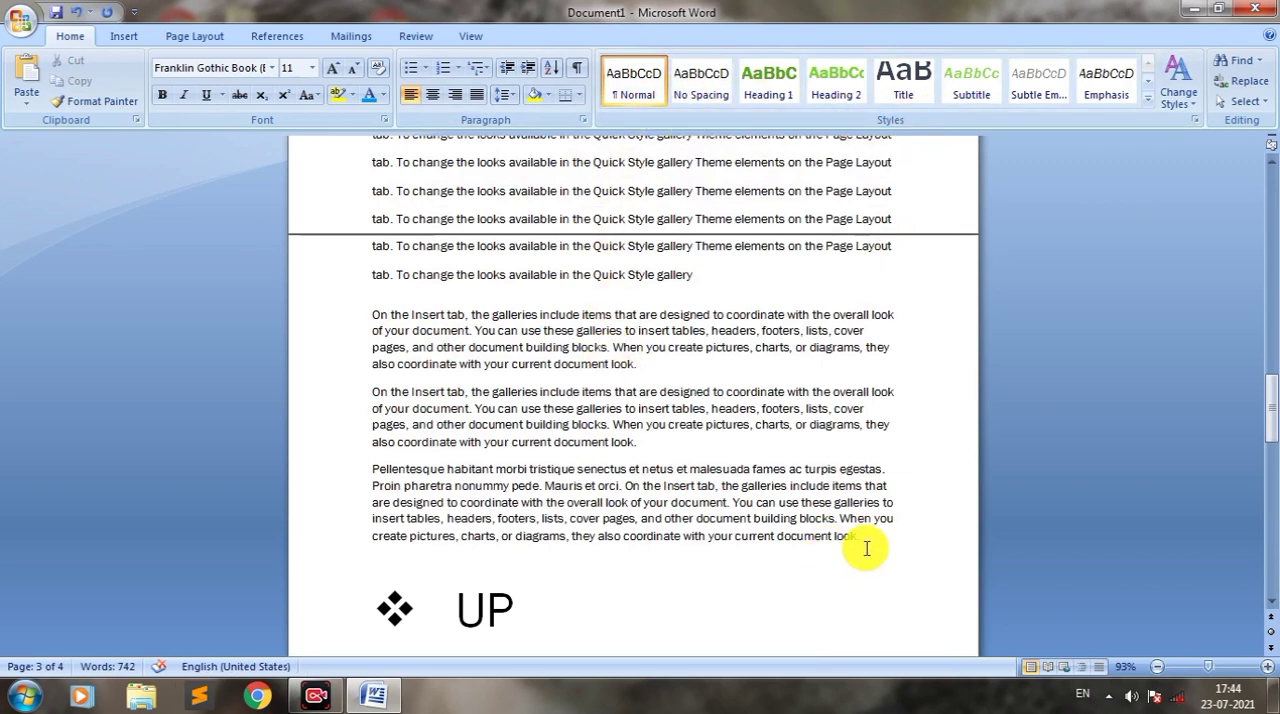
Step: Apply the No Spacing style to the three sorted paragraphs above the UP list
{"action": "left_click_drag", "start_coordinate": [866, 540], "coordinate": [373, 312]}
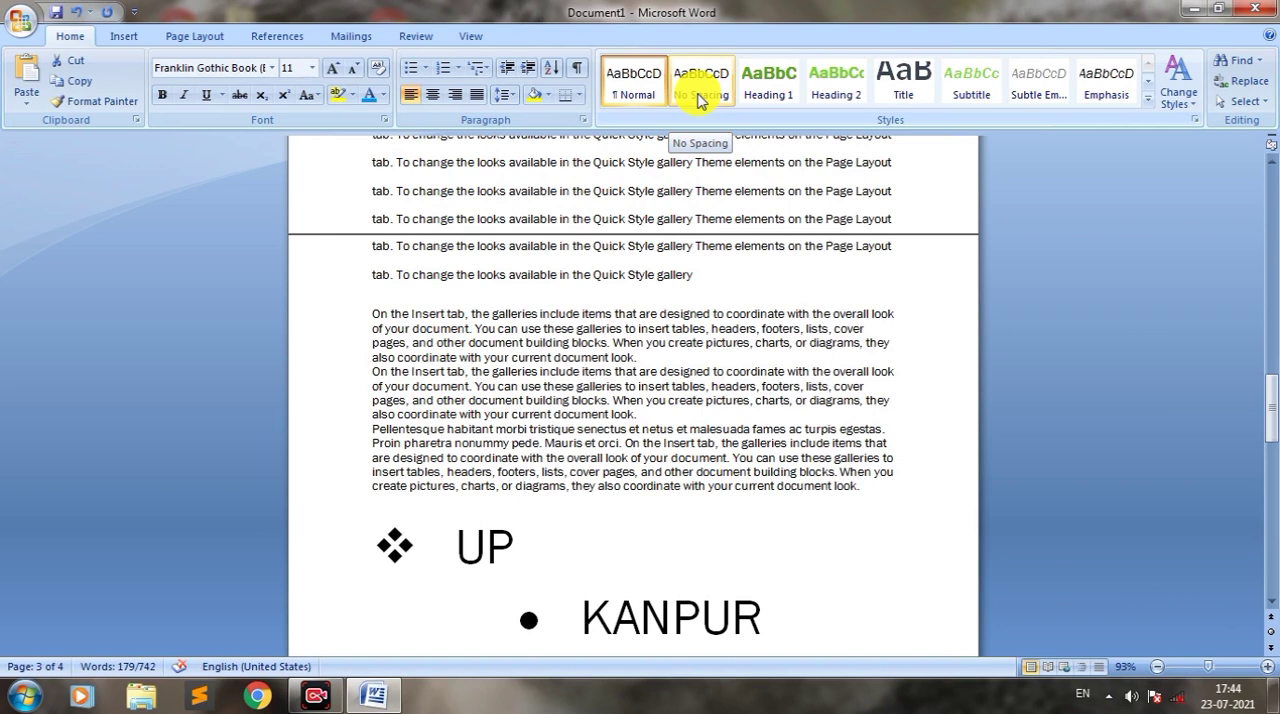
{"action": "left_click", "coordinate": [700, 99]}
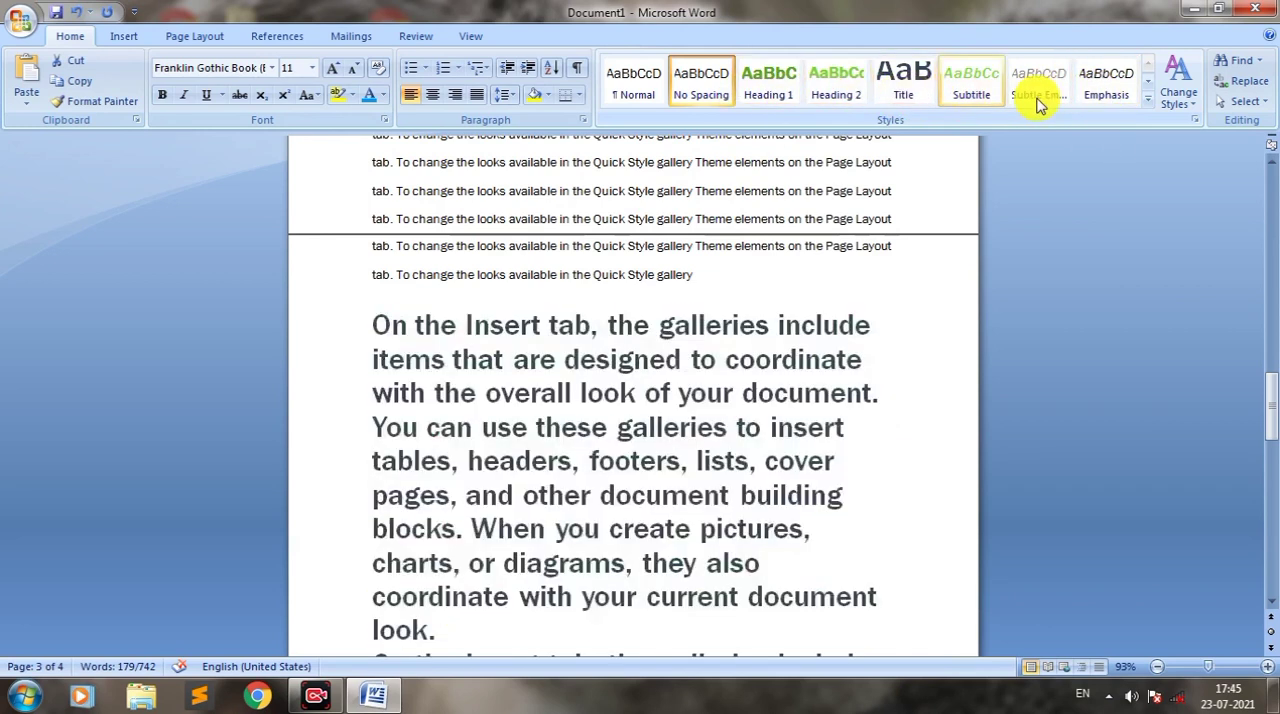
Step: Browse the available style sets, theme colors and theme fonts for changing styles, without applying any of them
{"action": "left_click", "coordinate": [1185, 102]}
{"action": "mouse_move", "coordinate": [1180, 123]}
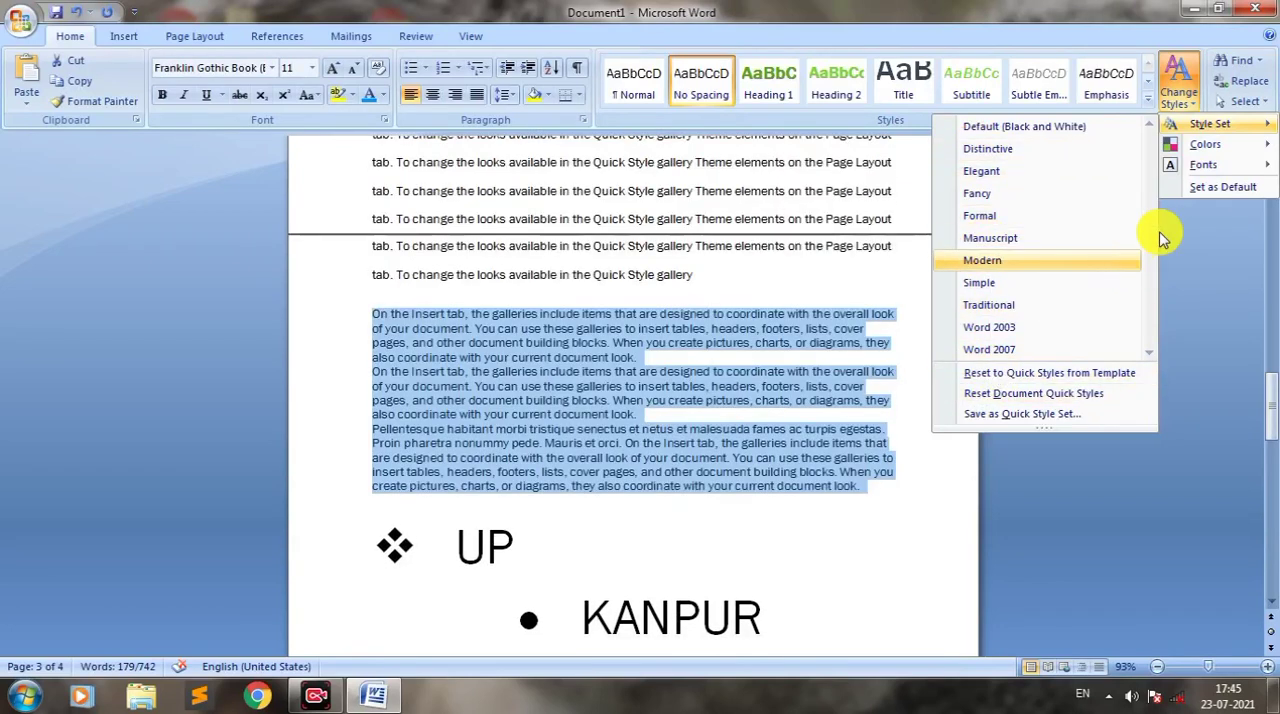
{"action": "mouse_move", "coordinate": [1224, 148]}
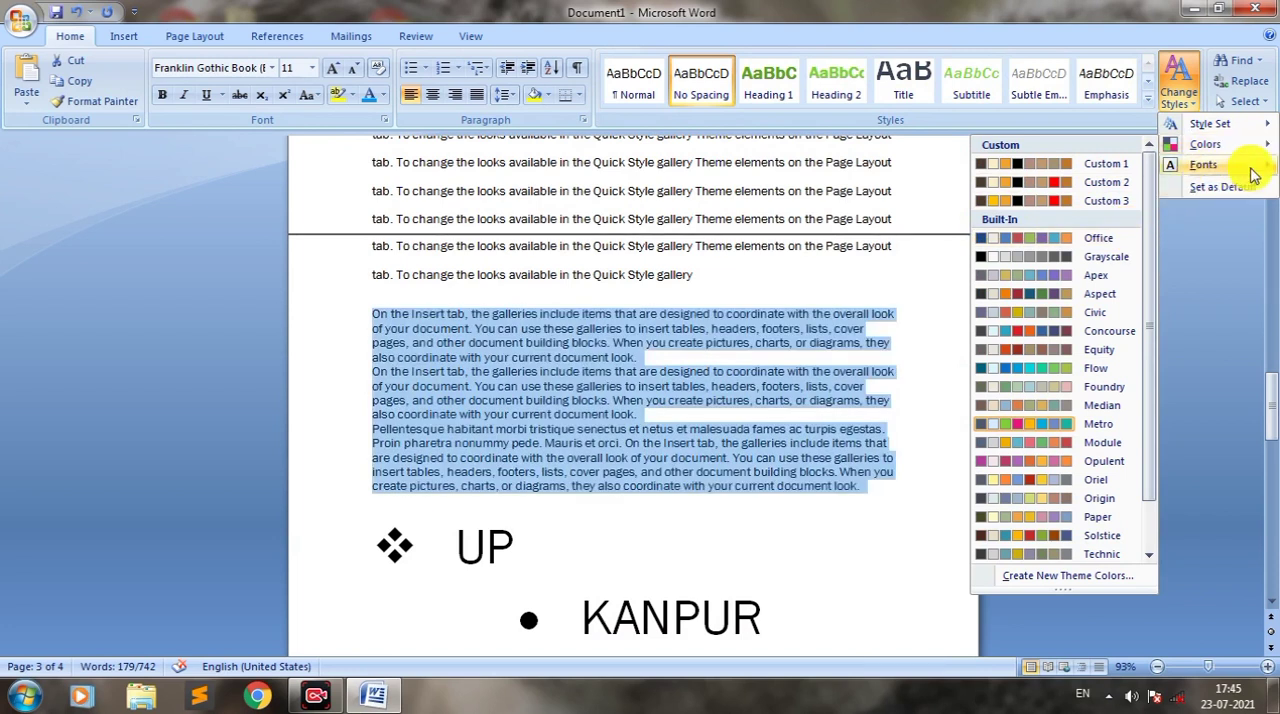
{"action": "mouse_move", "coordinate": [1200, 165]}
{"action": "left_click_drag", "start_coordinate": [1145, 255], "coordinate": [1136, 451]}
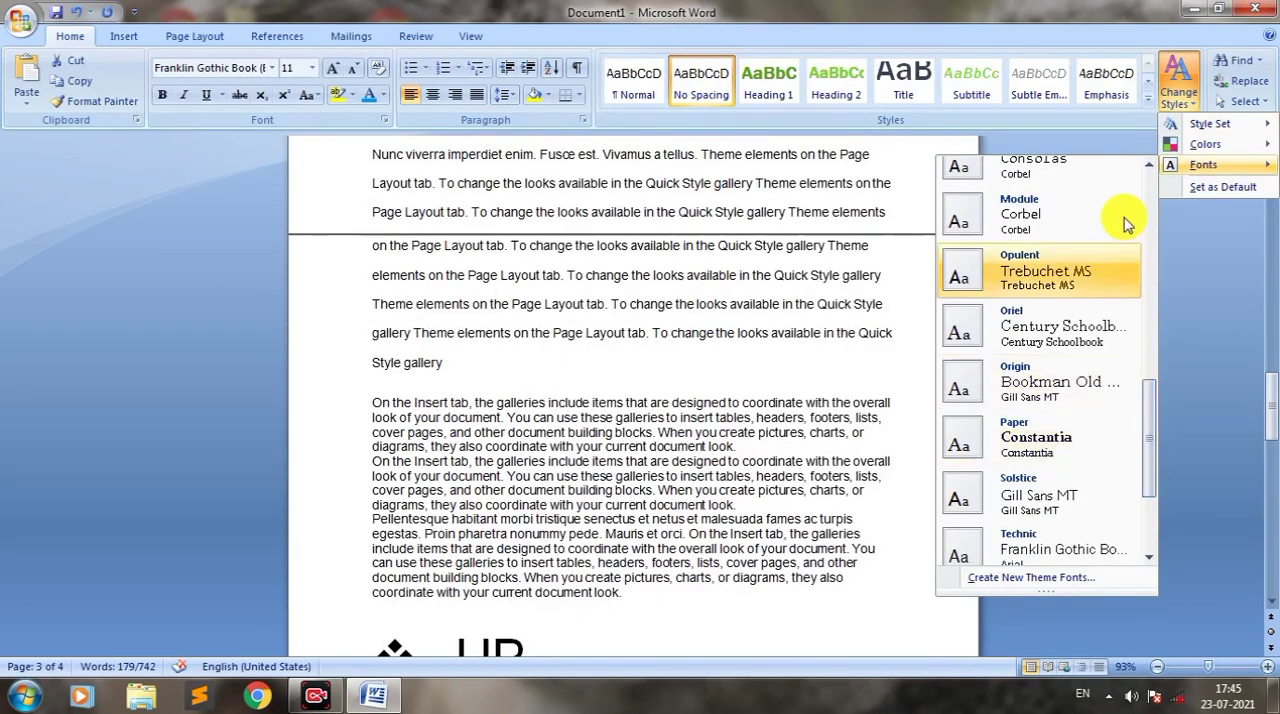
{"action": "left_click", "coordinate": [1228, 271]}
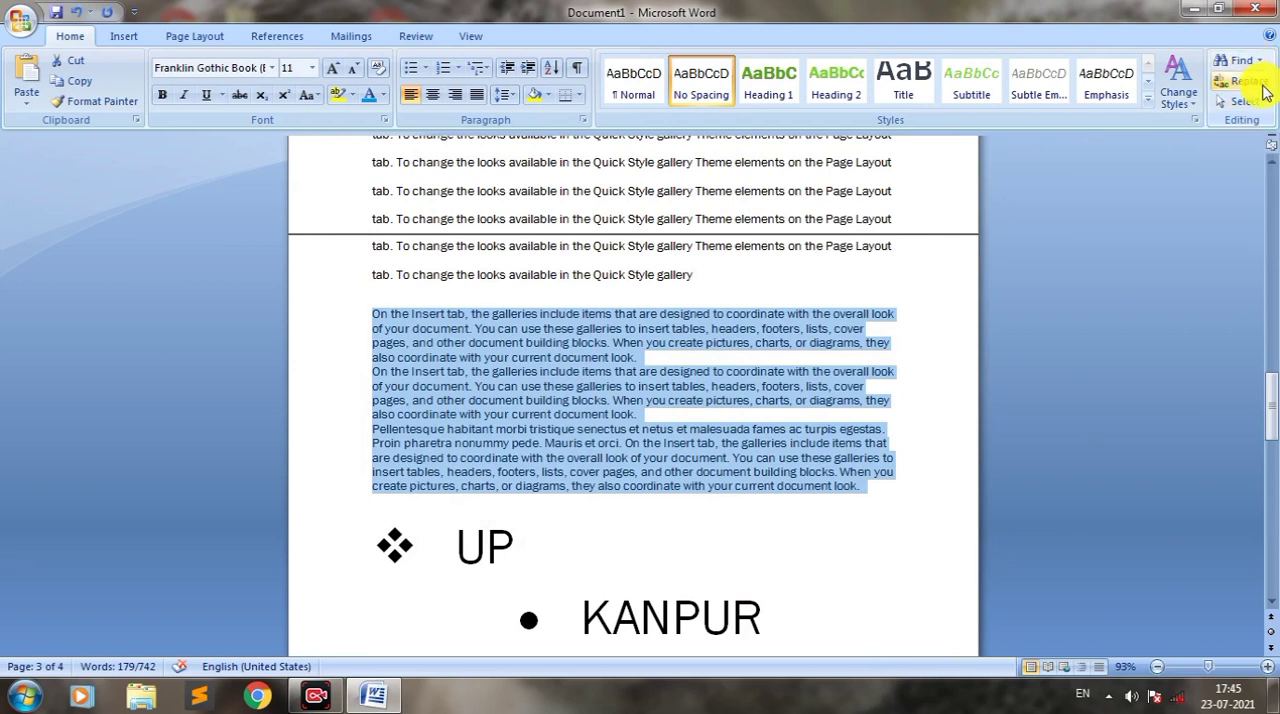
Step: Select the whole document's contents and clear the selection again
{"action": "left_click", "coordinate": [668, 392]}
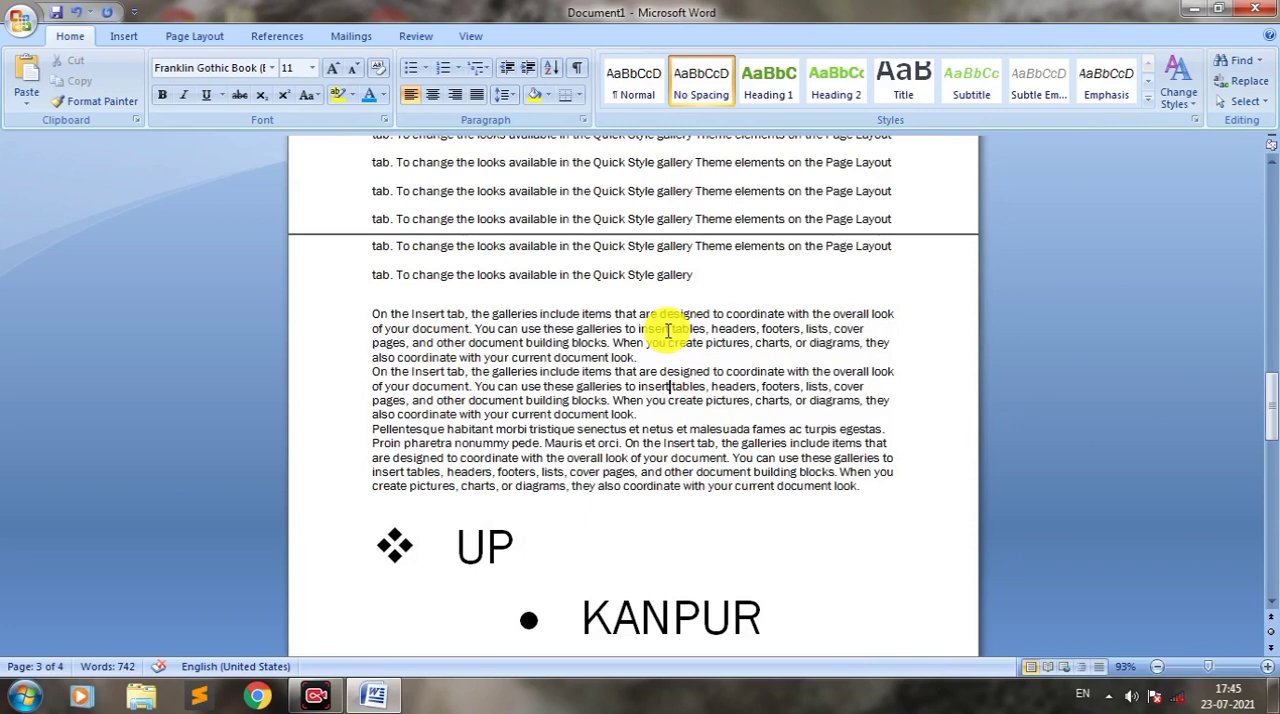
{"action": "key", "text": "ctrl+a"}
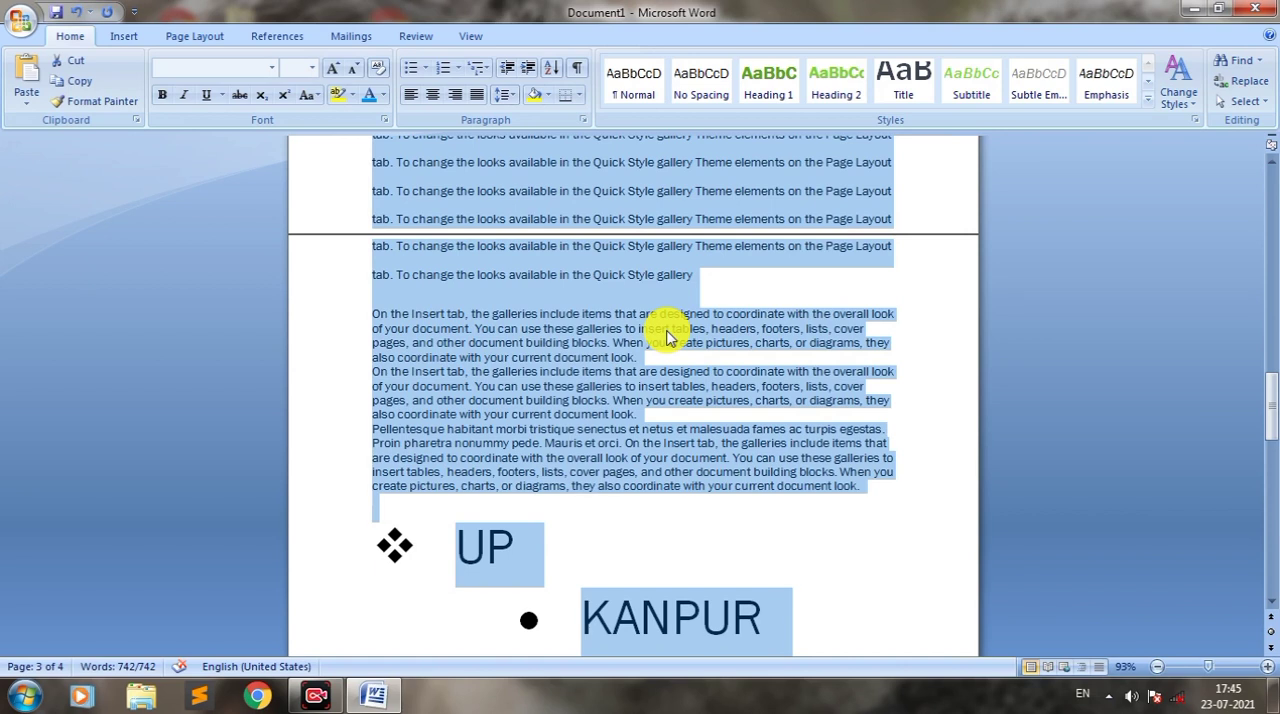
{"action": "left_click", "coordinate": [734, 354]}
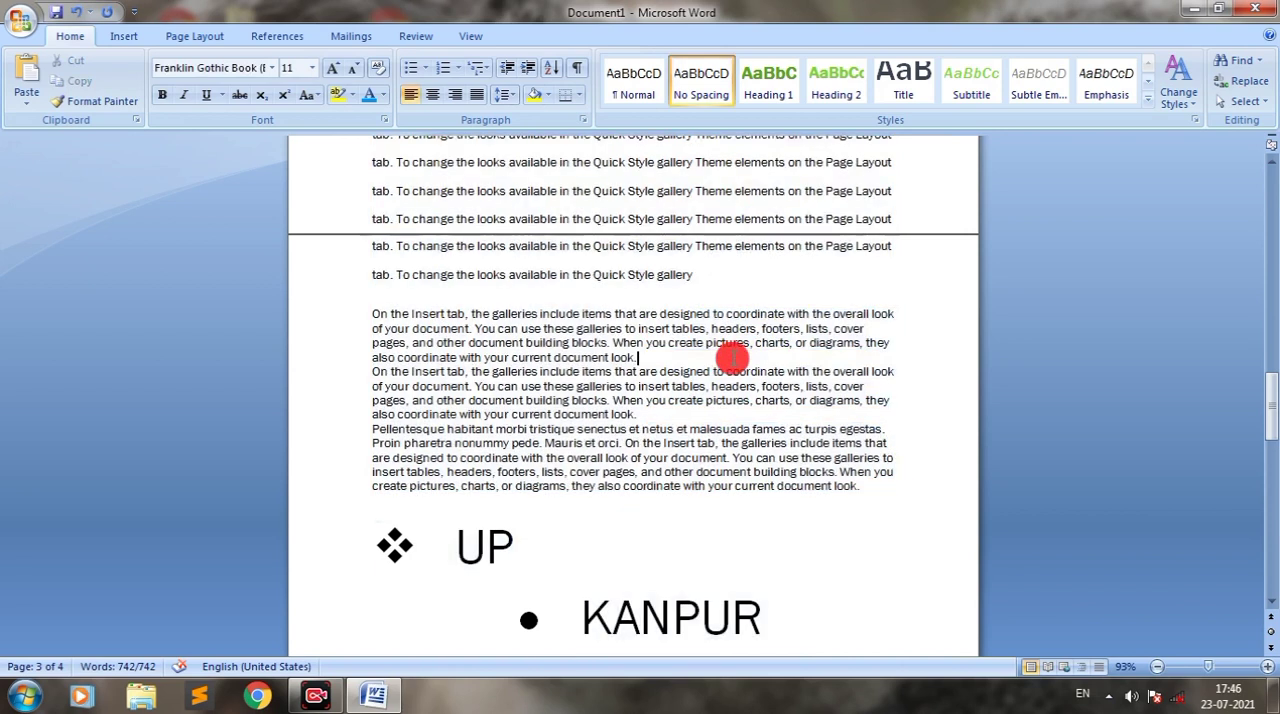
Step: Search from the first page of the document for the next occurrence of "TITLE"
{"action": "left_click_drag", "start_coordinate": [1272, 420], "coordinate": [1268, 191]}
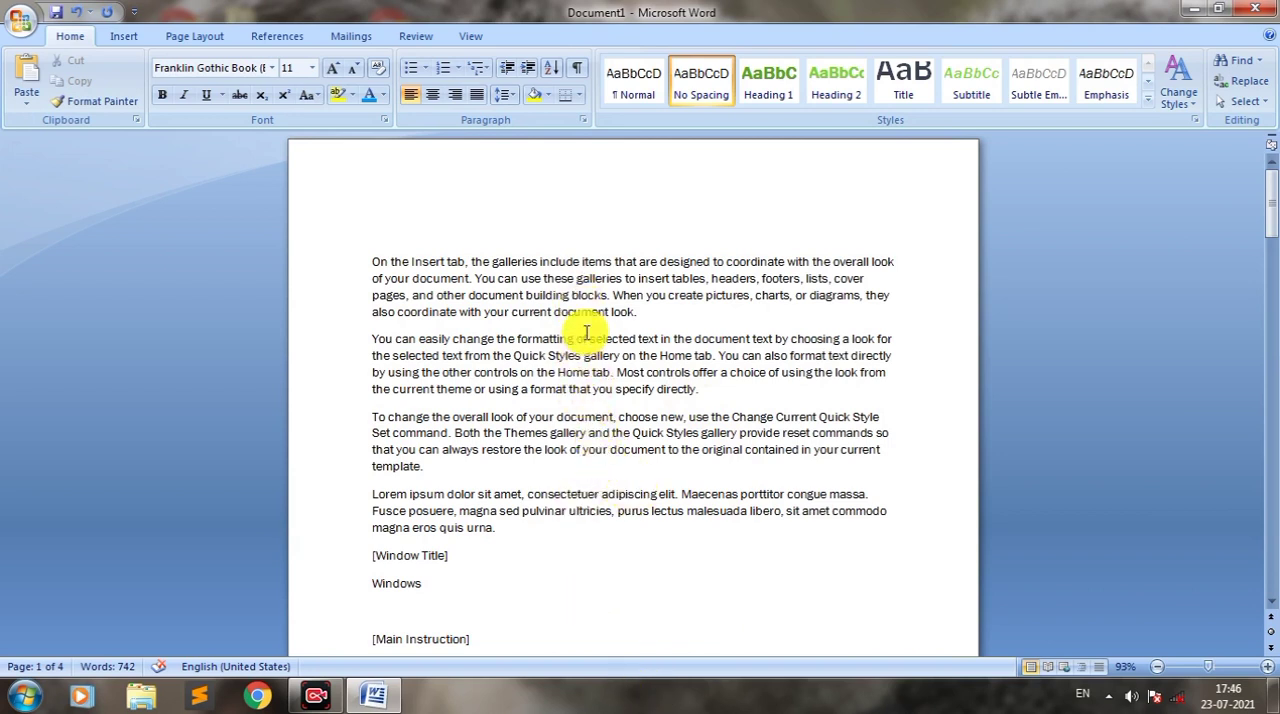
{"action": "left_click", "coordinate": [677, 320]}
{"action": "key", "text": "ctrl+f"}
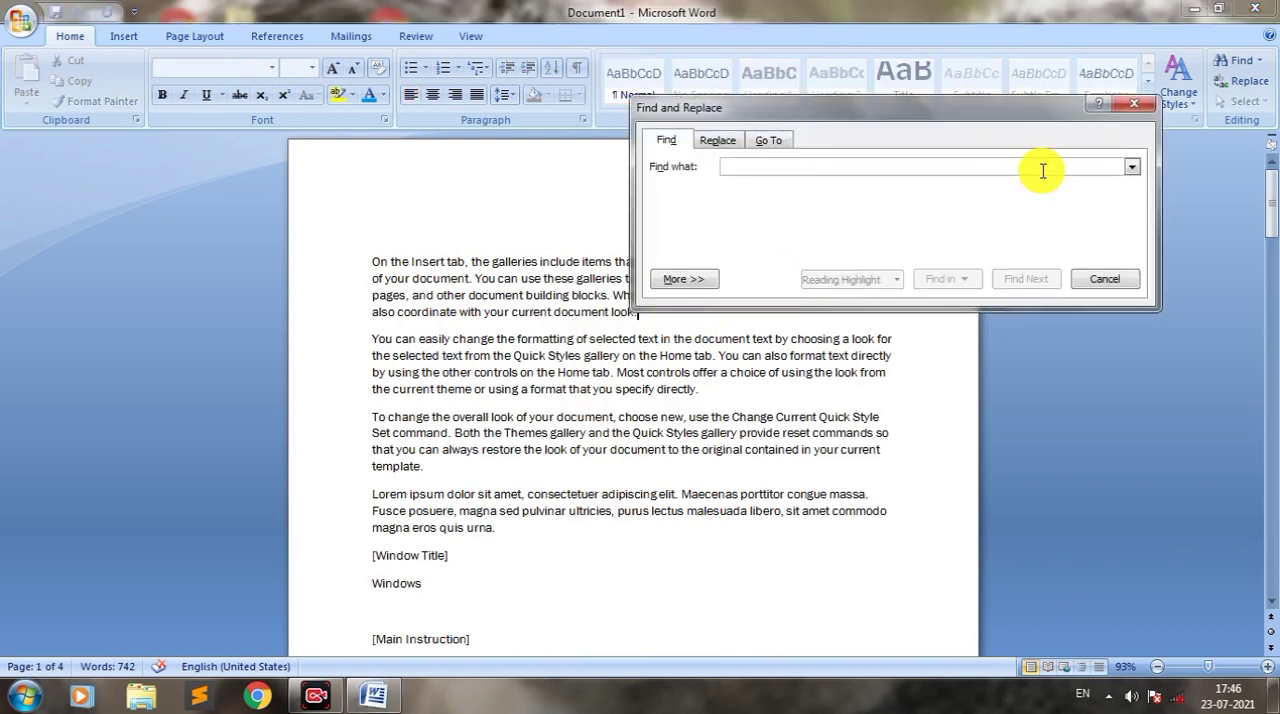
{"action": "left_click", "coordinate": [1131, 108]}
{"action": "left_click", "coordinate": [1235, 62]}
{"action": "left_click_drag", "start_coordinate": [923, 116], "coordinate": [938, 168]}
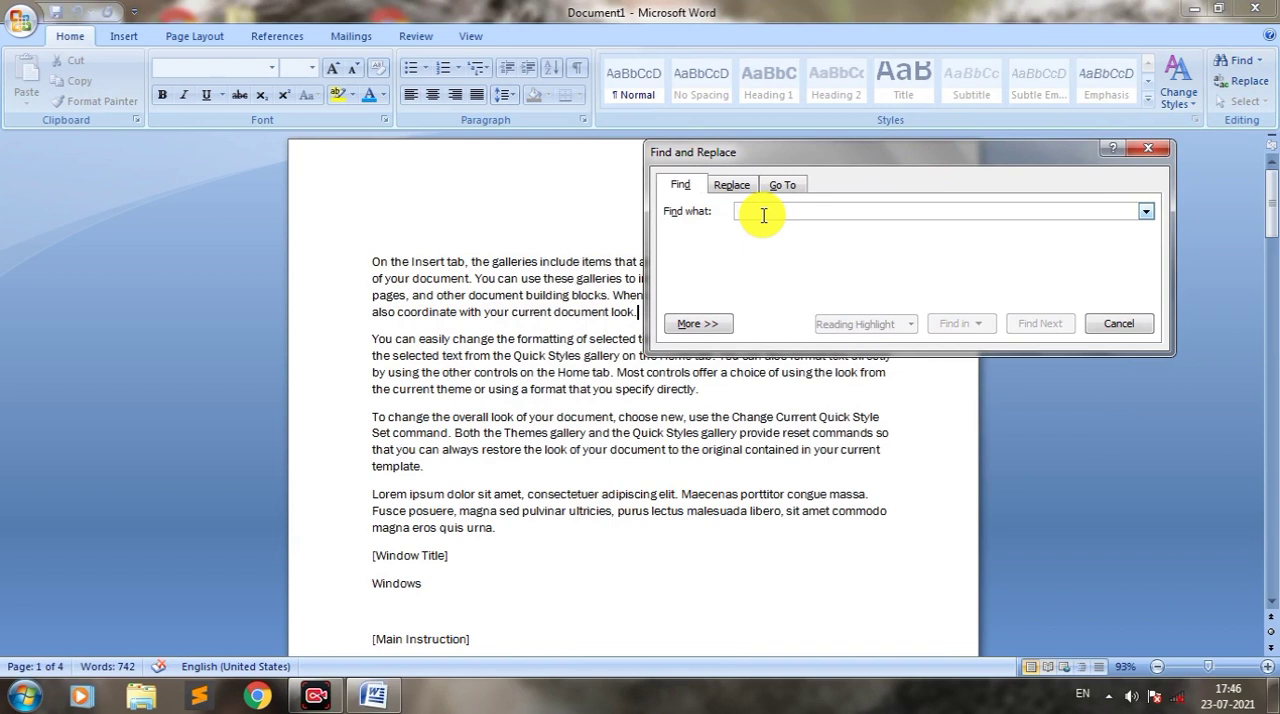
{"action": "type", "text": "TITLE"}
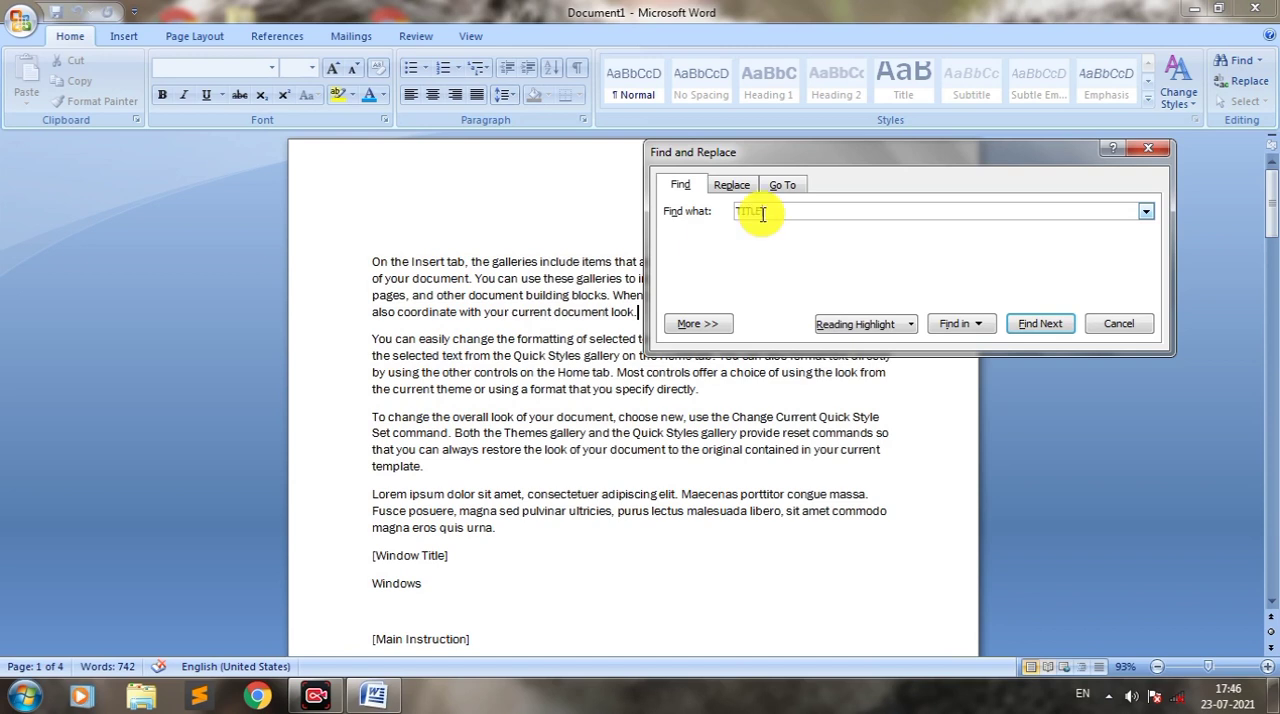
{"action": "left_click", "coordinate": [1023, 332]}
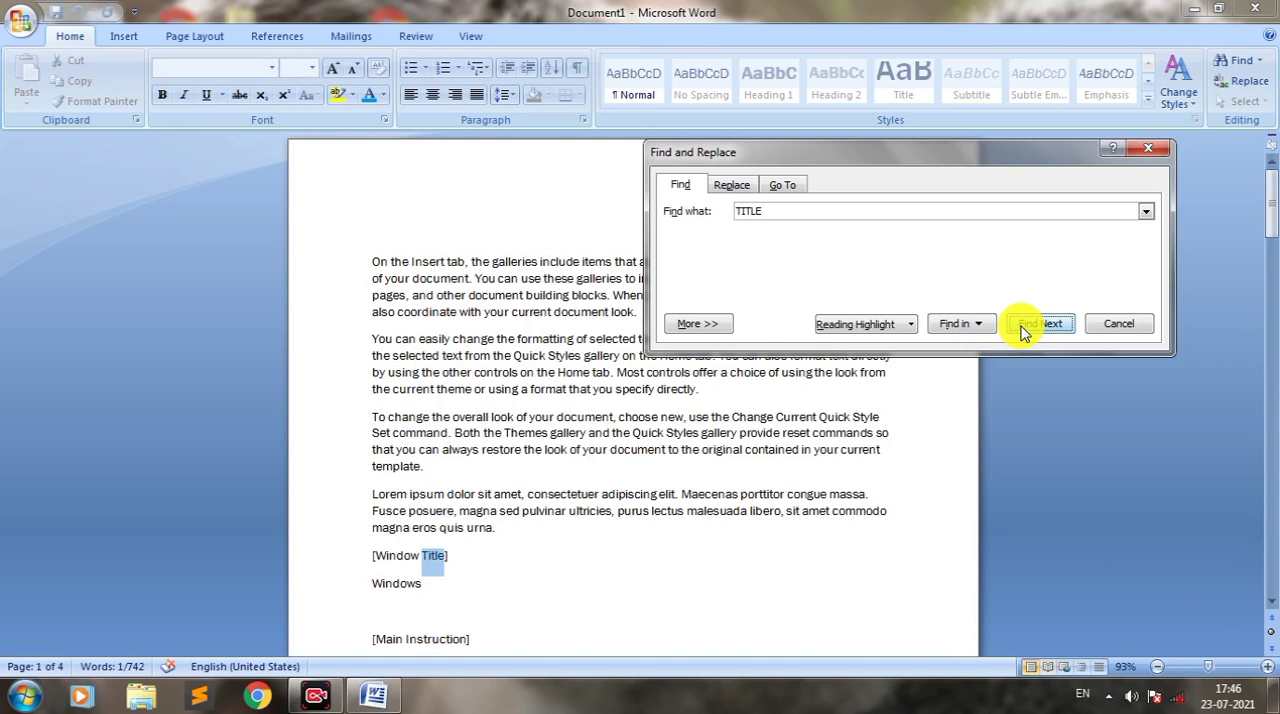
Step: Continue searching for the remaining occurrences of "TITLE" through the end of the document, and close the search
{"action": "left_click", "coordinate": [1023, 332]}
{"action": "left_click", "coordinate": [1023, 332]}
{"action": "left_click", "coordinate": [1023, 334]}
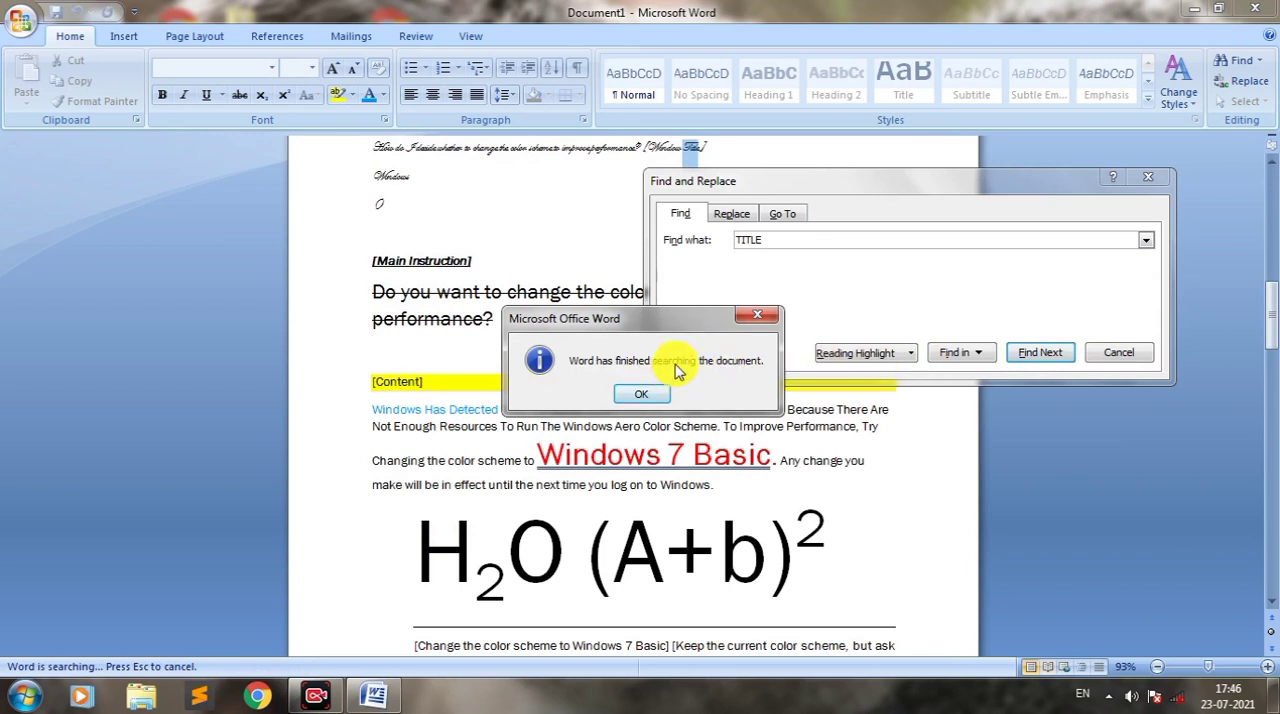
{"action": "left_click", "coordinate": [766, 319]}
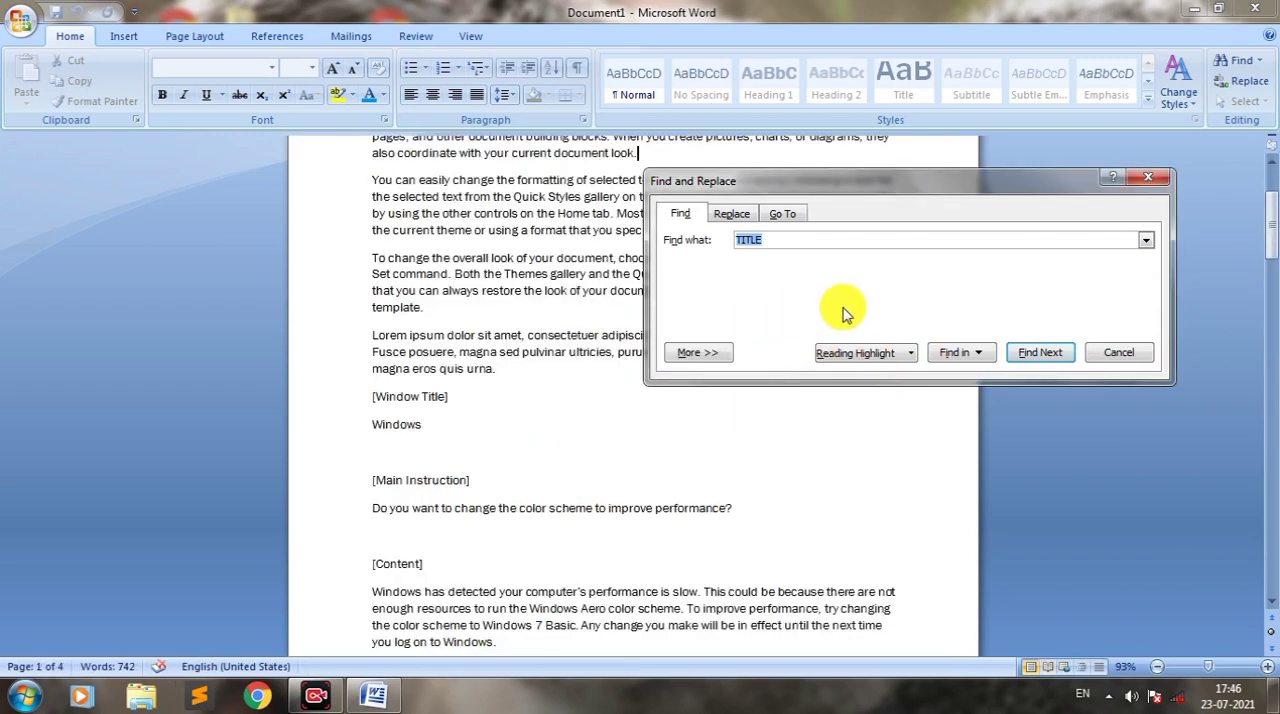
{"action": "left_click_drag", "start_coordinate": [857, 185], "coordinate": [883, 361]}
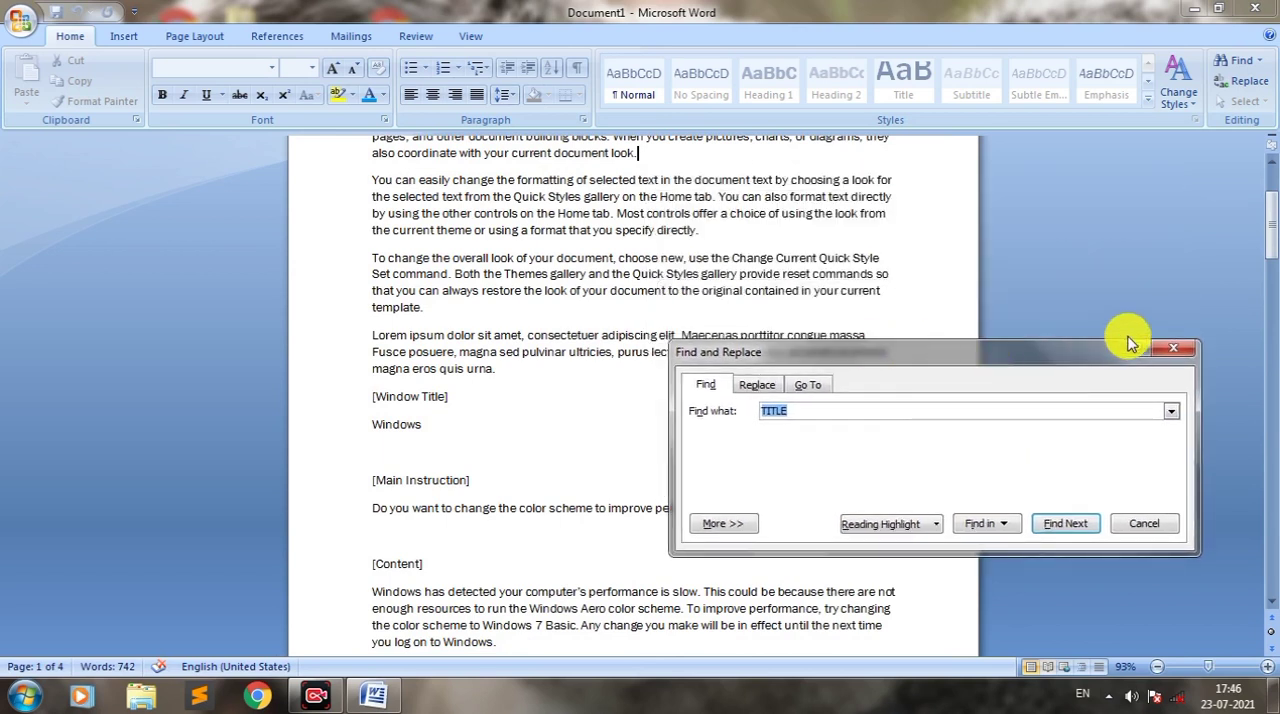
{"action": "left_click", "coordinate": [1175, 356]}
Step: Place the cursor on the empty line above the first paragraph and start a replacement with "the" as the text to find
{"action": "left_click_drag", "start_coordinate": [1271, 225], "coordinate": [1271, 205]}
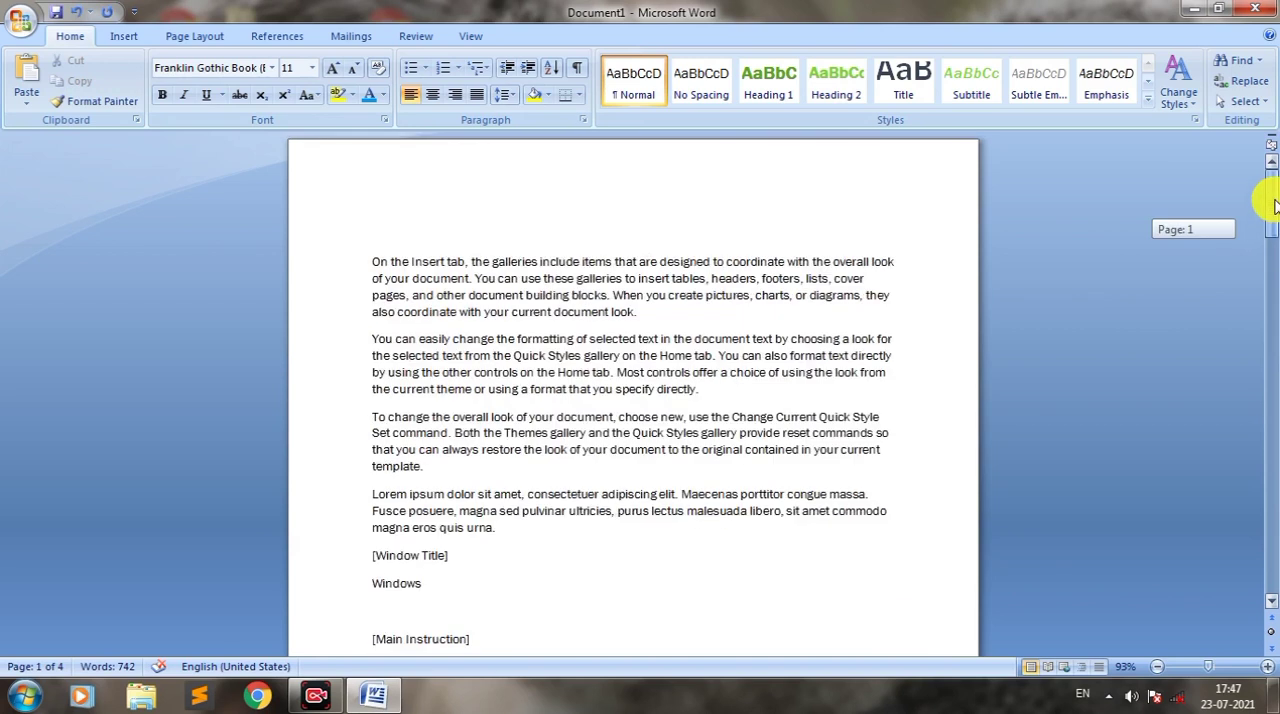
{"action": "double_click", "coordinate": [679, 343]}
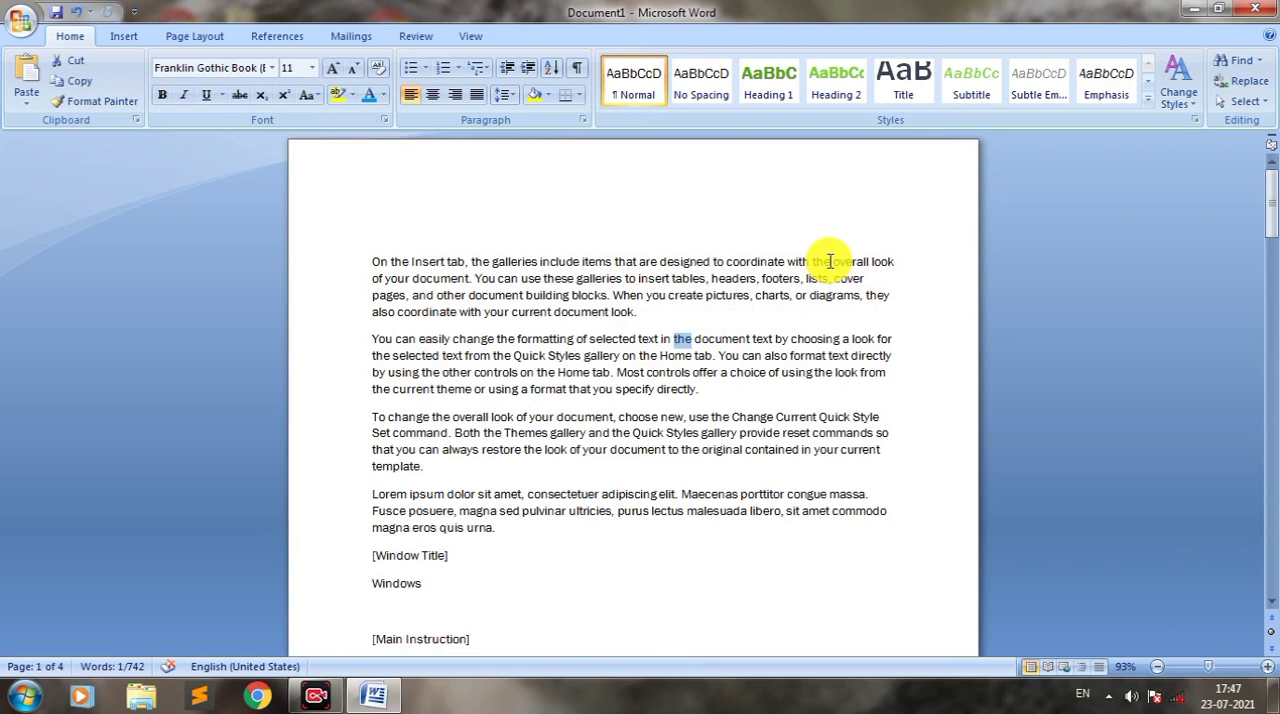
{"action": "left_click", "coordinate": [617, 251]}
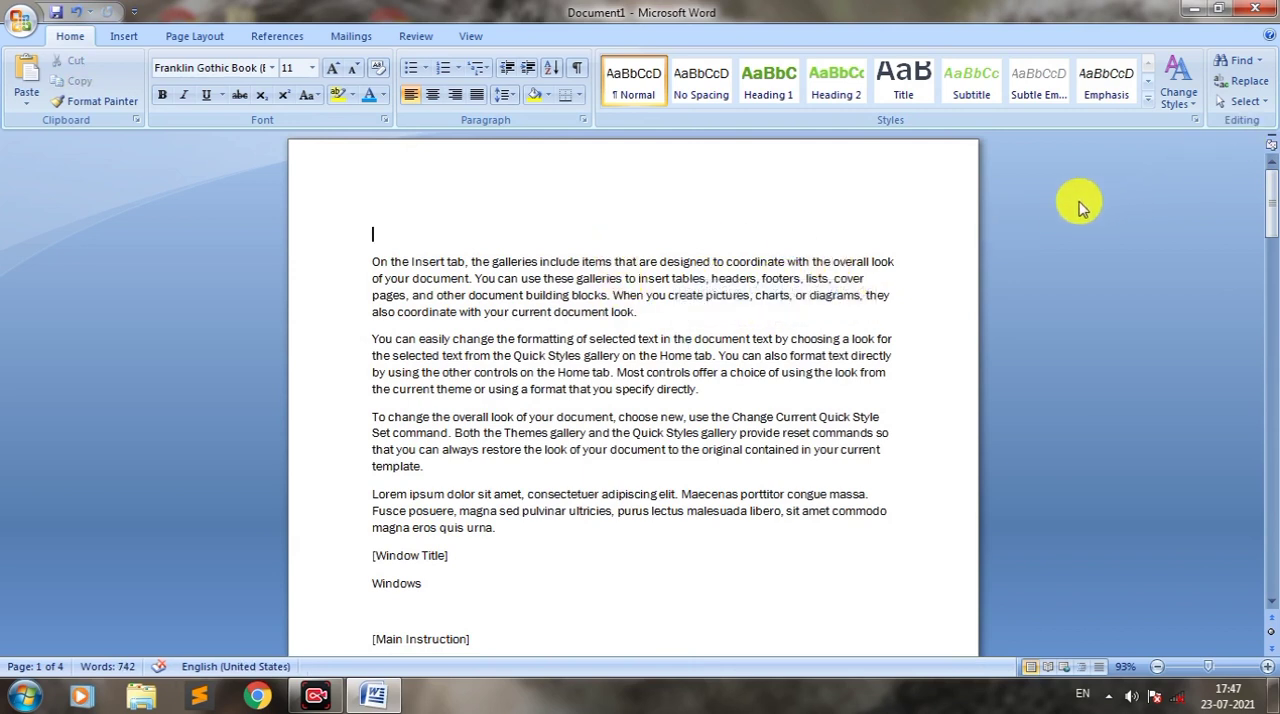
{"action": "key", "text": "ctrl+h"}
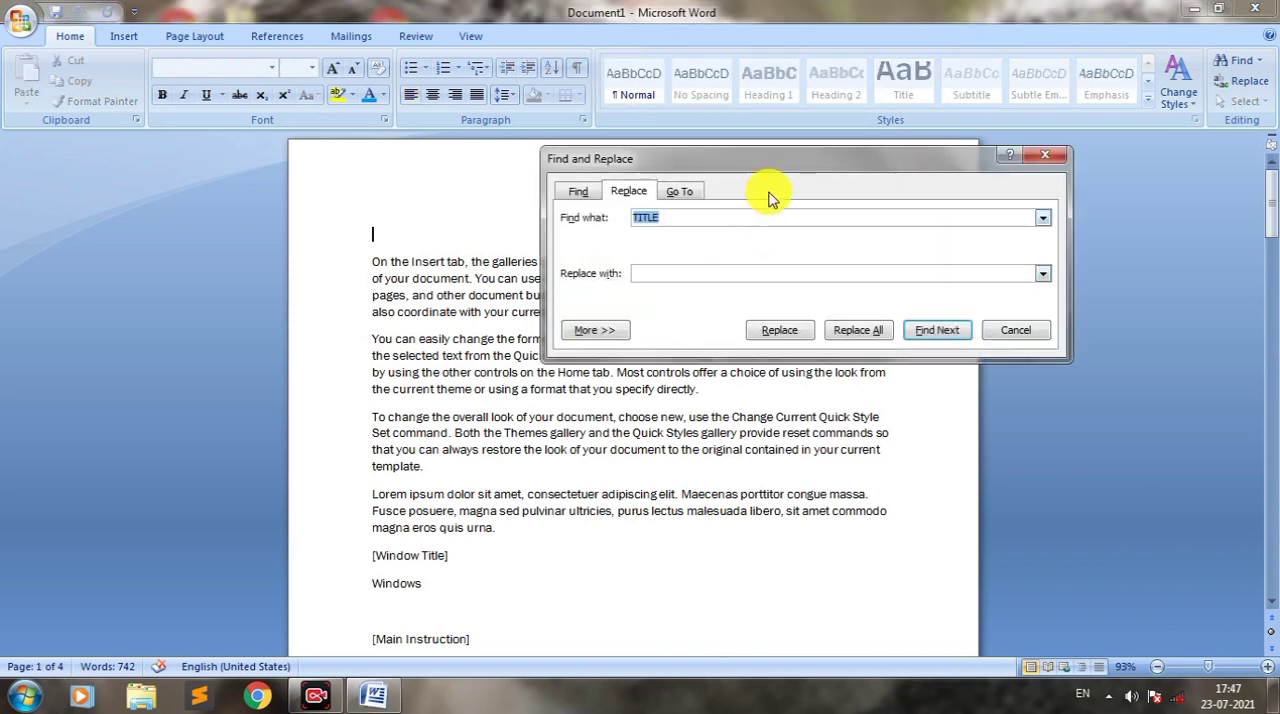
{"action": "left_click_drag", "start_coordinate": [749, 163], "coordinate": [563, 351]}
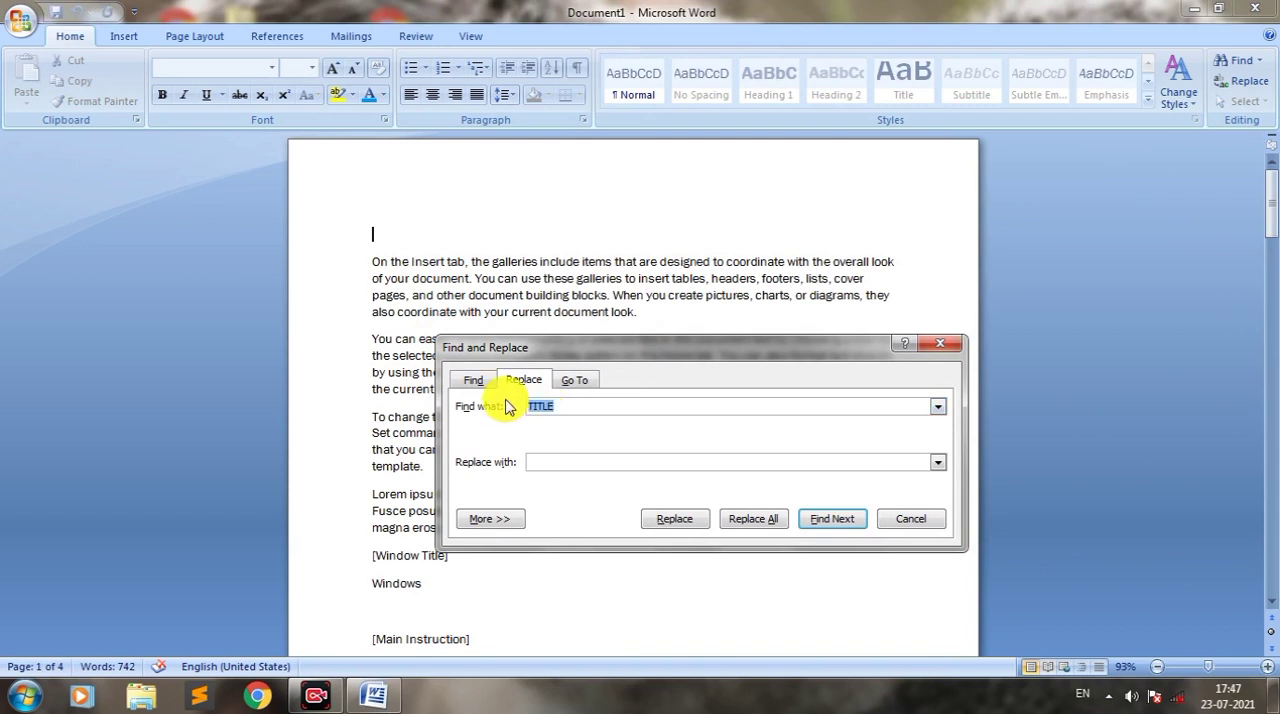
{"action": "type", "text": "THE"}
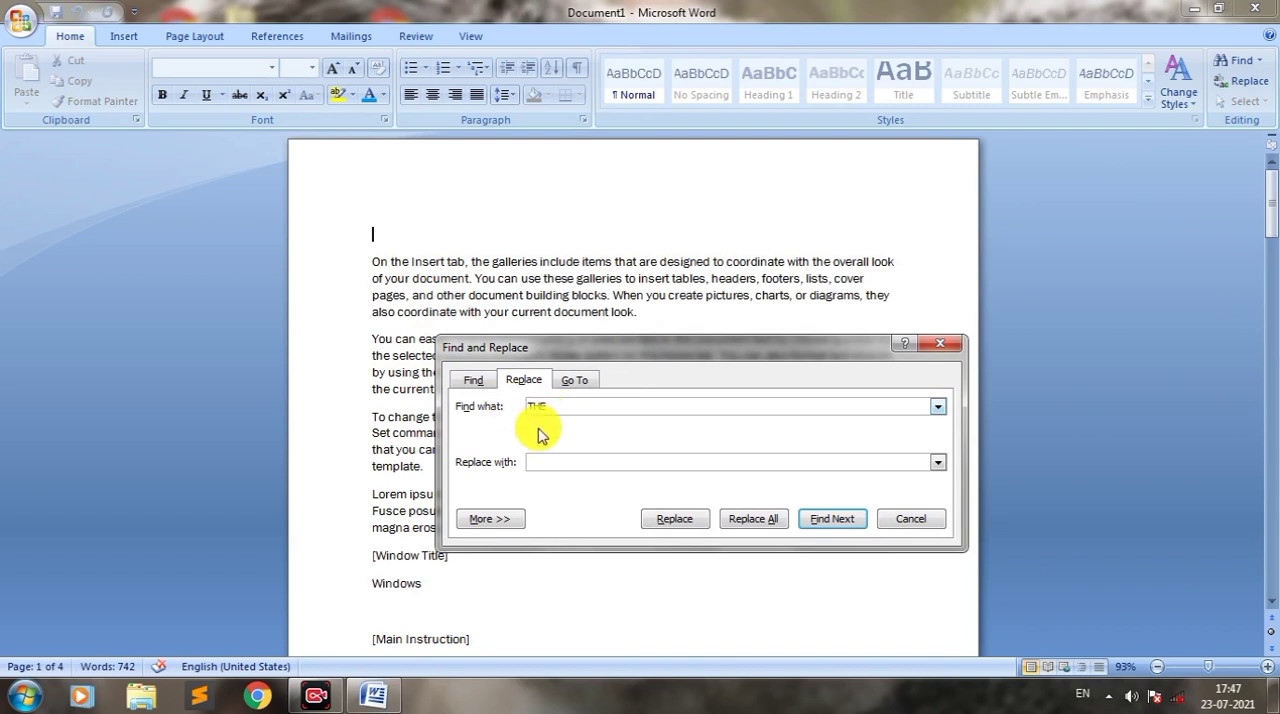
{"action": "key", "text": "BackSpace"}
{"action": "key", "text": "BackSpace"}
{"action": "key", "text": "BackSpace"}
{"action": "type", "text": "the"}
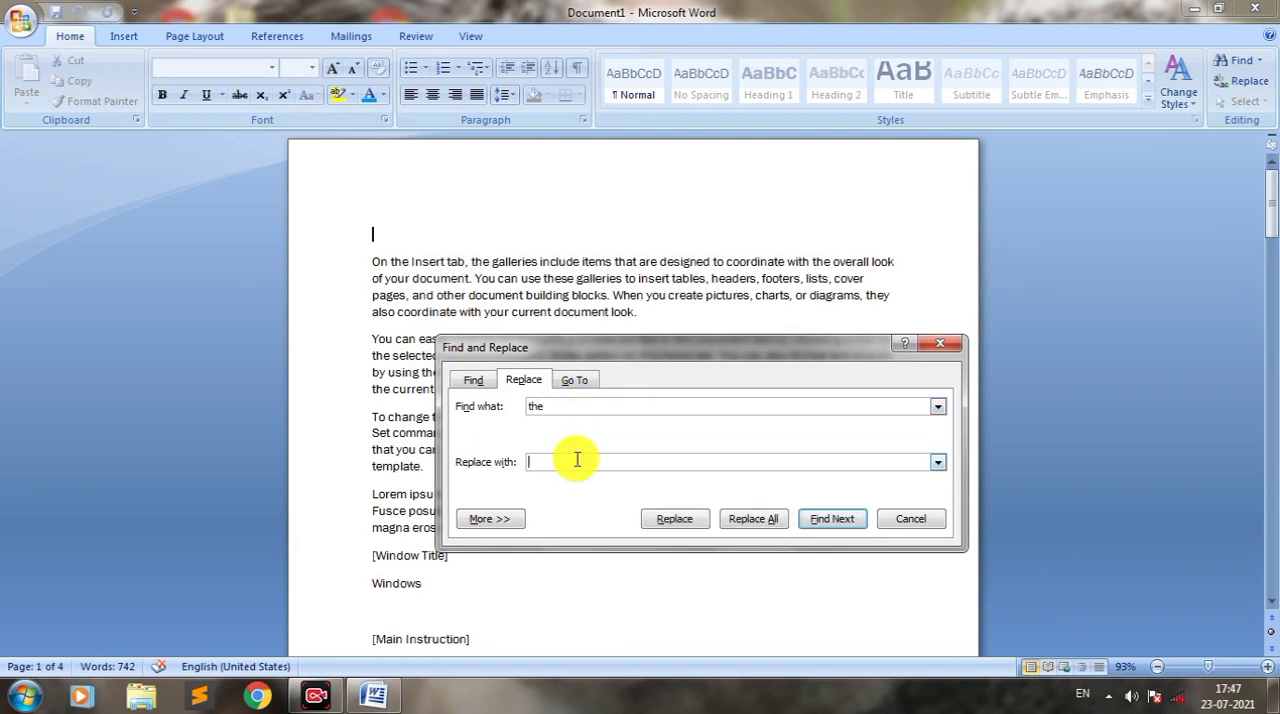
Step: Enter "is" as the replacement text and replace the first three occurrences of "the" one at a time
{"action": "type", "text": "i"}
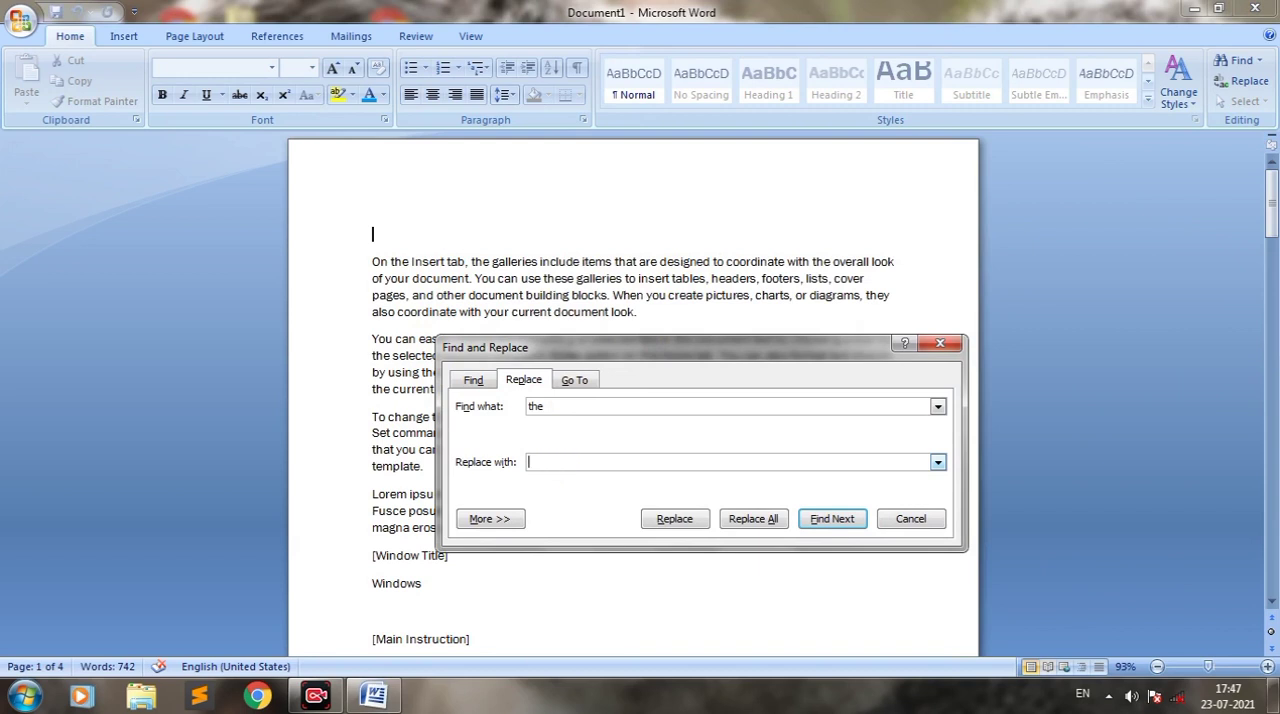
{"action": "type", "text": "s"}
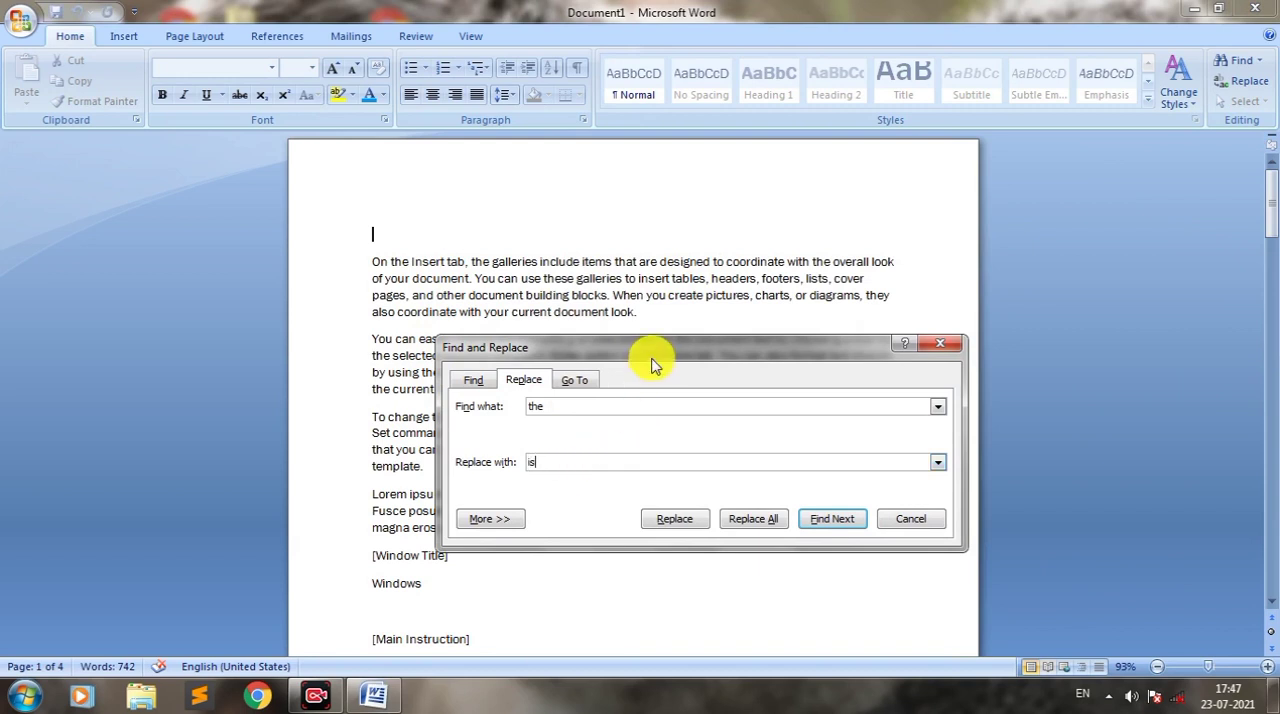
{"action": "left_click_drag", "start_coordinate": [654, 354], "coordinate": [909, 349]}
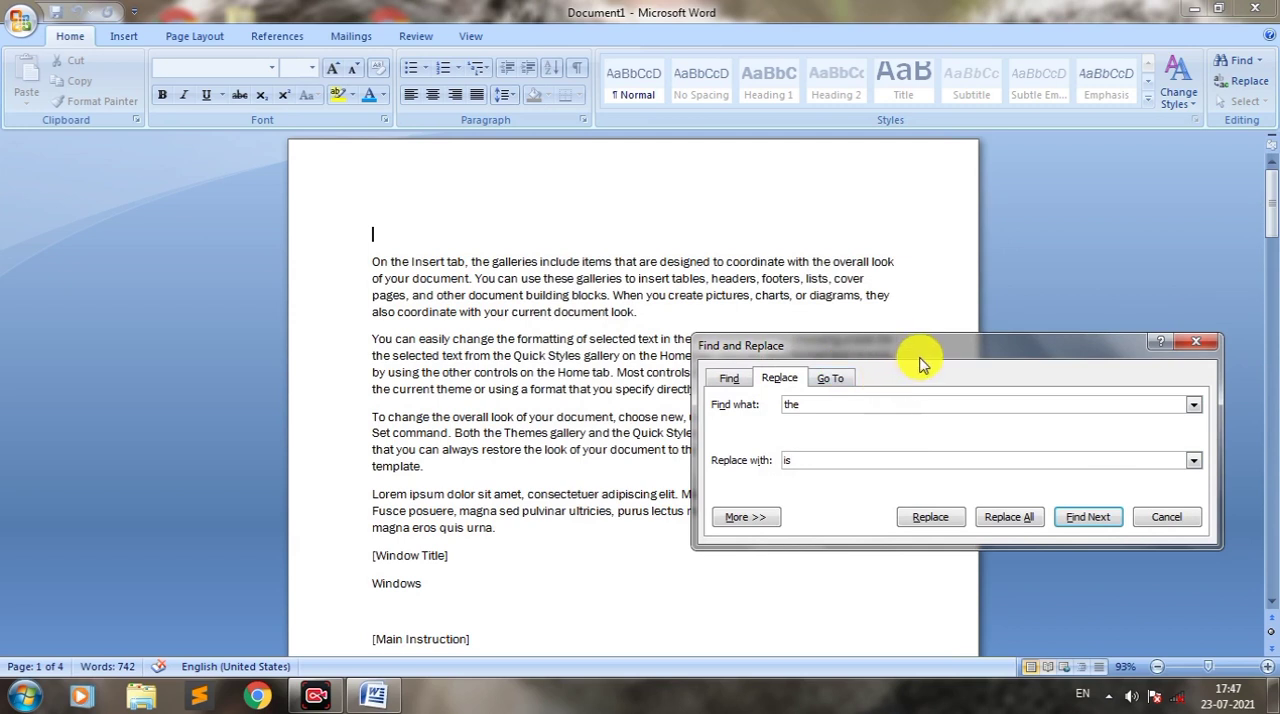
{"action": "left_click", "coordinate": [806, 404]}
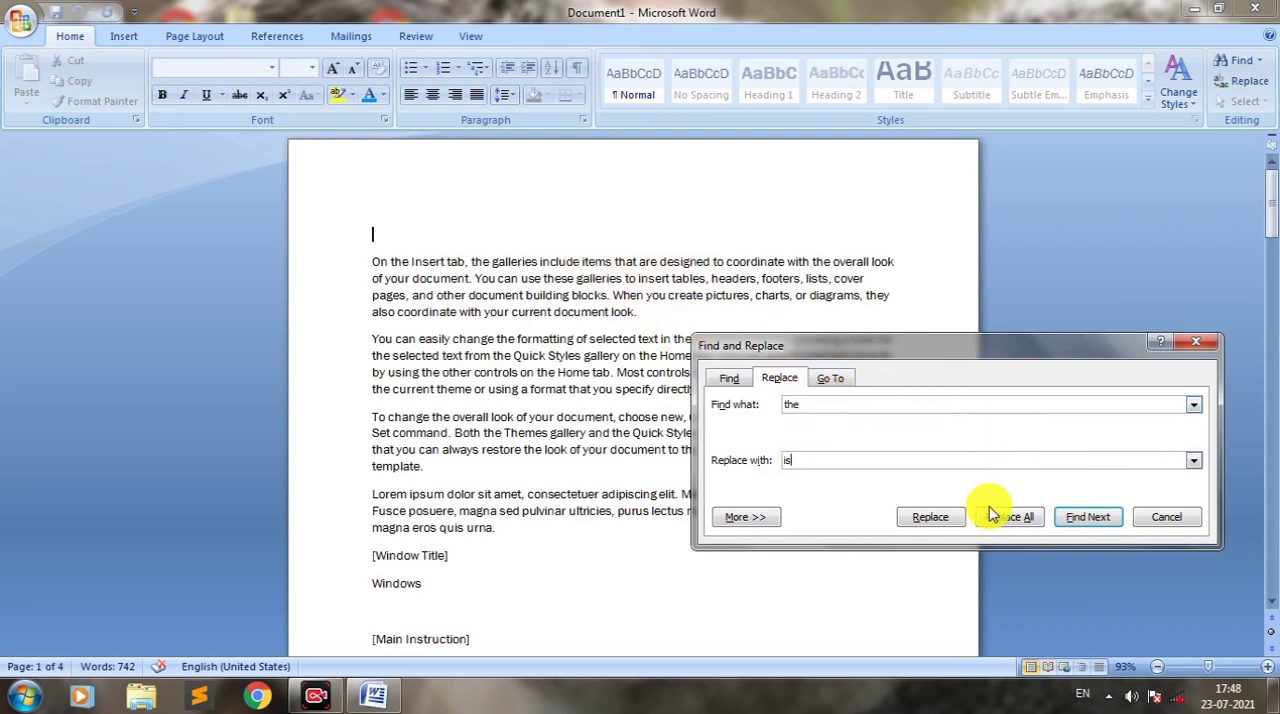
{"action": "left_click", "coordinate": [932, 518]}
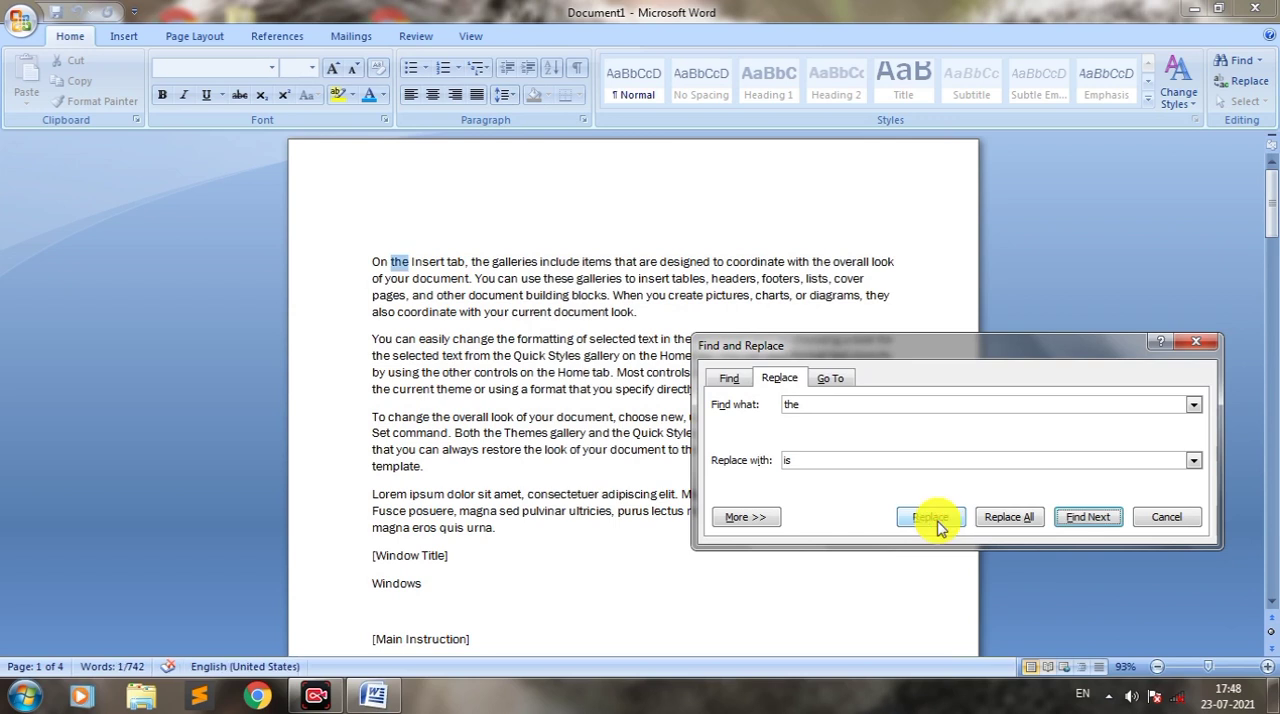
{"action": "left_click", "coordinate": [932, 518]}
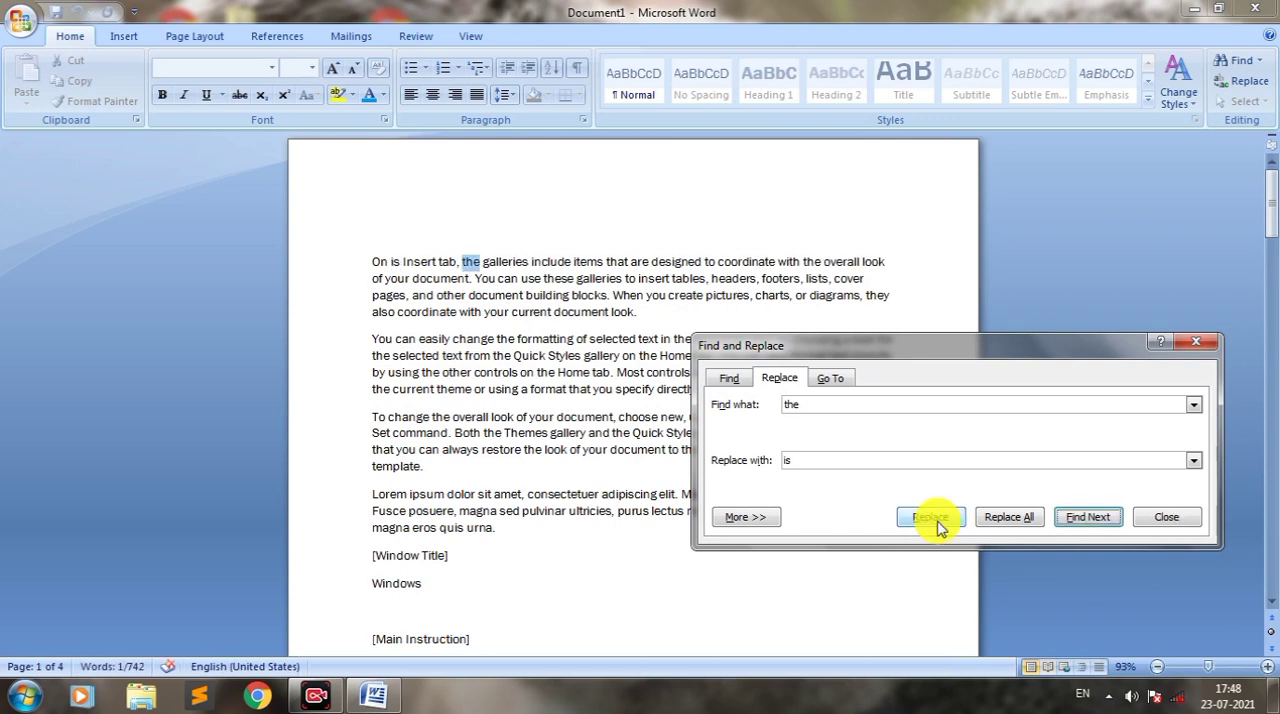
{"action": "left_click", "coordinate": [932, 518]}
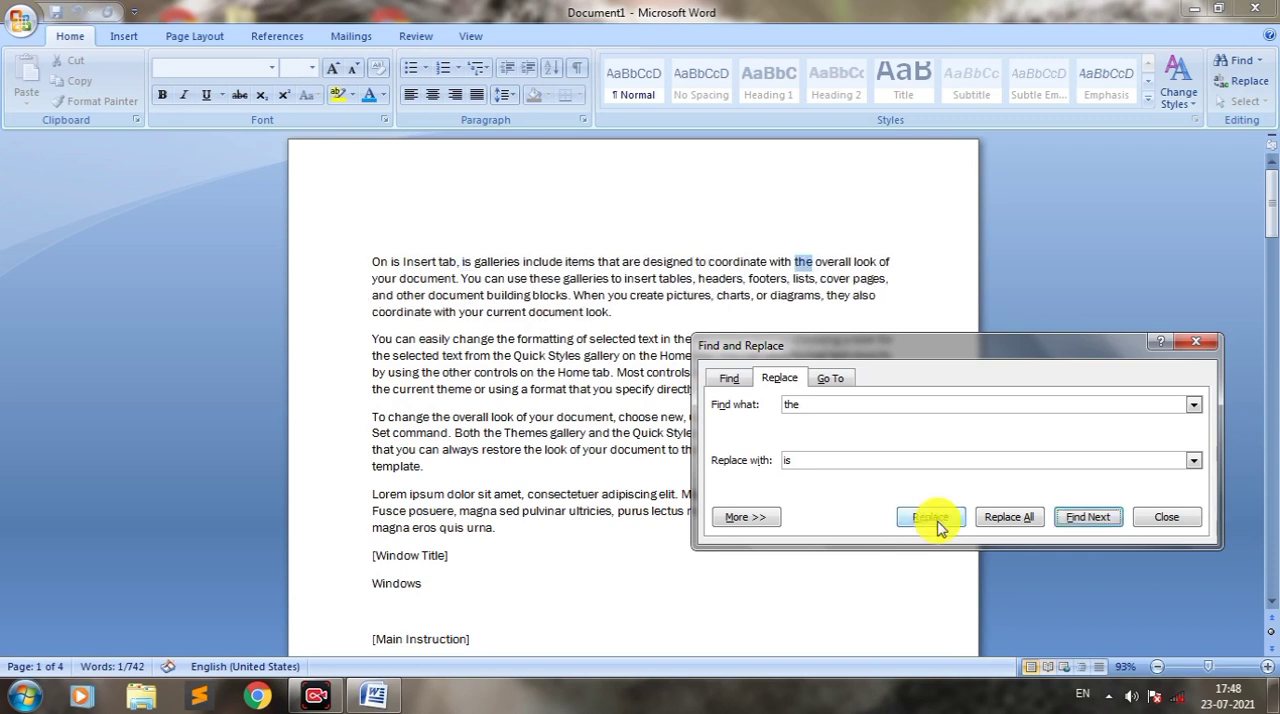
{"action": "left_click", "coordinate": [932, 518]}
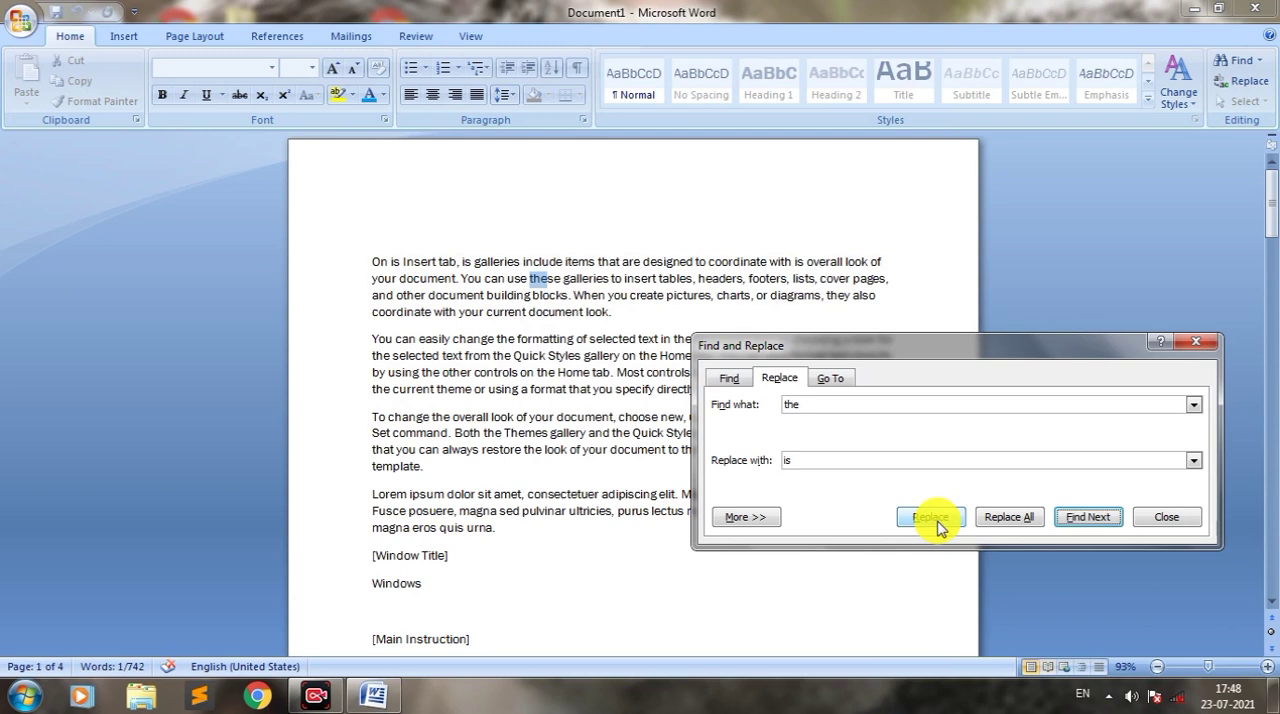
Step: Replace all remaining occurrences of "the" with "is" throughout the document and close the replace dialog
{"action": "left_click", "coordinate": [1007, 518]}
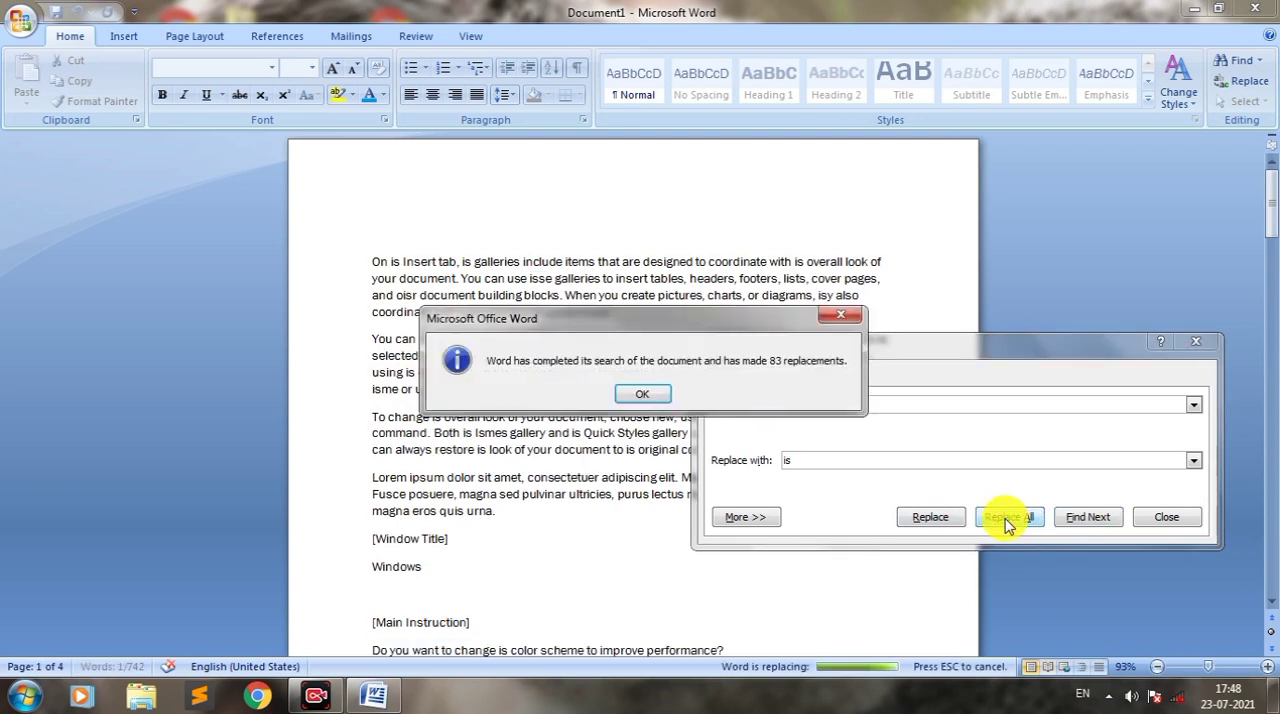
{"action": "left_click", "coordinate": [642, 395]}
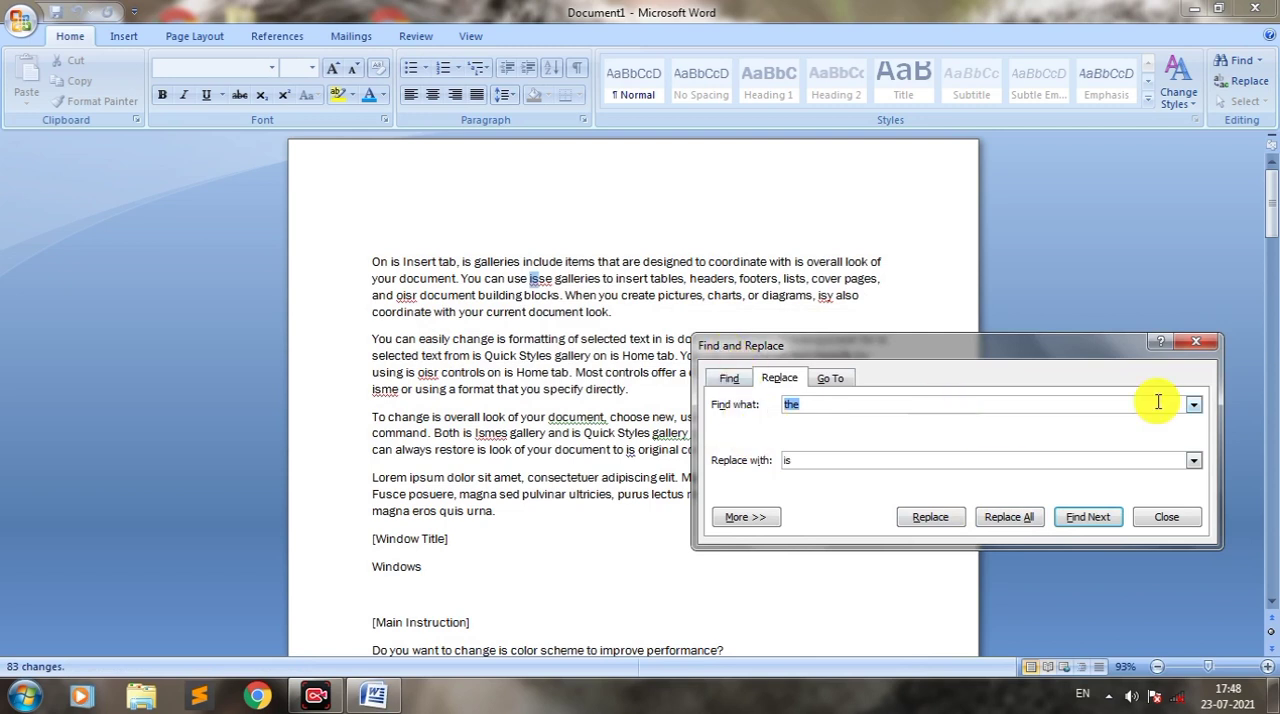
{"action": "left_click", "coordinate": [1198, 345]}
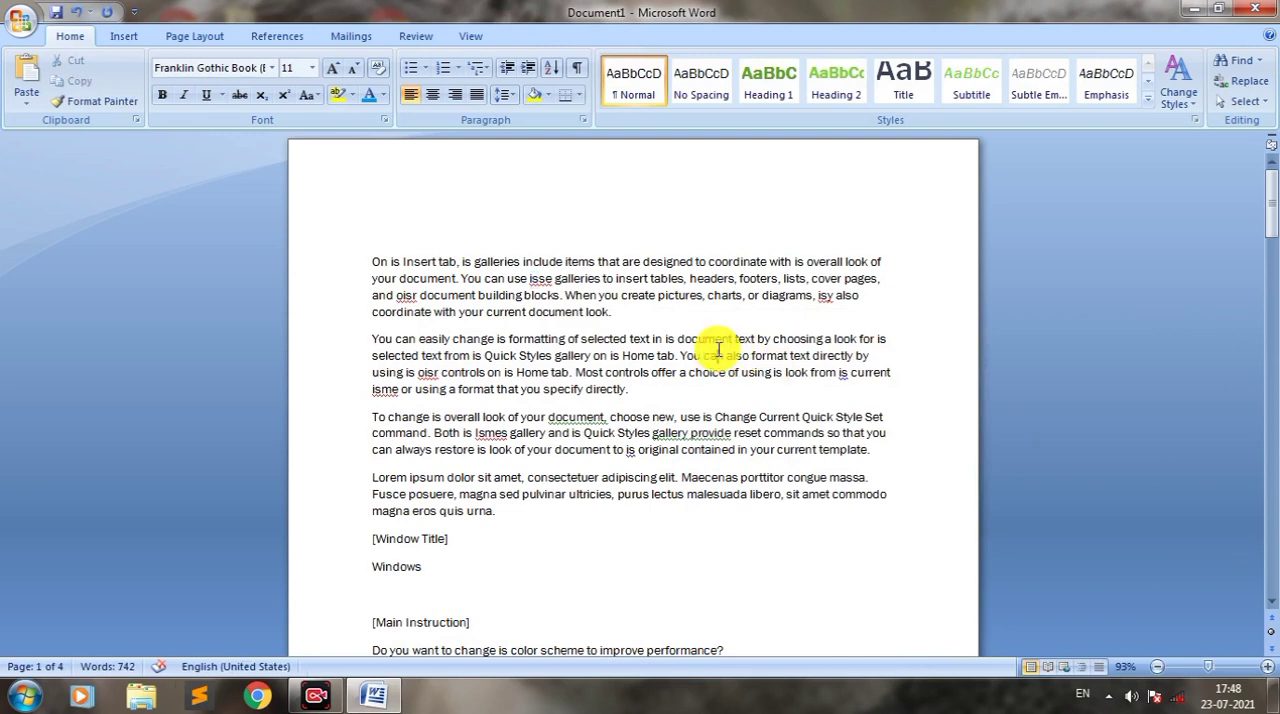
Step: Use Go To with the Line option to jump to line 5 of the document
{"action": "key", "text": "ctrl+g"}
{"action": "left_click_drag", "start_coordinate": [577, 154], "coordinate": [629, 288]}
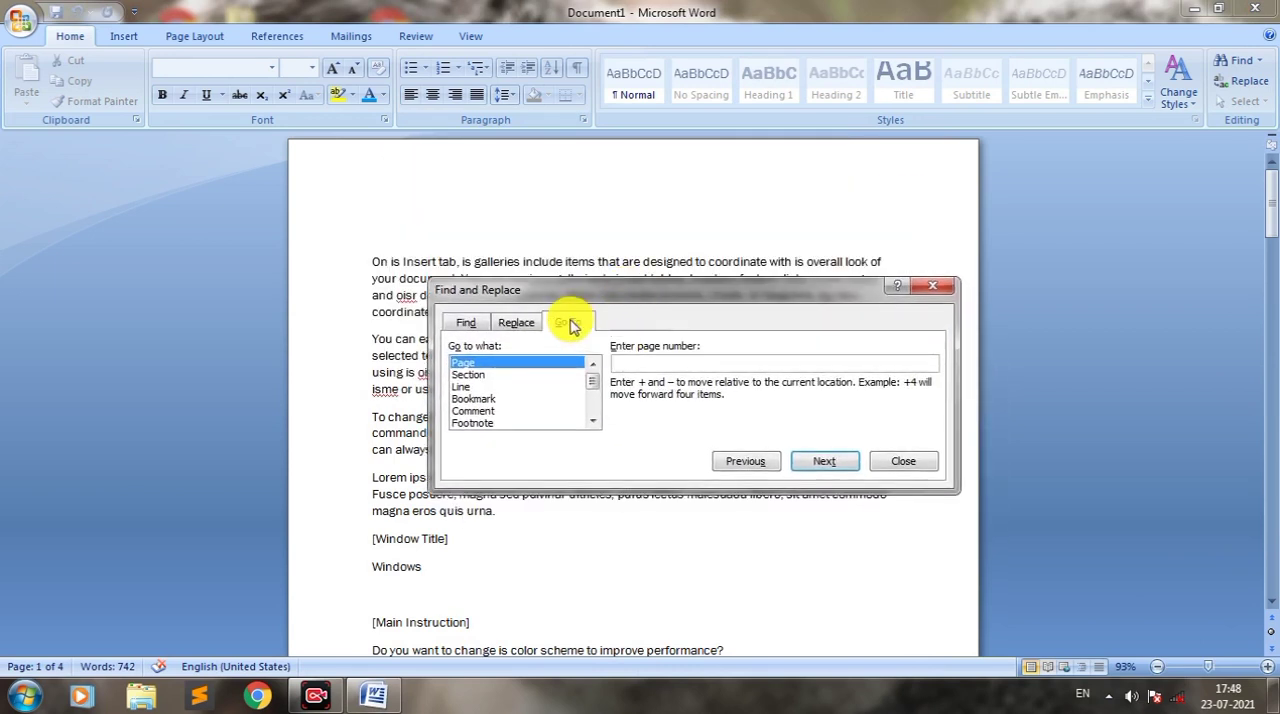
{"action": "left_click_drag", "start_coordinate": [608, 302], "coordinate": [843, 257]}
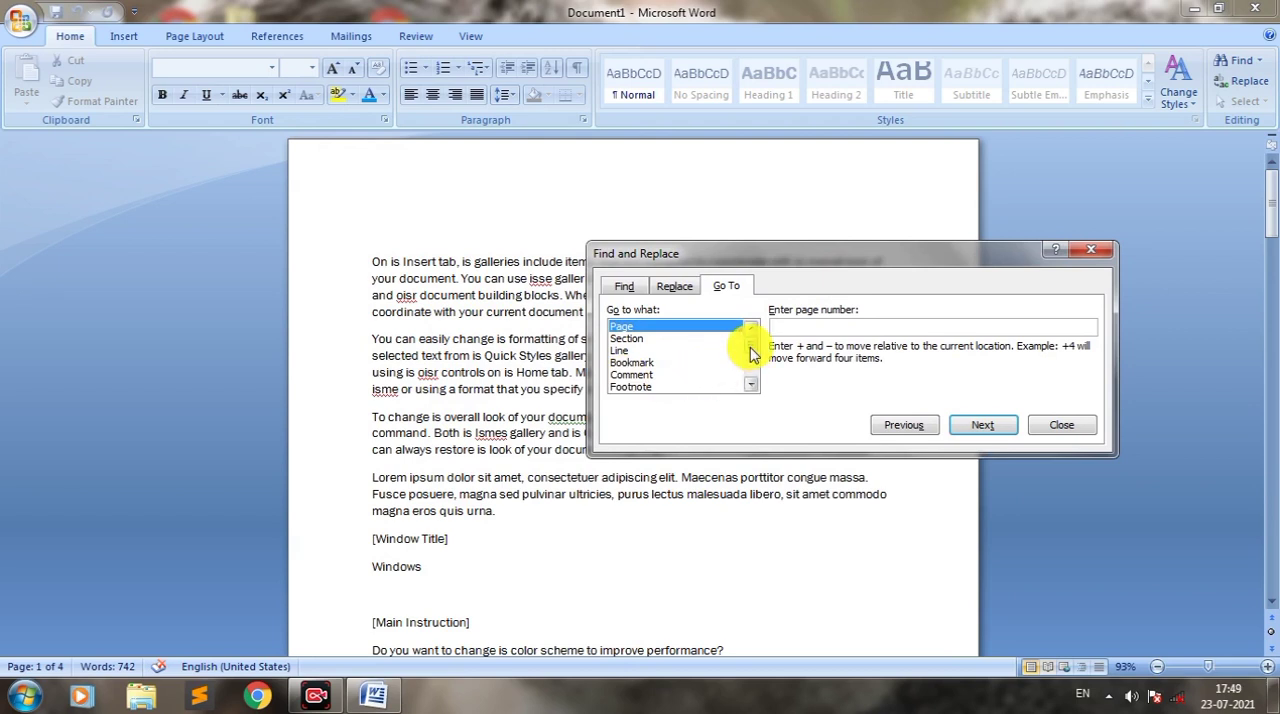
{"action": "scroll", "coordinate": [751, 368], "scroll_direction": "down", "scroll_amount": 3}
{"action": "left_click_drag", "start_coordinate": [749, 377], "coordinate": [749, 333]}
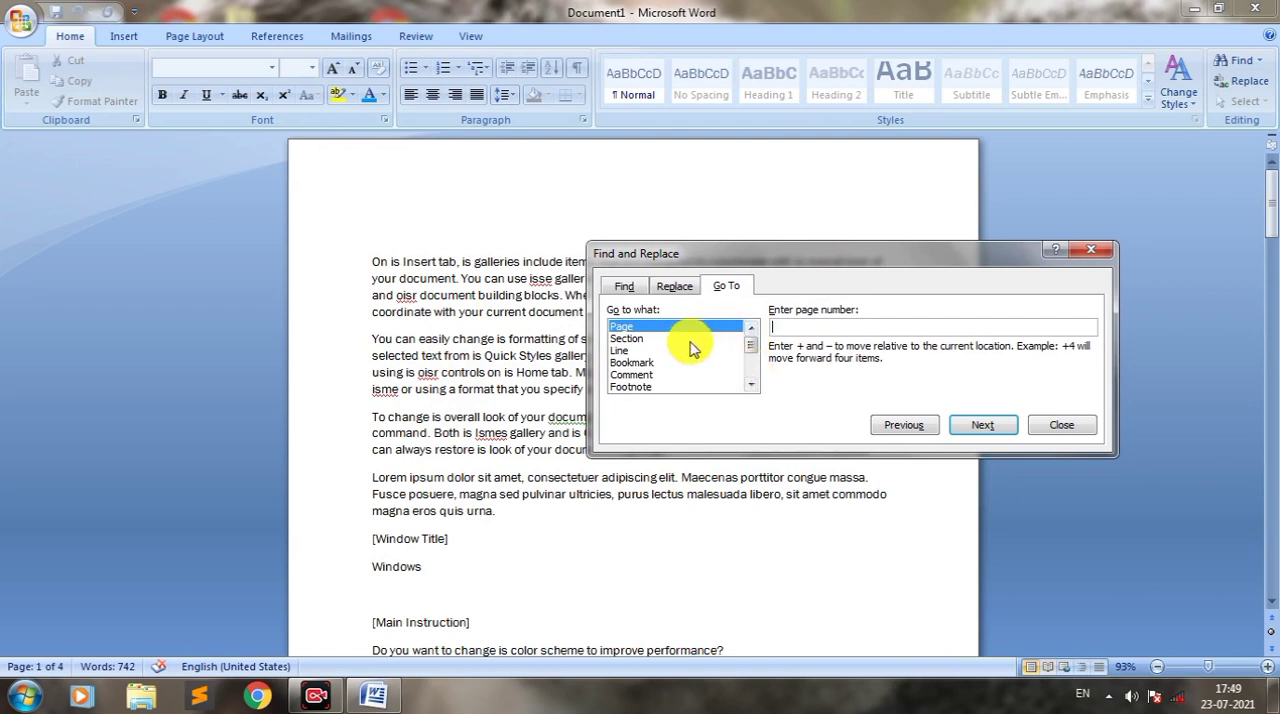
{"action": "left_click", "coordinate": [621, 351]}
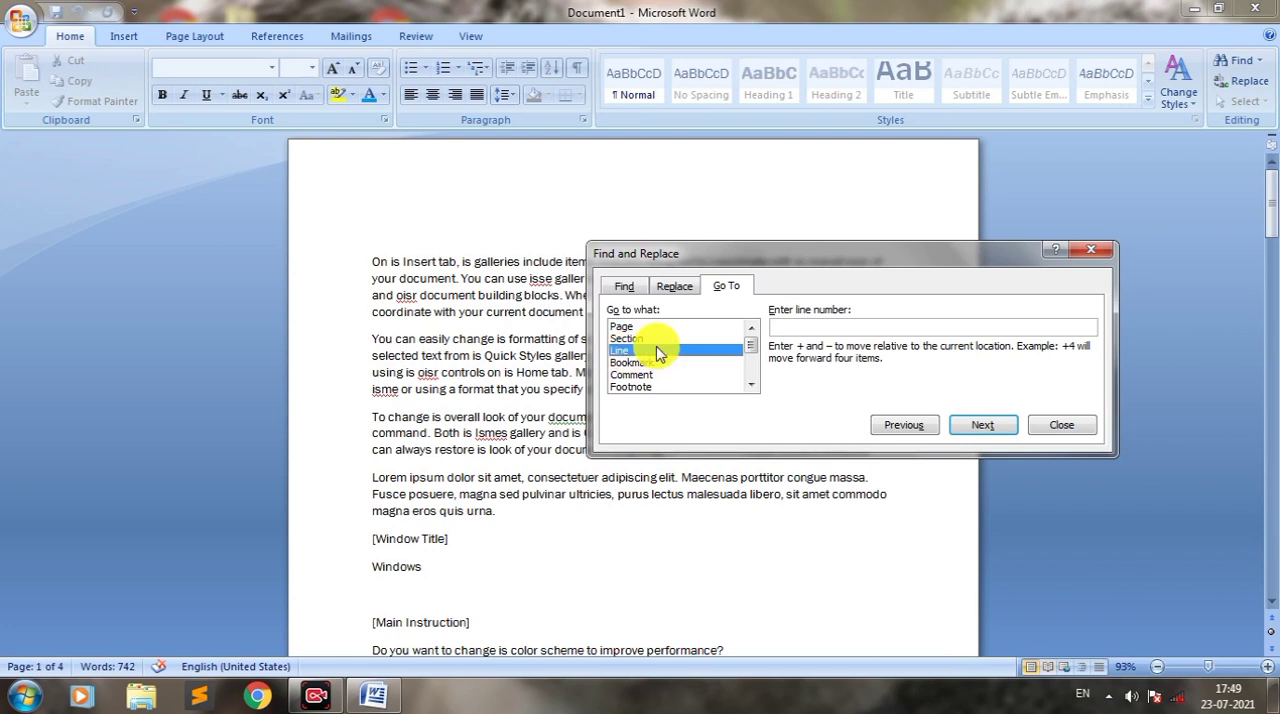
{"action": "left_click", "coordinate": [820, 328]}
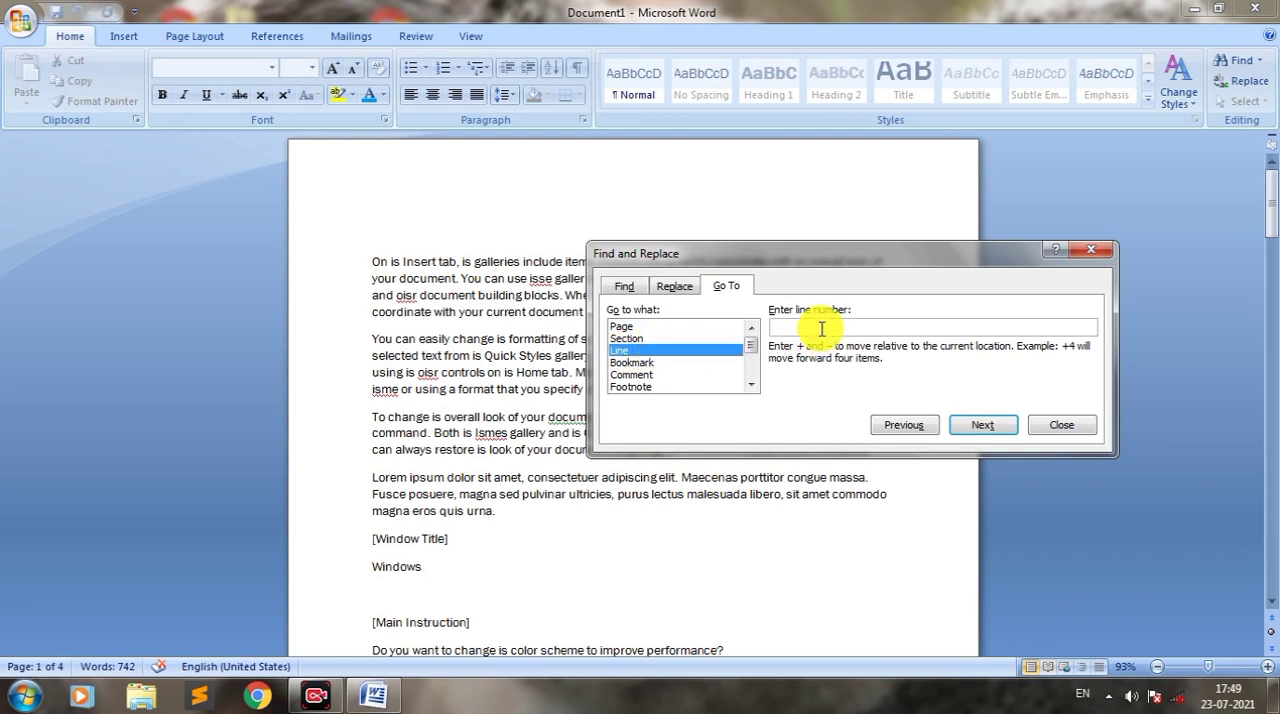
{"action": "type", "text": "5"}
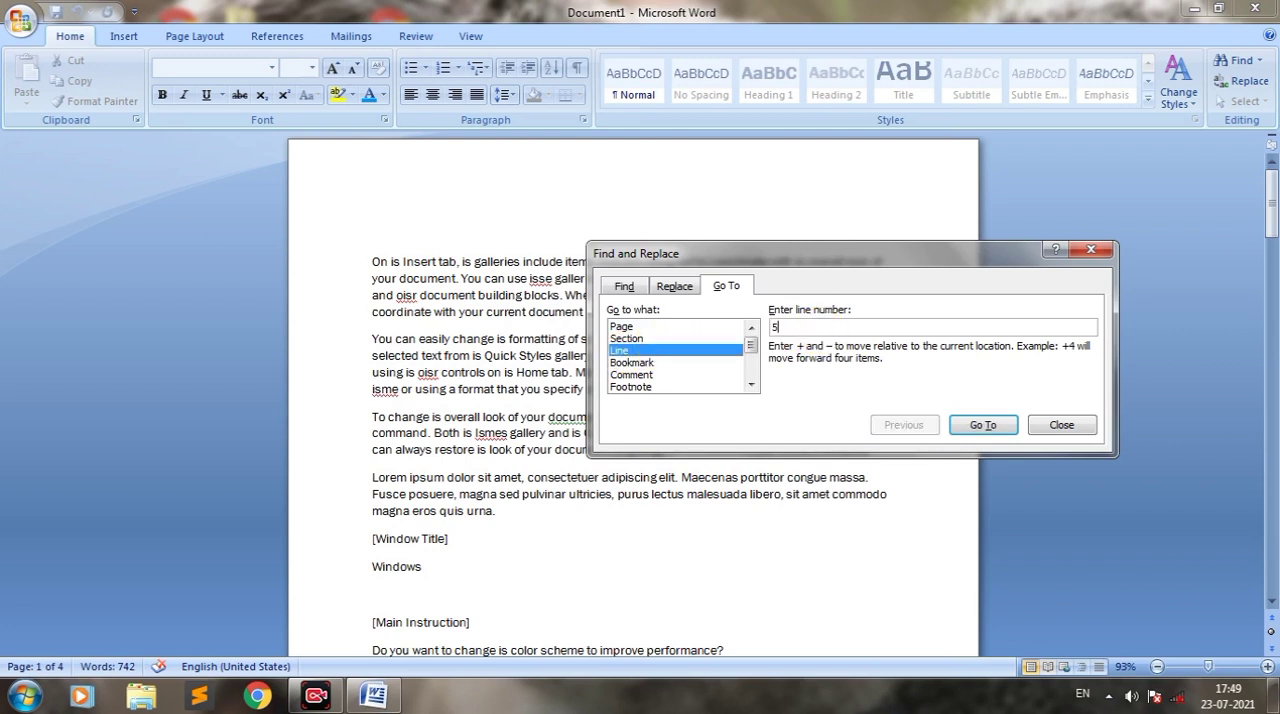
{"action": "left_click", "coordinate": [980, 426]}
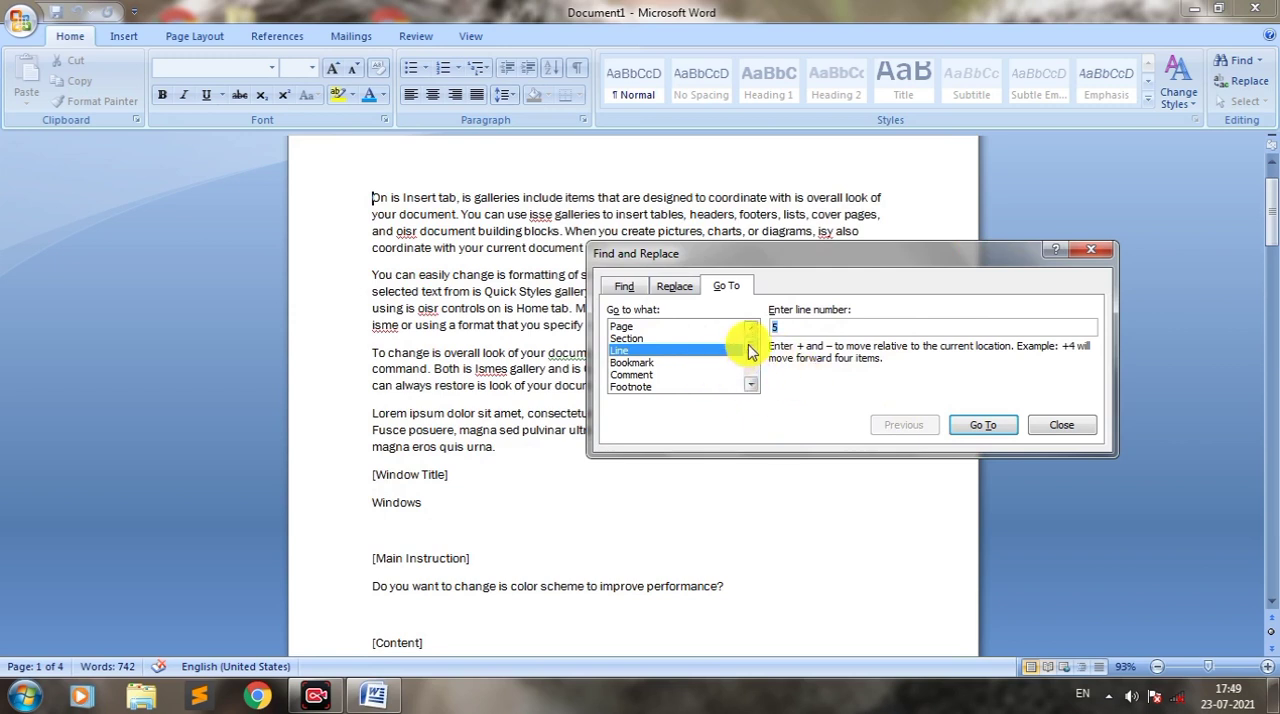
Step: Use Go To to jump to page 2, close the dialog, and place the cursor on the empty line above [Main Instruction]
{"action": "scroll", "coordinate": [730, 345], "scroll_direction": "down", "scroll_amount": 1}
{"action": "scroll", "coordinate": [723, 335], "scroll_direction": "up", "scroll_amount": 1}
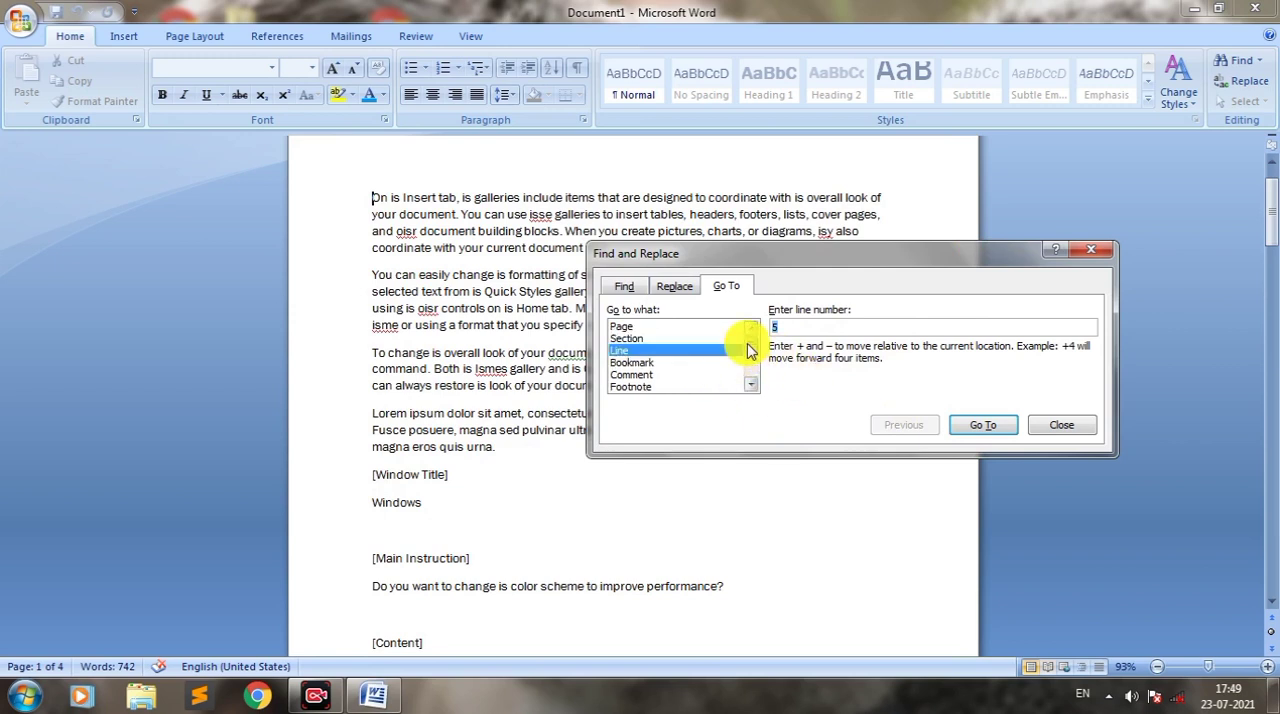
{"action": "left_click", "coordinate": [645, 327]}
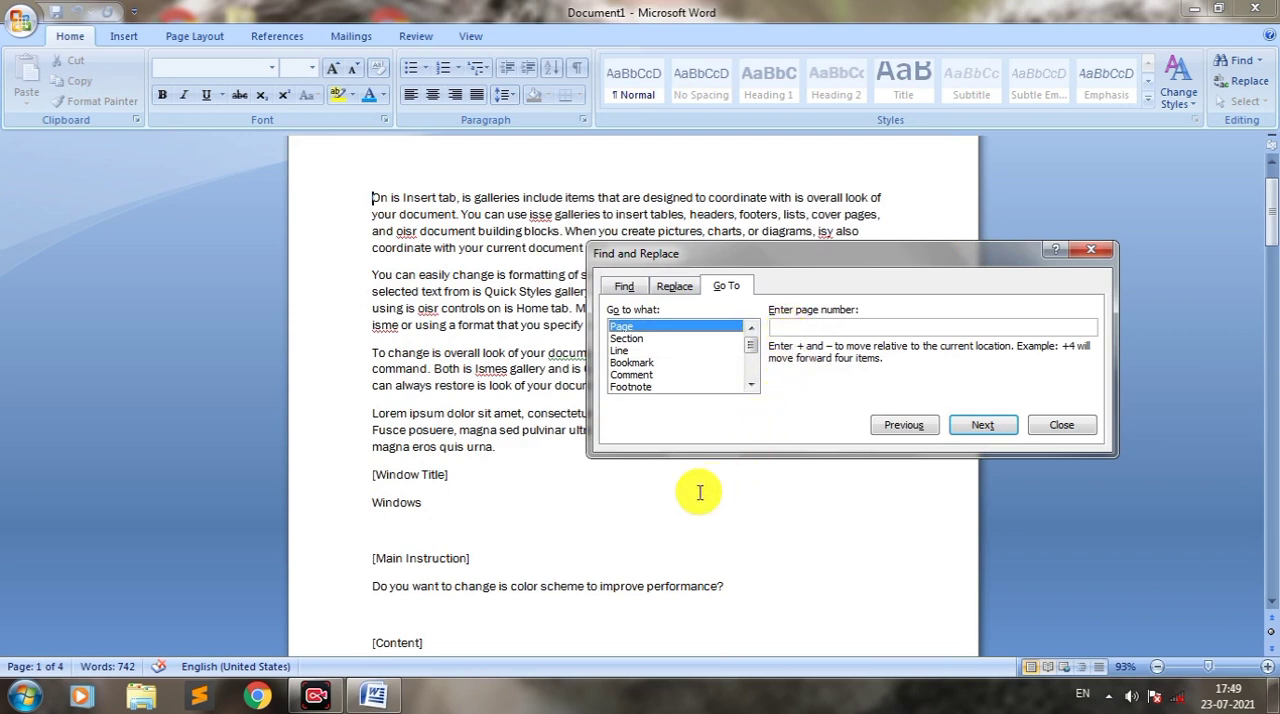
{"action": "left_click", "coordinate": [805, 324]}
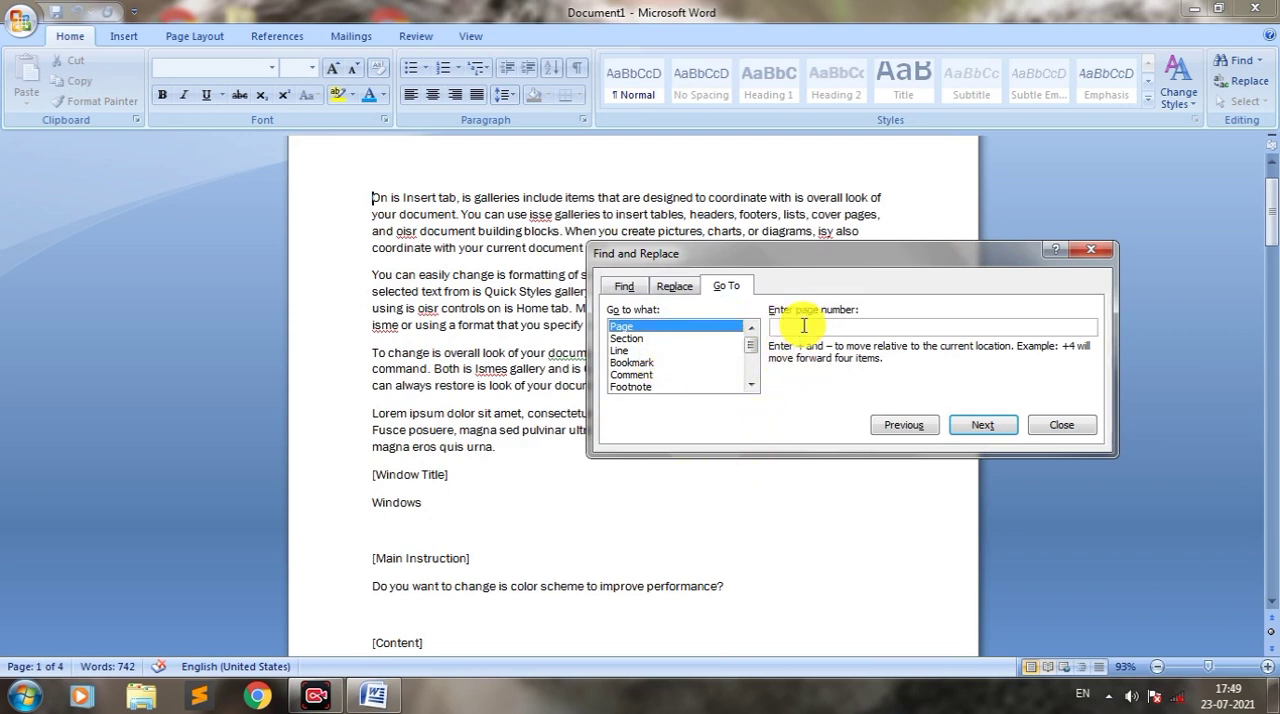
{"action": "type", "text": "2"}
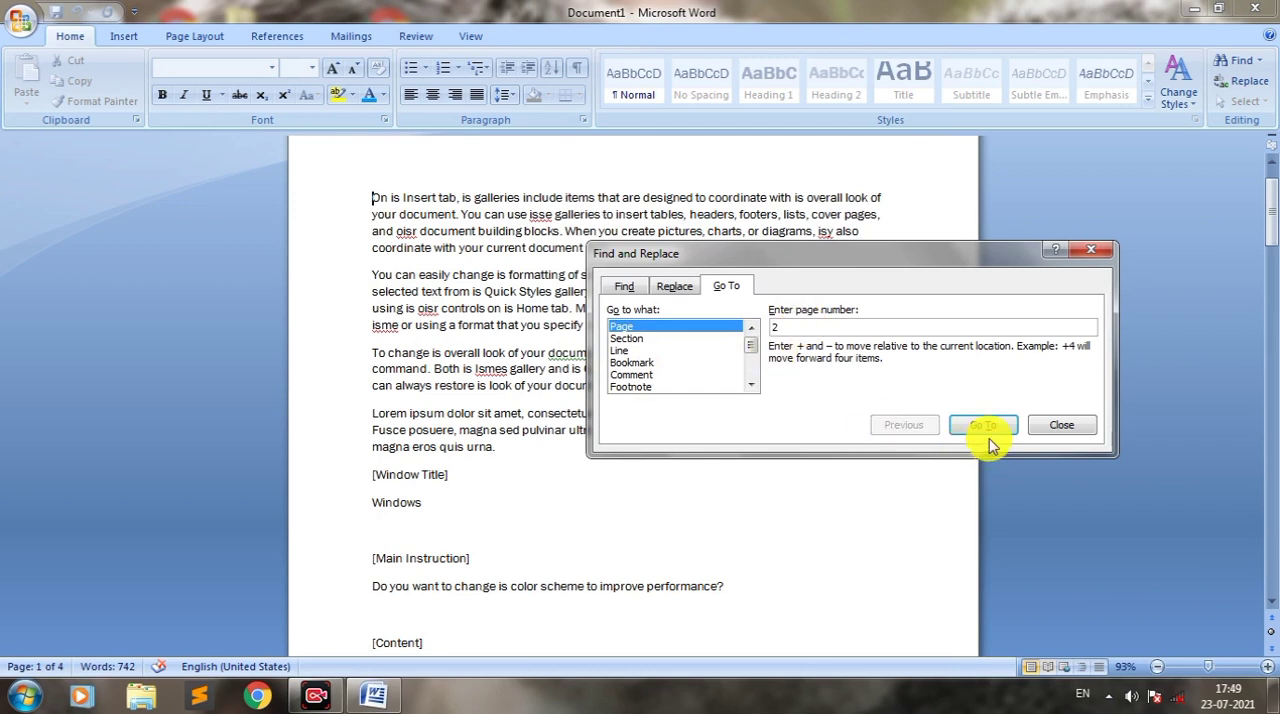
{"action": "left_click", "coordinate": [985, 428]}
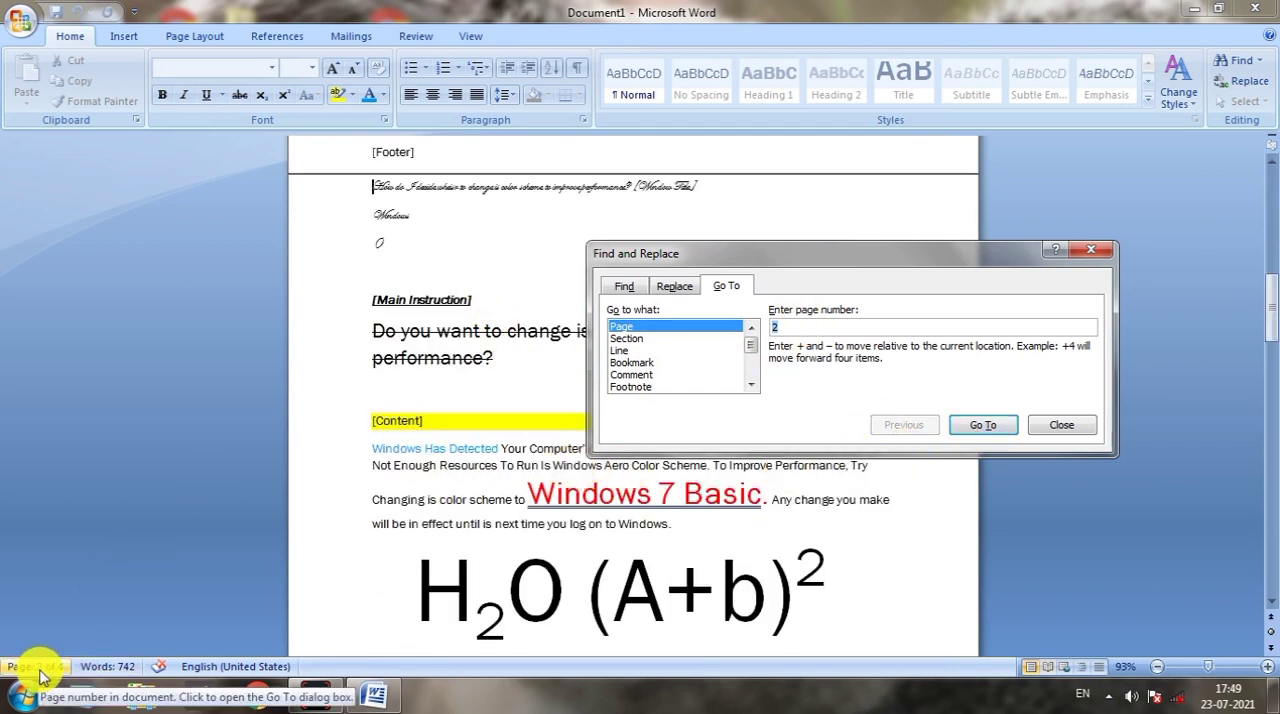
{"action": "left_click", "coordinate": [1091, 251]}
{"action": "left_click", "coordinate": [759, 283]}
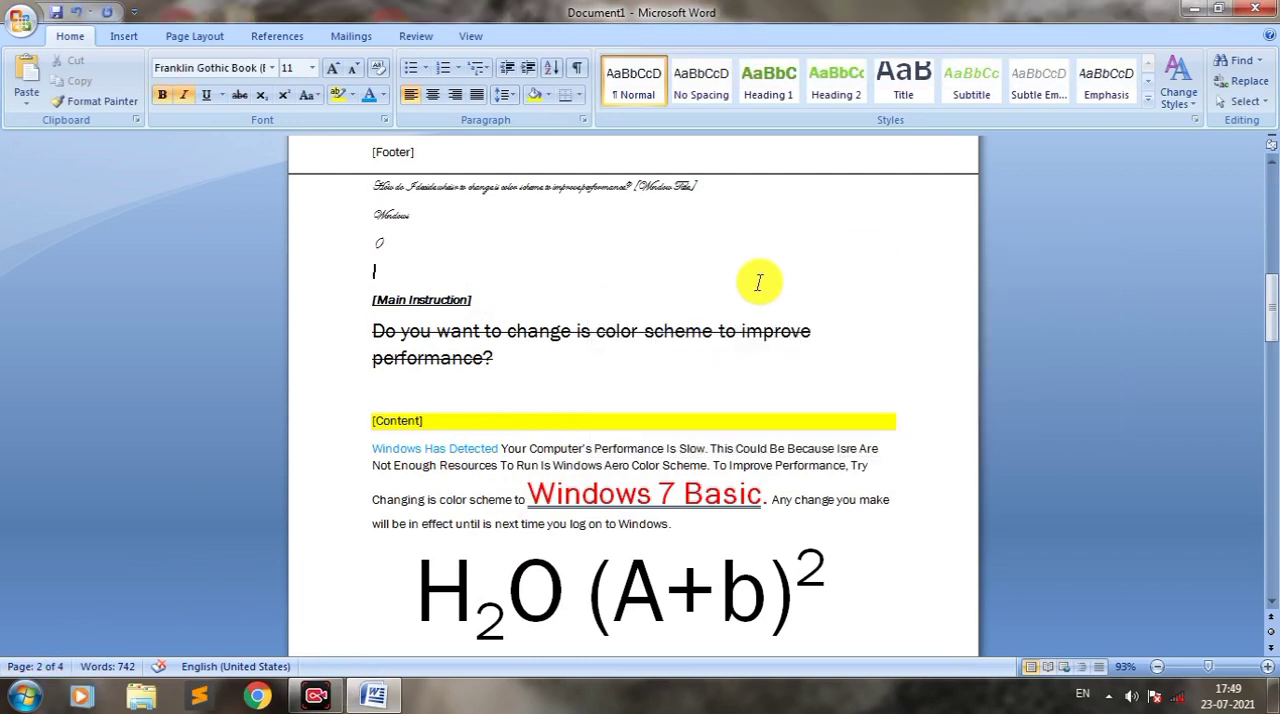